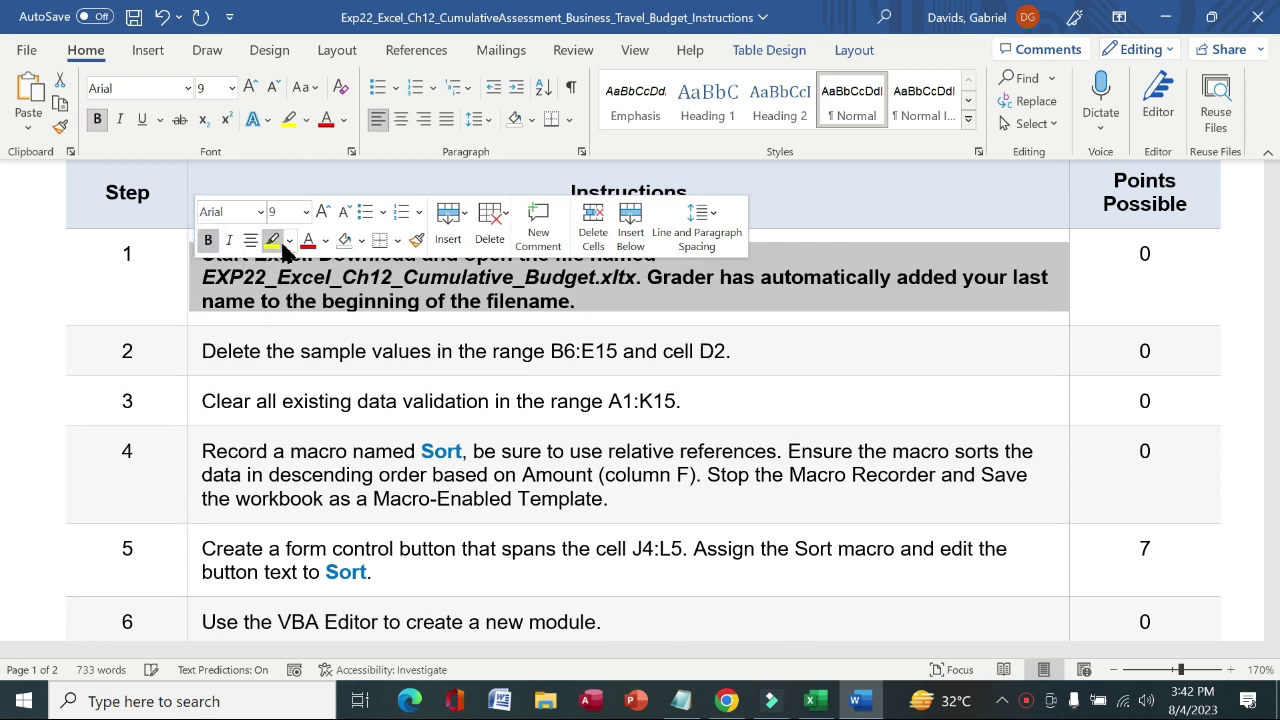
Highlight the step 1 instruction in yellow and look over the budget workbook in Excel.
click(272, 242)
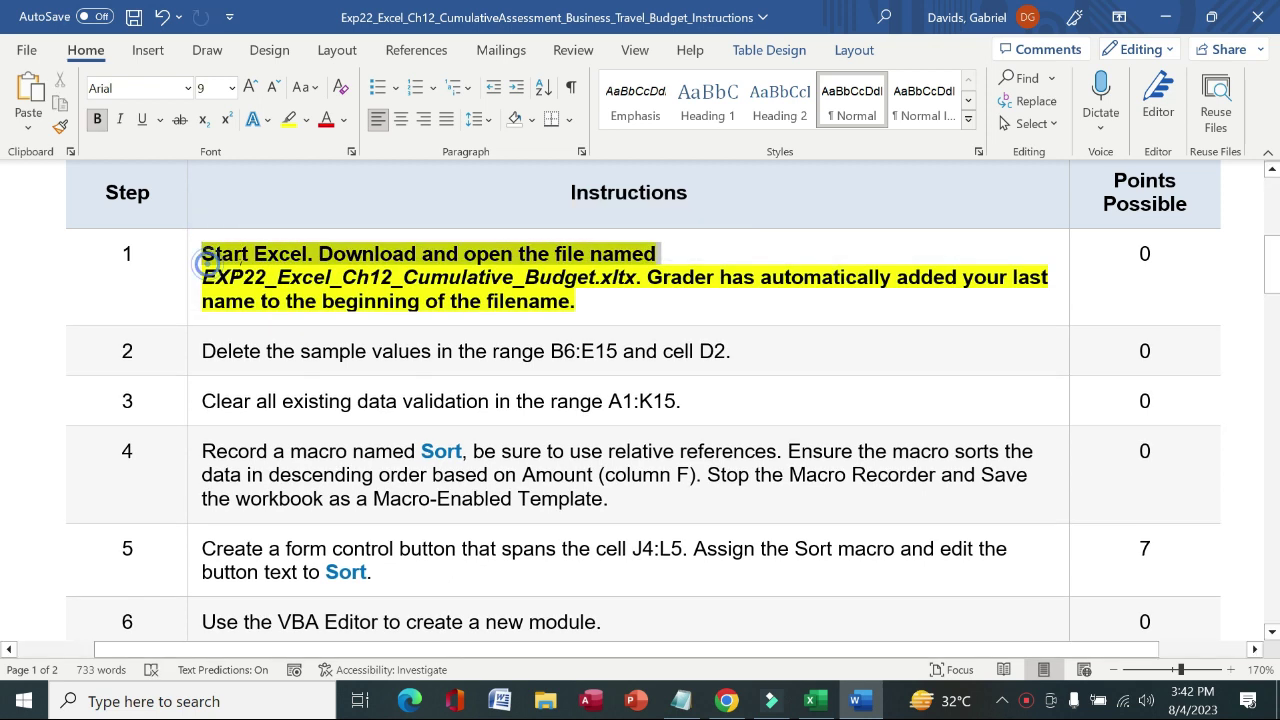
drag(202, 254, 609, 345)
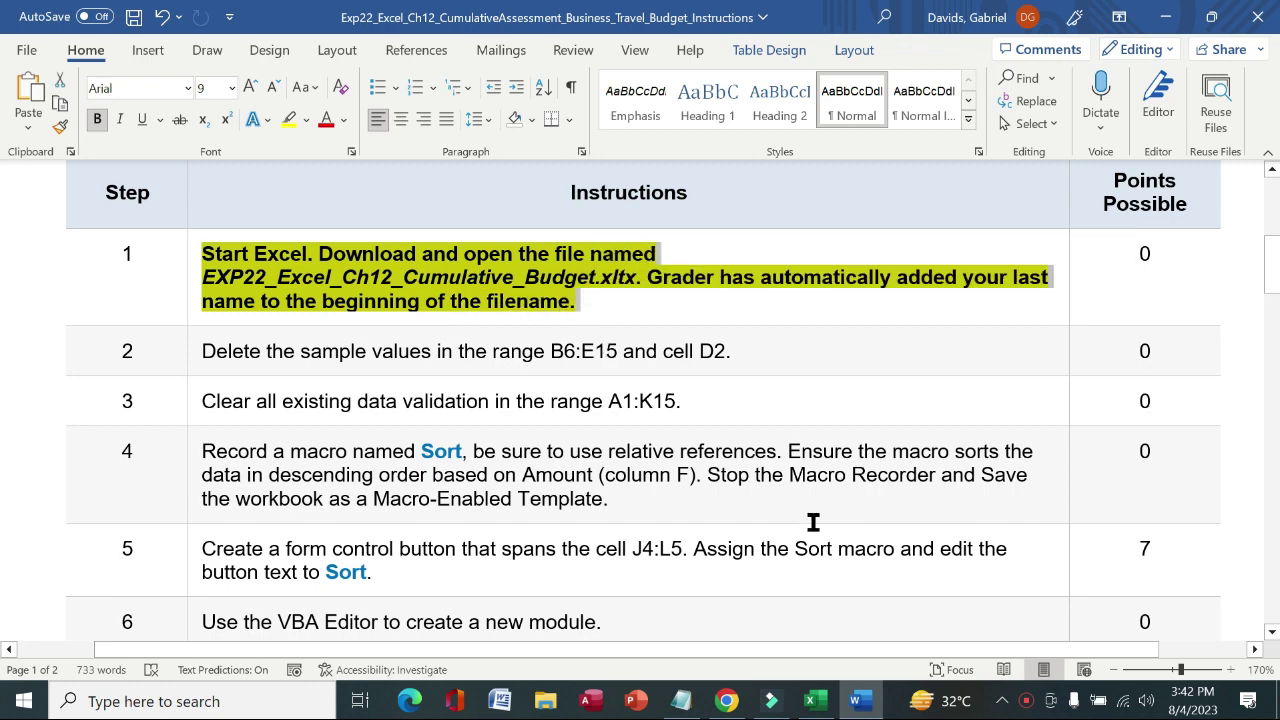
click(816, 701)
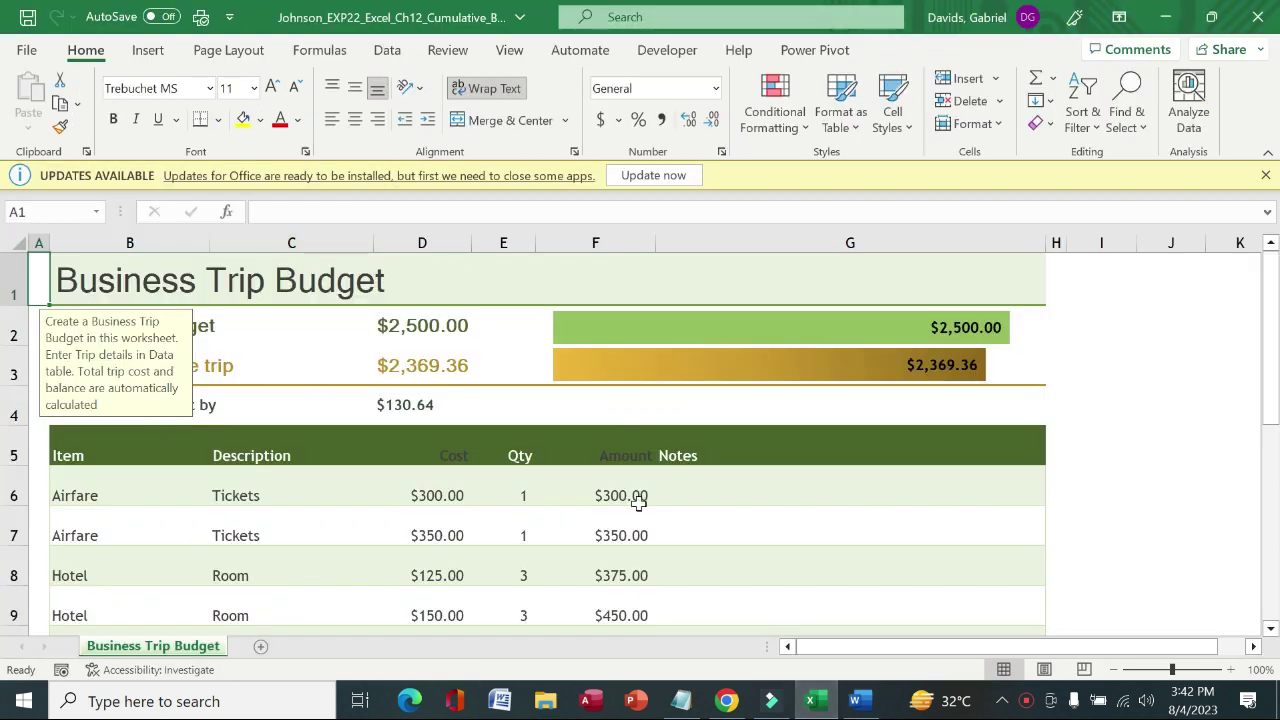
drag(1265, 355, 2, 312)
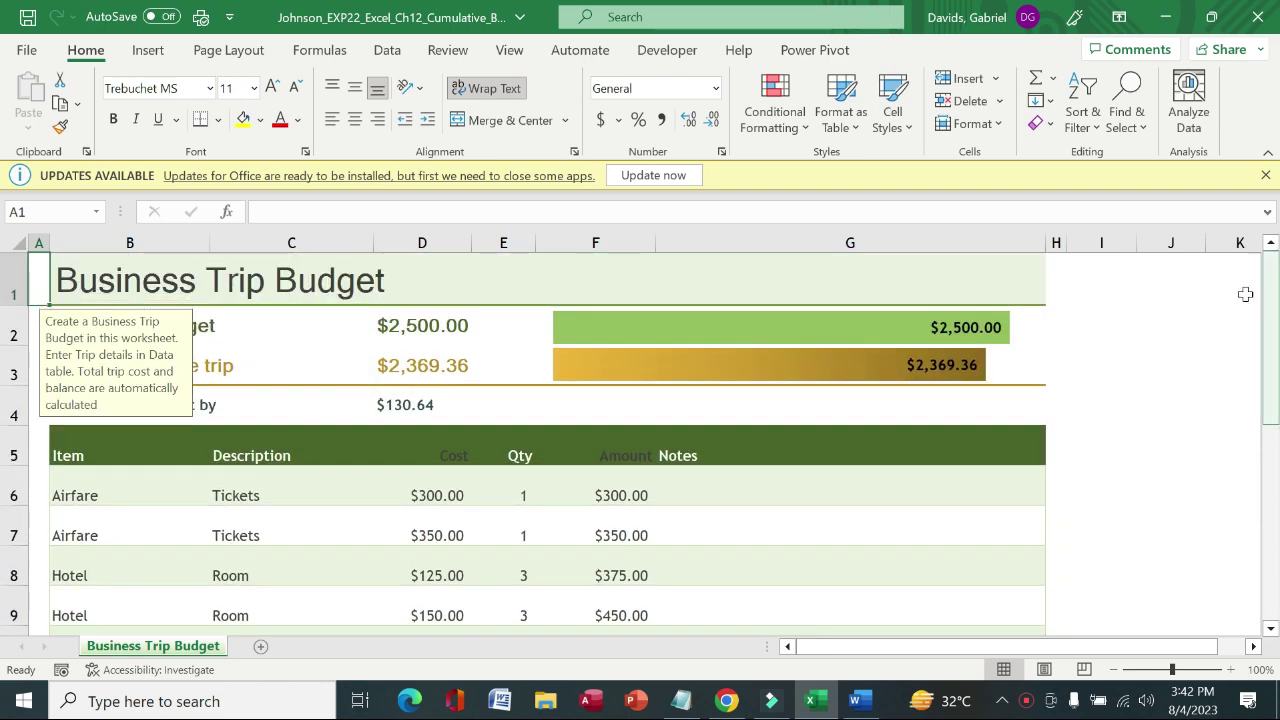
Return to the Word instructions and remove the bold and the highlighting from the step 1 text.
click(876, 702)
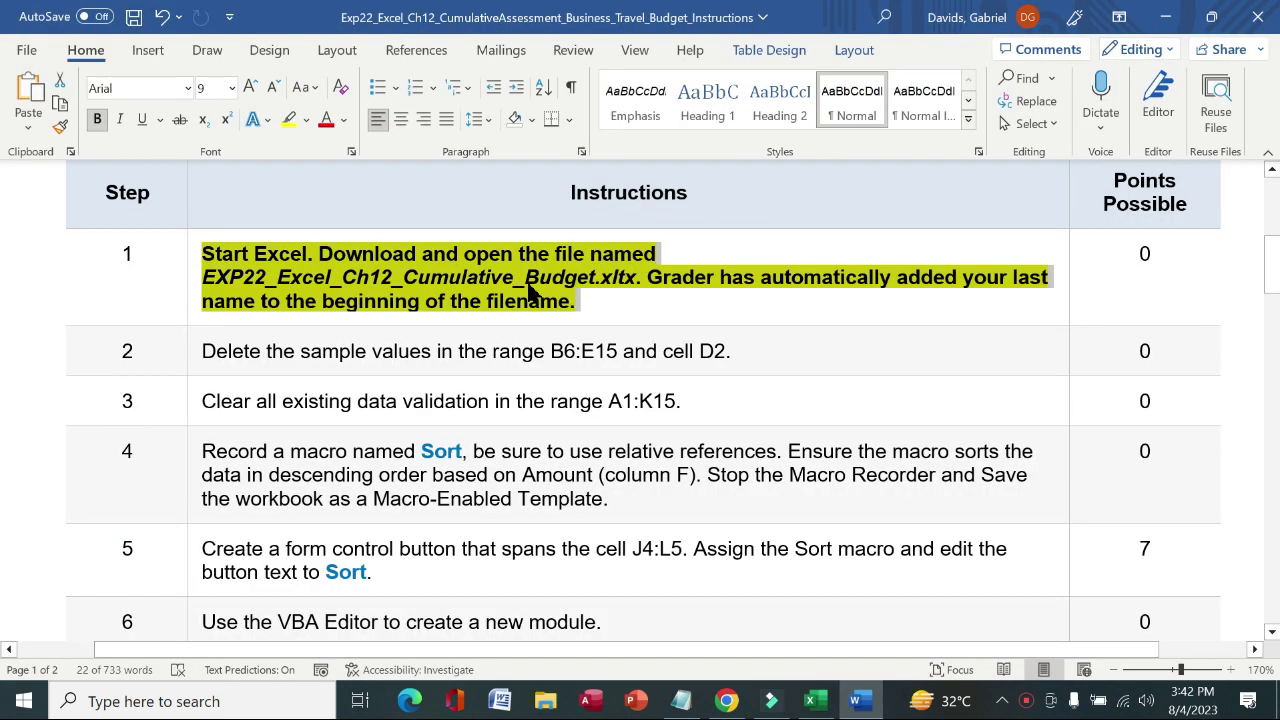
click(186, 279)
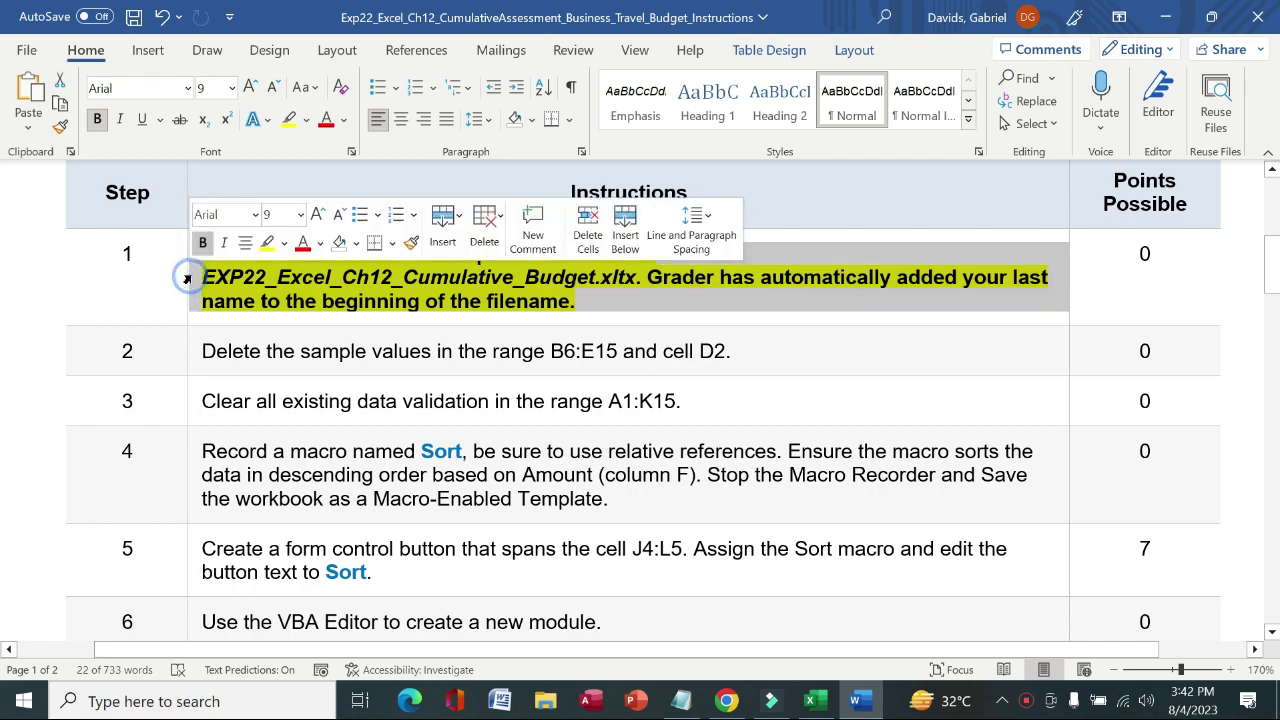
click(202, 243)
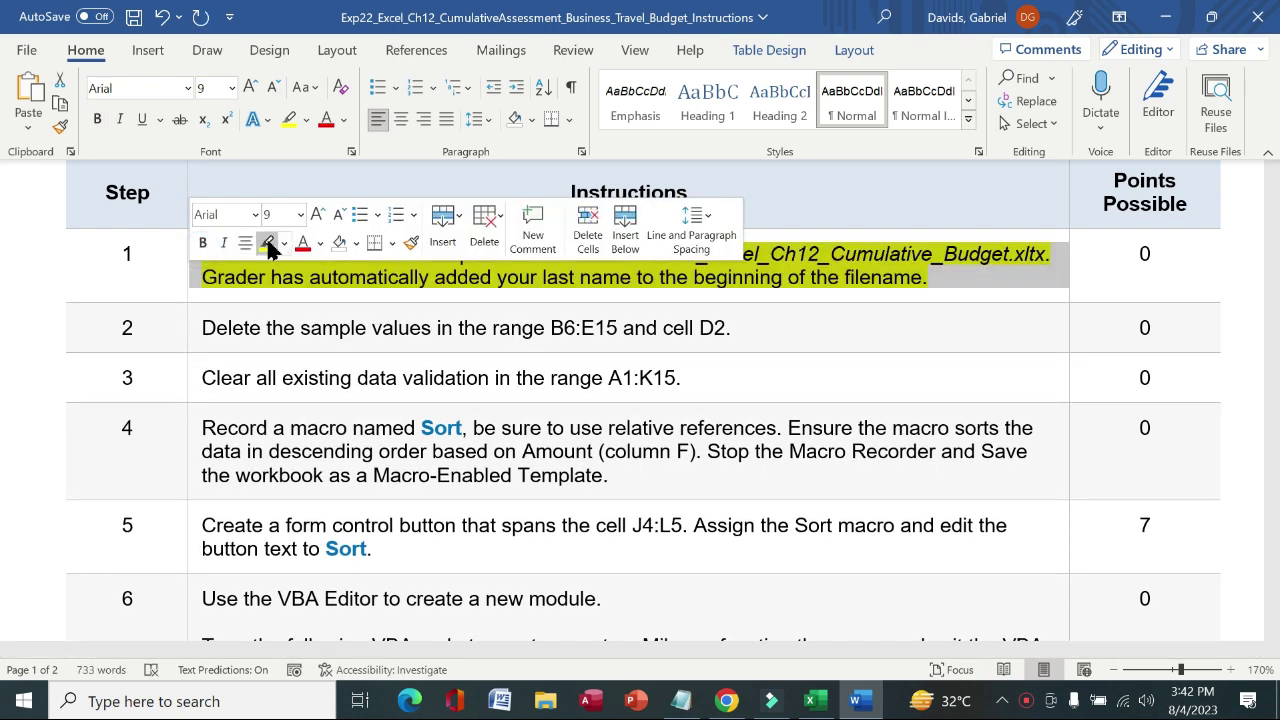
click(268, 244)
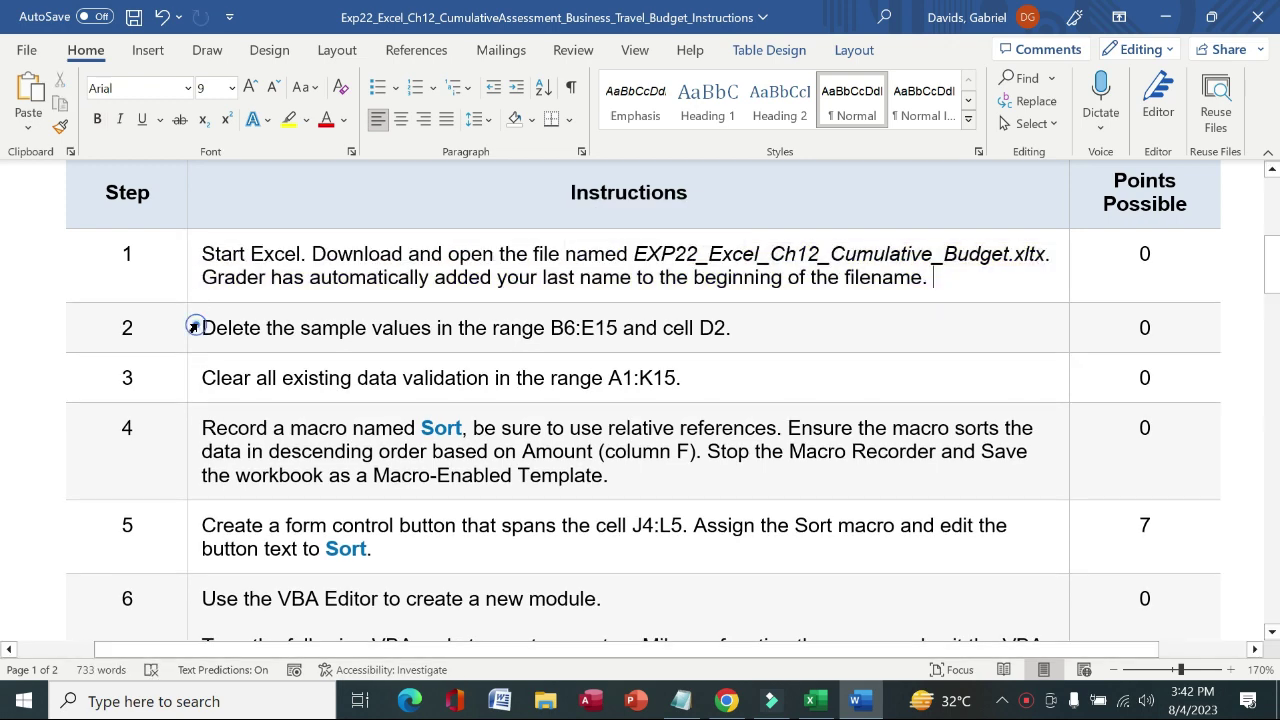
Make the step 2 instruction bold with yellow highlighting and select its range reference B6:E15.
click(193, 328)
click(208, 291)
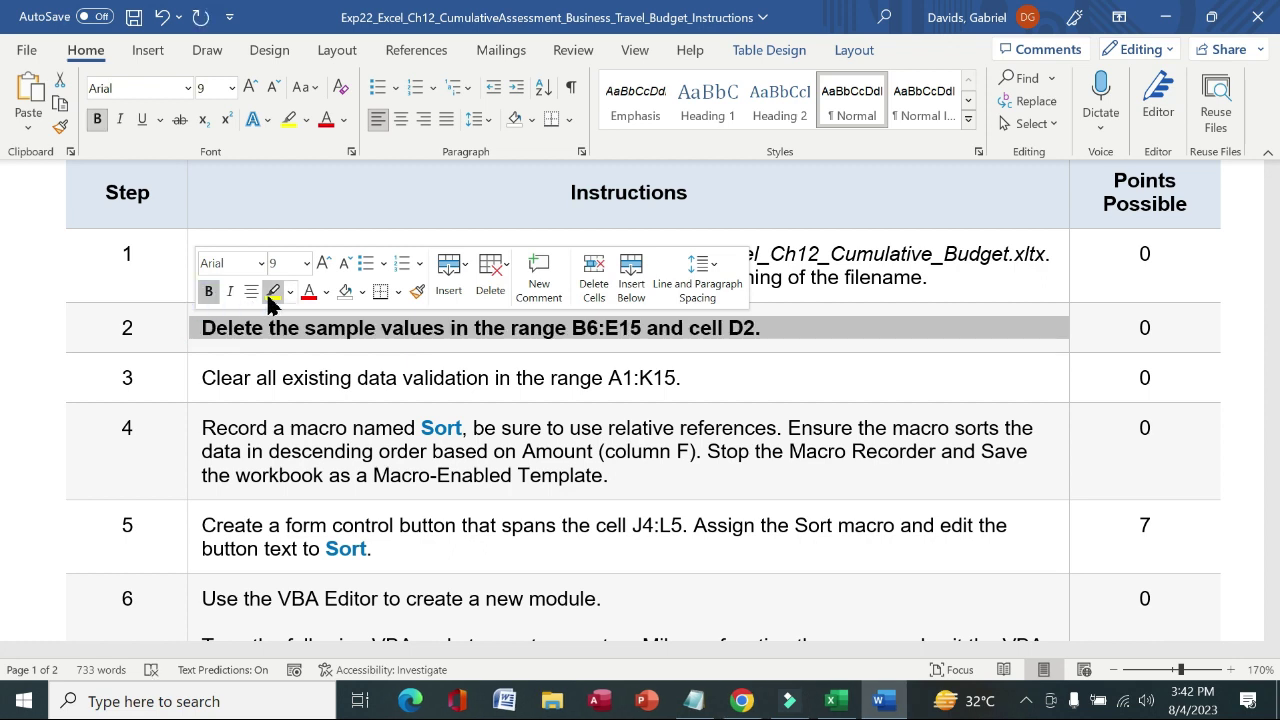
click(271, 292)
click(205, 327)
drag(241, 328, 521, 331)
drag(643, 328, 580, 336)
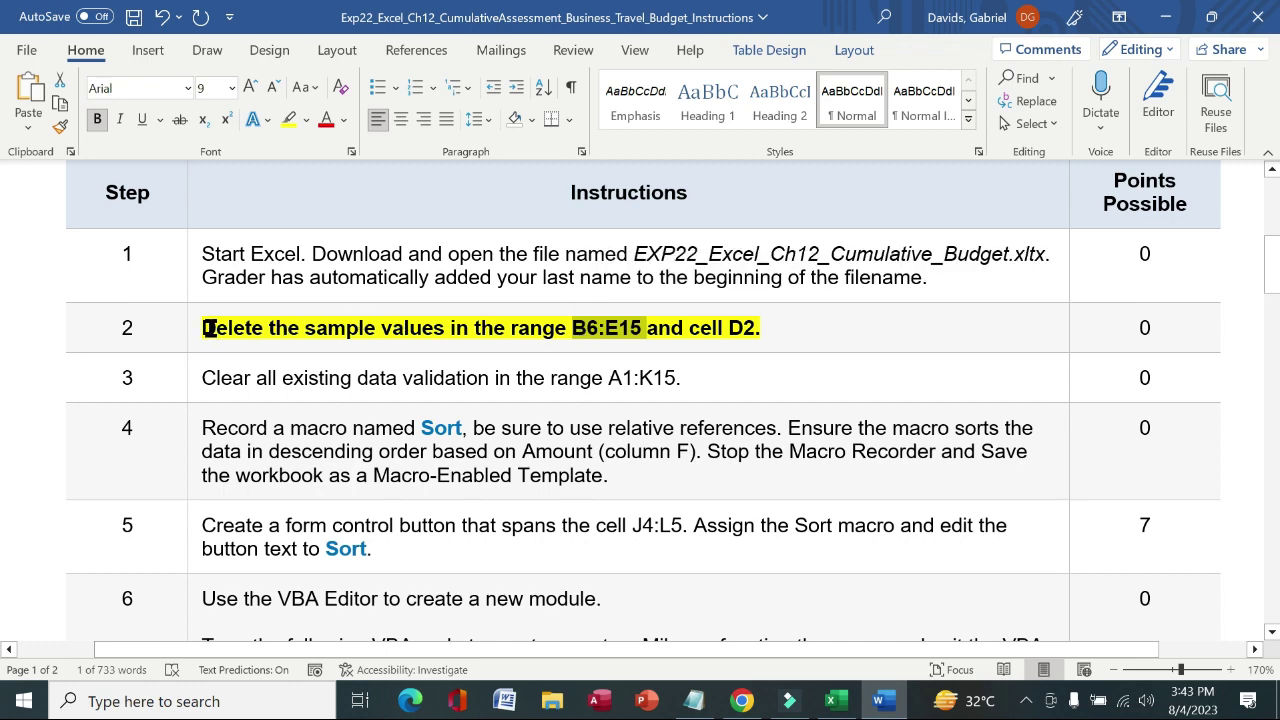
Switch to the Excel workbook and delete the sample values in the range B6:E15.
click(830, 700)
click(64, 207)
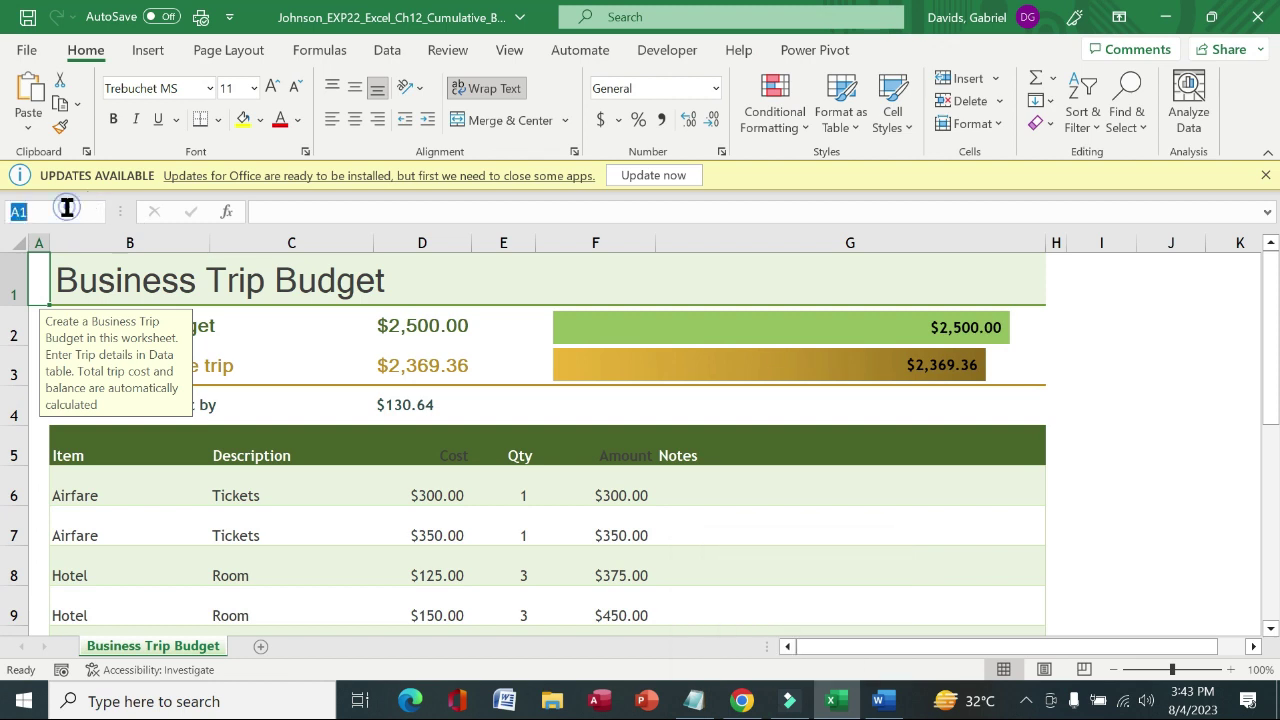
text(B6:E15)
key(Return)
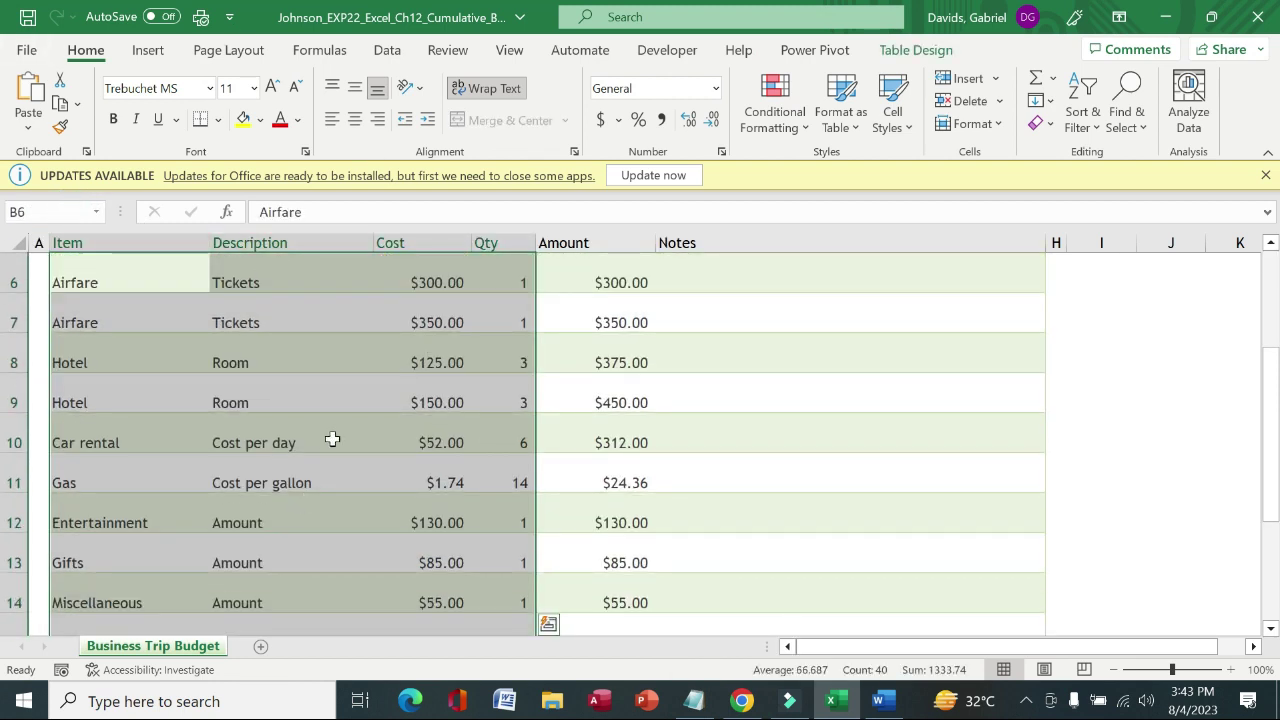
key(Delete)
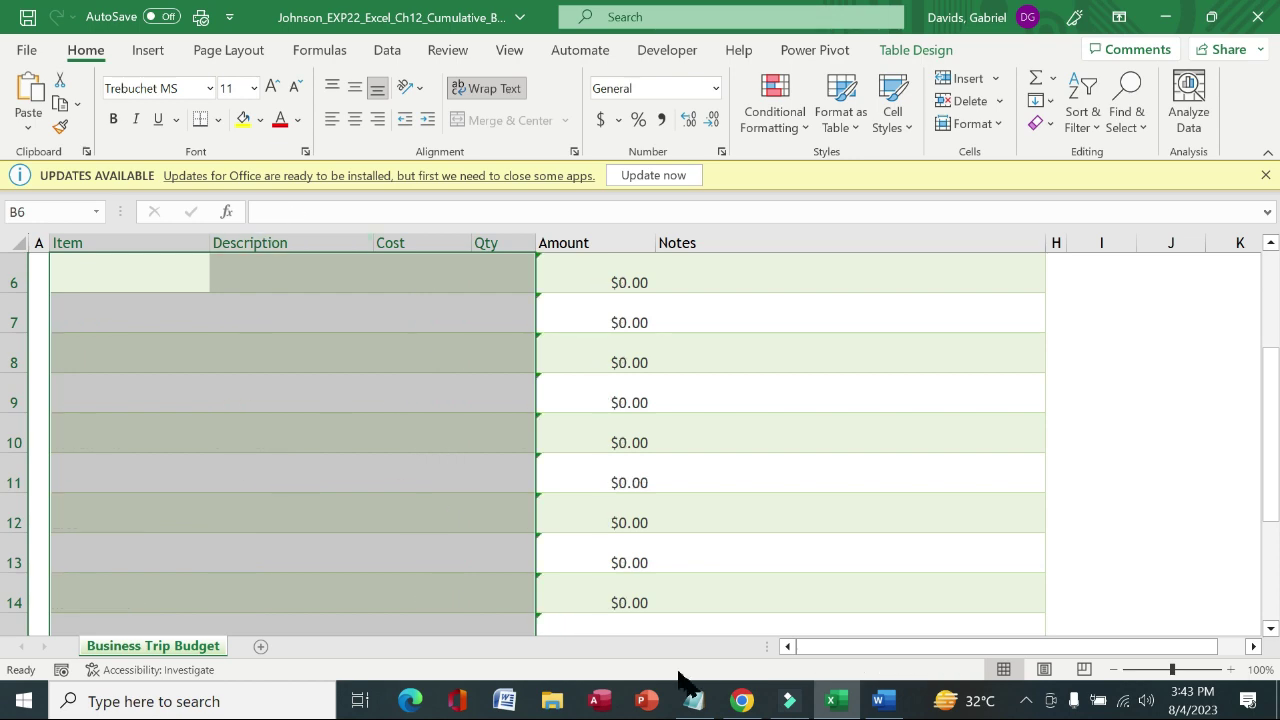
Check the cell reference D2 in the Word instructions and delete the target trip budget in that cell of the Excel workbook.
click(878, 700)
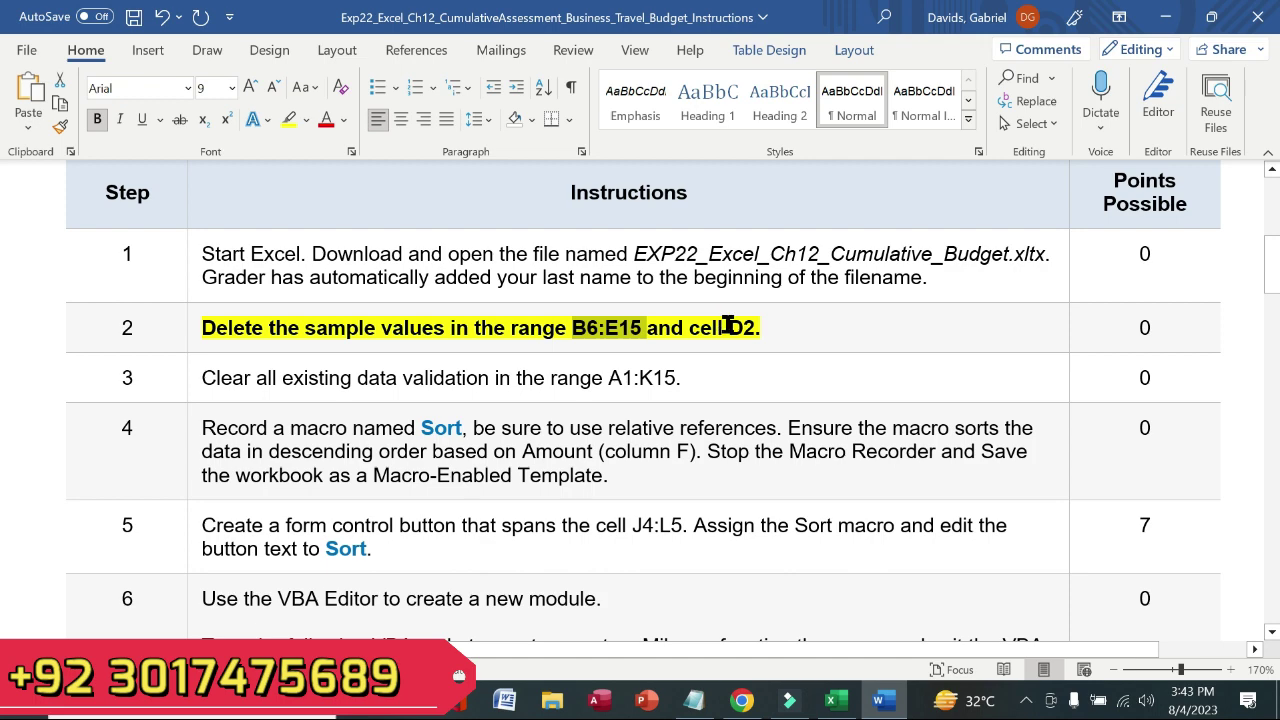
drag(727, 327, 752, 328)
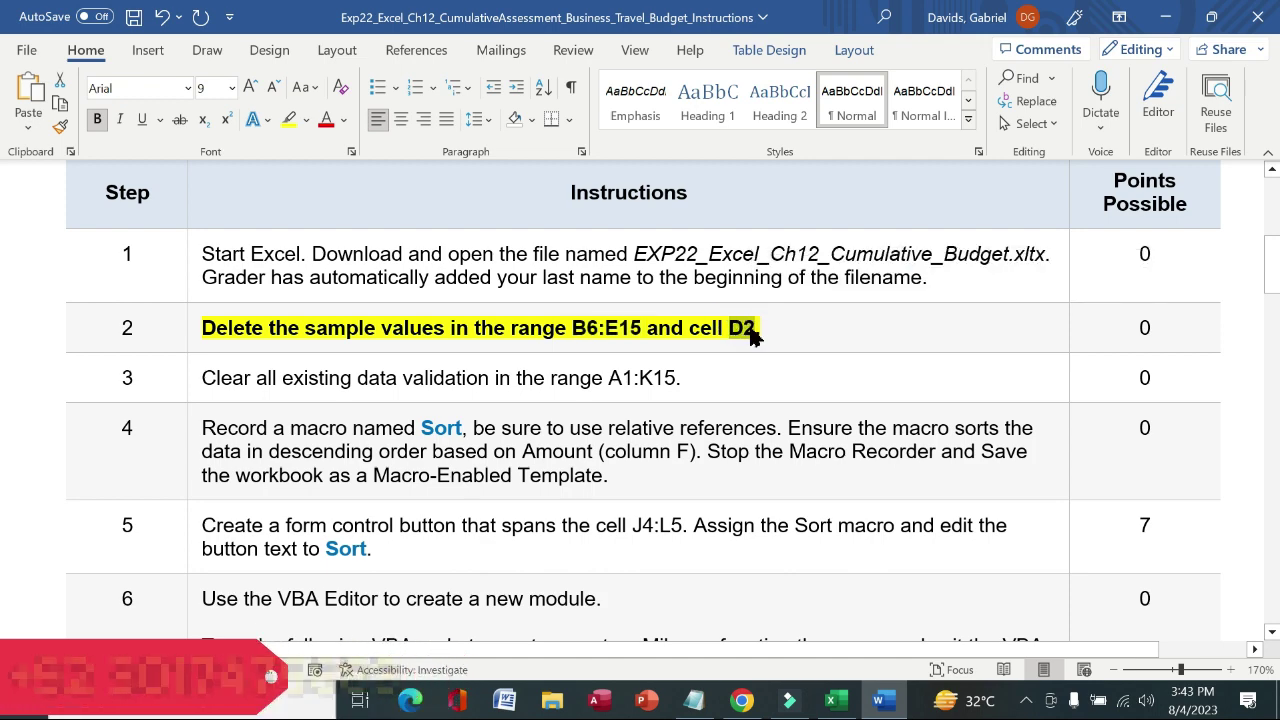
click(830, 700)
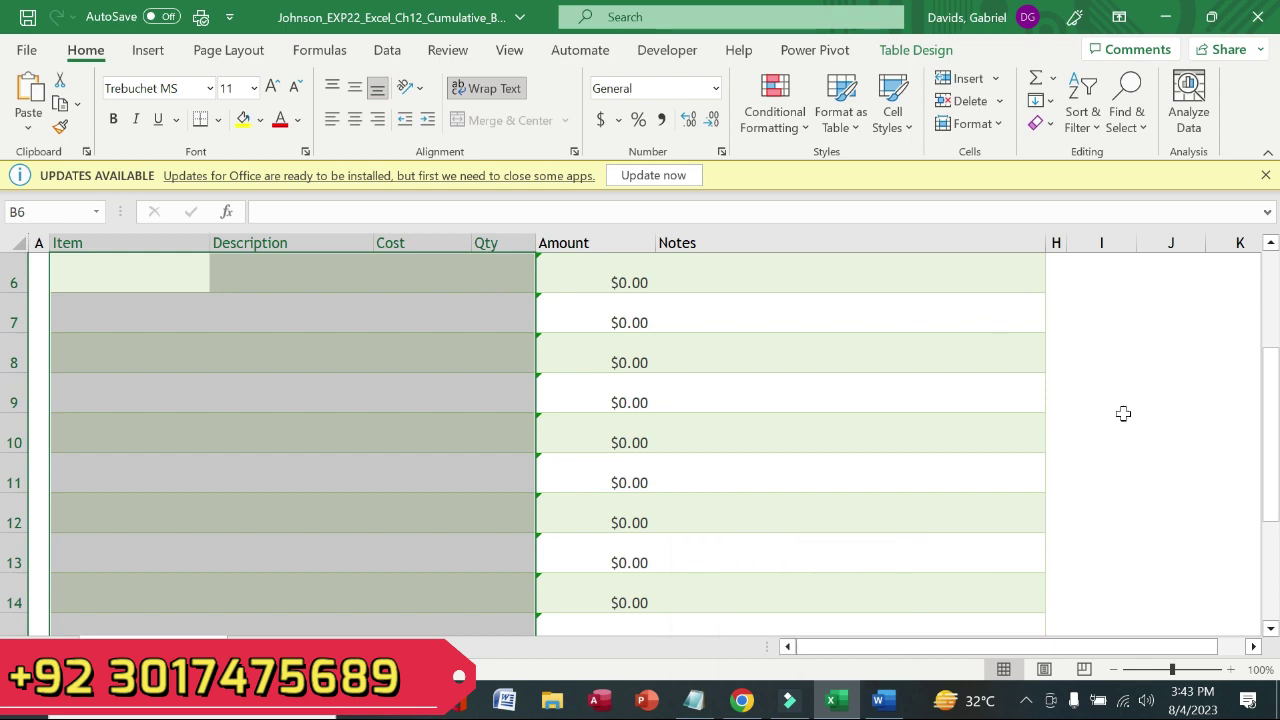
drag(1270, 443, 501, 274)
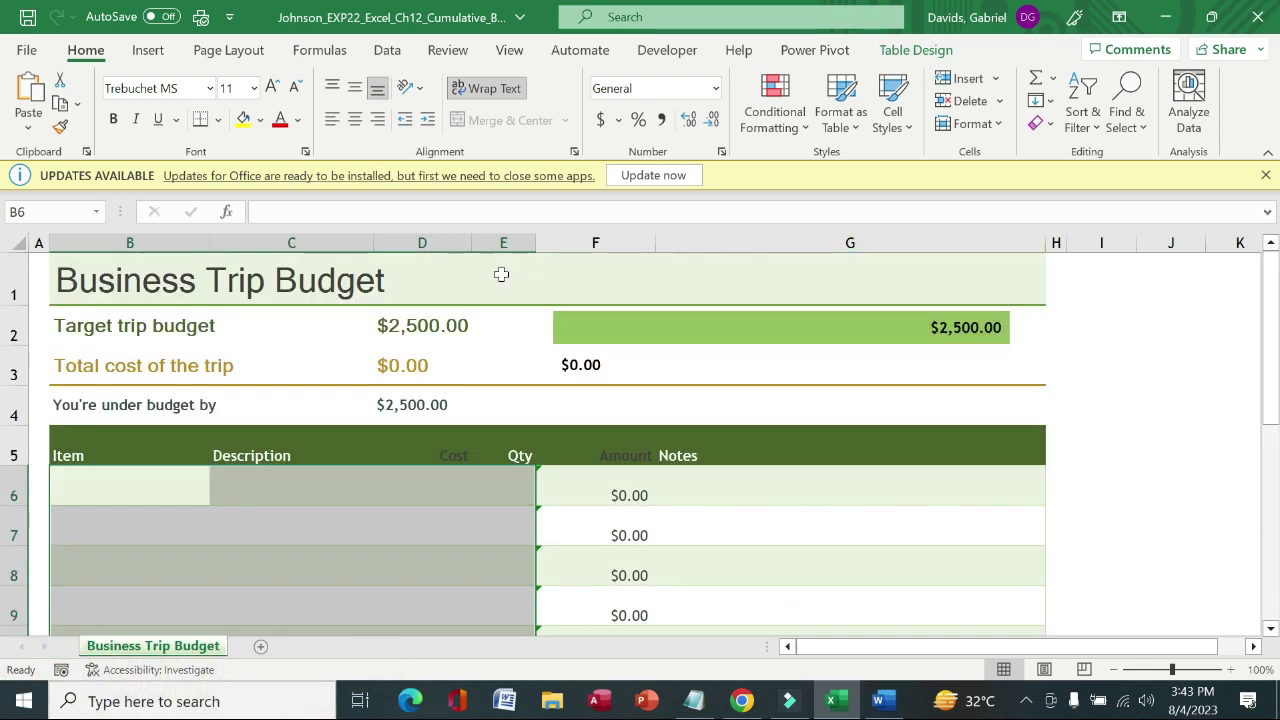
click(424, 327)
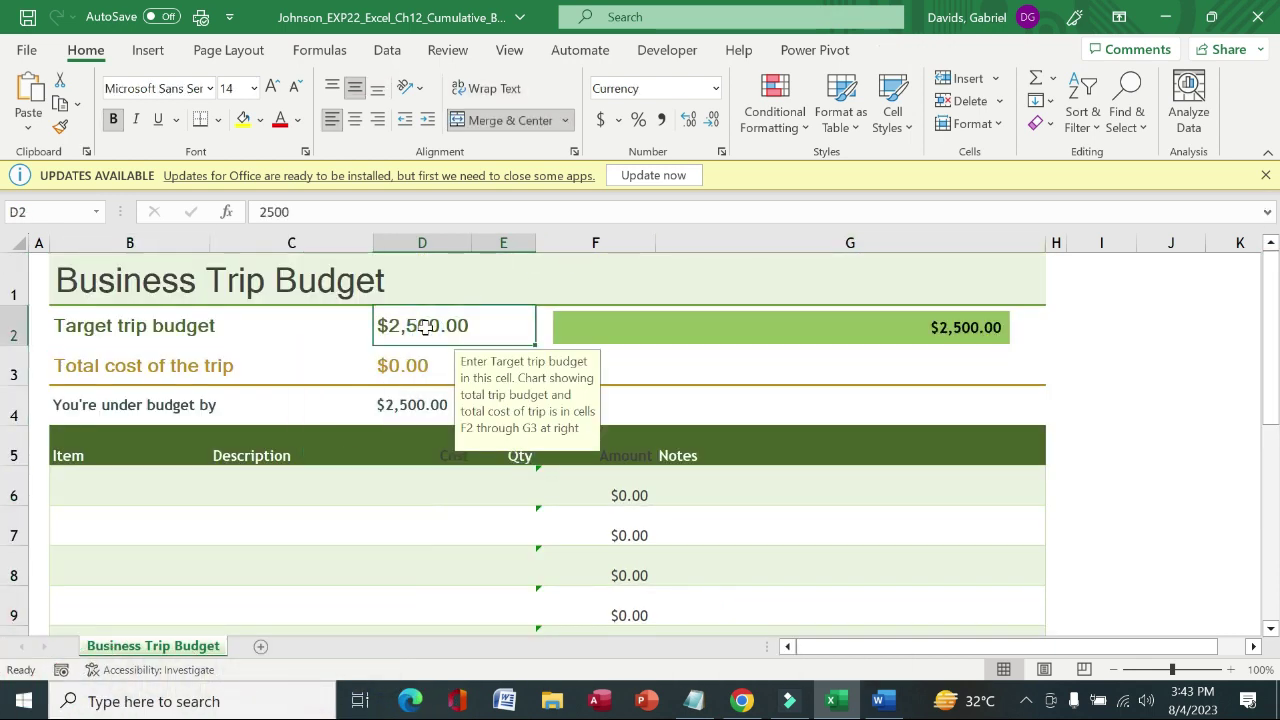
key(Delete)
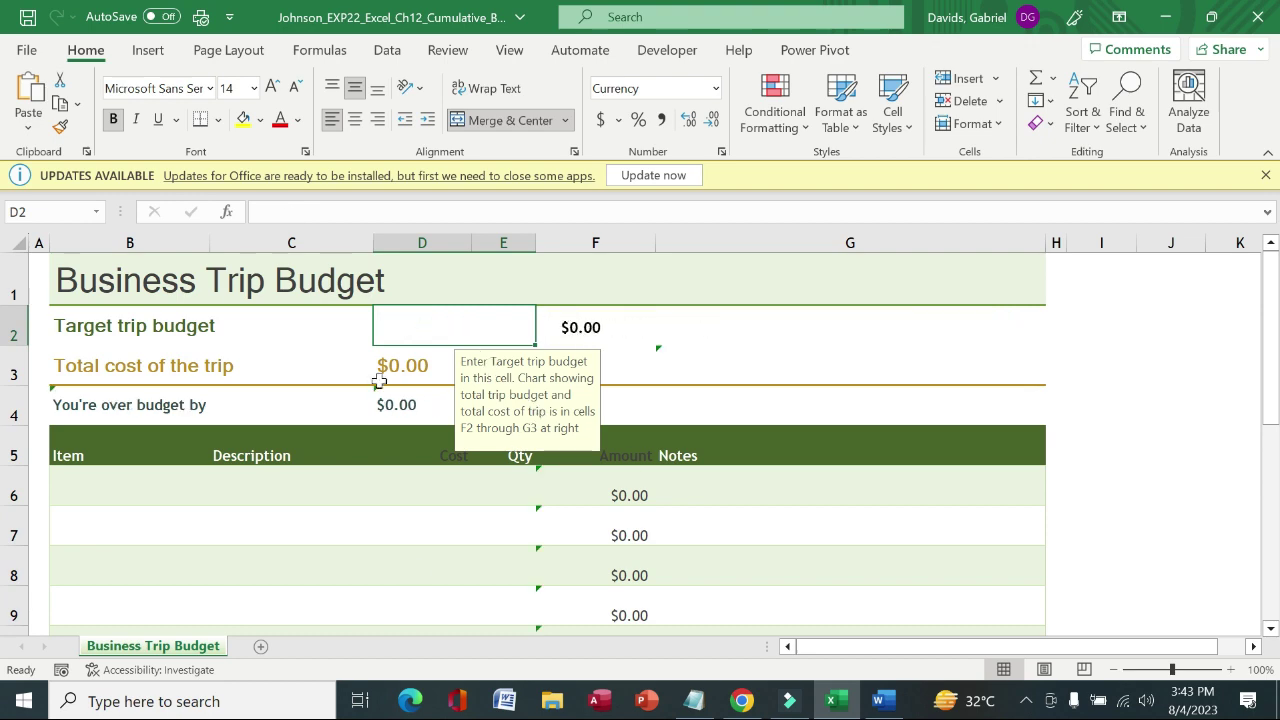
Switch to the Word instructions and remove the bold and the highlighting from the step 2 text.
click(878, 701)
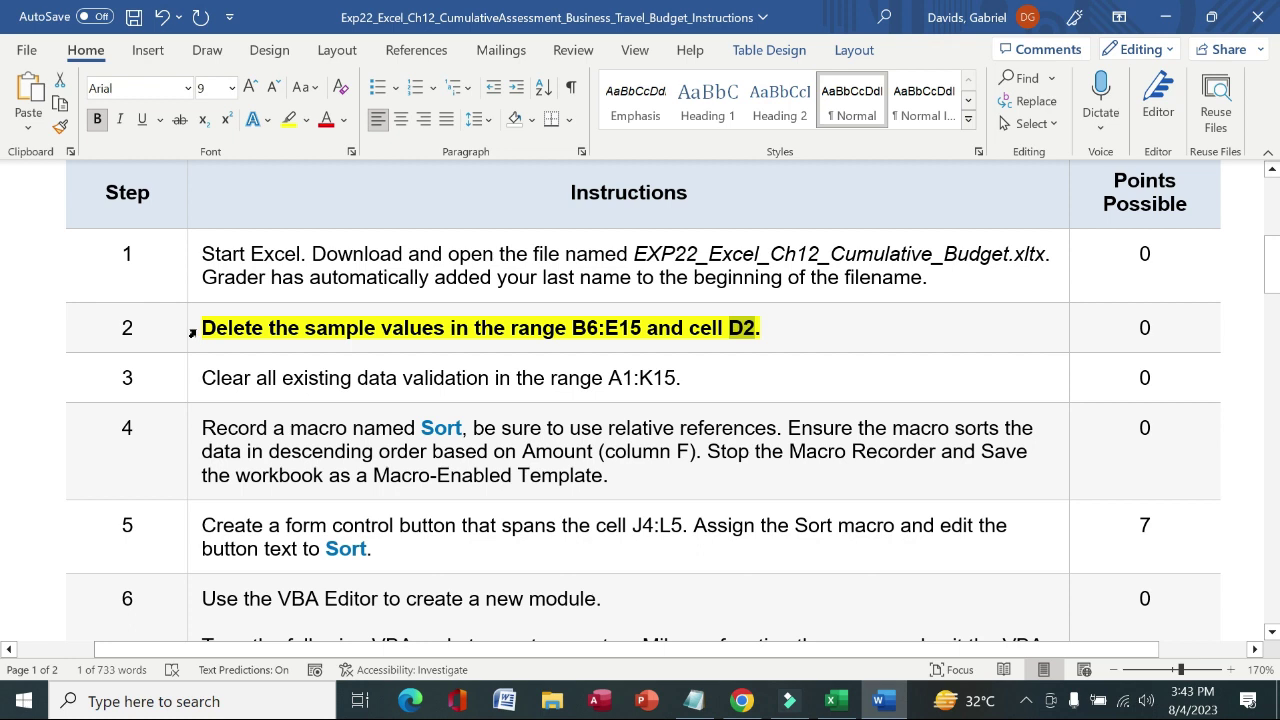
click(191, 333)
click(209, 298)
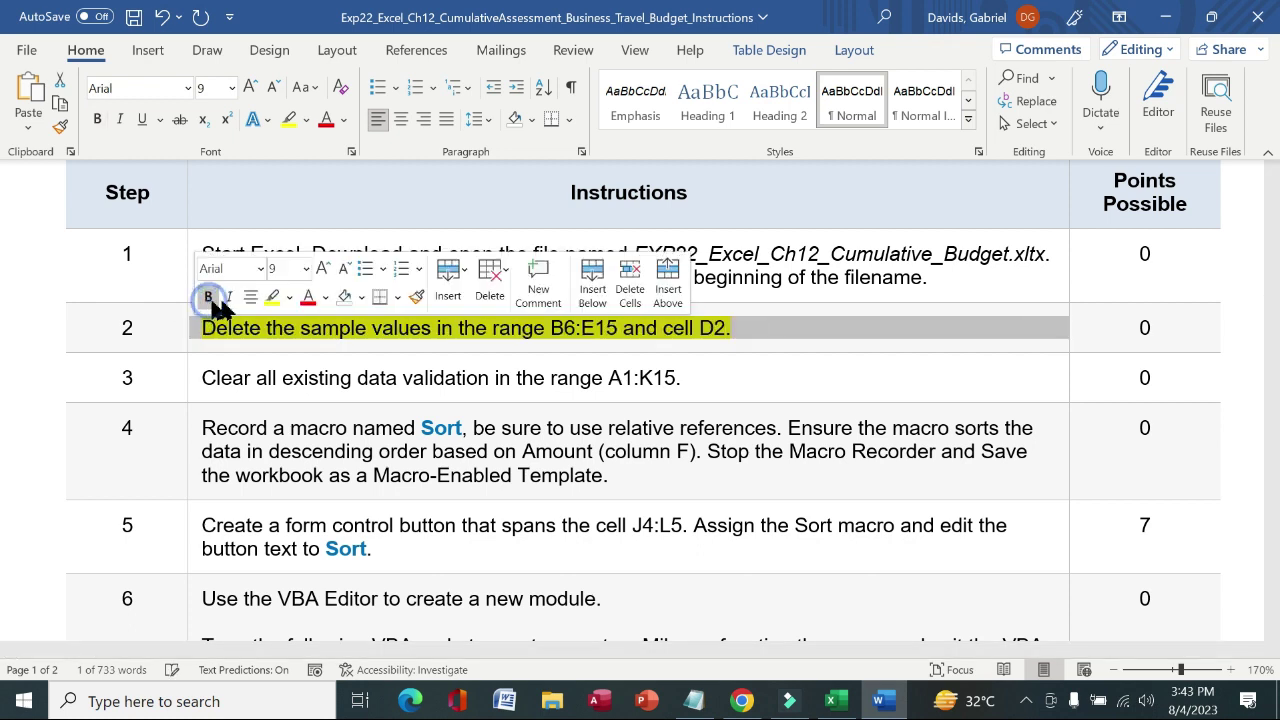
click(271, 297)
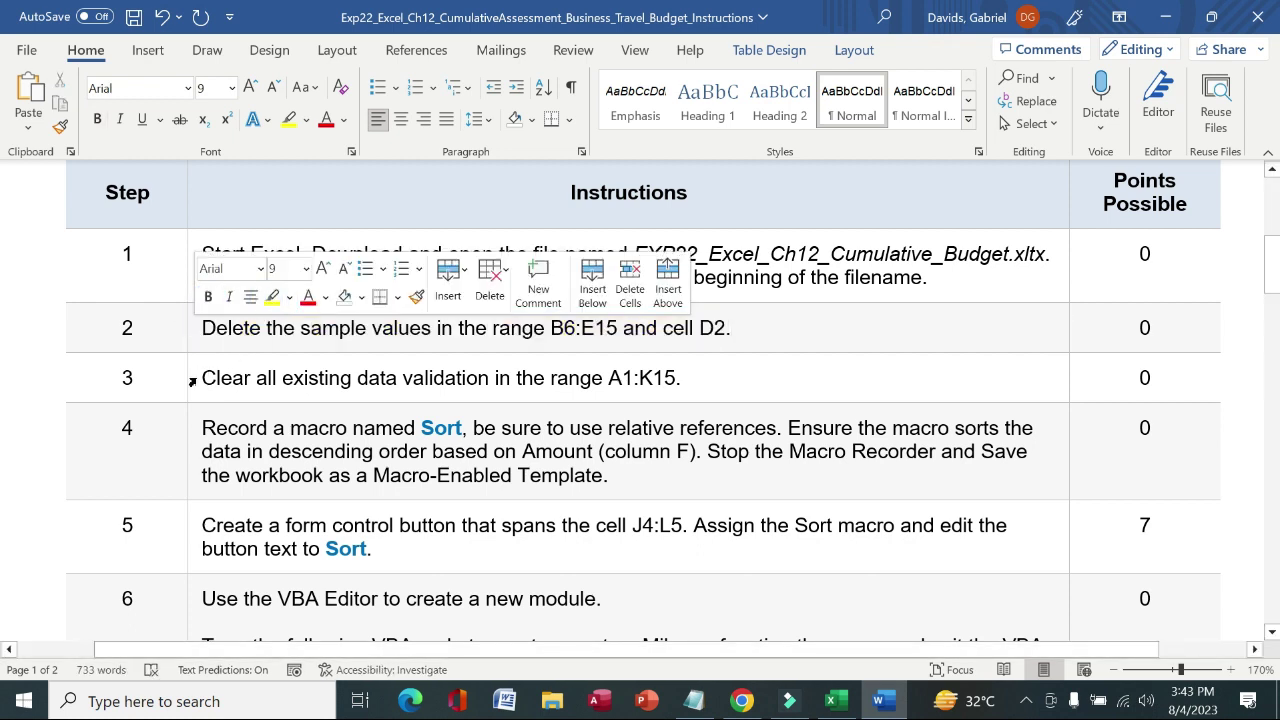
Make the step 3 instruction bold with yellow highlighting and select its range reference A1:K15.
click(190, 381)
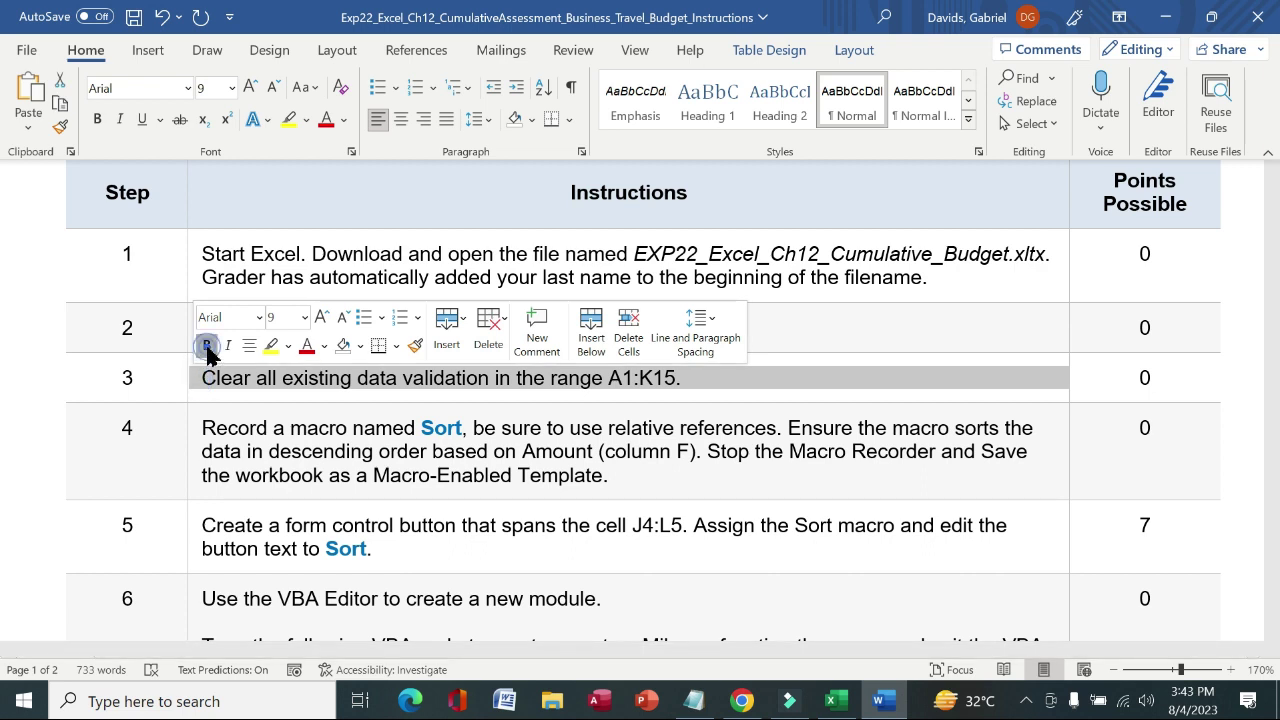
click(206, 345)
click(270, 345)
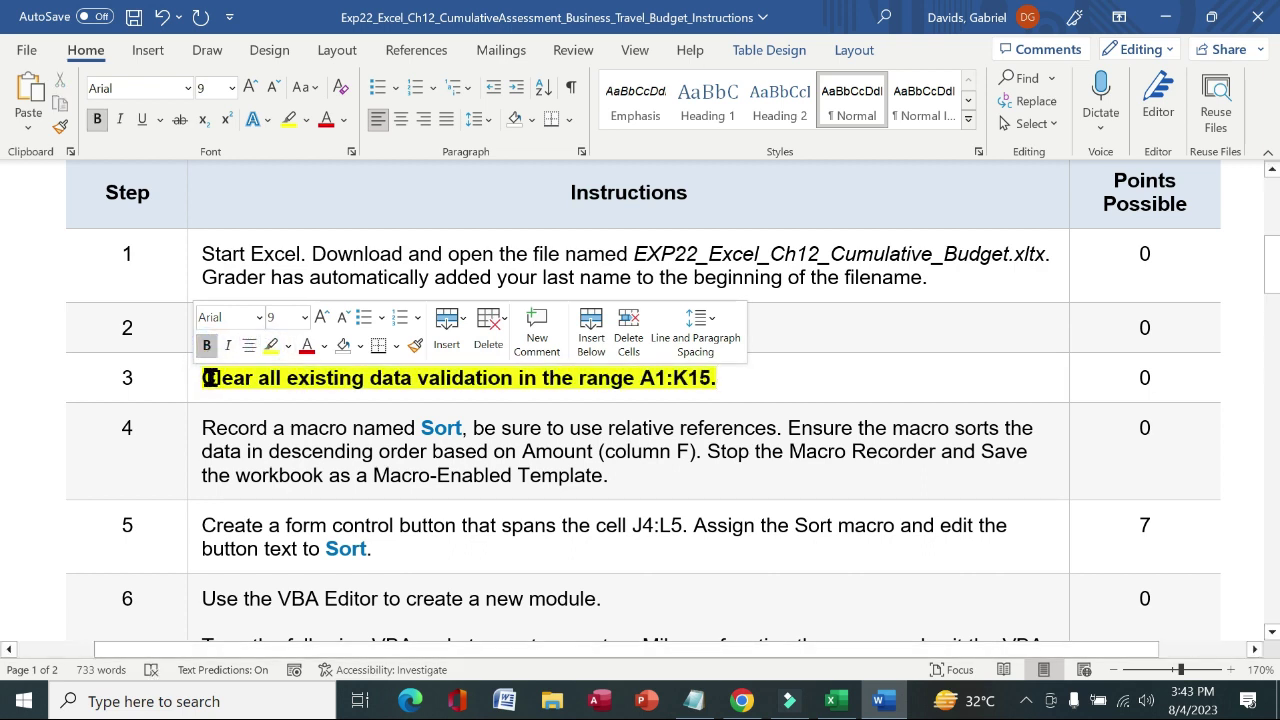
drag(205, 377, 708, 381)
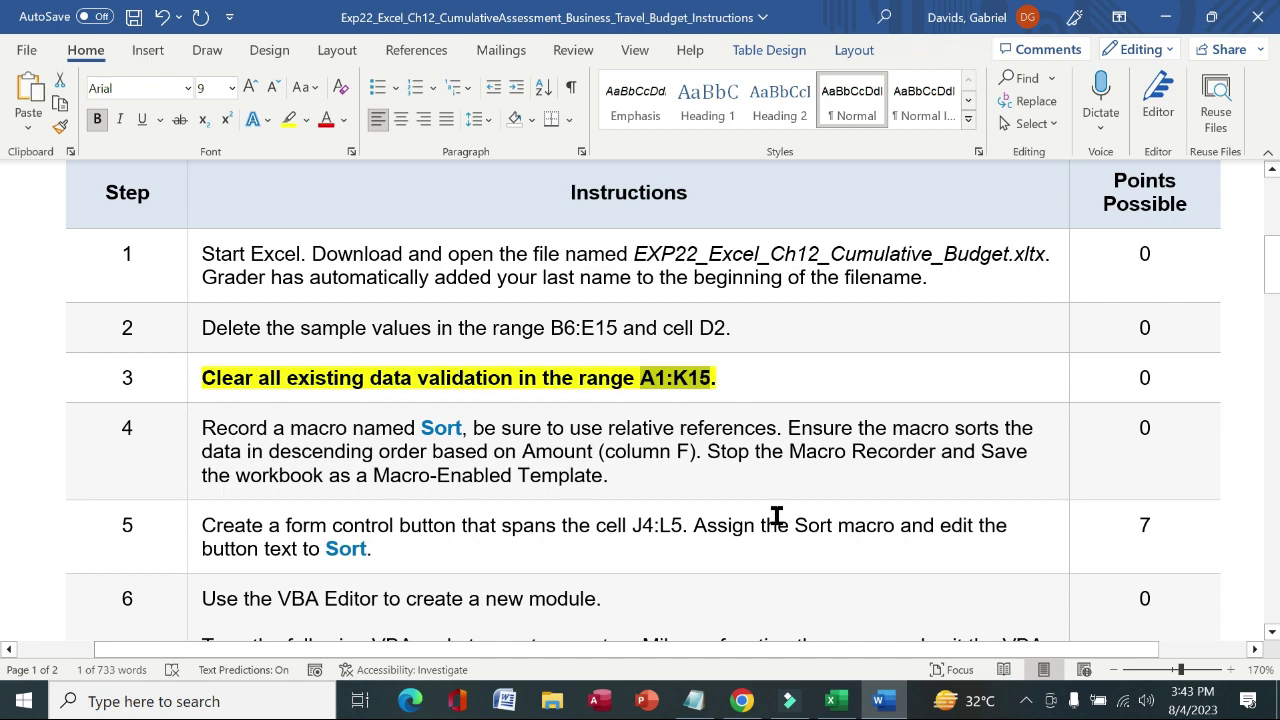
Switch to the Excel workbook and clear all data validation from the range A1:K15, erasing the current settings.
click(831, 701)
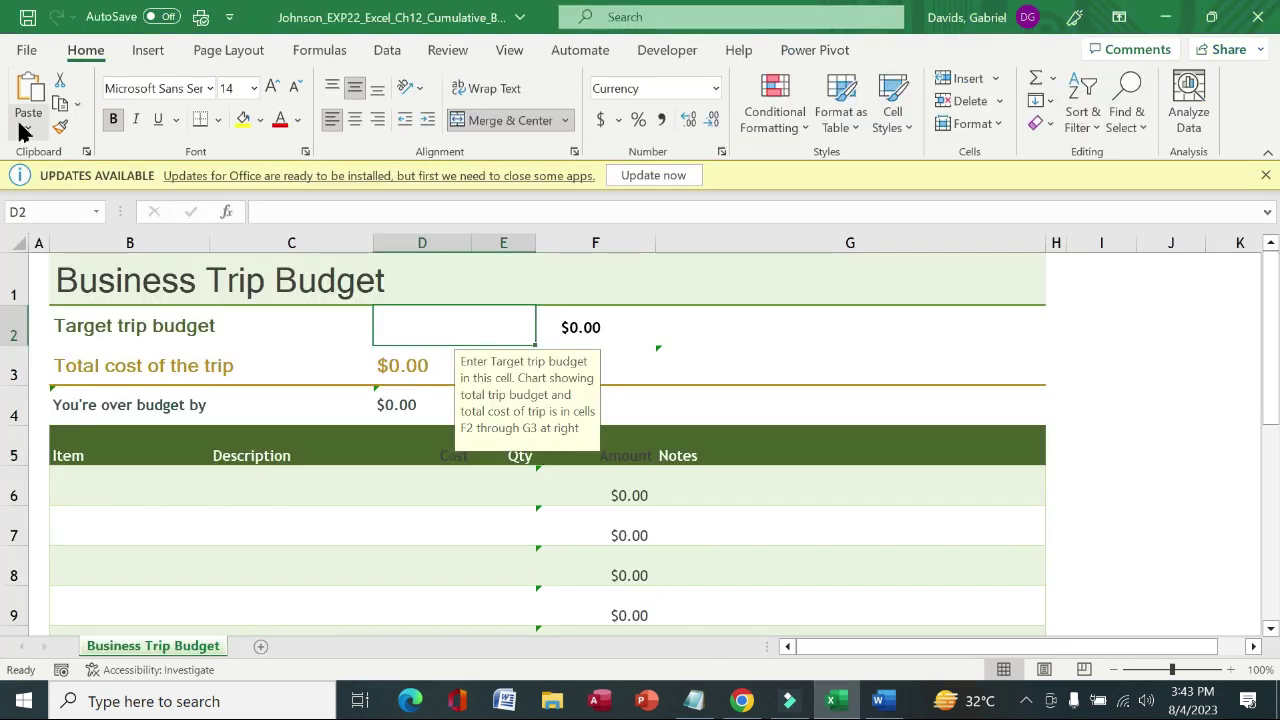
click(33, 211)
text(A1:K15)
key(Return)
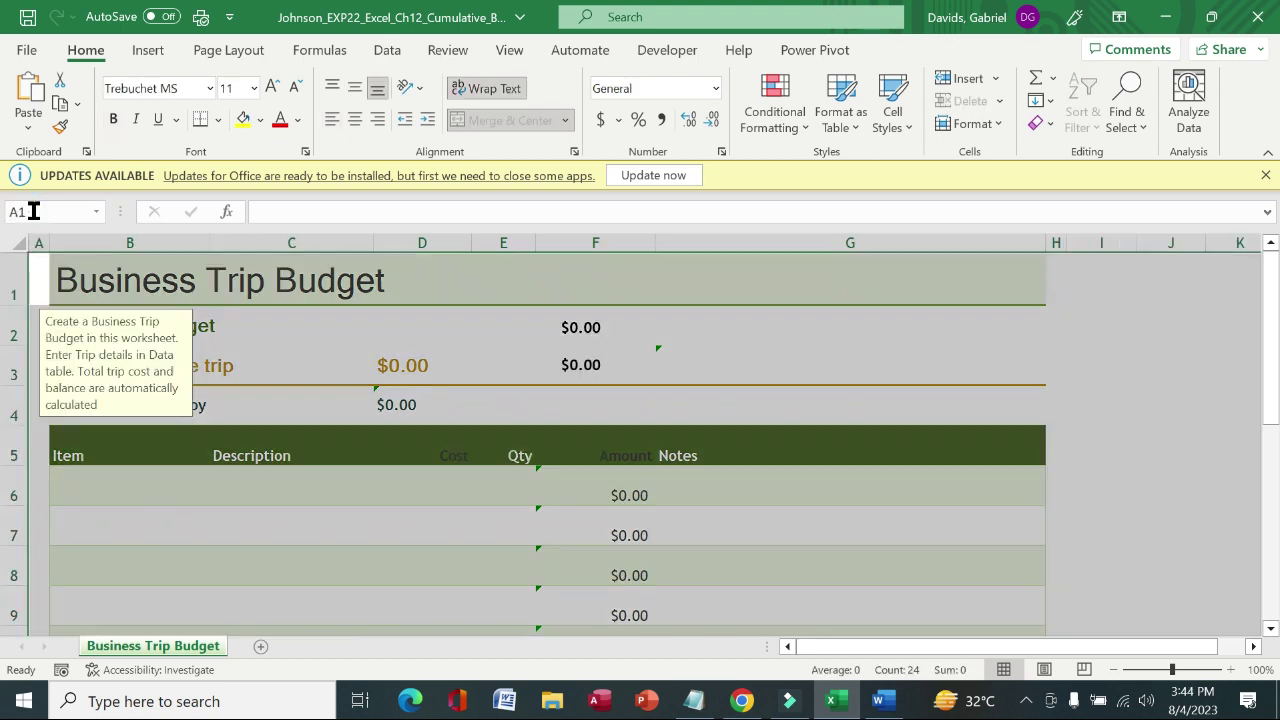
click(686, 64)
click(387, 50)
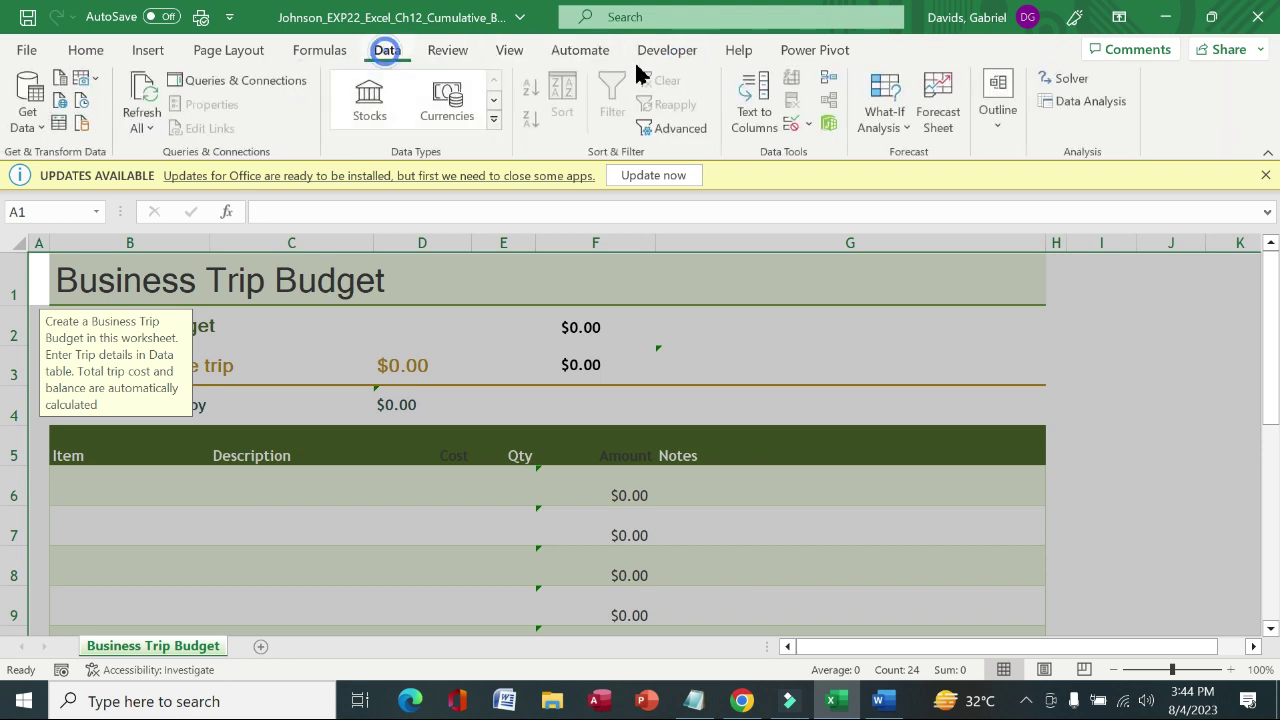
click(810, 126)
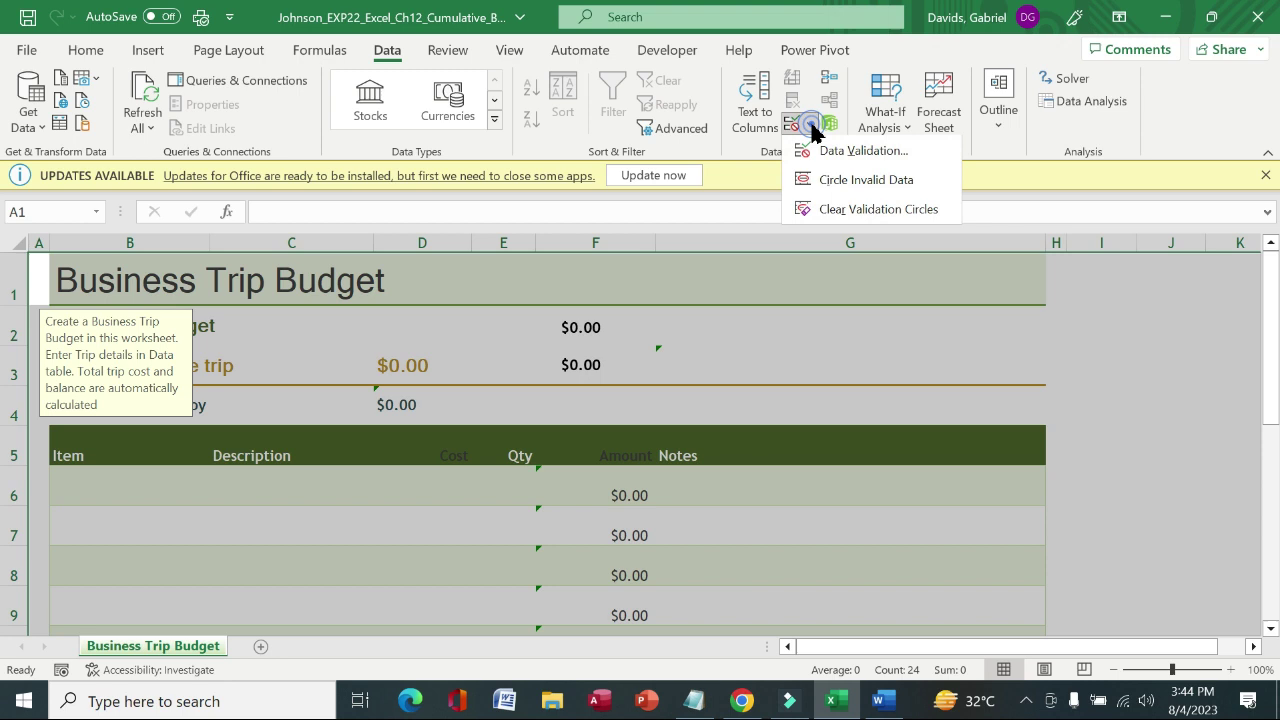
click(862, 155)
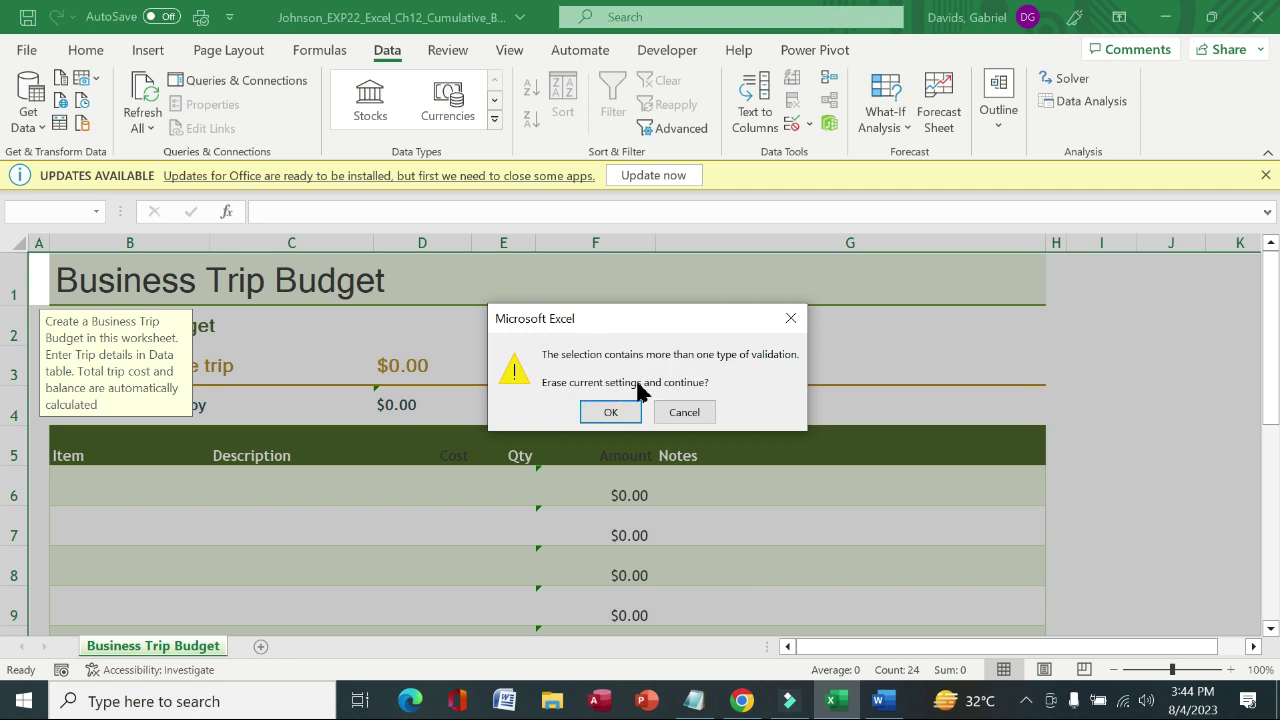
click(612, 412)
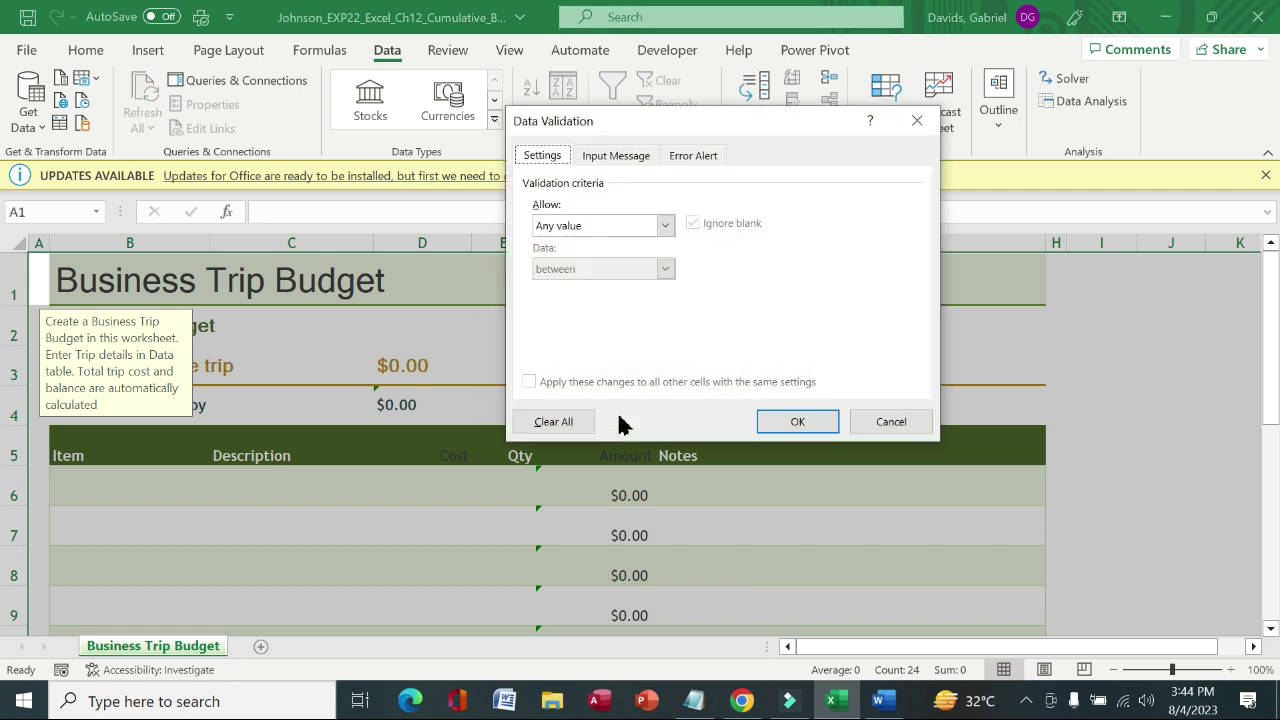
click(560, 422)
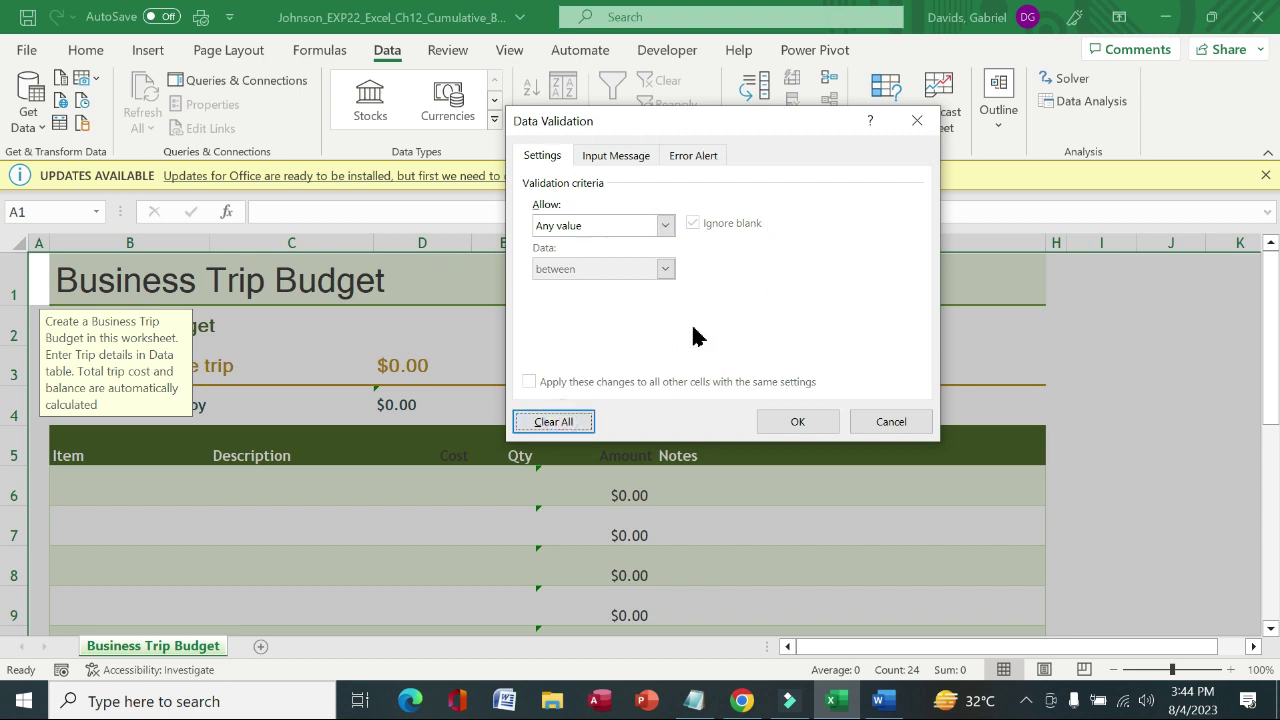
click(800, 426)
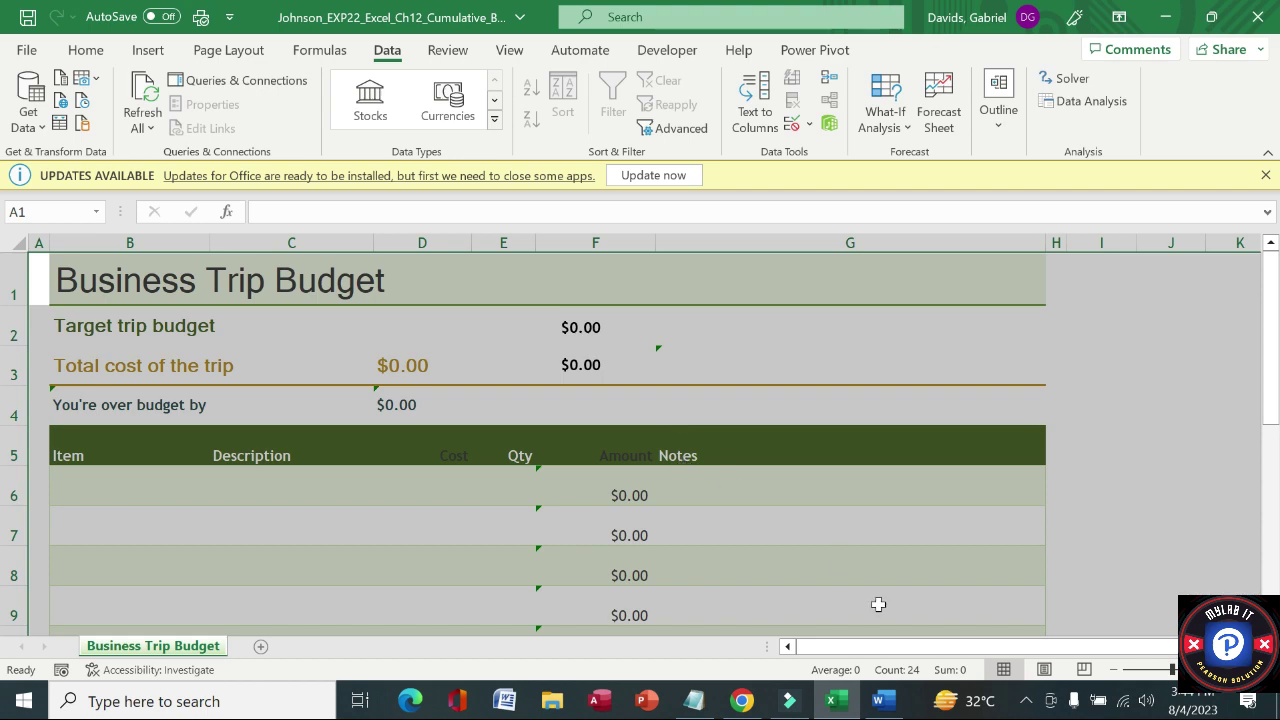
Switch to the Word instructions and remove the bold and the highlighting from the step 3 text.
click(878, 700)
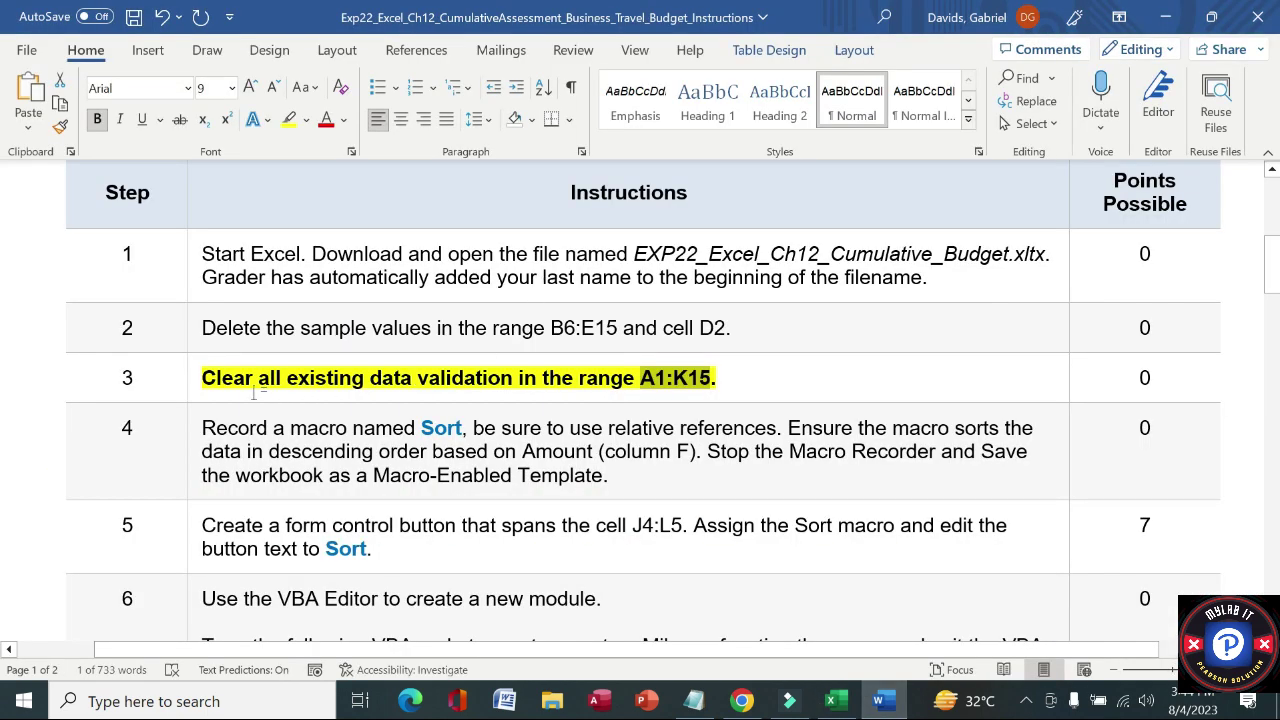
click(190, 382)
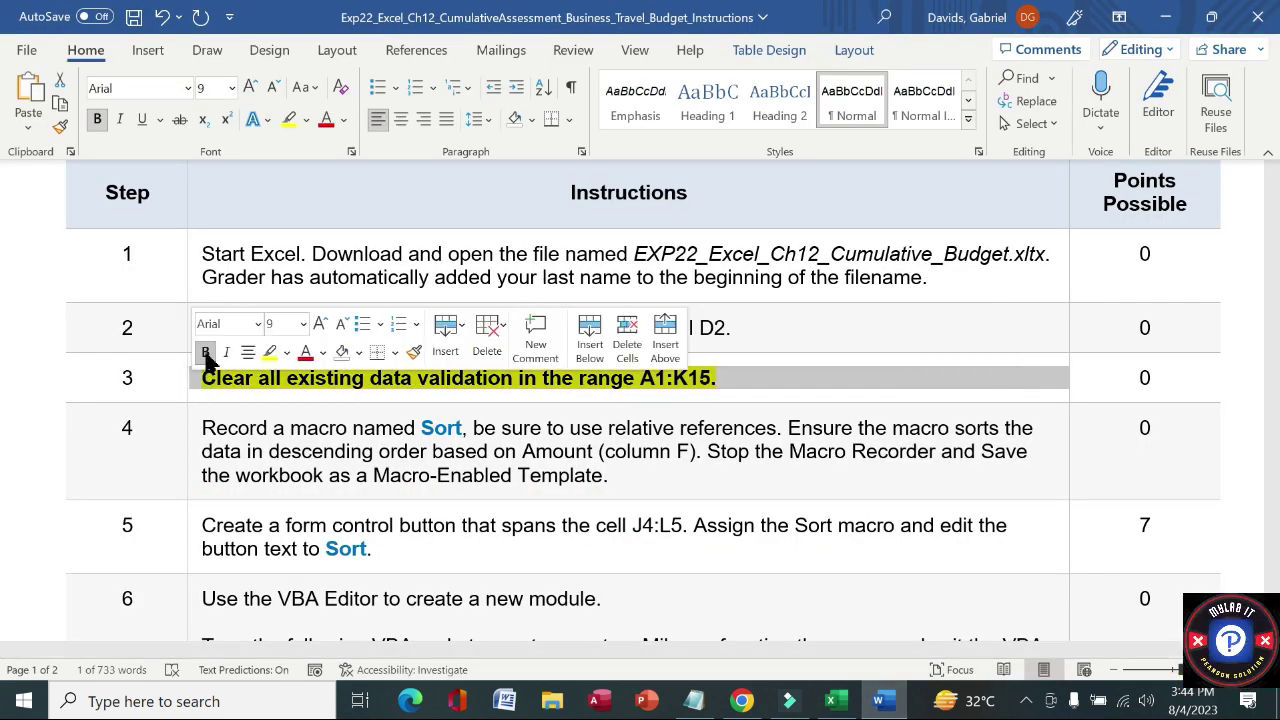
click(205, 353)
click(270, 353)
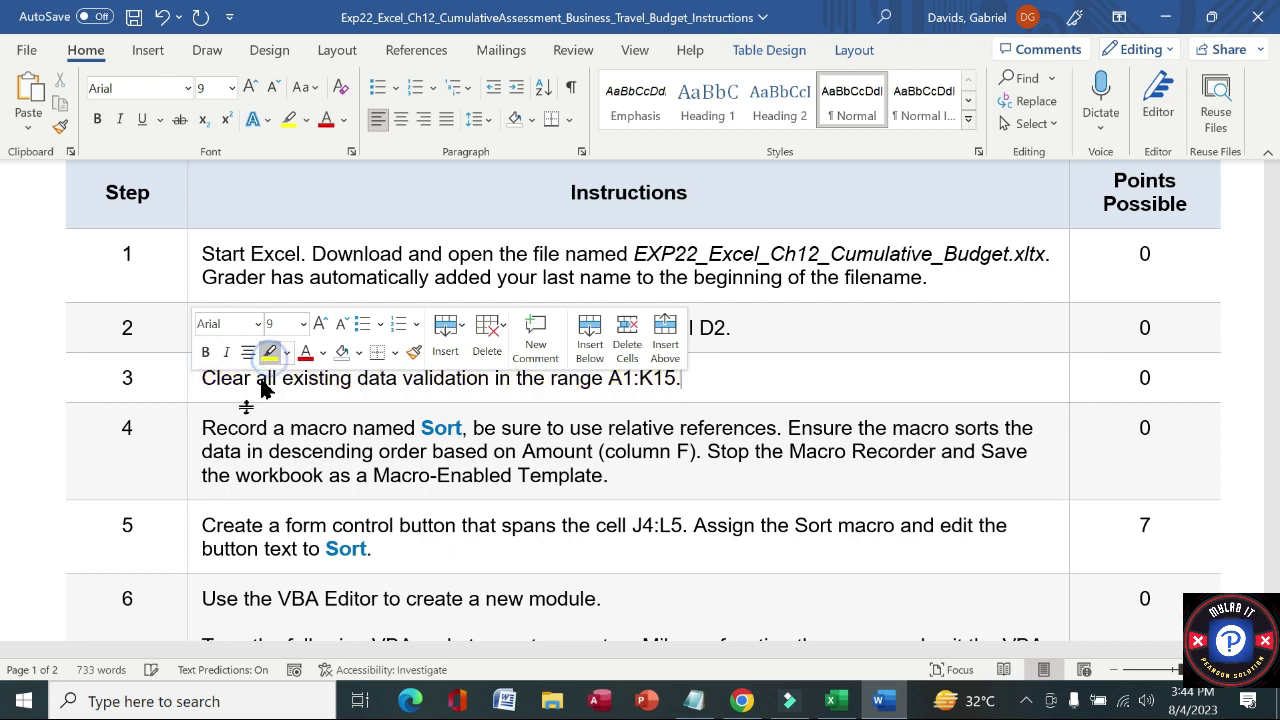
Make the step 4 instruction bold with yellow highlighting and select the macro name Sort in it.
click(190, 437)
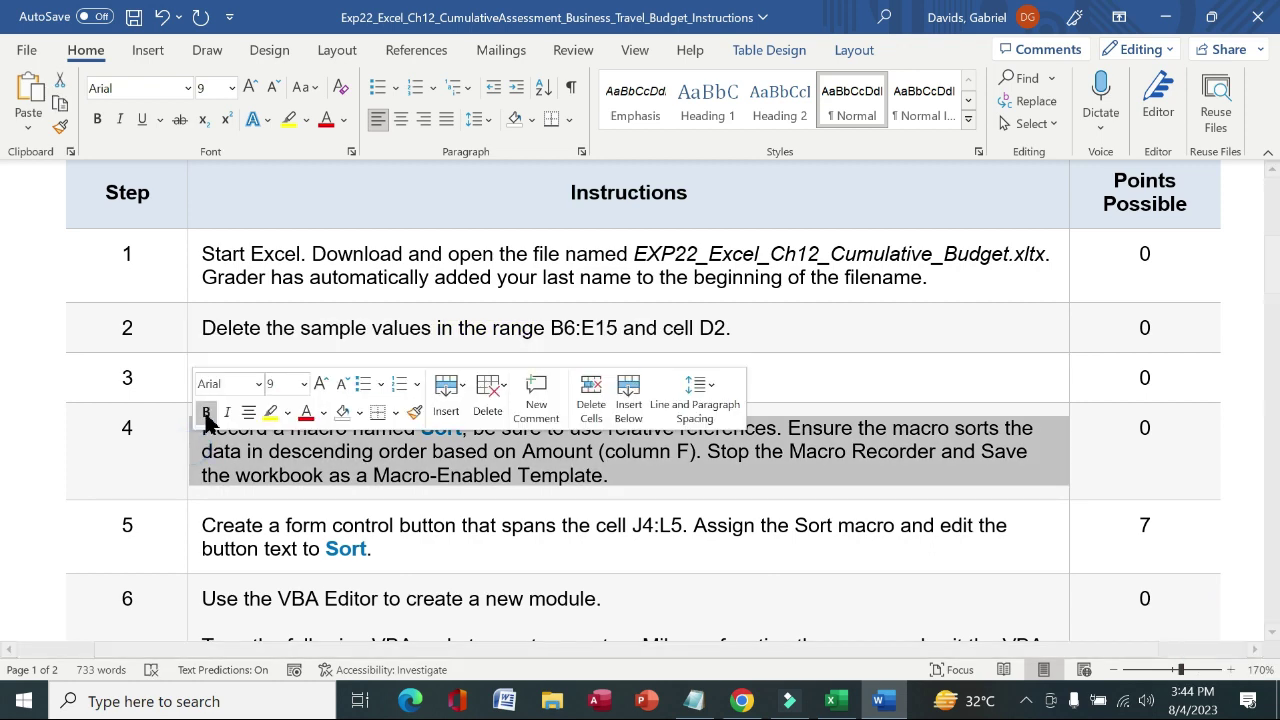
click(206, 414)
click(270, 412)
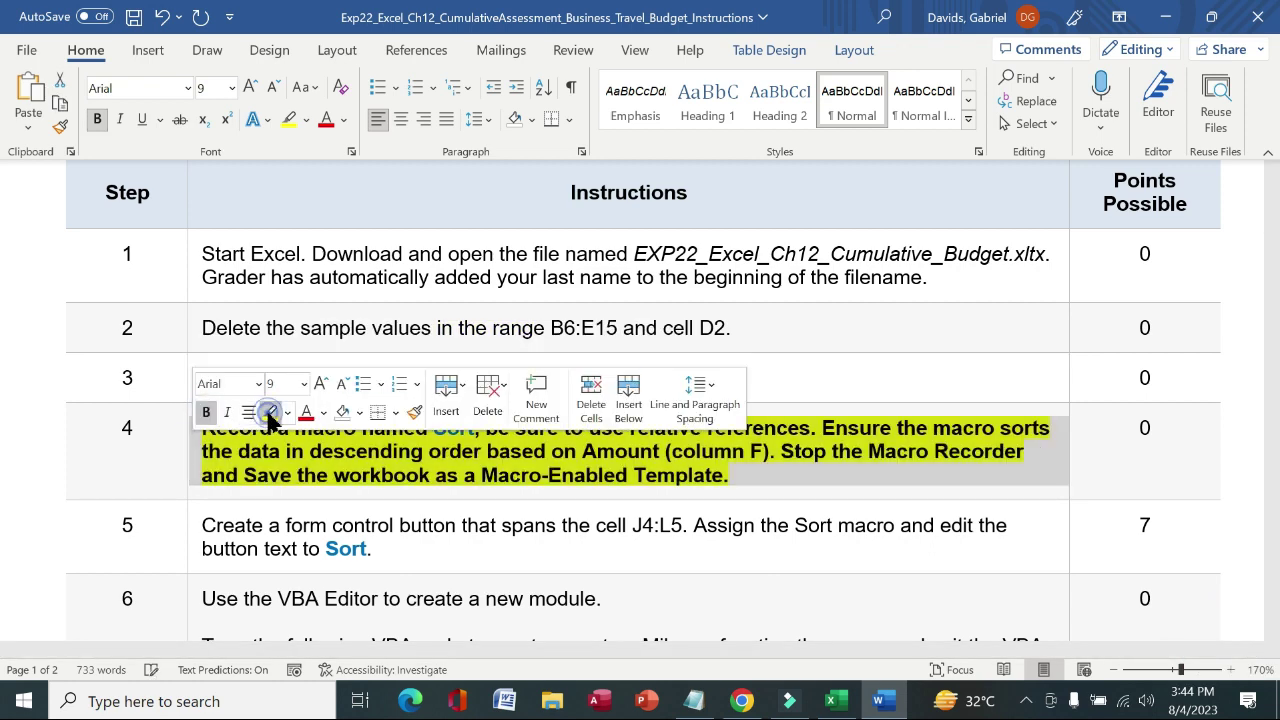
click(144, 455)
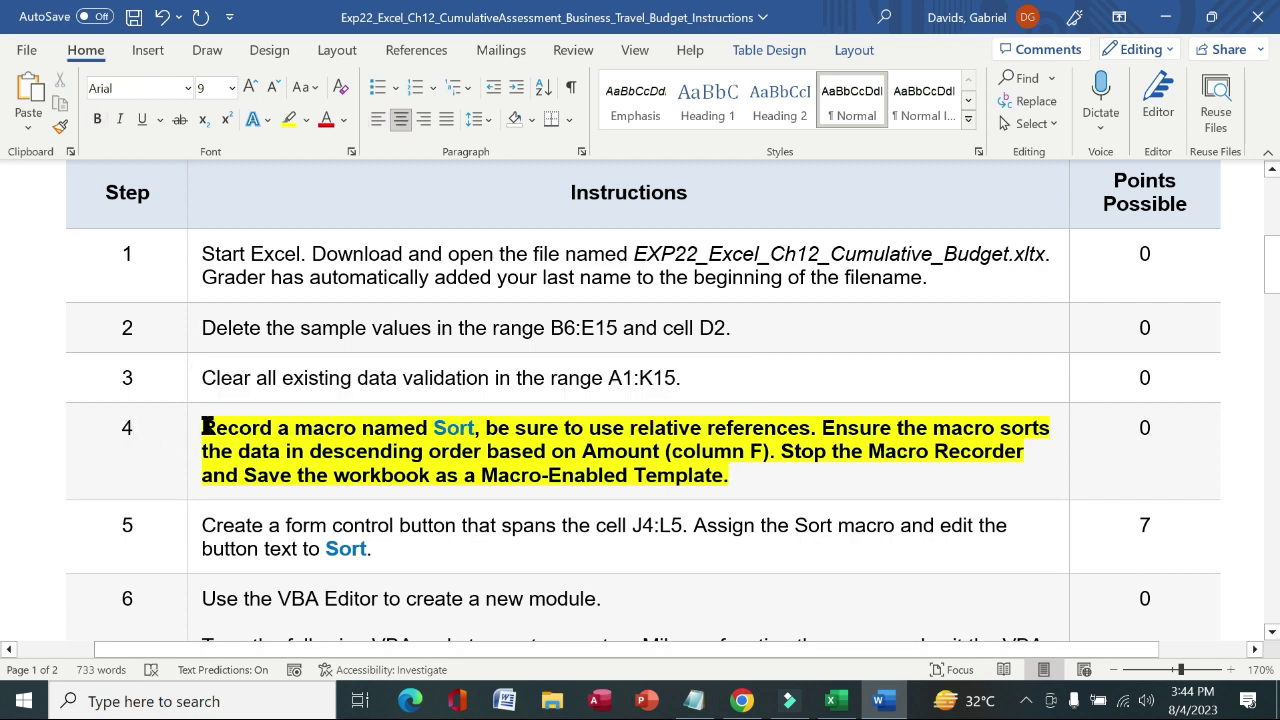
drag(204, 427, 434, 428)
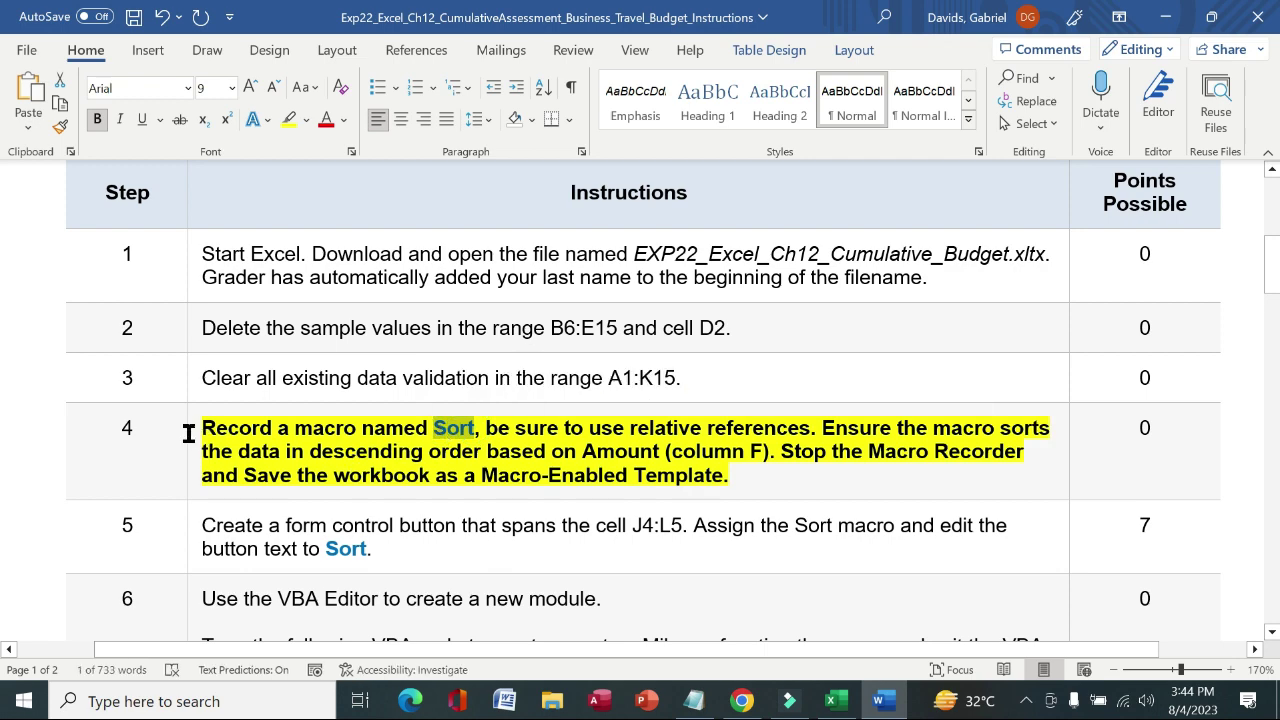
Start recording a macro named Sort in the Excel workbook, stored in This Workbook, checking the step 4 wording in Word before confirming.
click(830, 701)
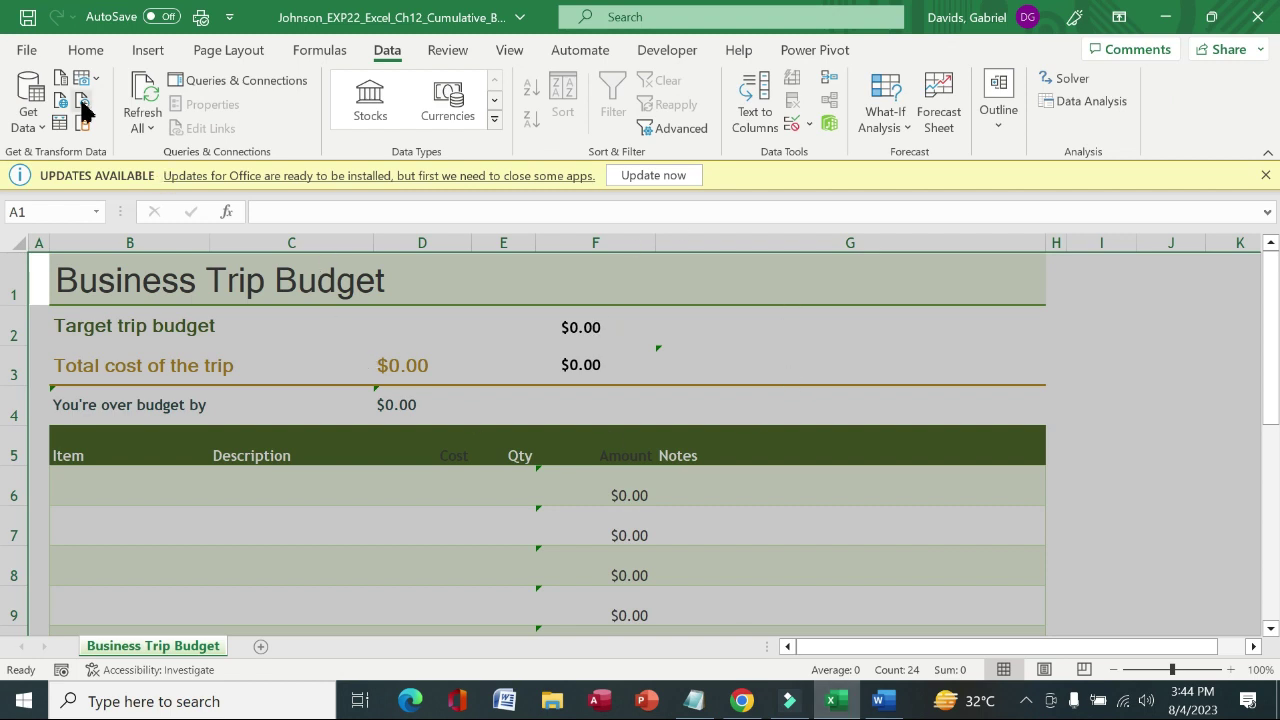
click(643, 52)
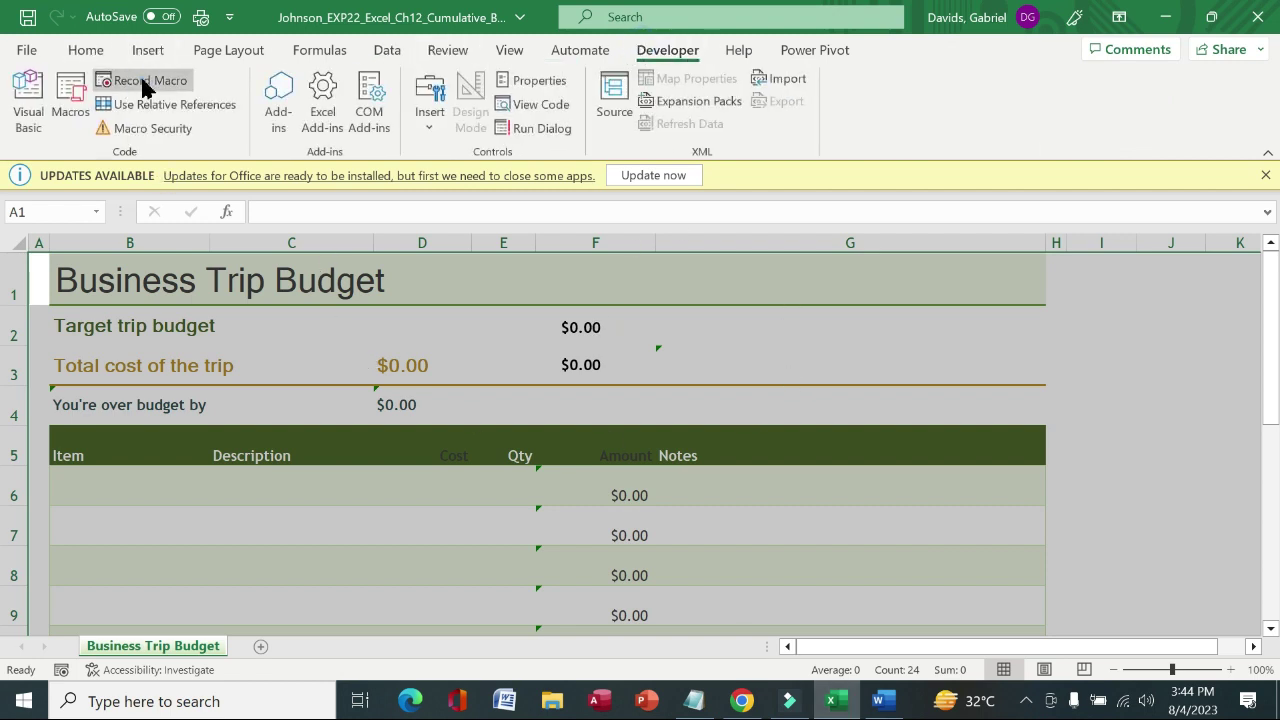
click(143, 86)
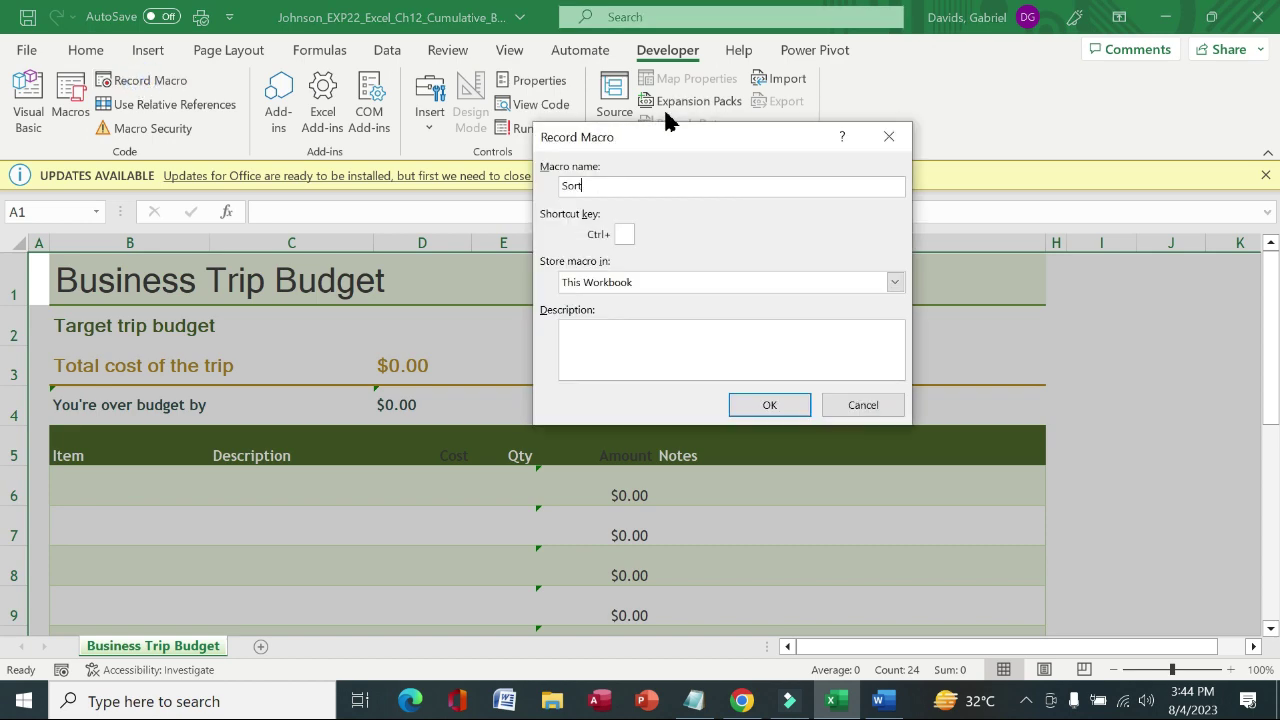
click(878, 701)
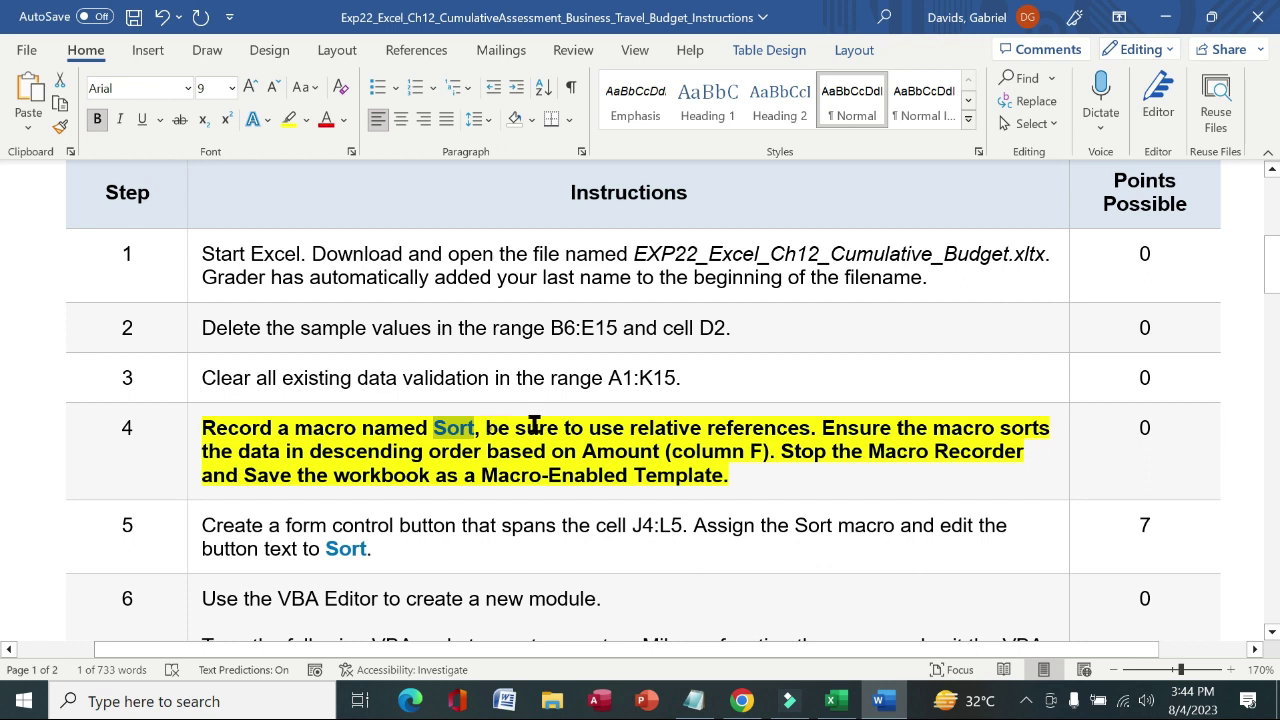
drag(486, 428, 1050, 428)
drag(865, 455, 774, 452)
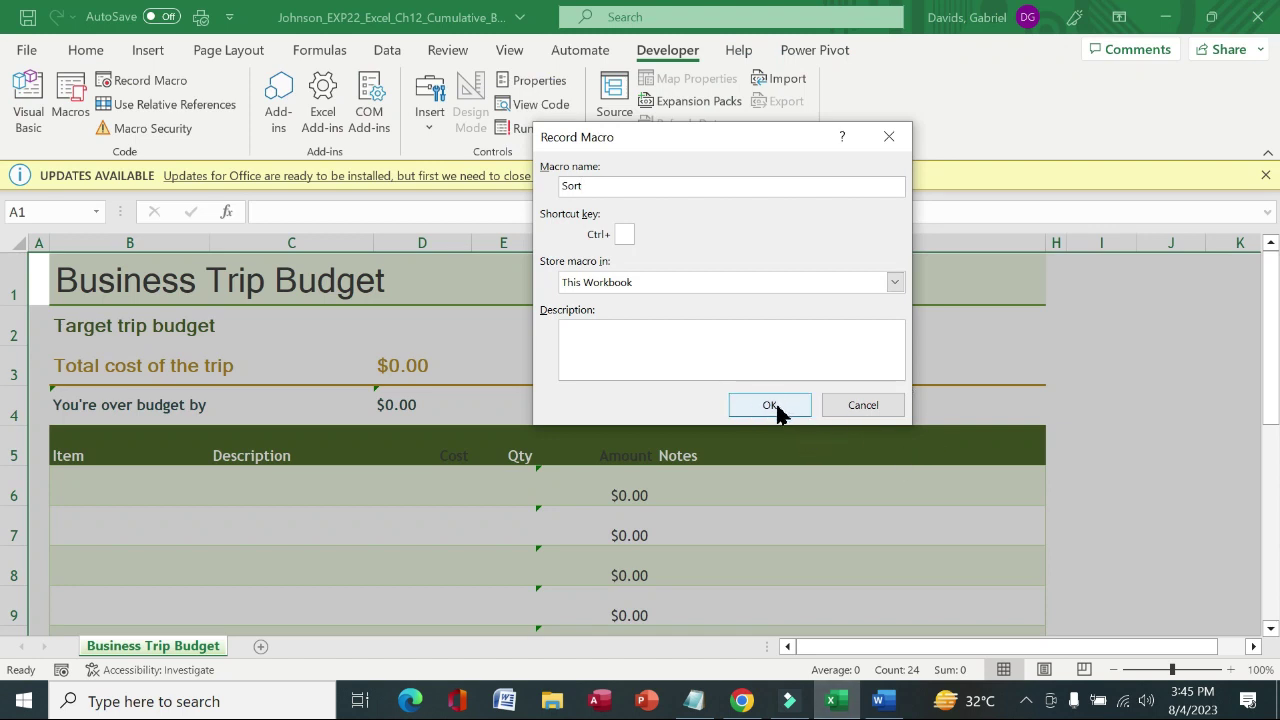
click(770, 405)
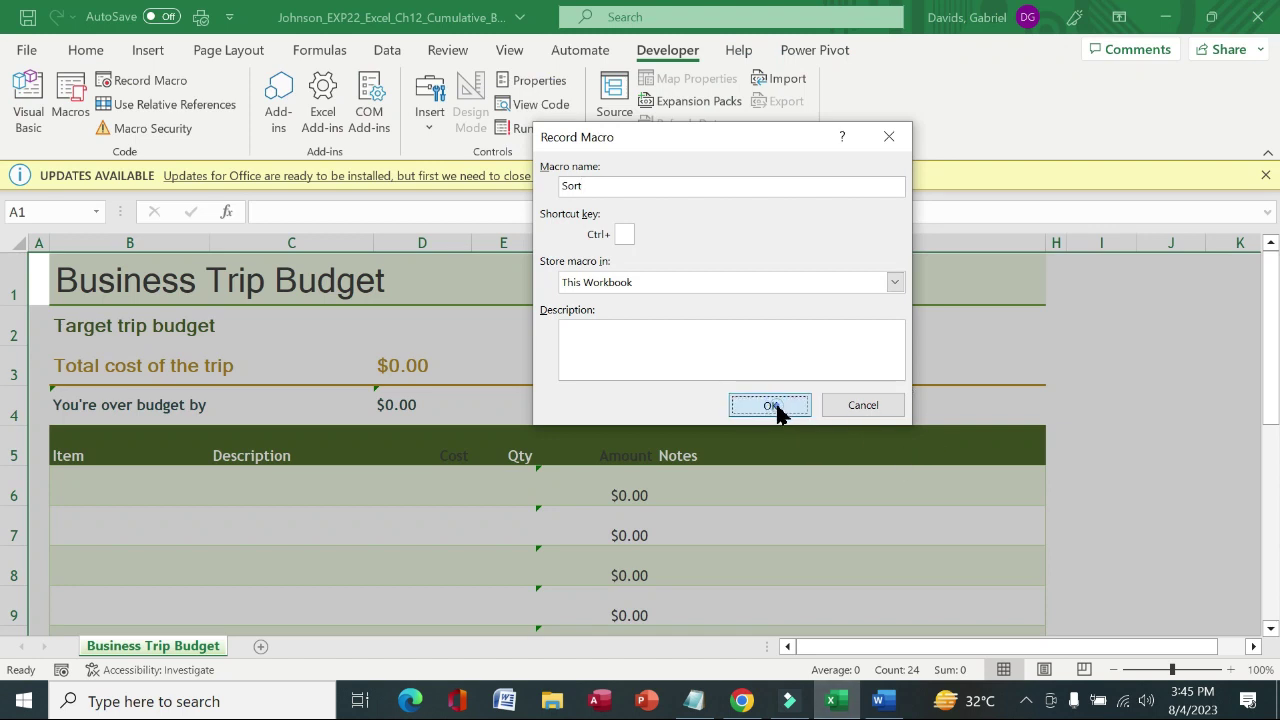
Check the sort requirement in the Word instructions and sort the Amount range F6:F15 in Excel from largest to smallest.
click(878, 701)
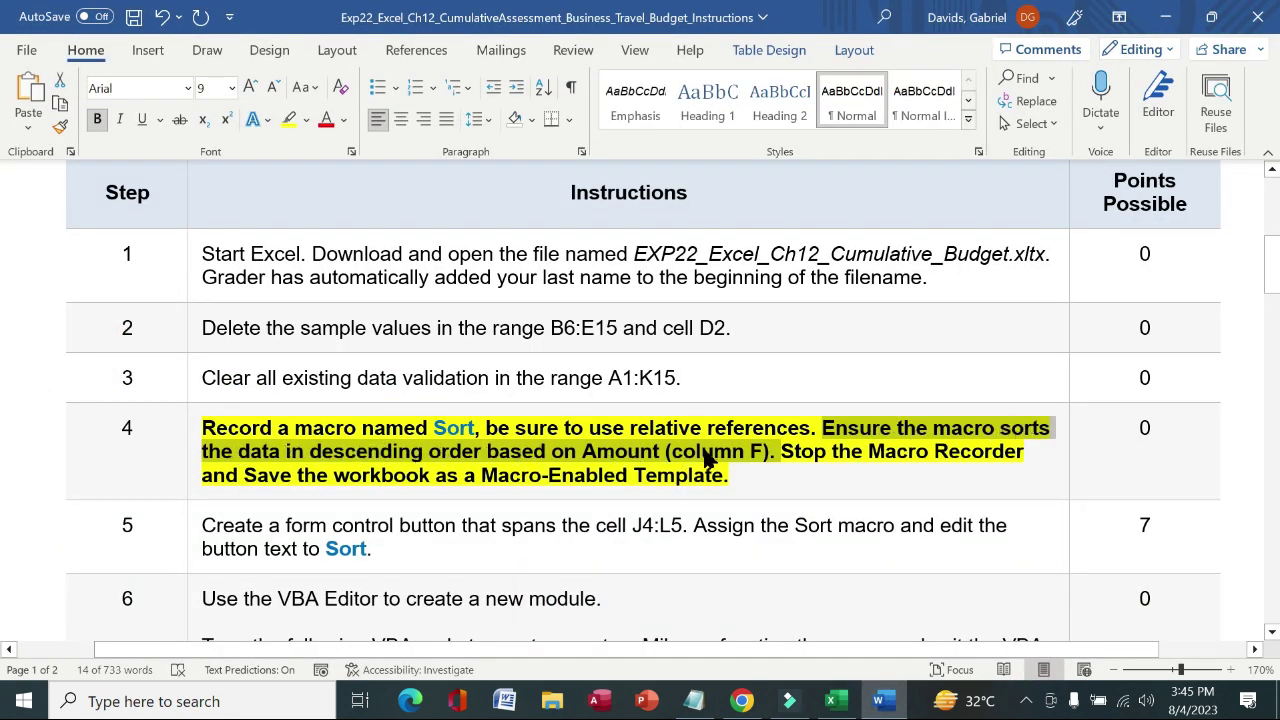
click(833, 701)
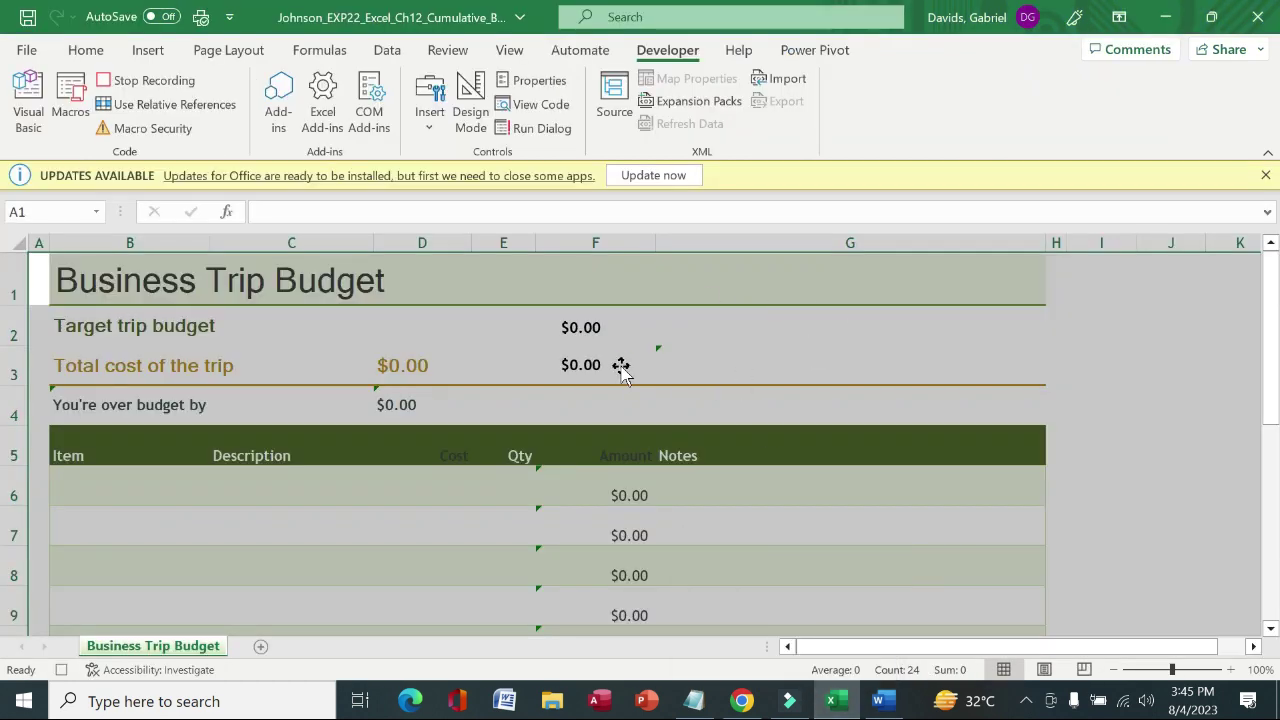
click(603, 474)
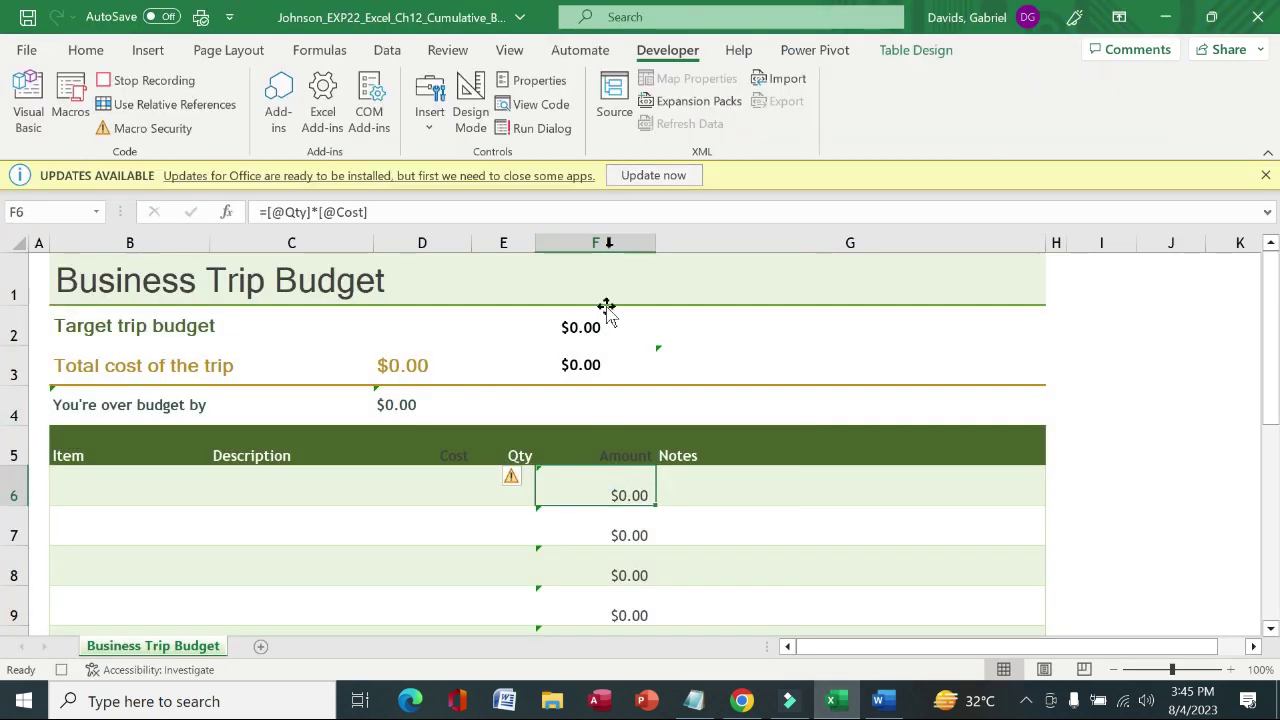
drag(606, 489, 631, 363)
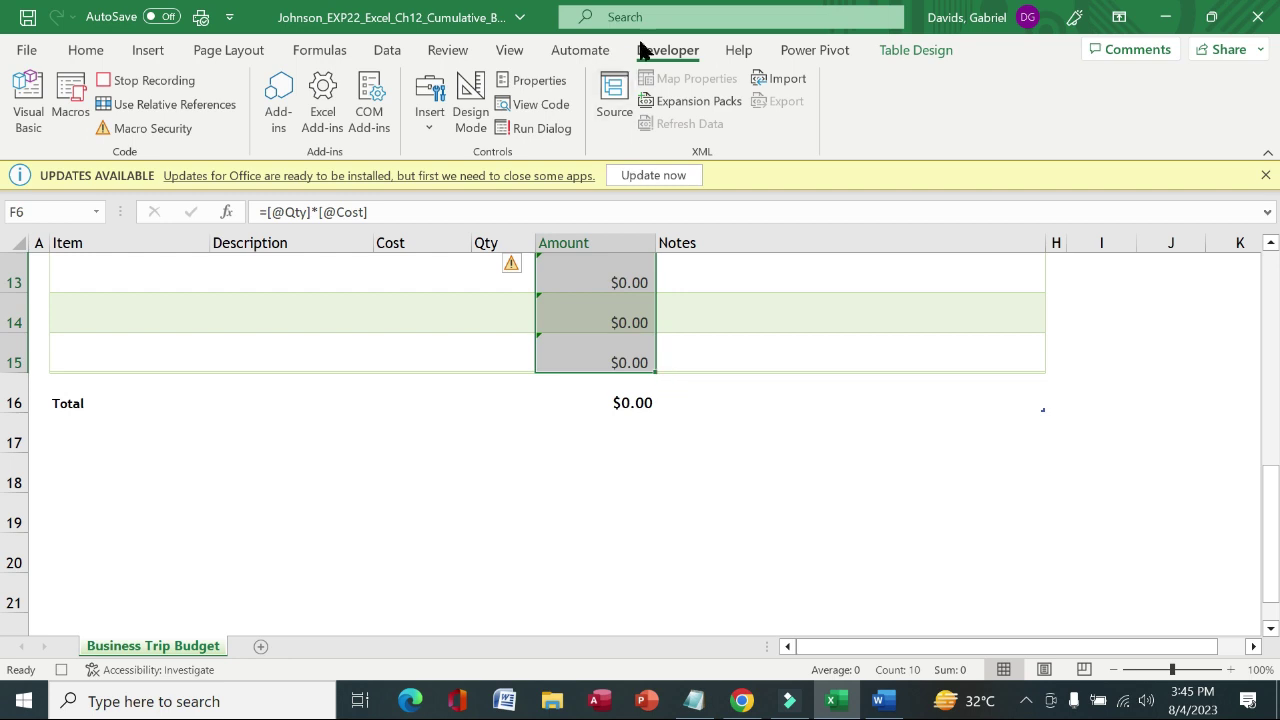
click(97, 52)
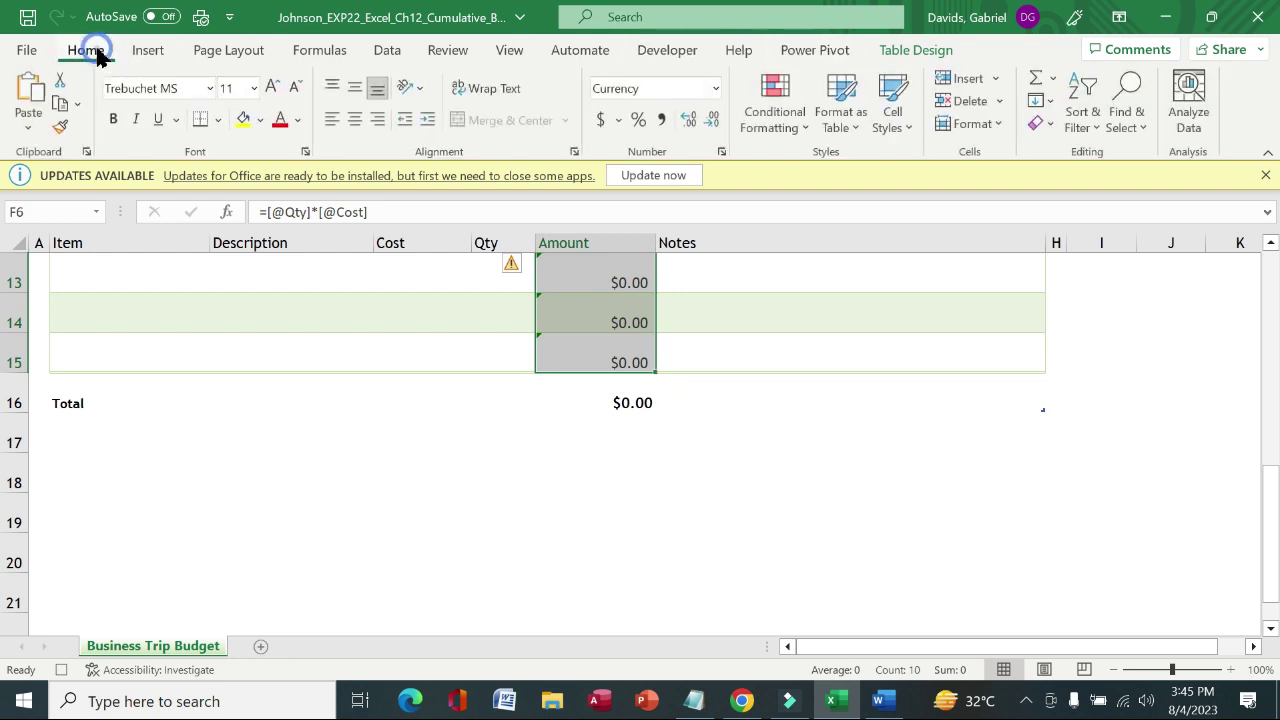
click(1088, 133)
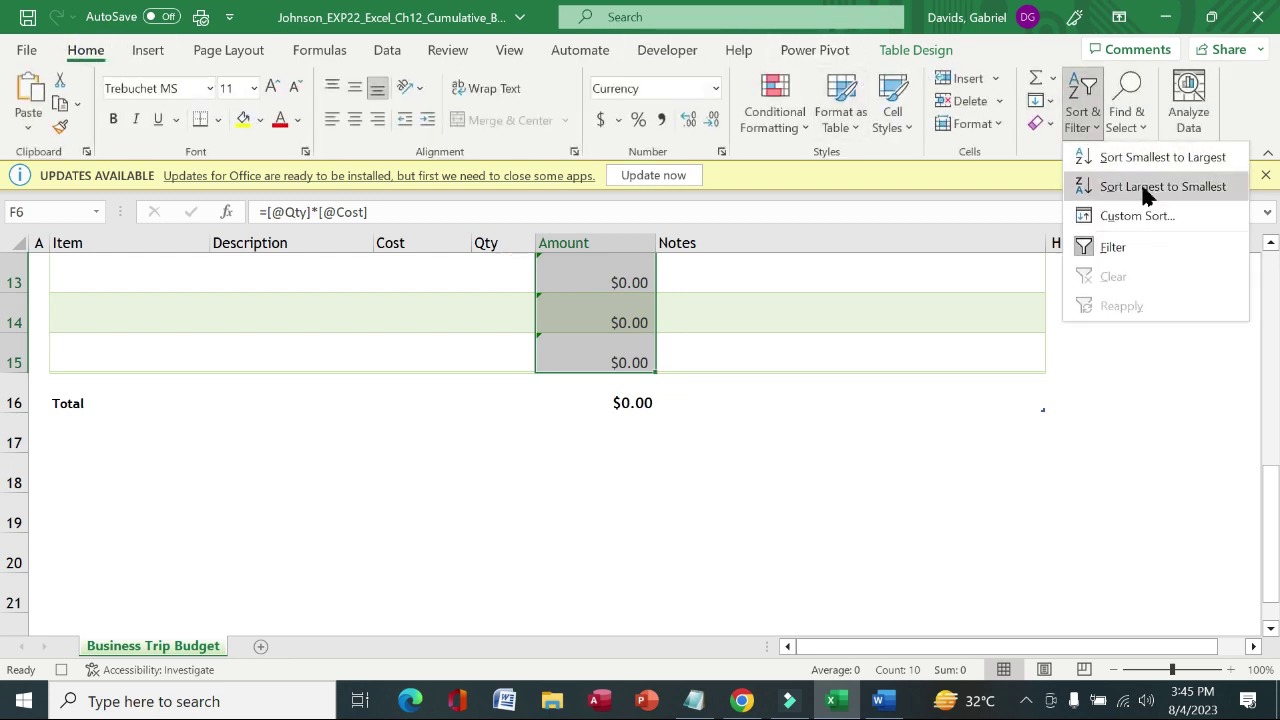
click(1112, 190)
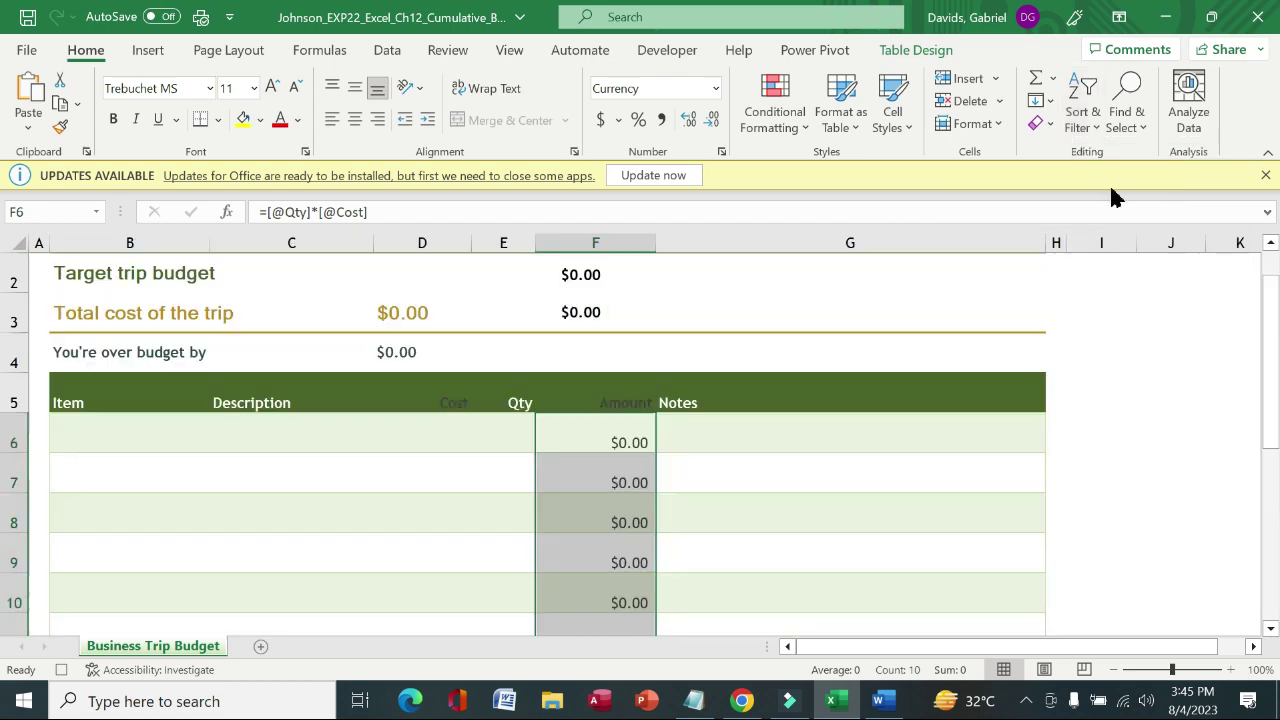
Select the words "Stop the Macro Recorder" in the Word instructions and stop the macro recording in Excel.
click(884, 702)
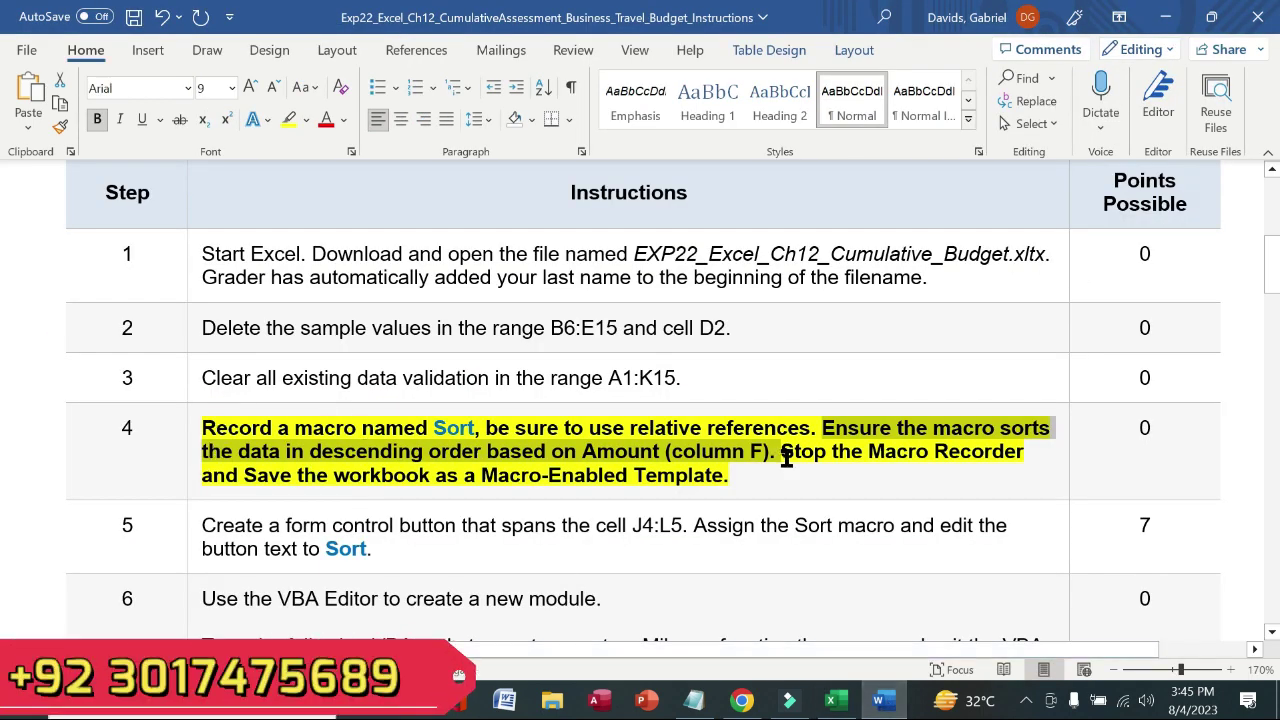
drag(787, 457, 1020, 486)
click(855, 474)
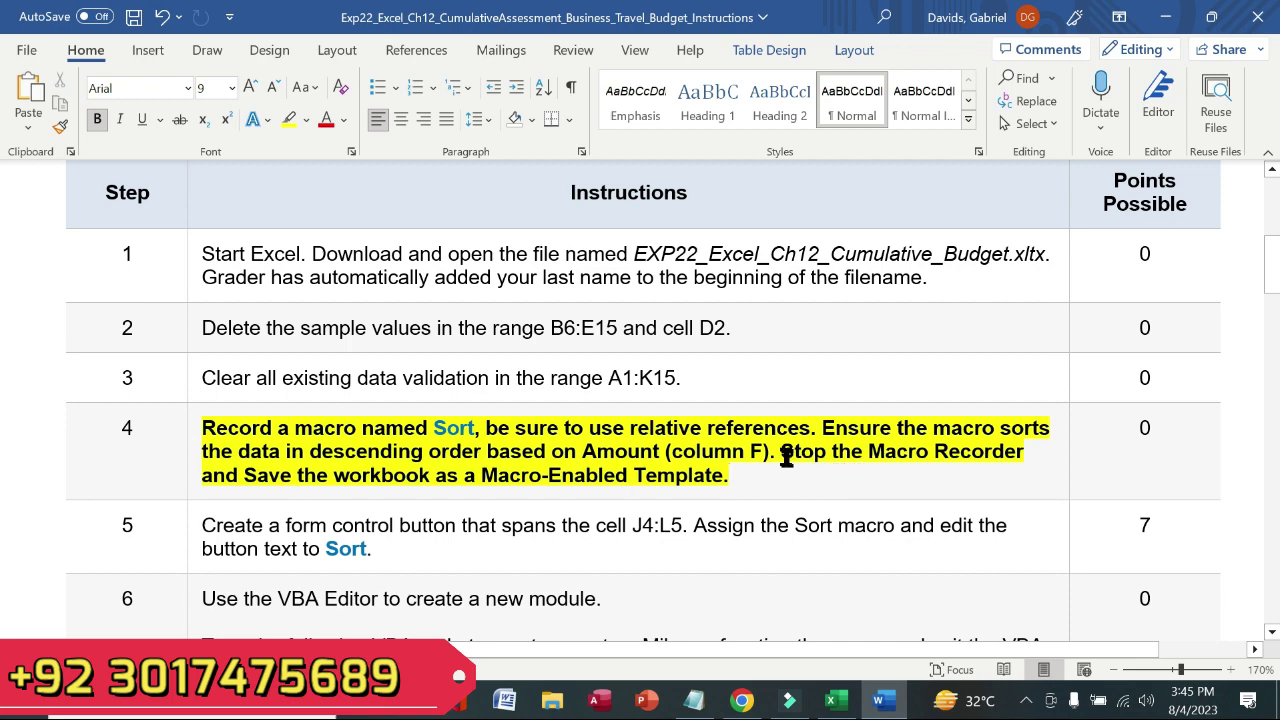
drag(787, 457, 1029, 449)
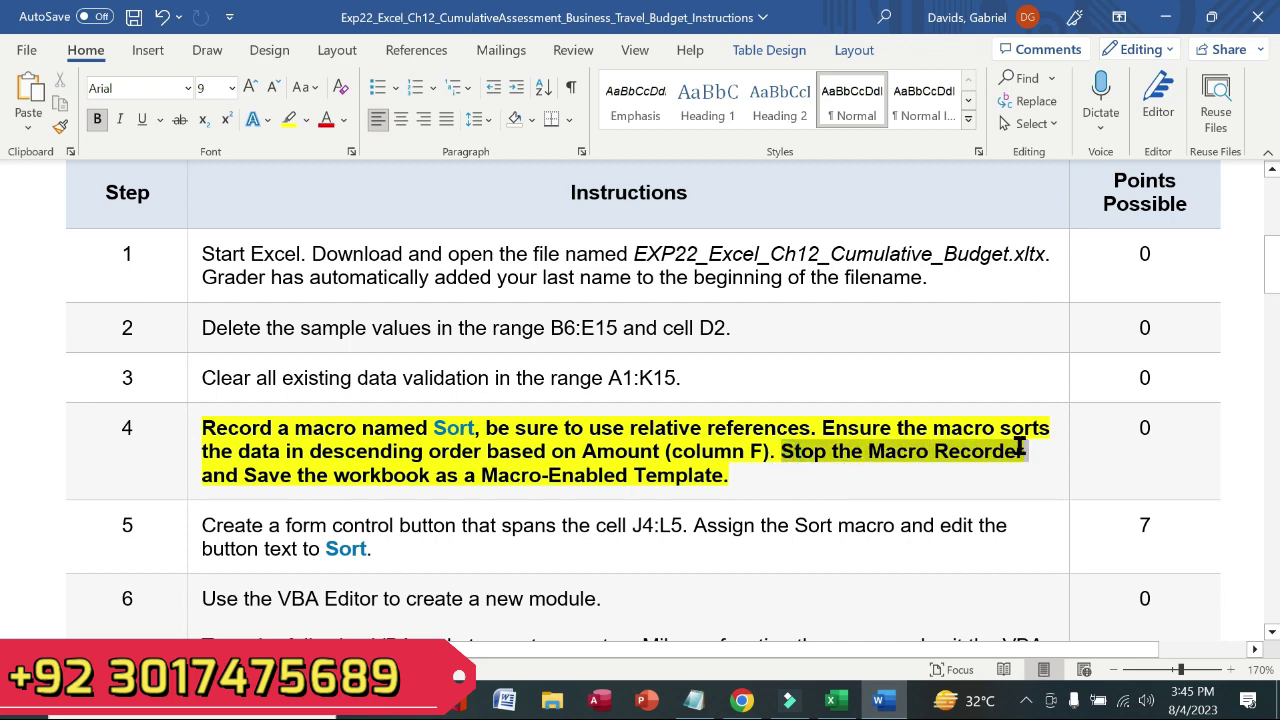
click(833, 701)
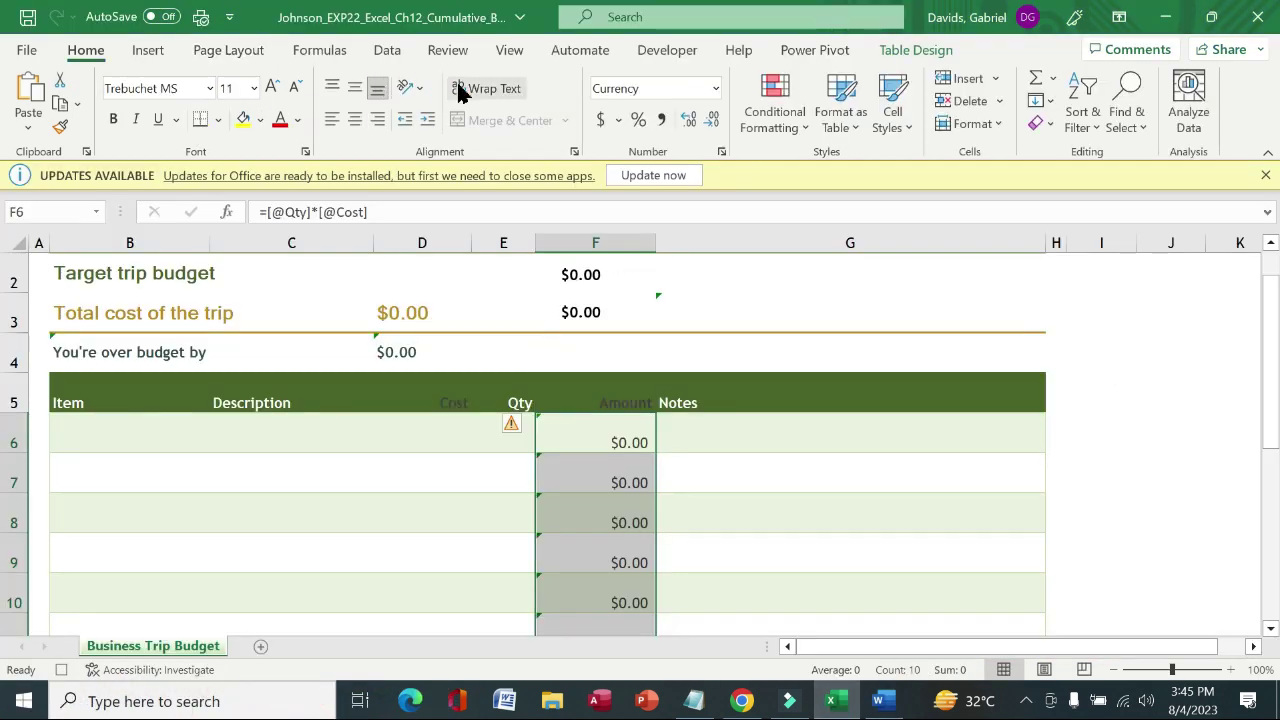
click(657, 49)
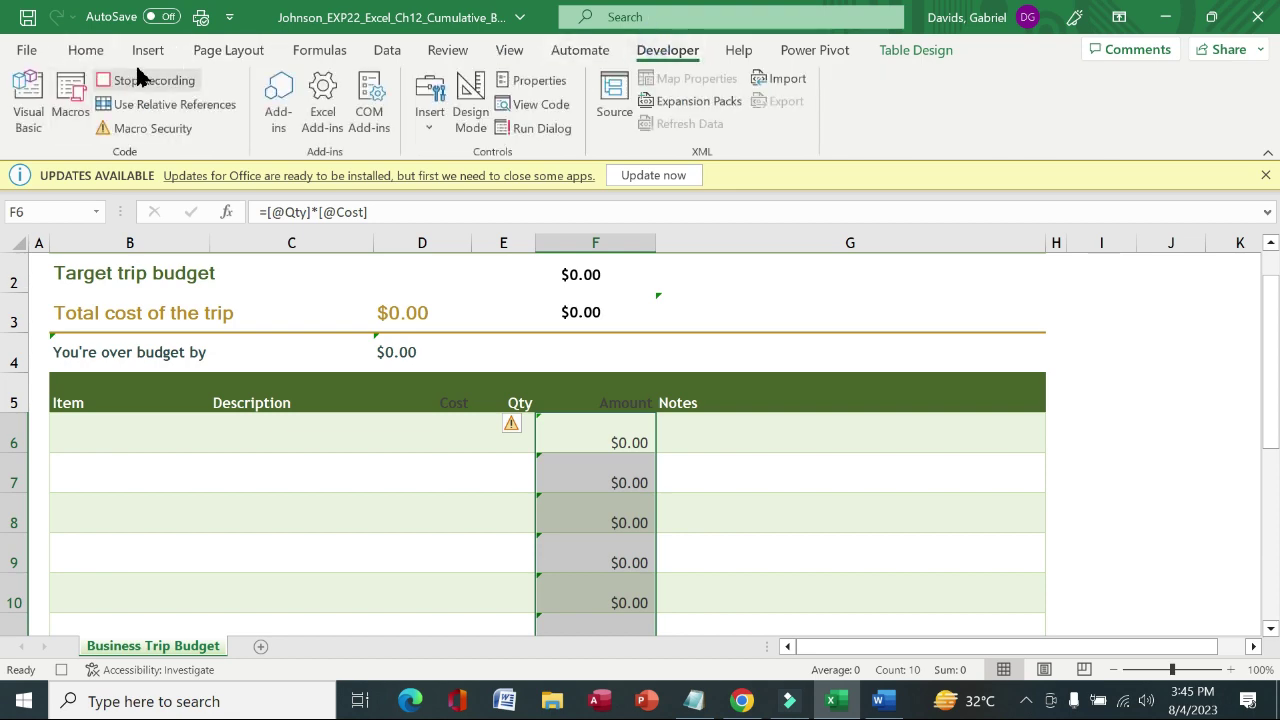
click(133, 88)
Select "Save the workbook as a Macro-Enabled Template." in the Word instructions and open the Save As page in Excel.
click(880, 703)
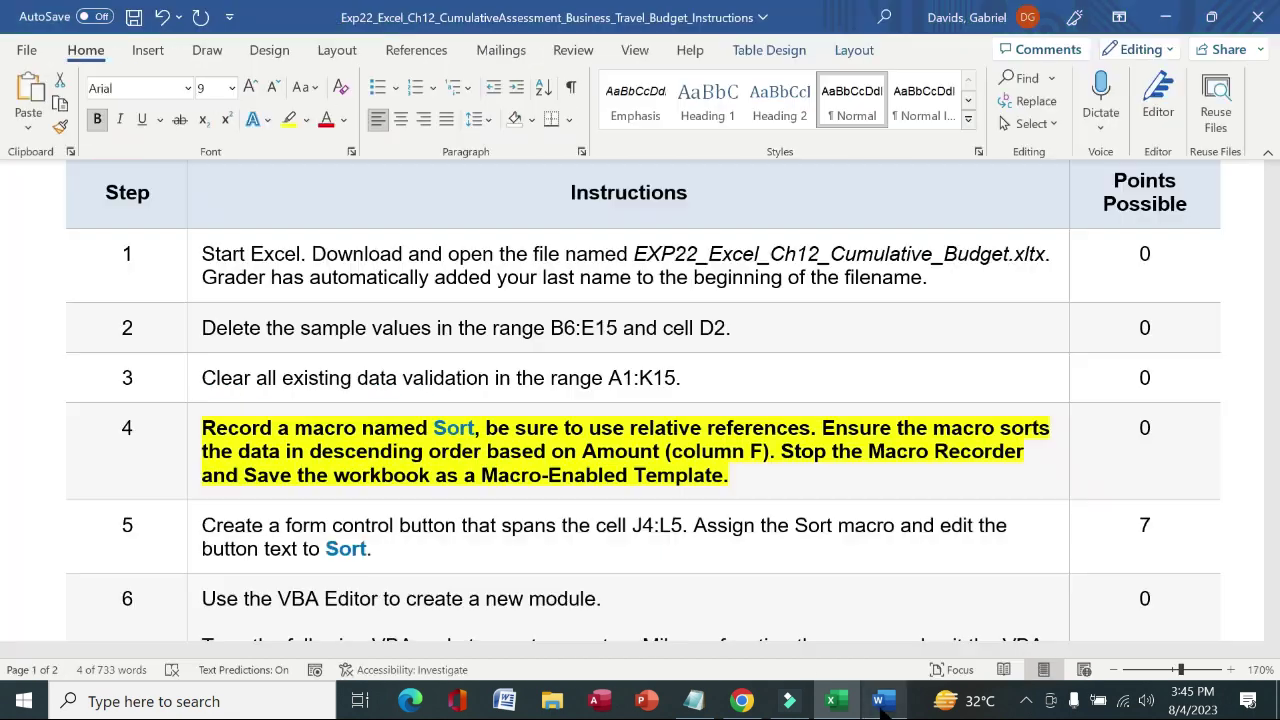
drag(250, 477, 700, 466)
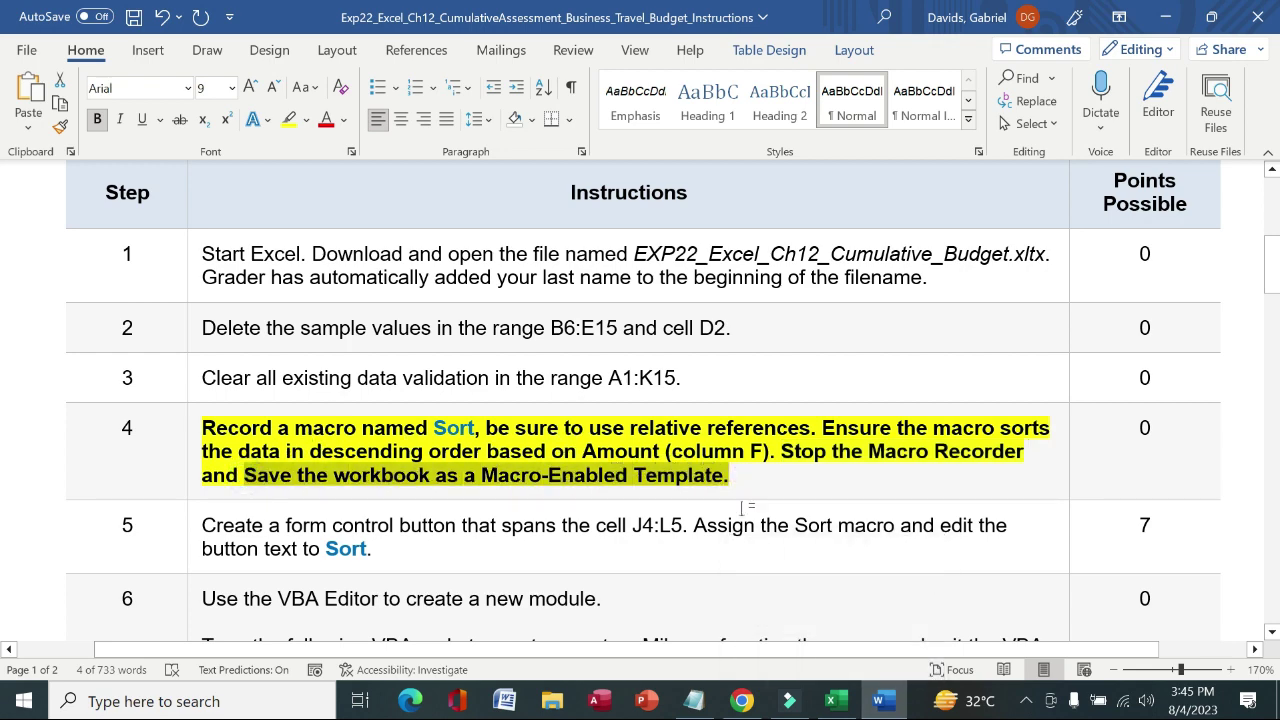
click(830, 703)
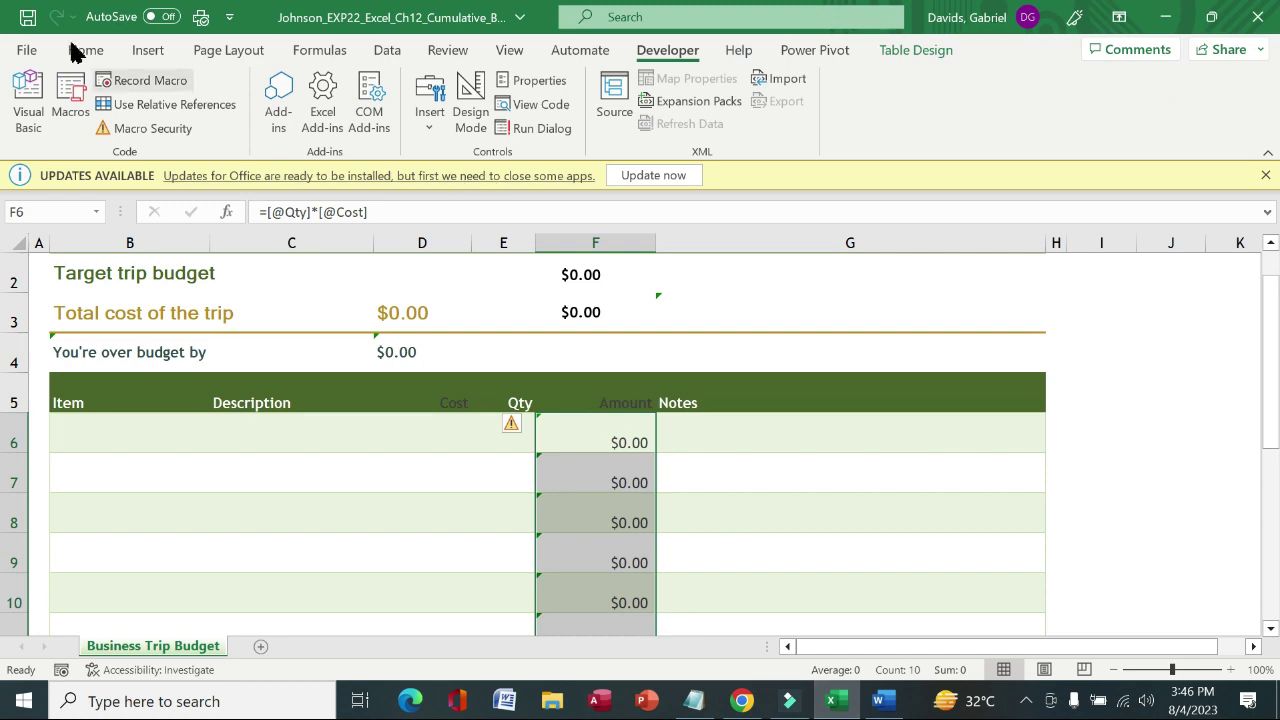
click(28, 50)
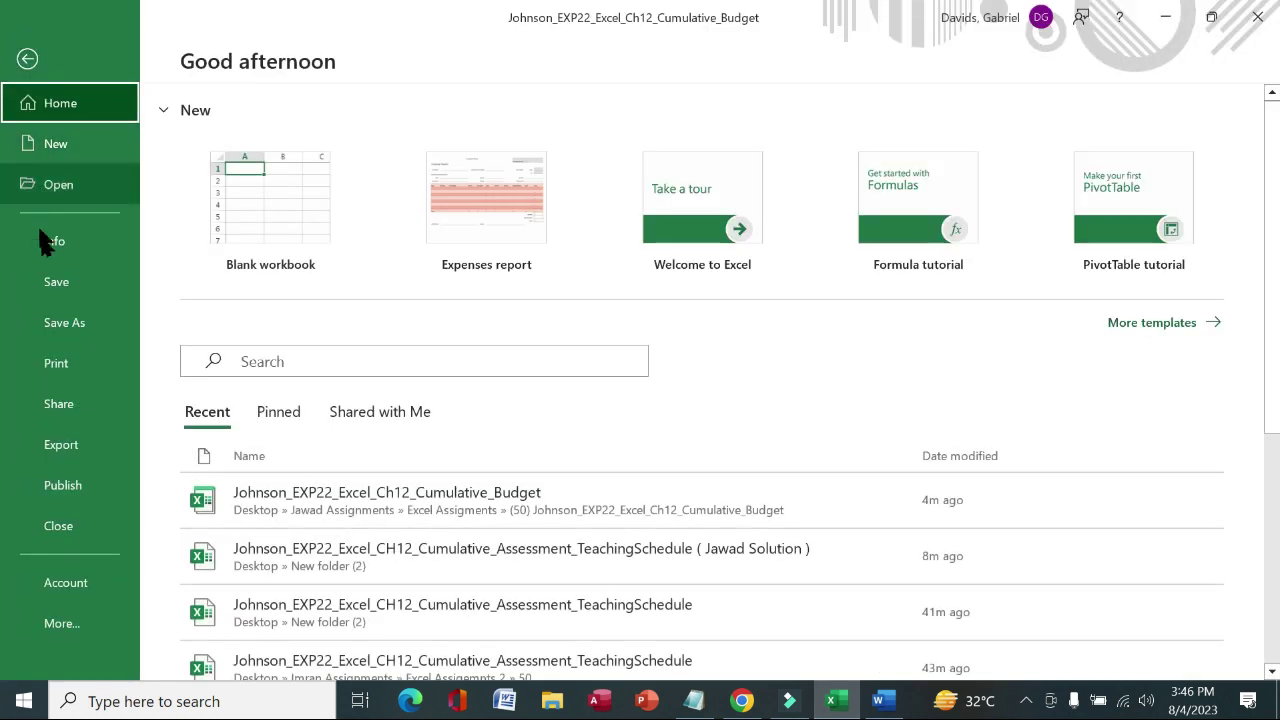
click(52, 320)
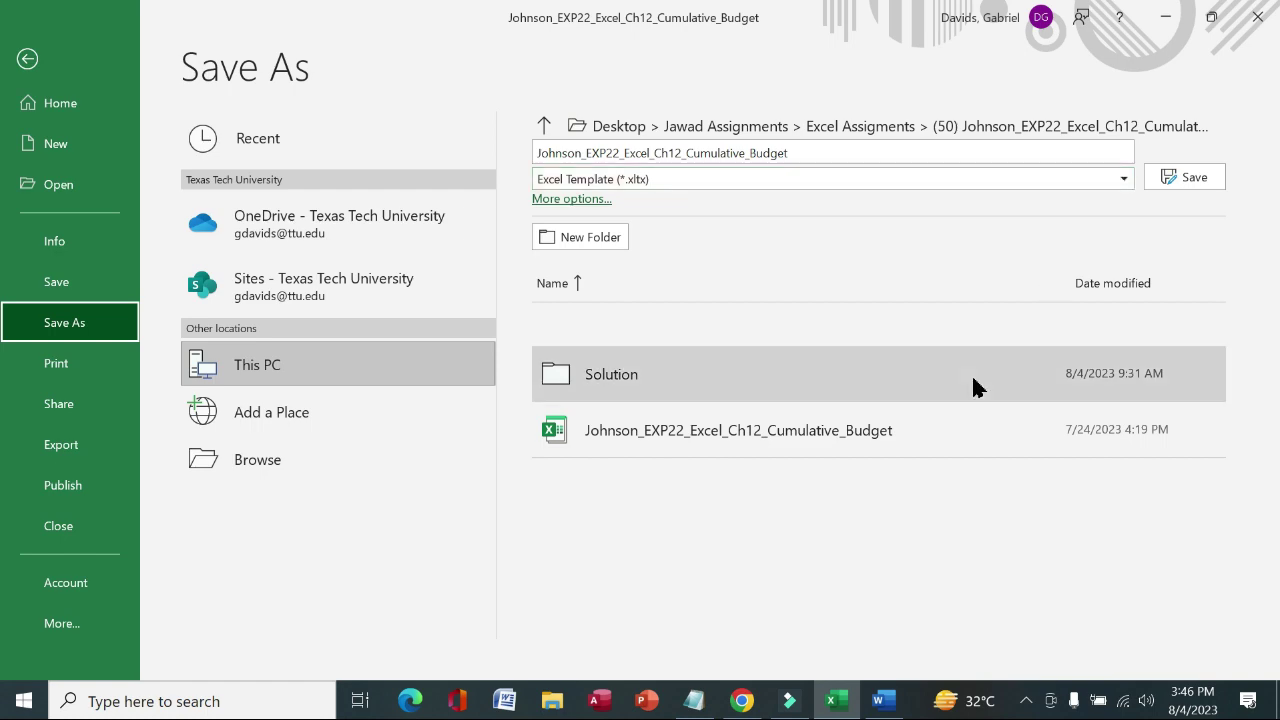
Recheck the save wording in Word and save the Excel workbook as an Excel Macro-Enabled Template (*.xltm) in Custom Office Templates, replacing the existing file.
click(878, 701)
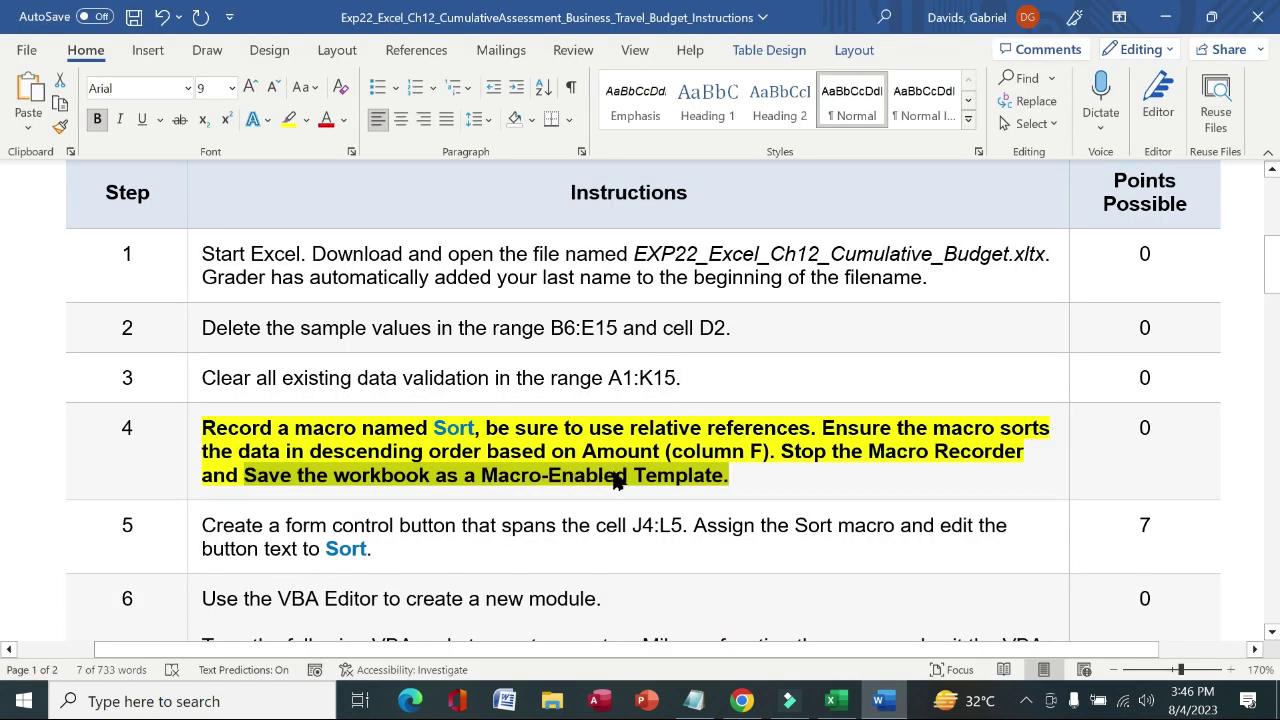
mouse_move(832, 701)
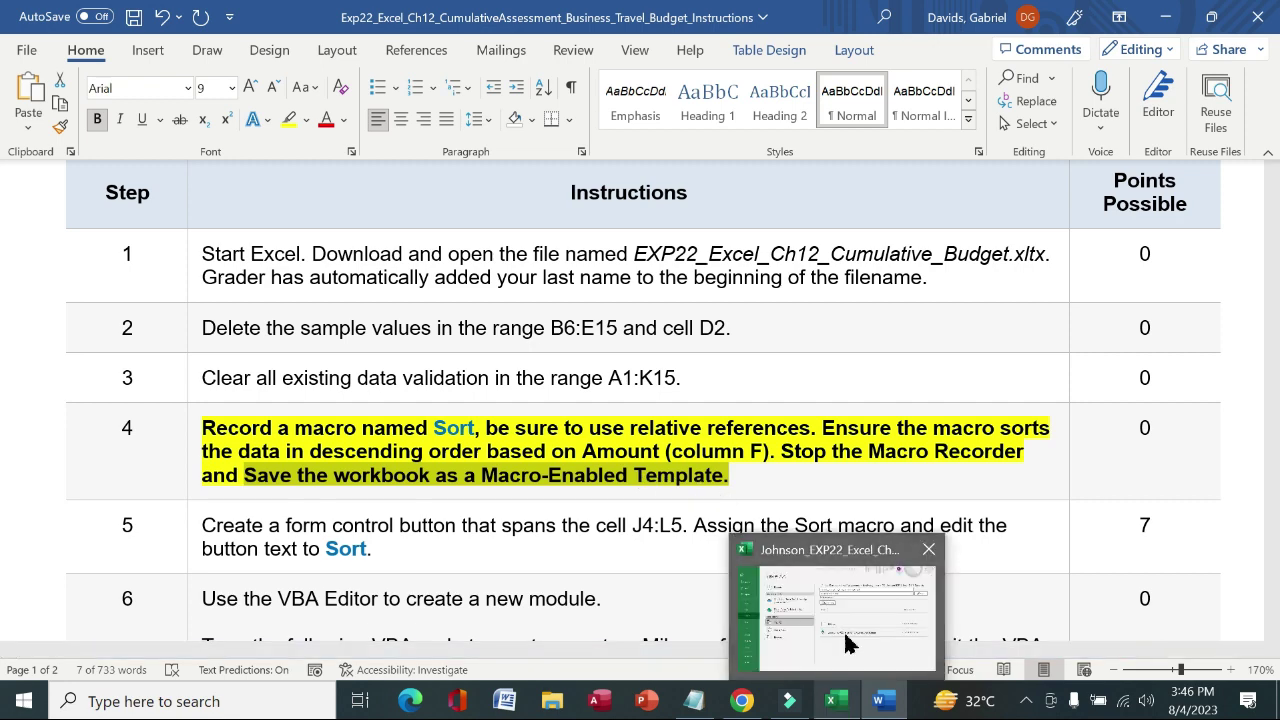
click(845, 642)
click(1120, 180)
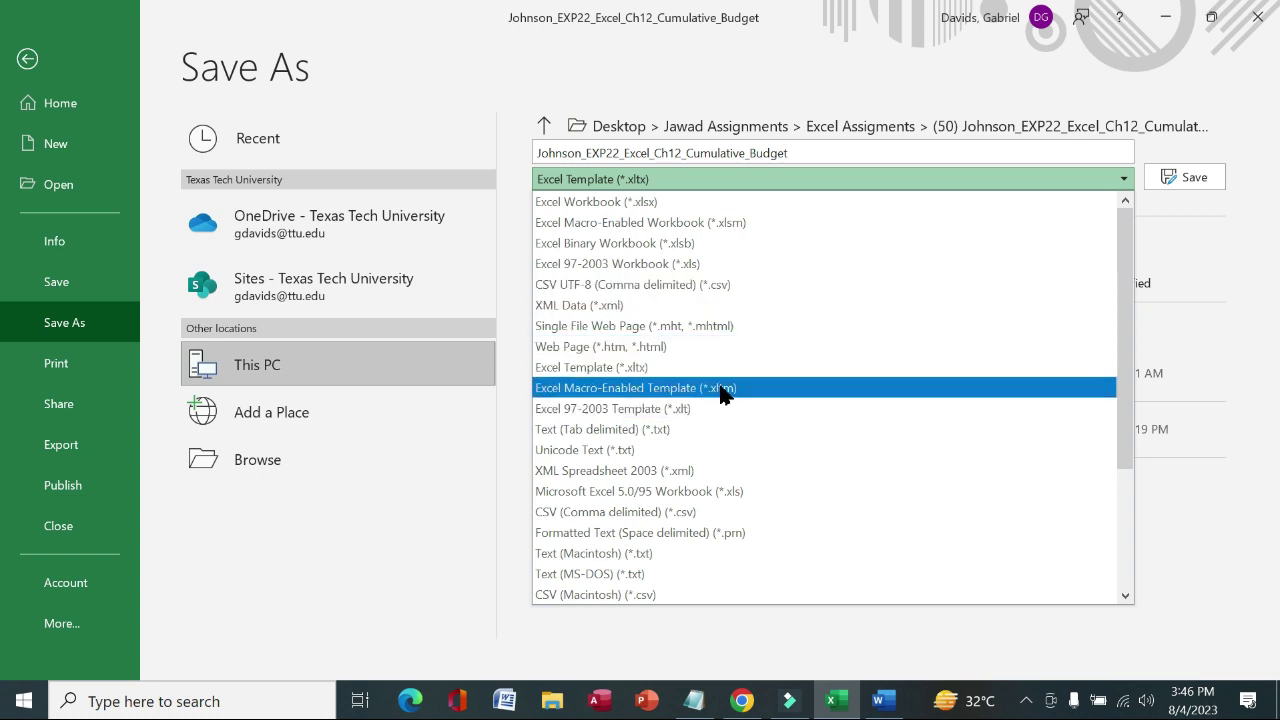
click(722, 388)
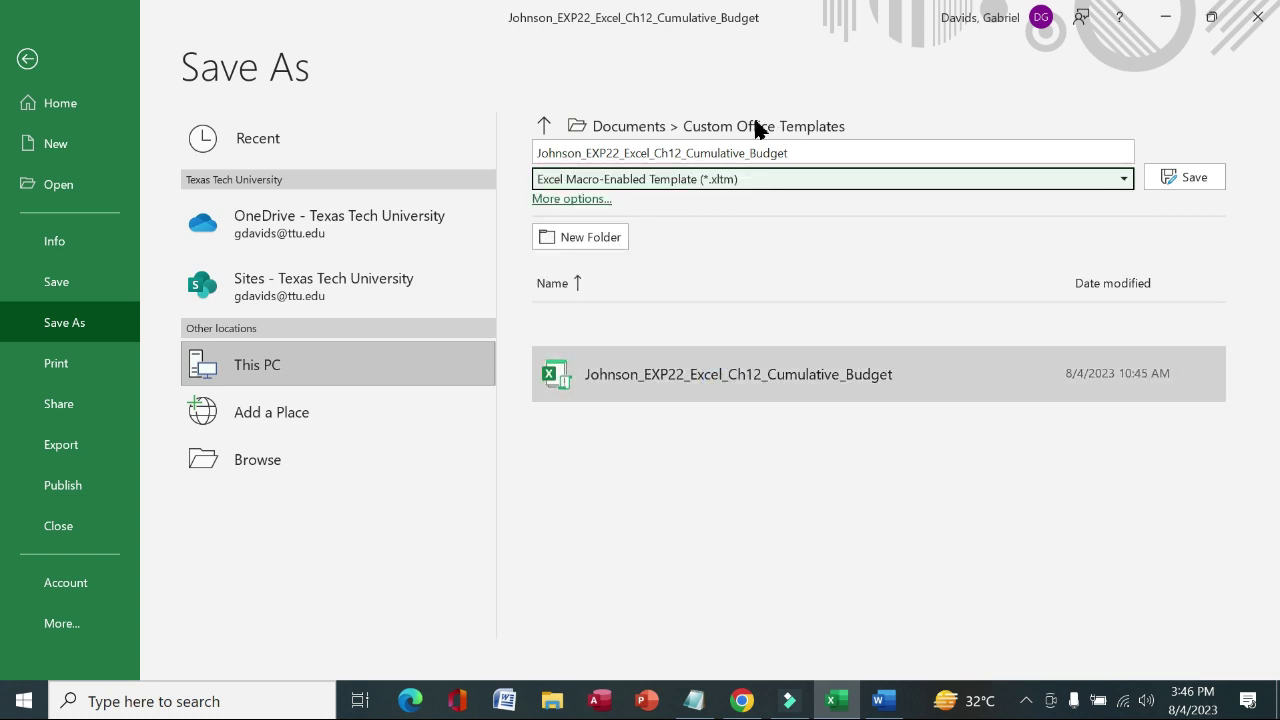
click(1192, 178)
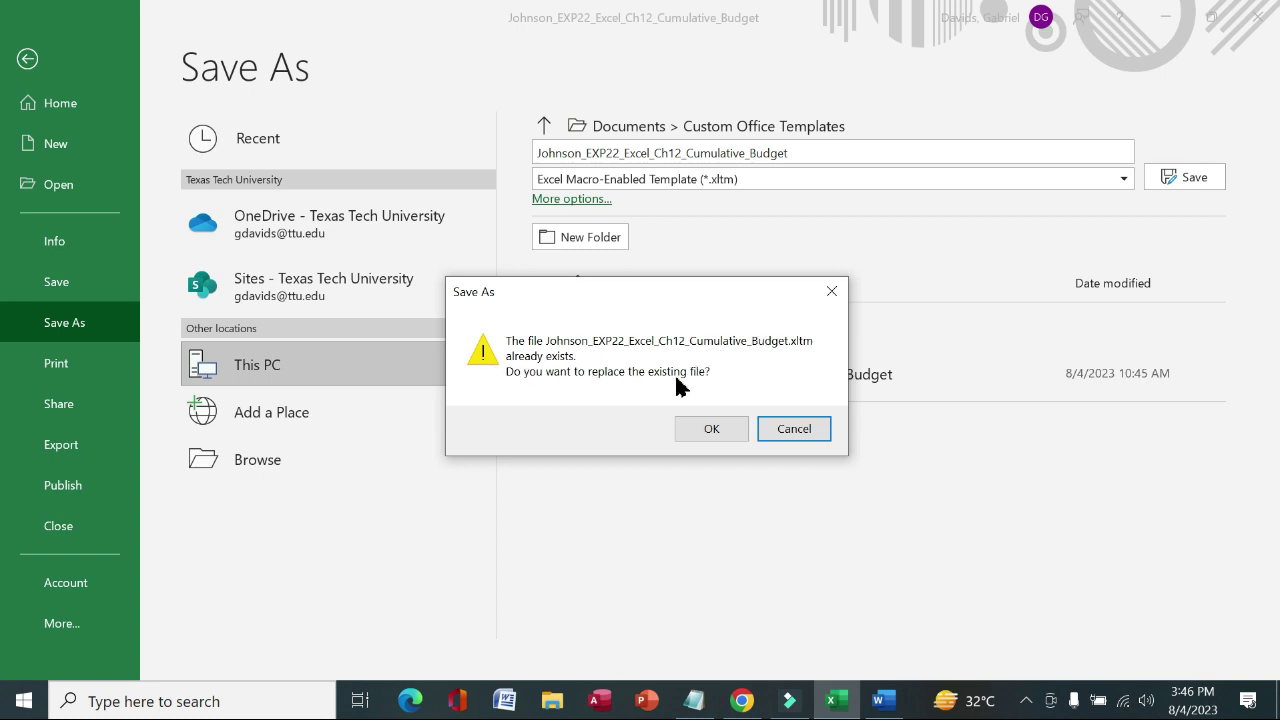
click(790, 428)
click(726, 428)
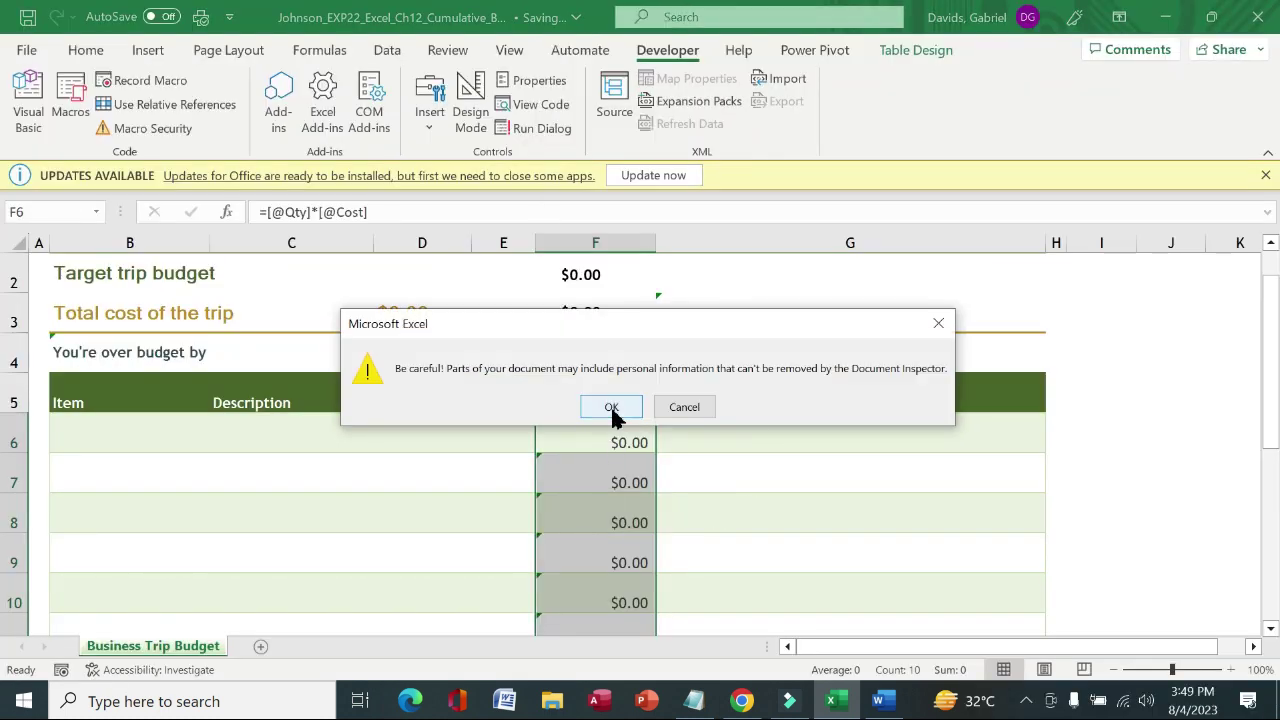
click(612, 408)
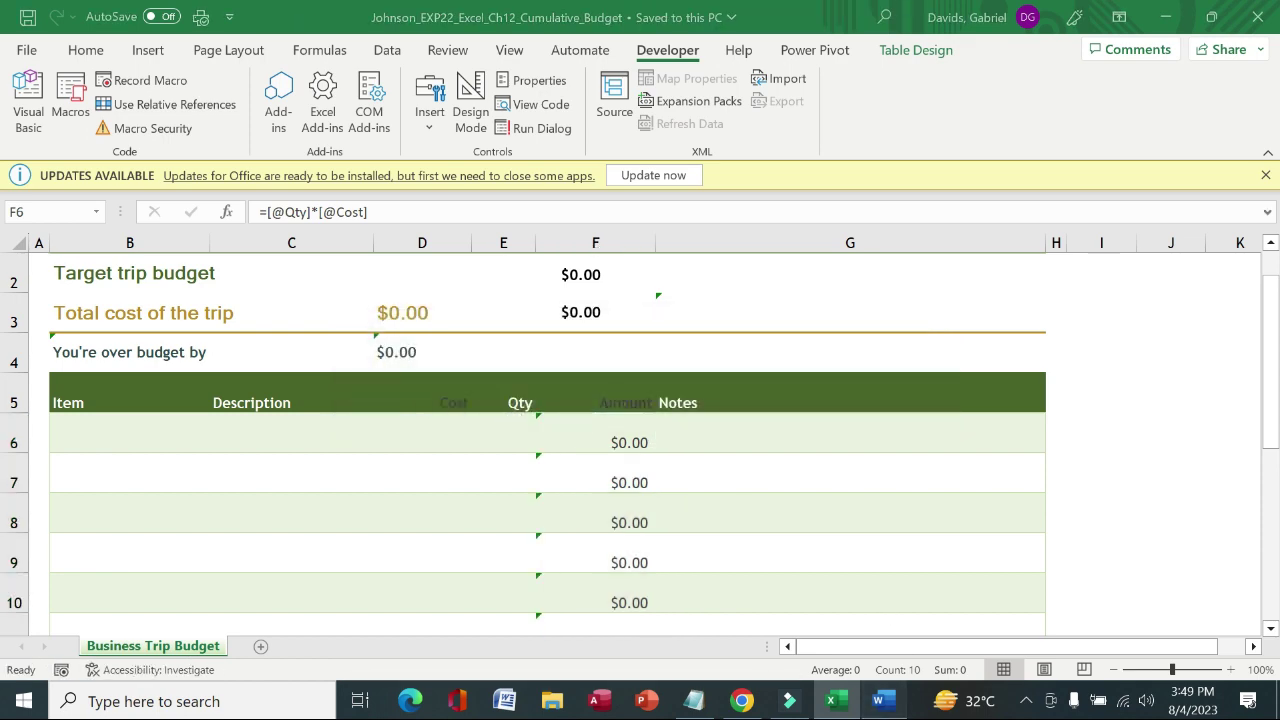
Switch to the Word instructions and remove the bold and yellow highlighting from the step 4 instruction.
key(alt+Tab)
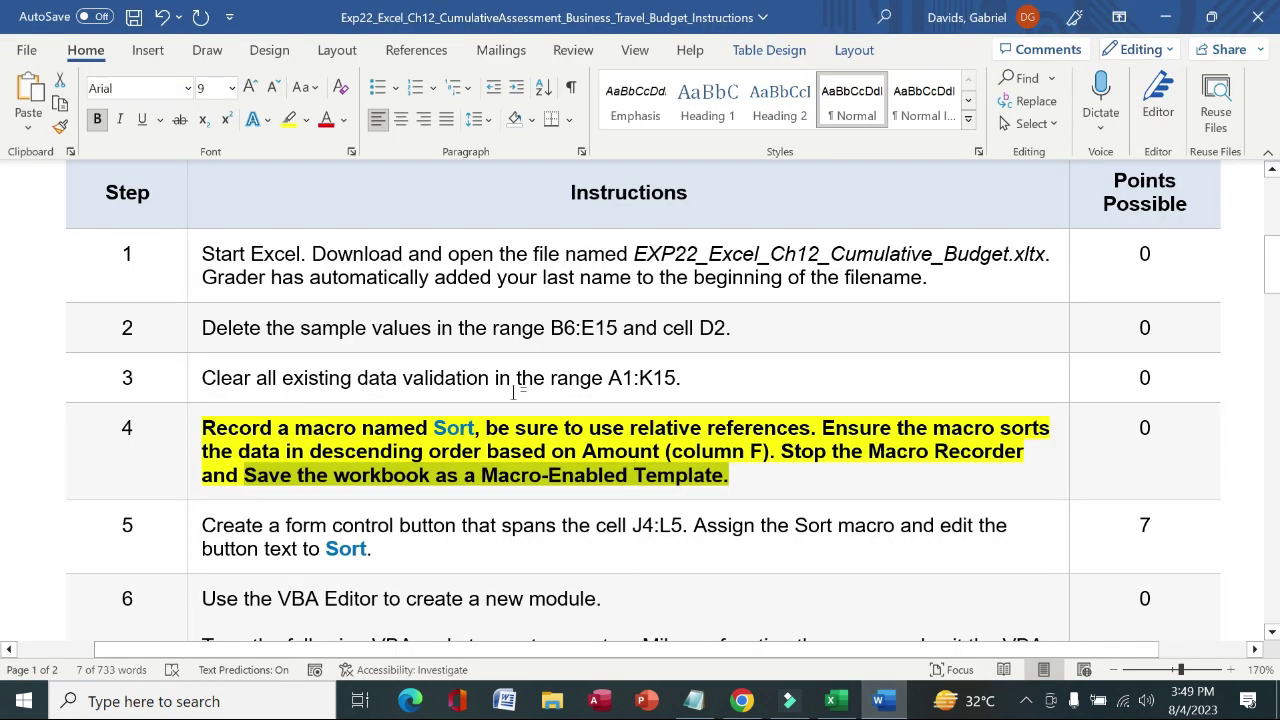
click(186, 473)
click(201, 437)
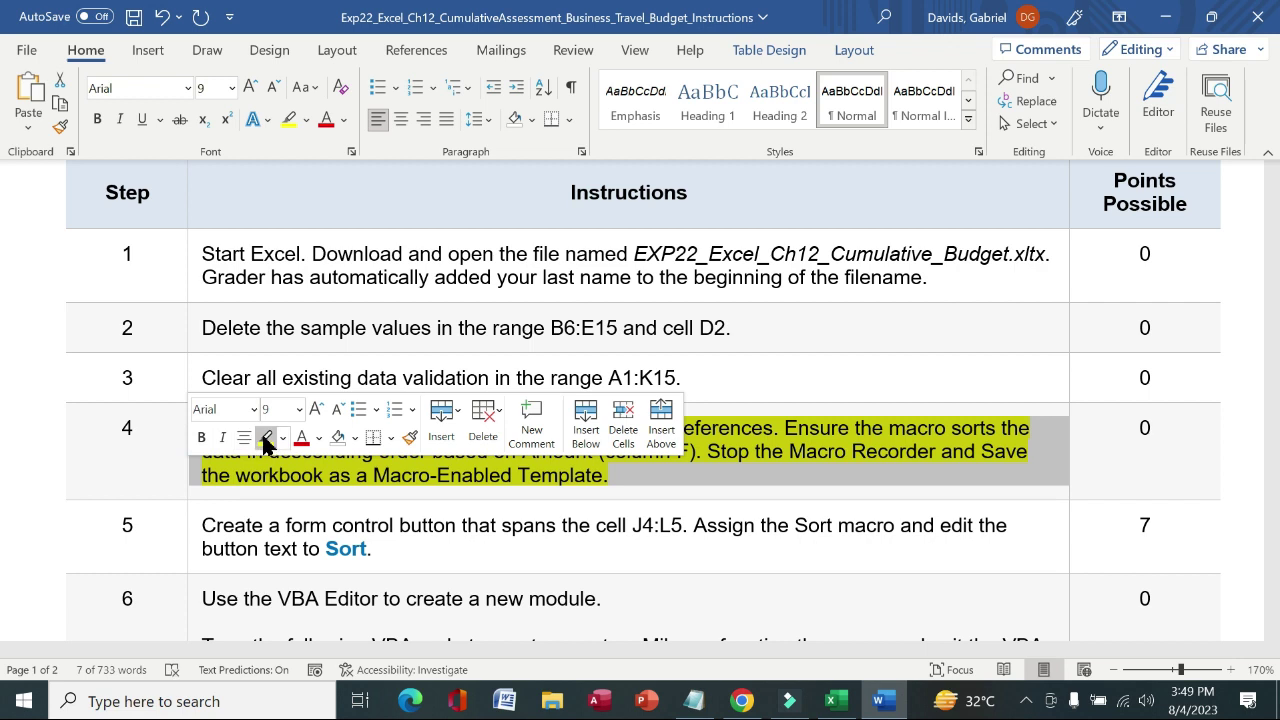
click(266, 443)
Make the step 5 instruction bold with yellow highlighting and select its words "Create a form control button that spans the cell J4:L5".
click(190, 528)
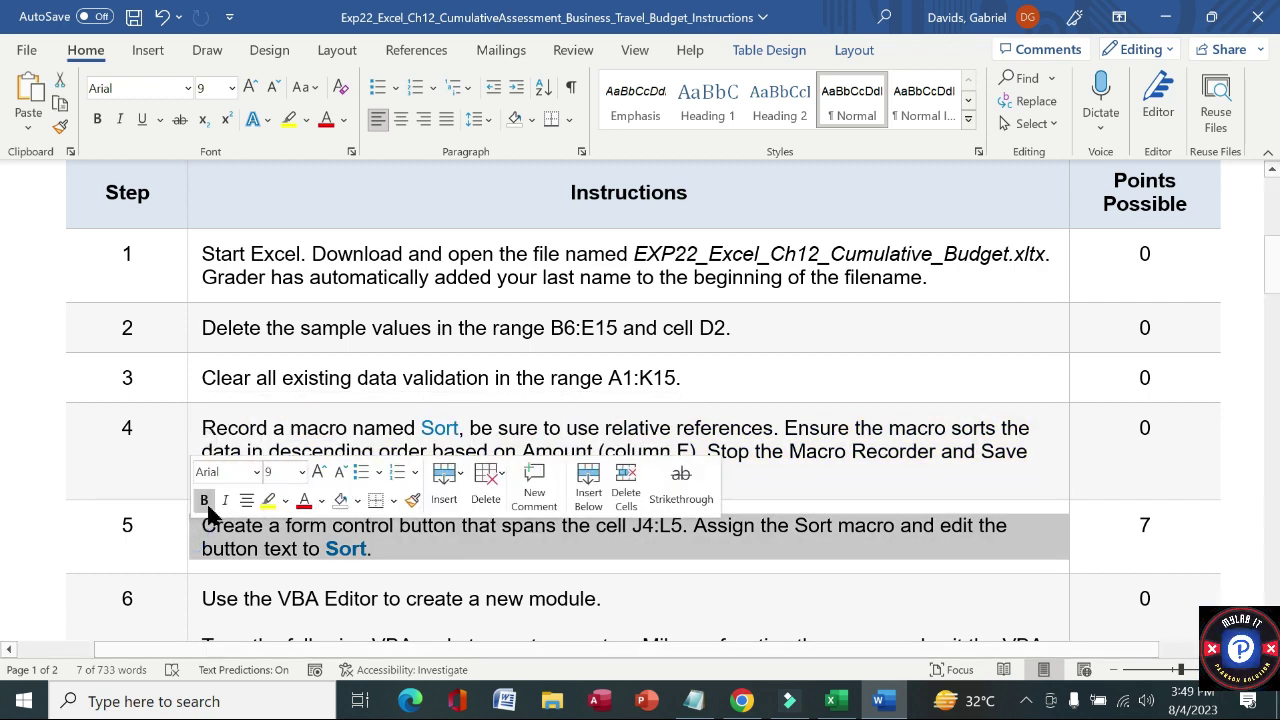
click(203, 500)
click(268, 500)
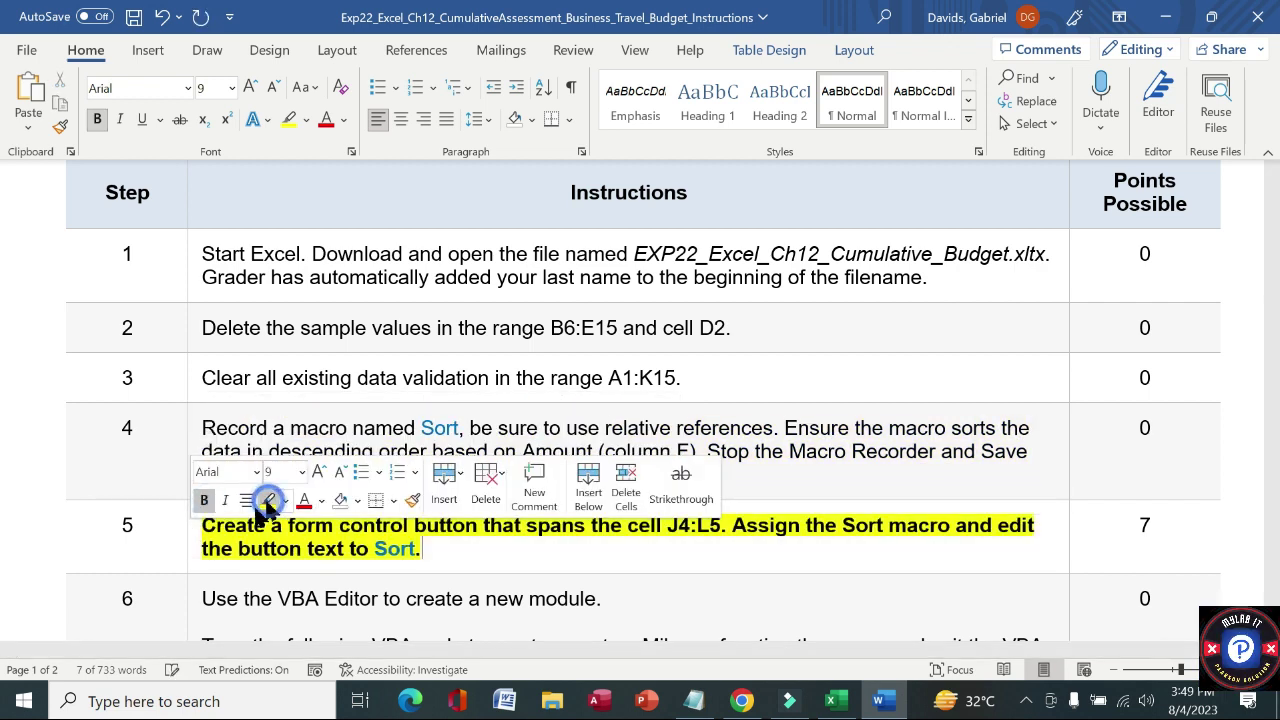
mouse_move(201, 527)
mouse_down()
mouse_move(700, 517)
mouse_move(470, 535)
mouse_move(208, 525)
mouse_up()
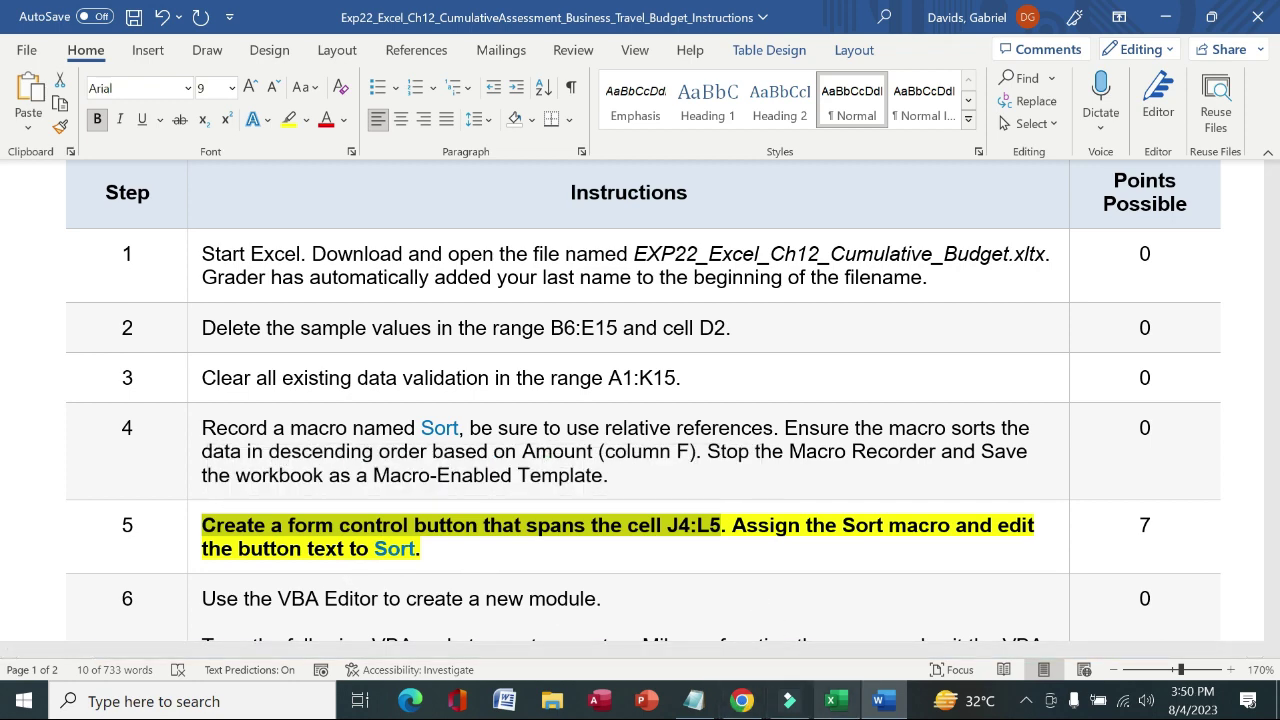
Switch to Excel and draw a form control button spanning cells J4:L5.
click(836, 703)
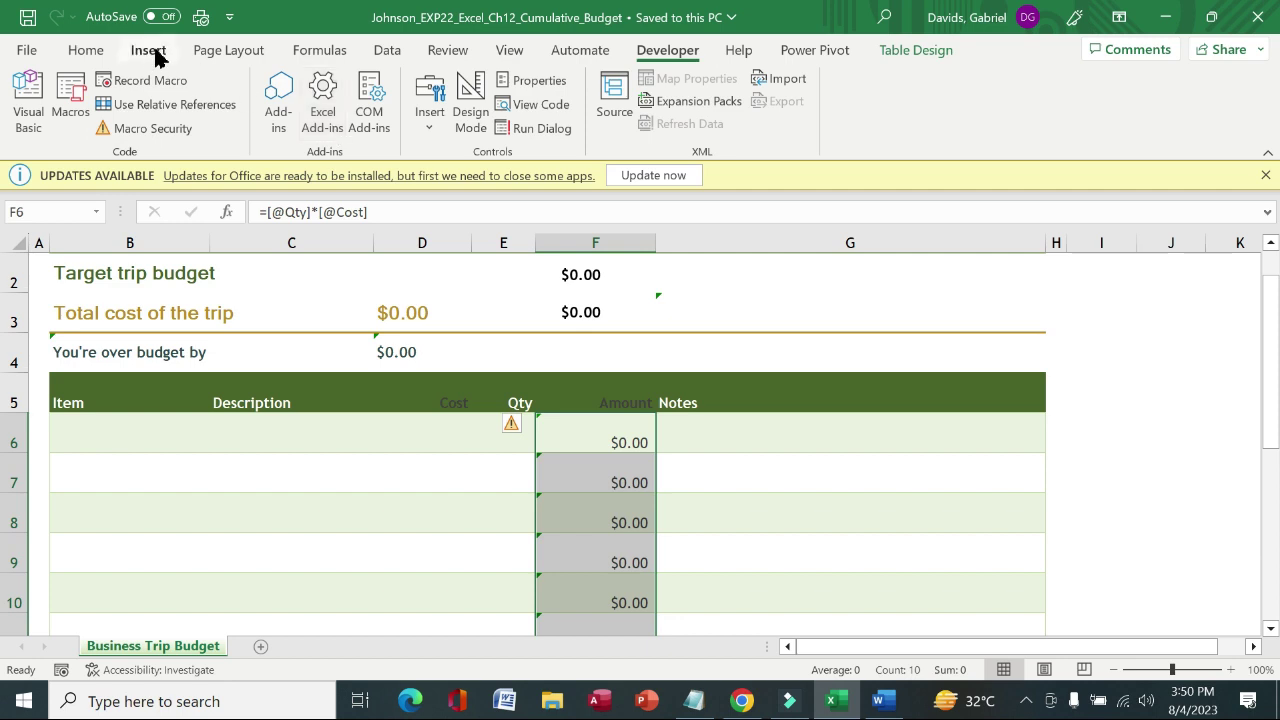
click(431, 130)
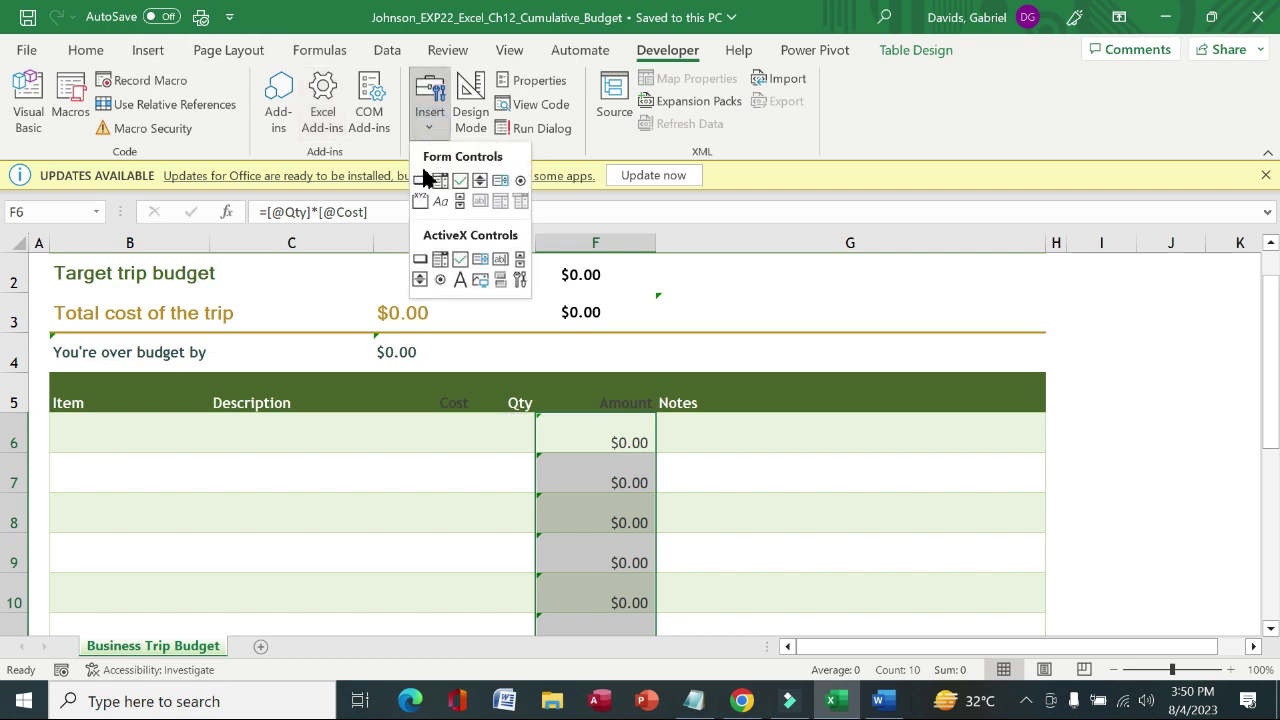
click(419, 181)
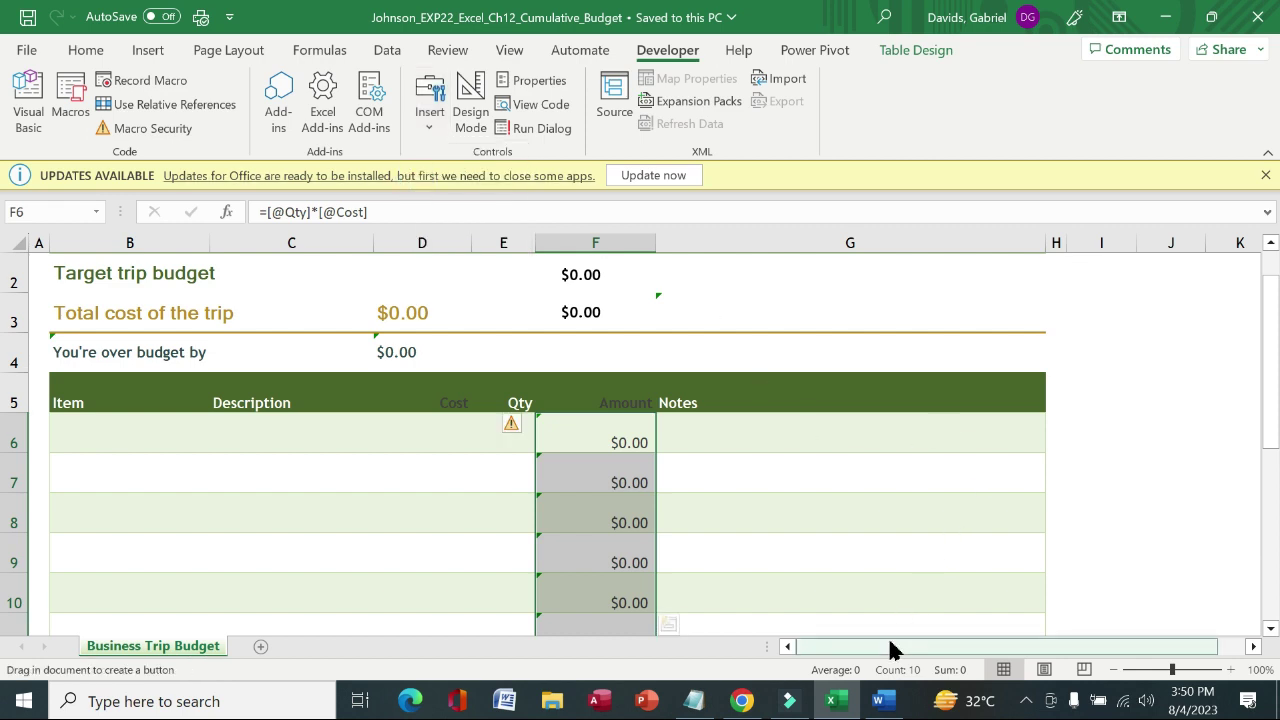
drag(888, 647, 997, 646)
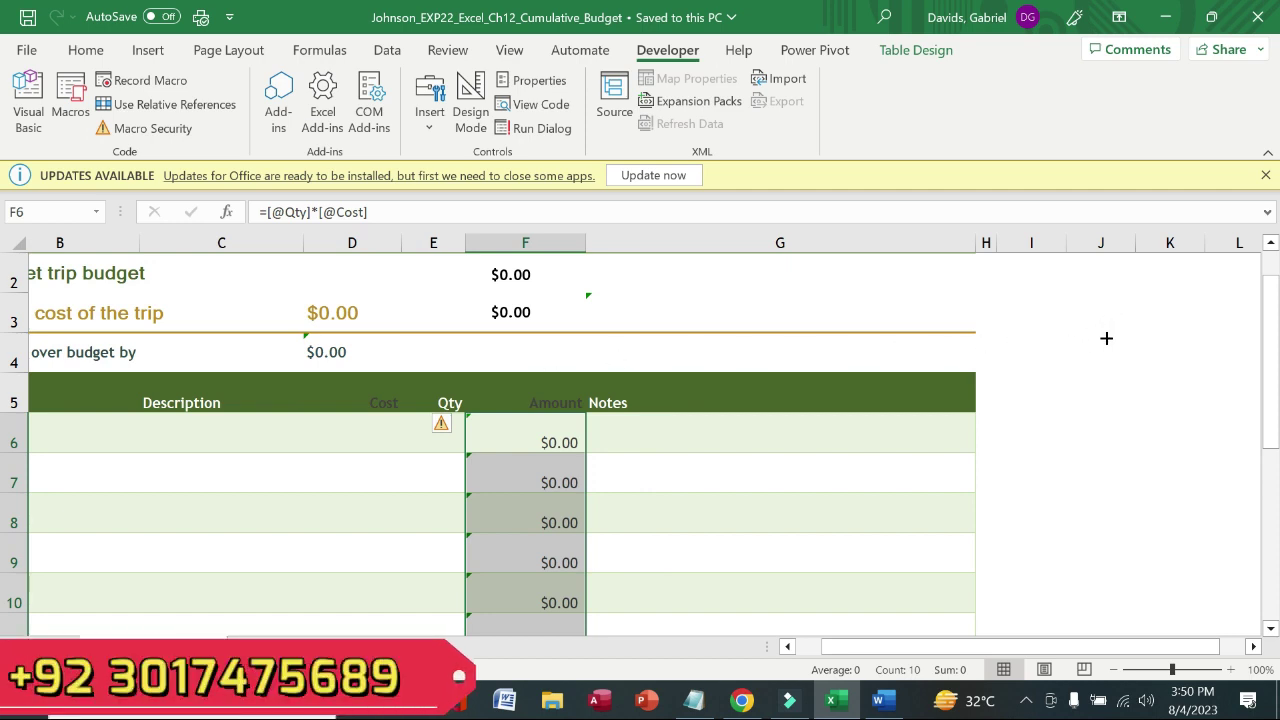
click(432, 100)
click(1090, 288)
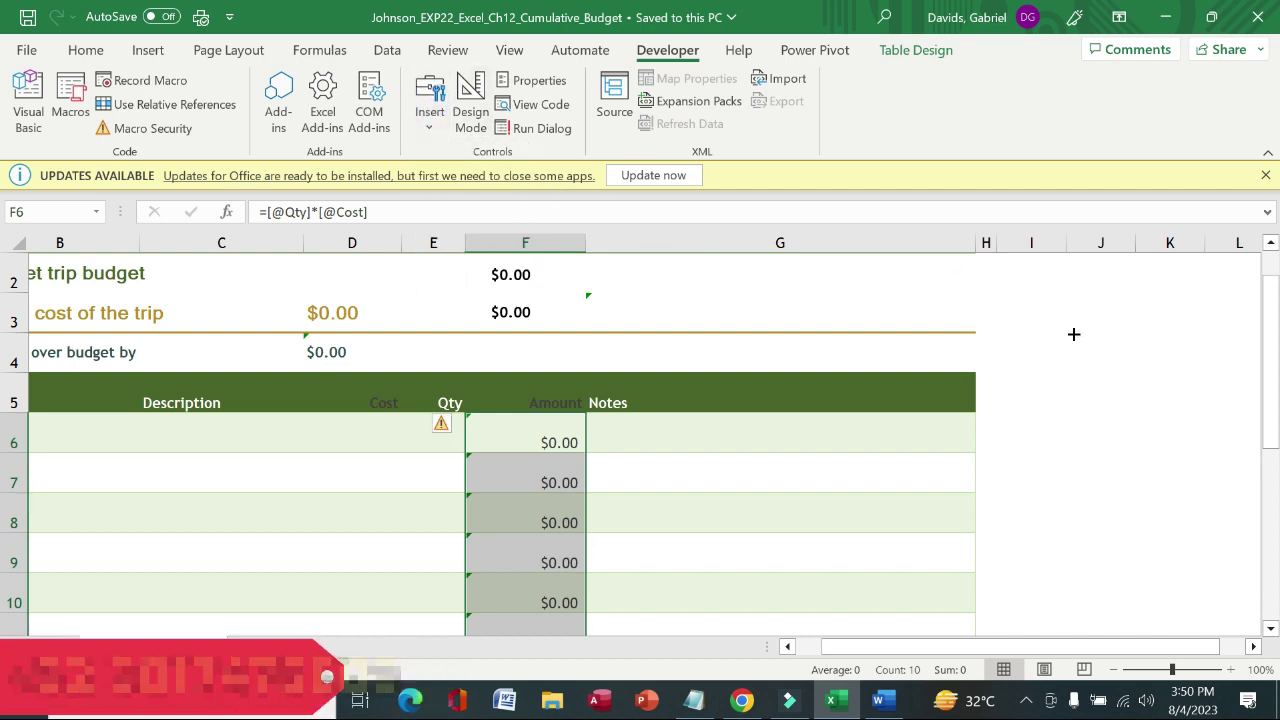
drag(1072, 331, 1082, 337)
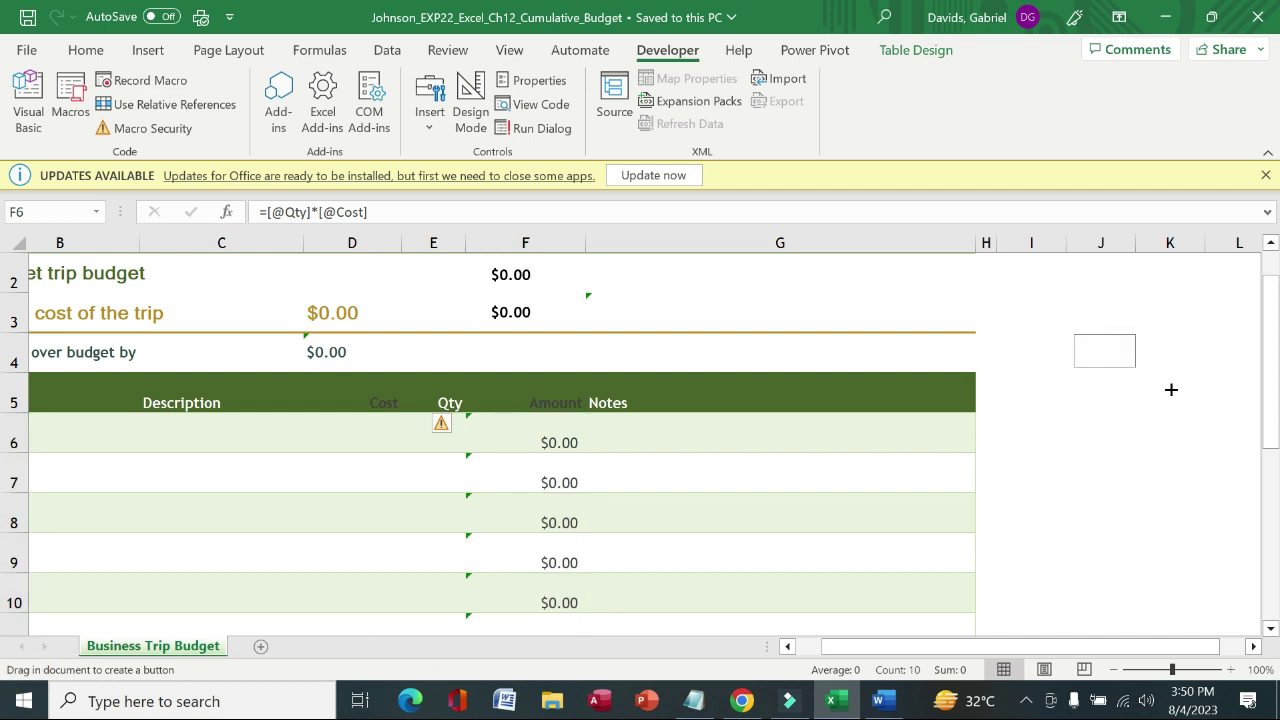
mouse_move(1171, 389)
mouse_down()
mouse_move(1263, 411)
mouse_move(528, 326)
mouse_move(68, 380)
mouse_move(146, 357)
mouse_move(237, 363)
mouse_move(246, 381)
mouse_move(221, 383)
mouse_move(223, 408)
mouse_up()
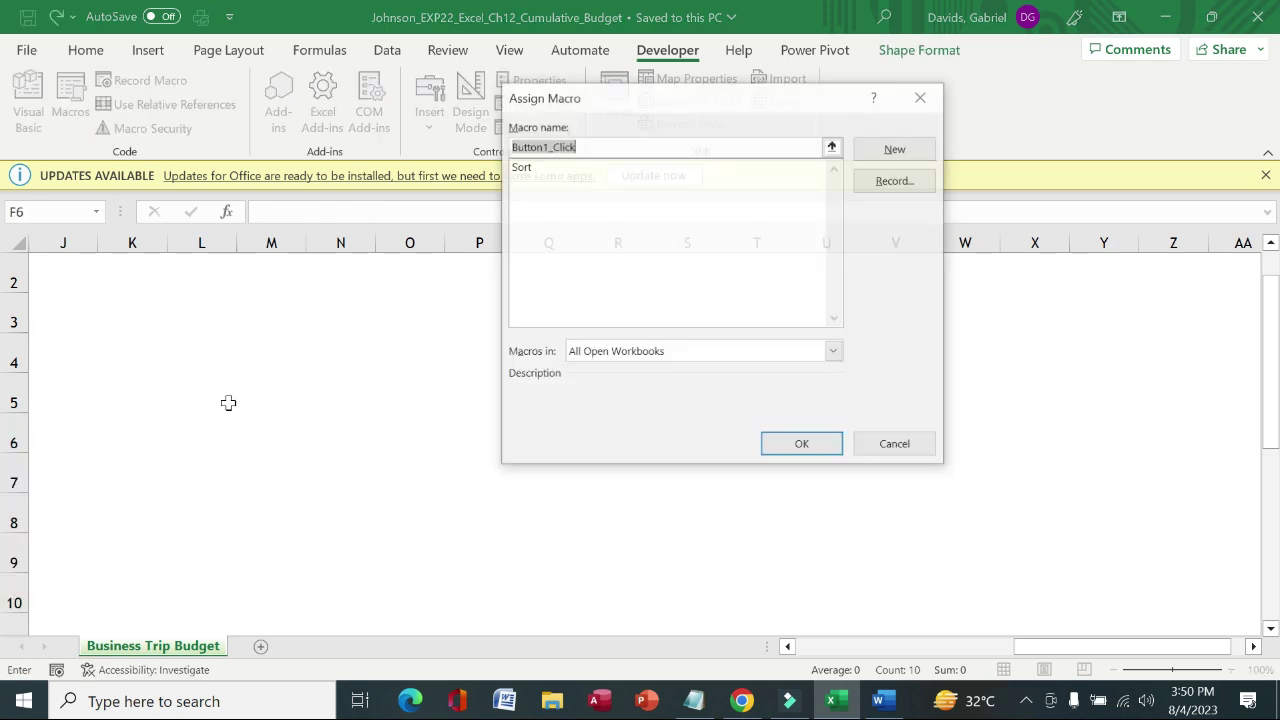
Select "Assign the Sort macro" in the Word instructions and choose the Sort macro for the new button in Excel.
click(888, 702)
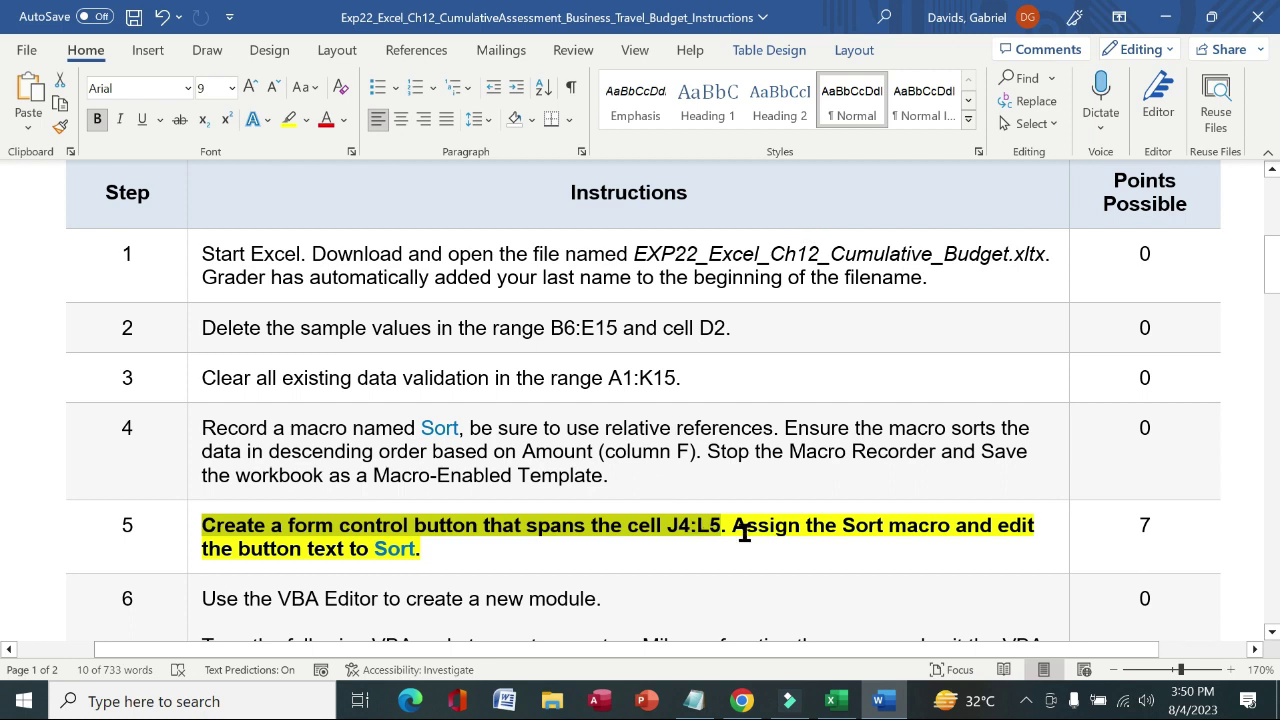
drag(735, 527, 948, 530)
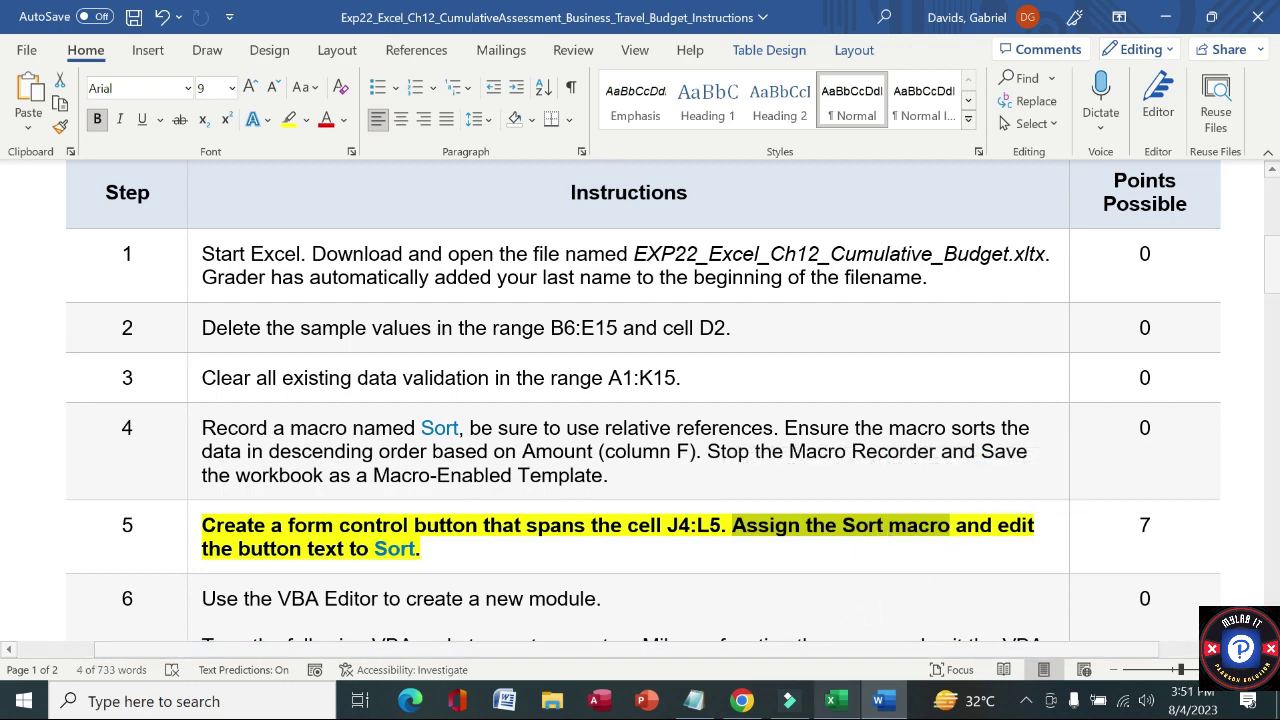
click(830, 701)
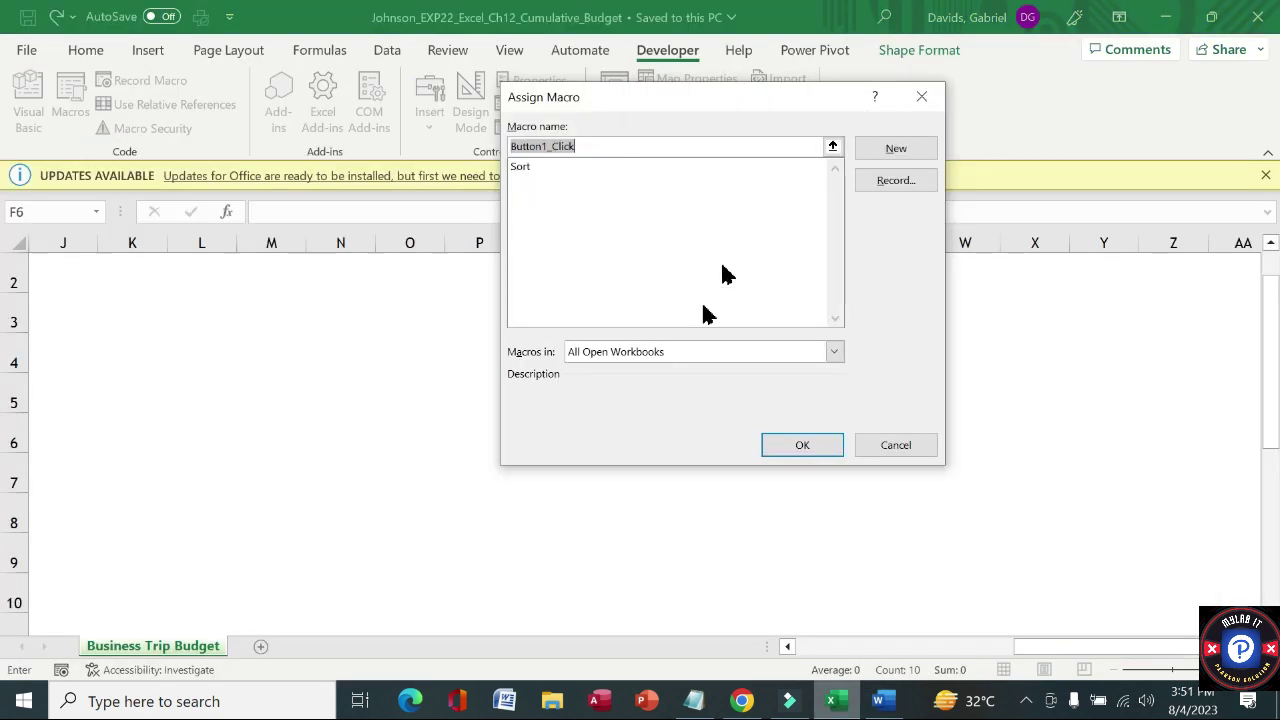
click(528, 177)
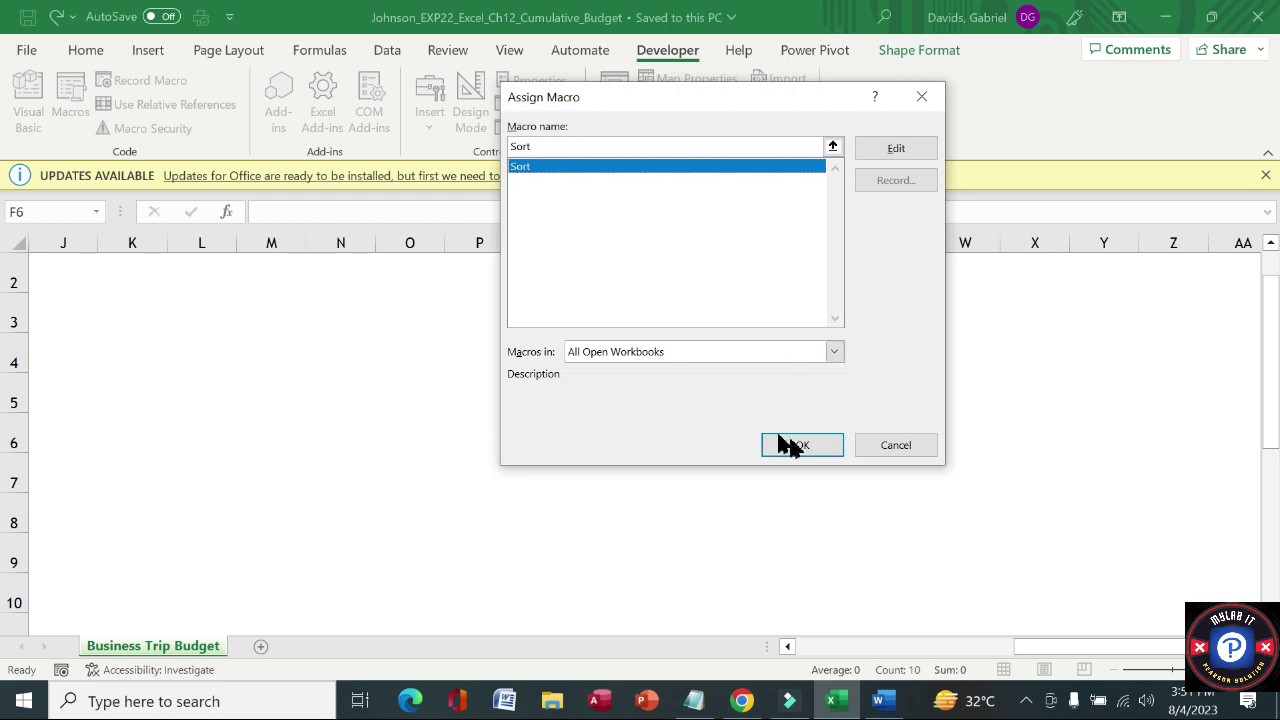
Check the button text requirement in Word's step 5, selecting the word Sort and the wording about editing the button text.
click(890, 702)
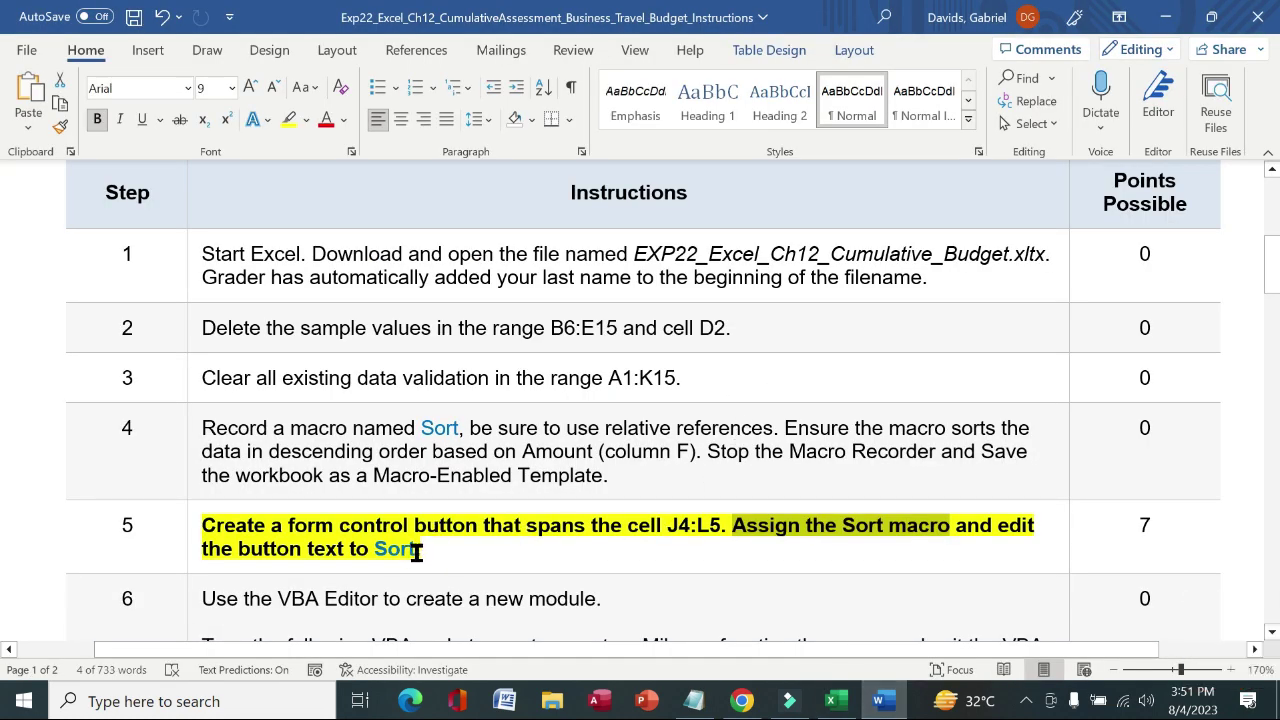
drag(417, 550, 380, 558)
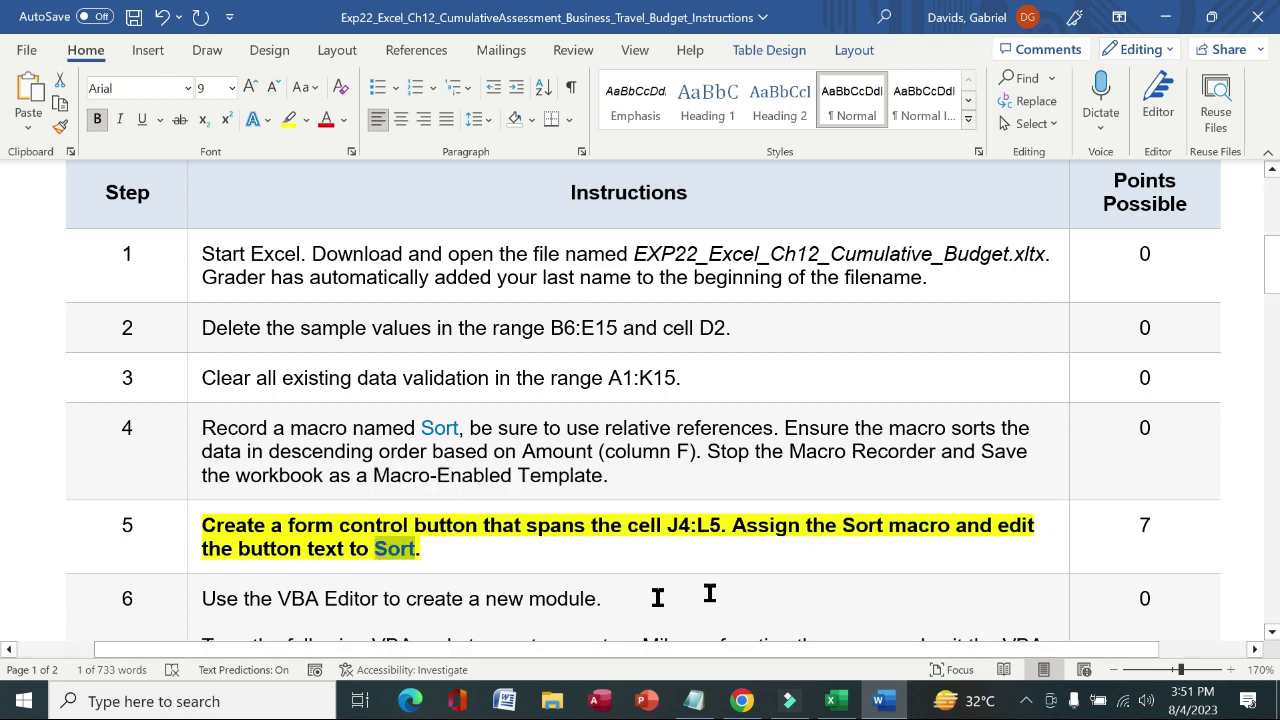
drag(963, 525, 281, 548)
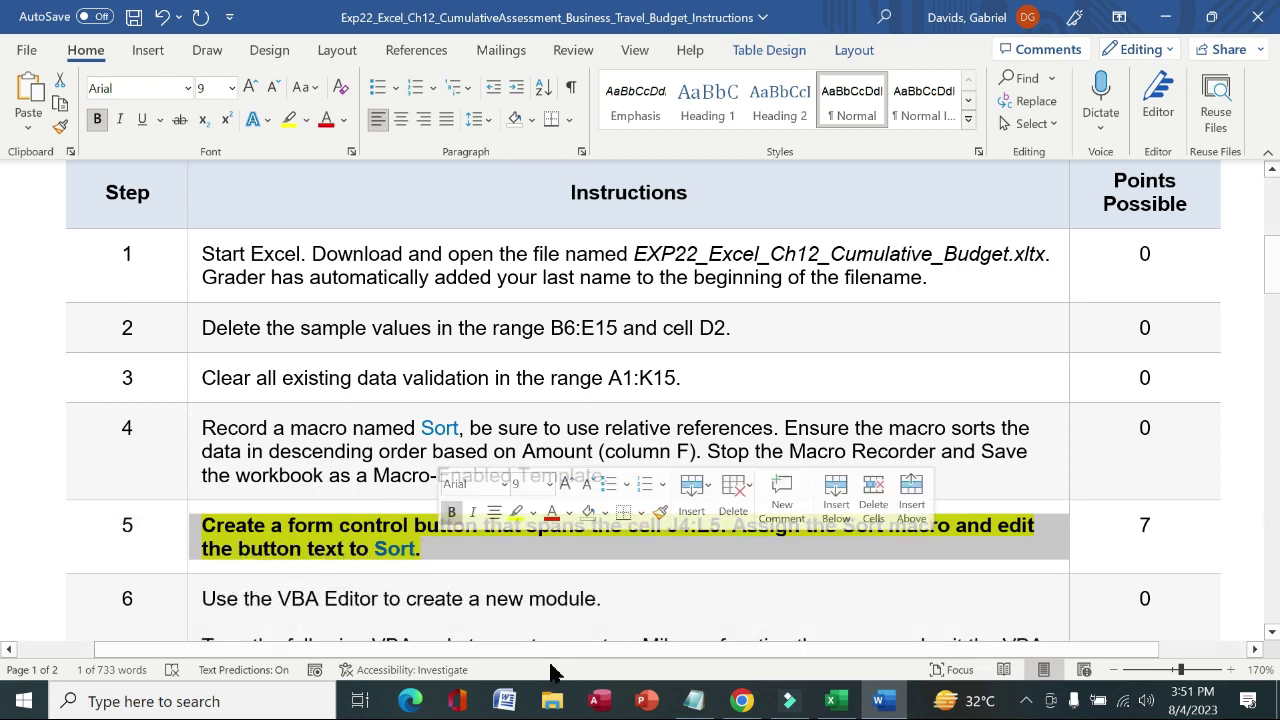
Open the chosen Sort macro's code from Excel's macro assignment, close the VBA editor and return to the worksheet.
click(830, 701)
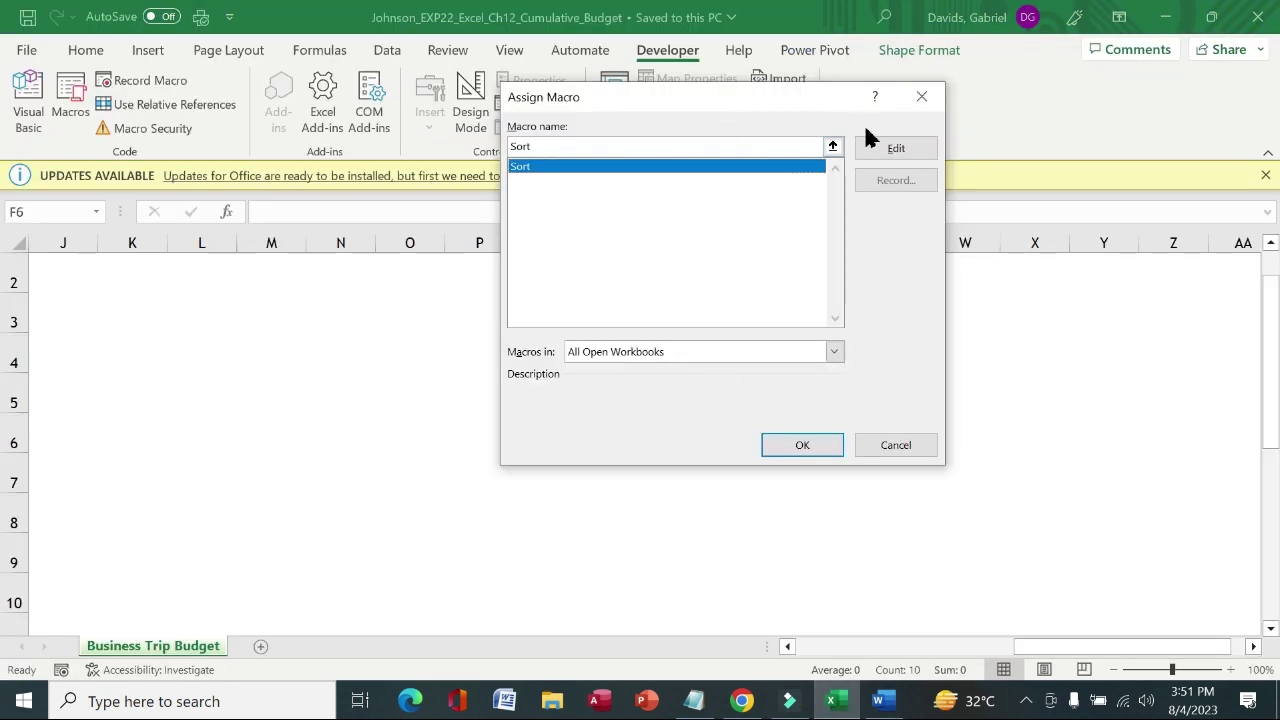
click(889, 146)
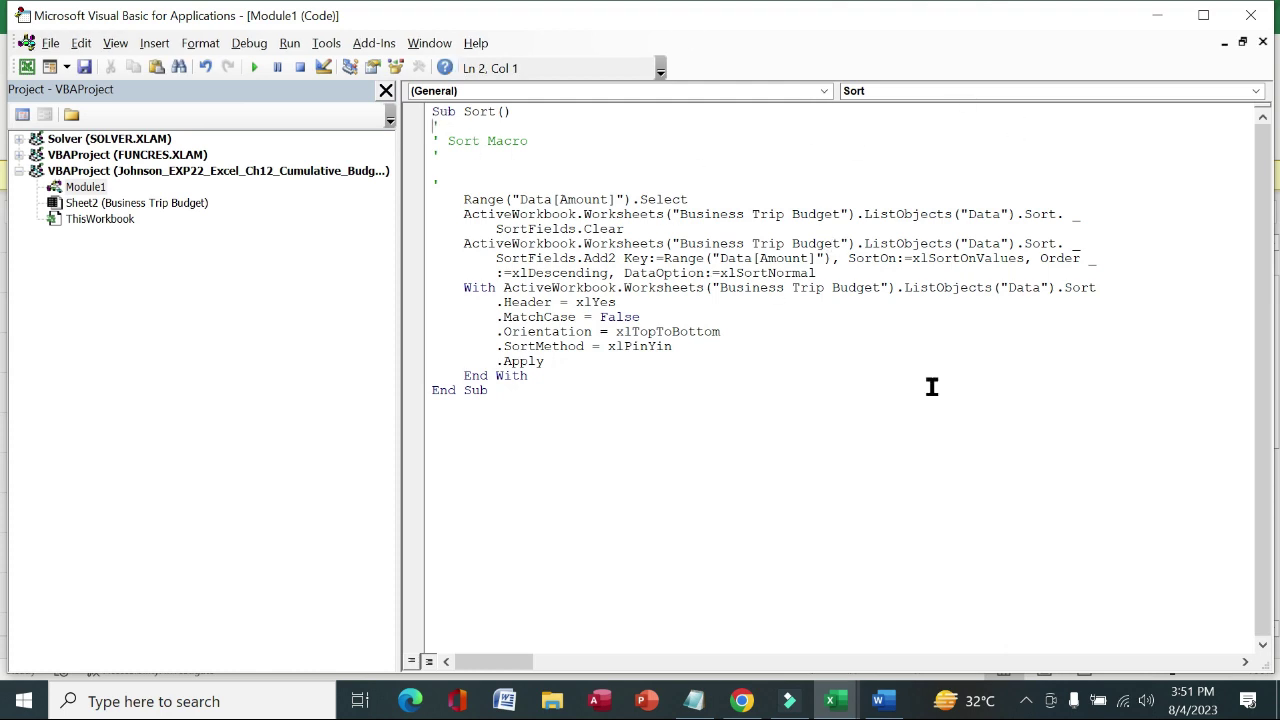
mouse_move(845, 690)
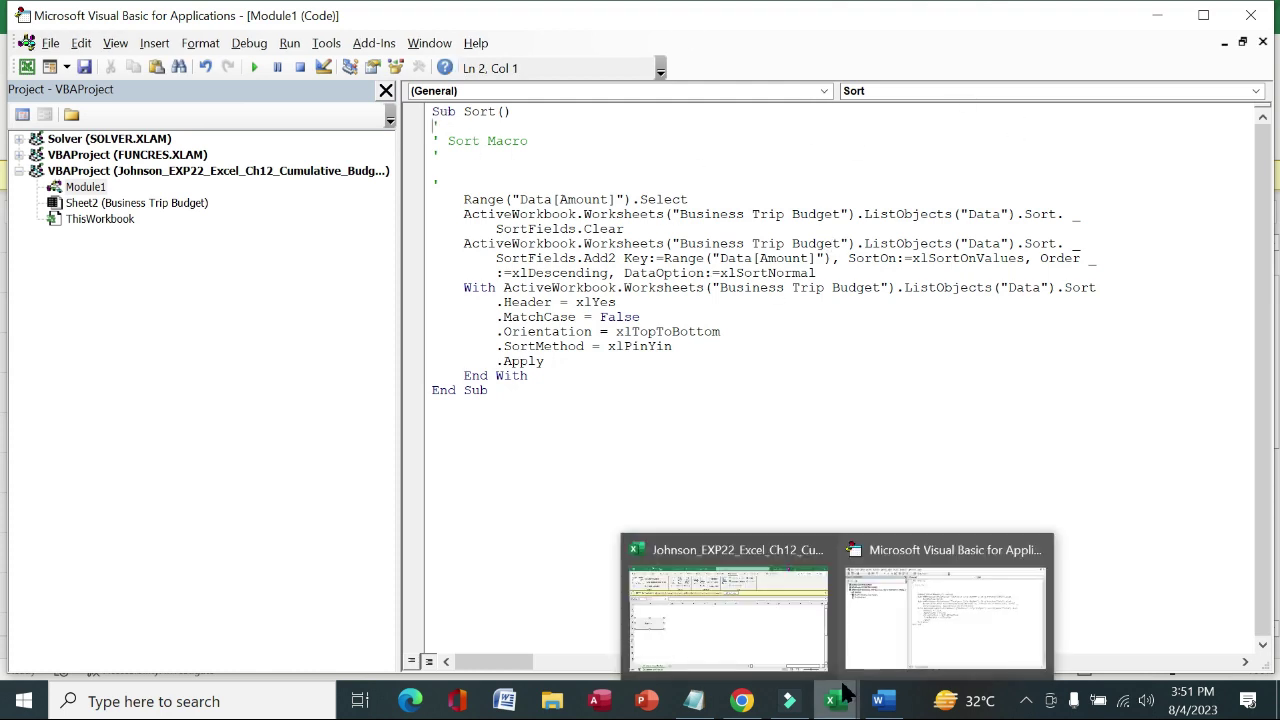
click(1040, 549)
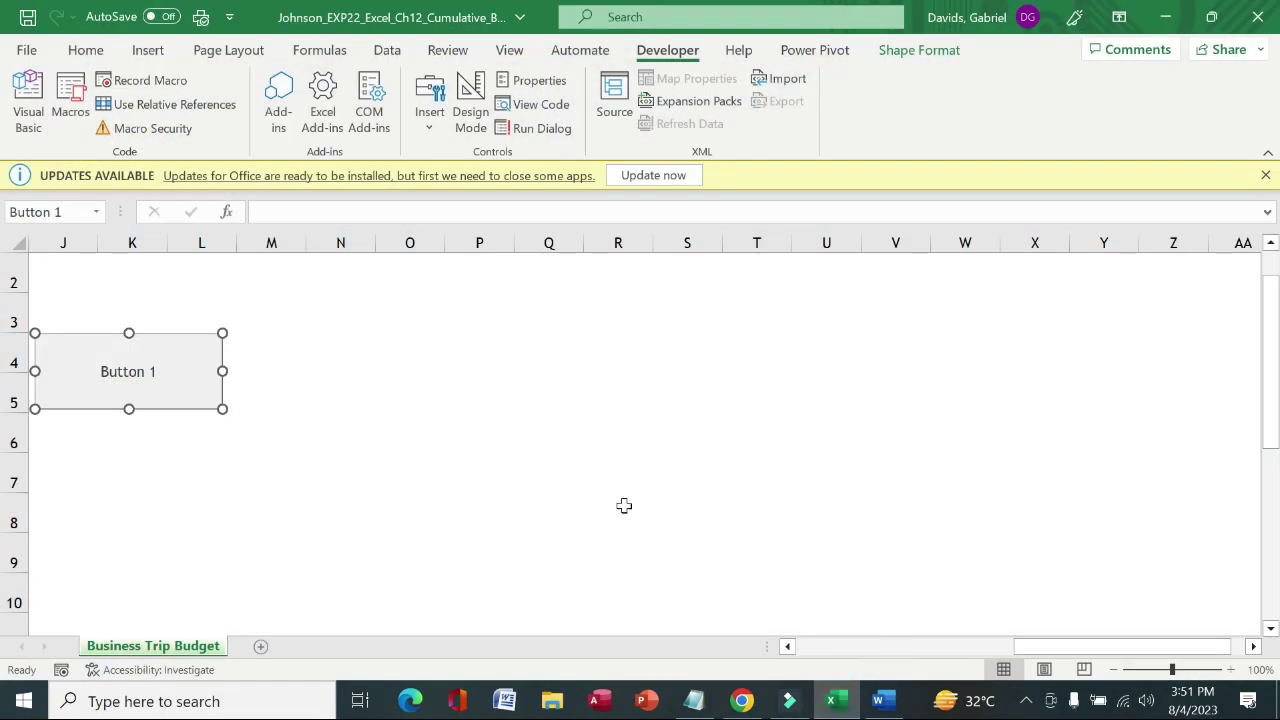
Replace the text on the form control button over J4:L5 with Sort.
click(155, 371)
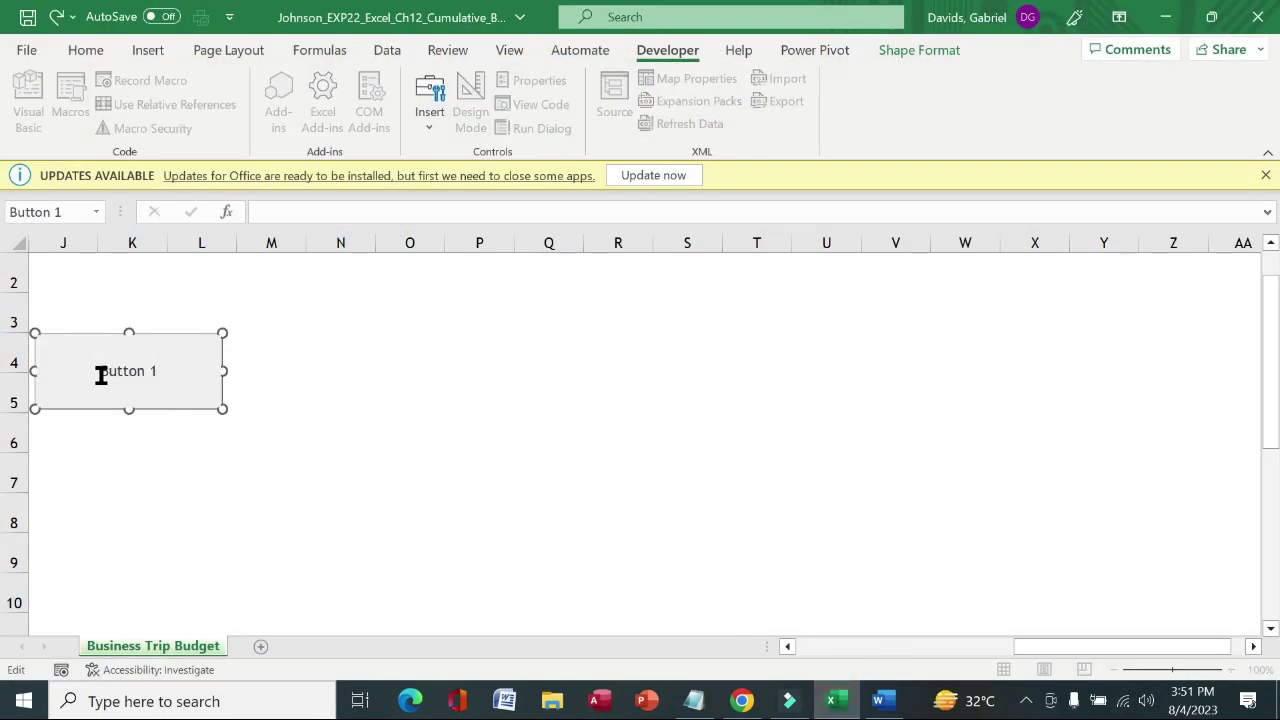
drag(101, 375, 160, 370)
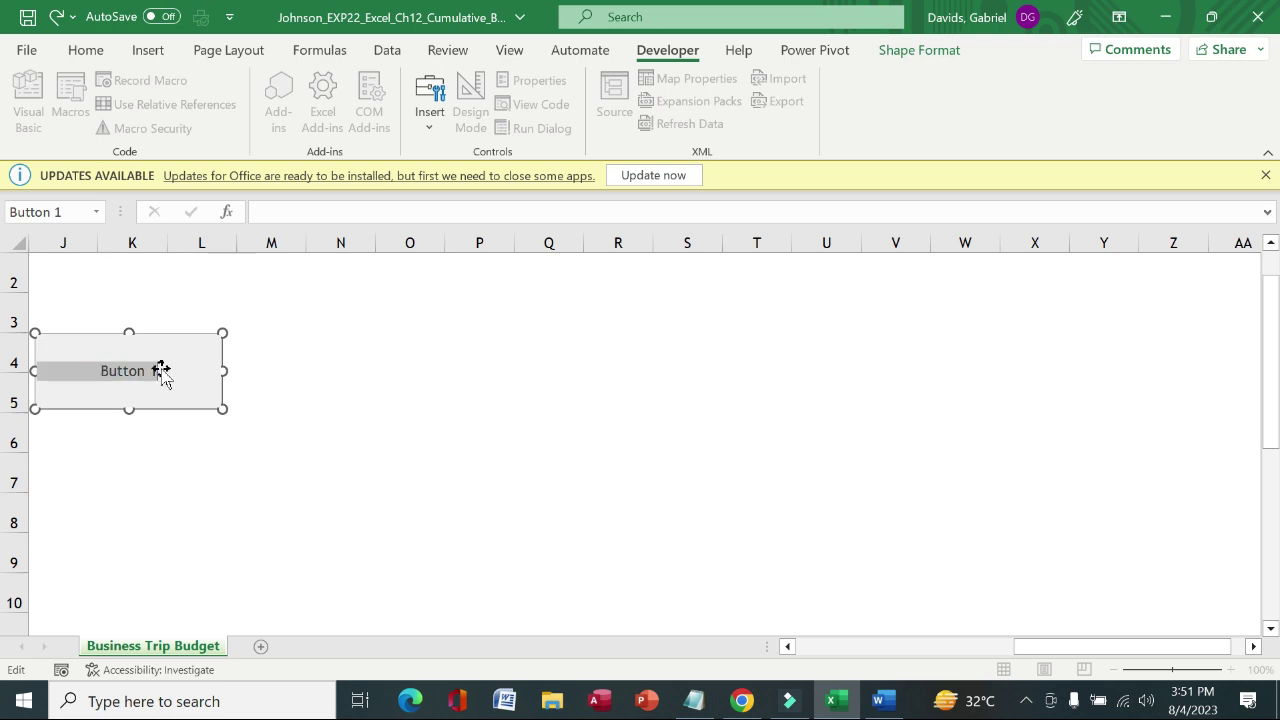
text(Sort)
click(300, 385)
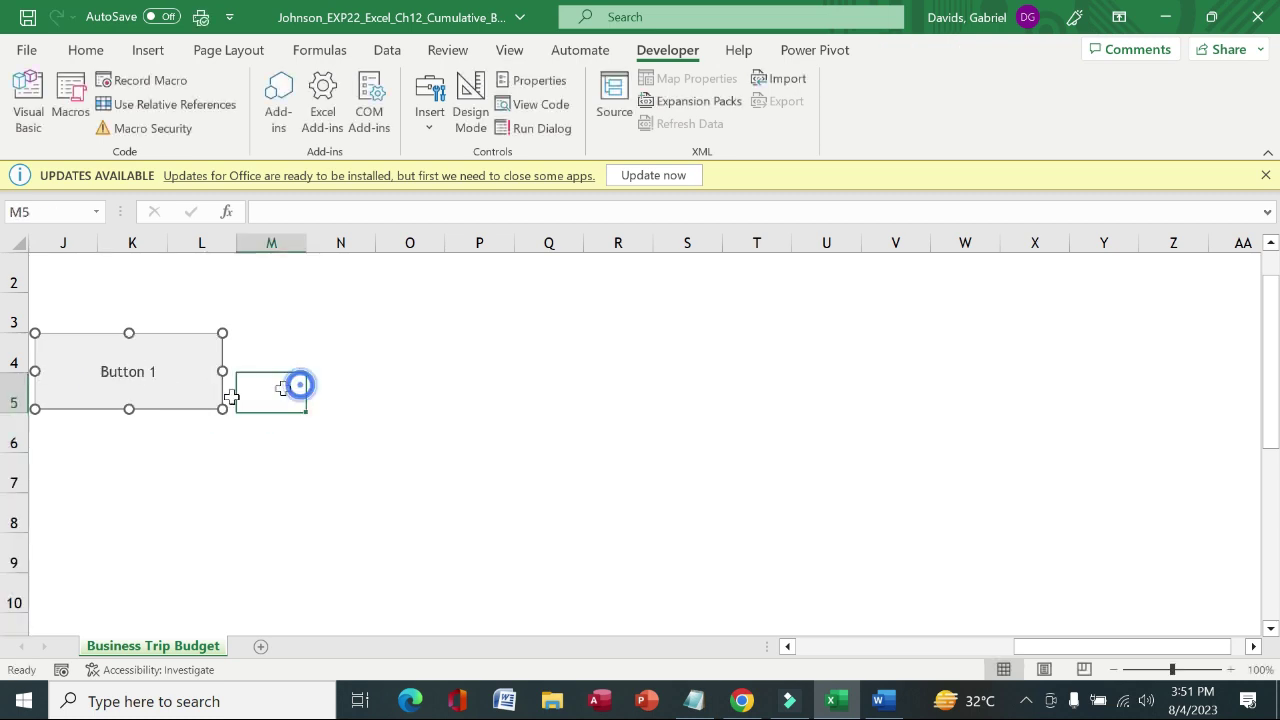
Assign the Sort macro to the Sort button and deselect the button.
ctrl+click(149, 392)
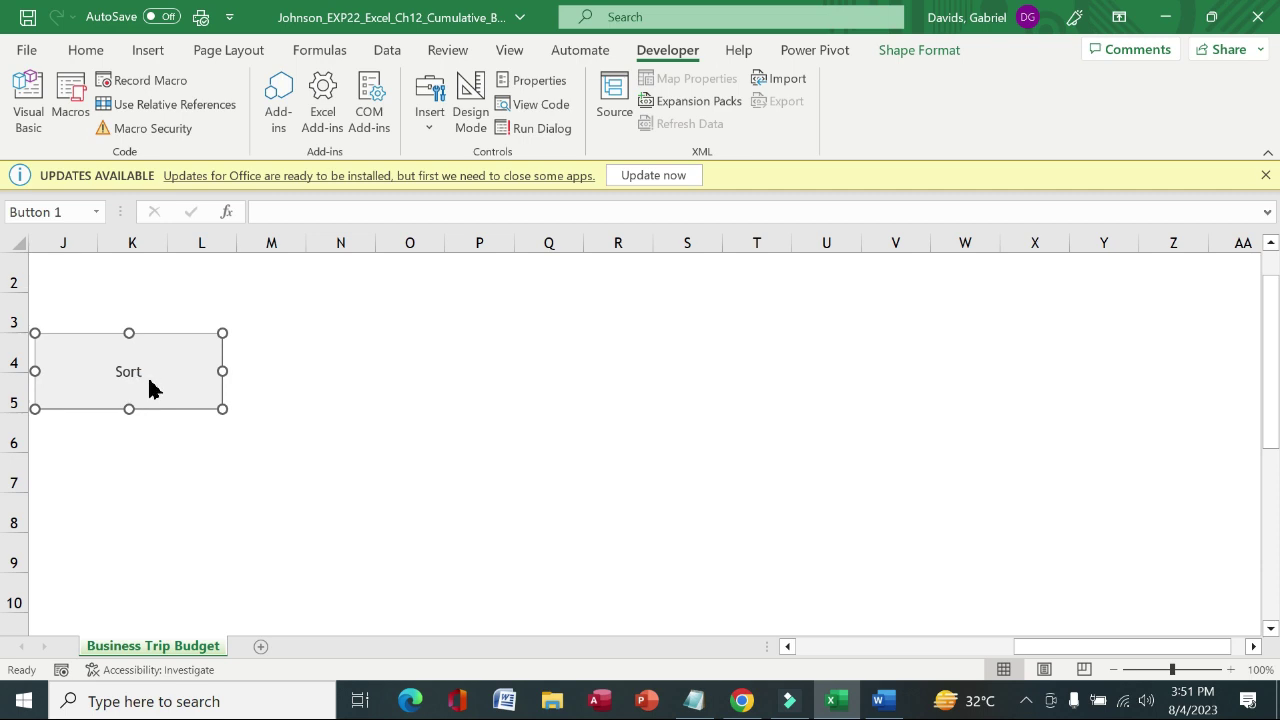
right_click(149, 381)
click(239, 580)
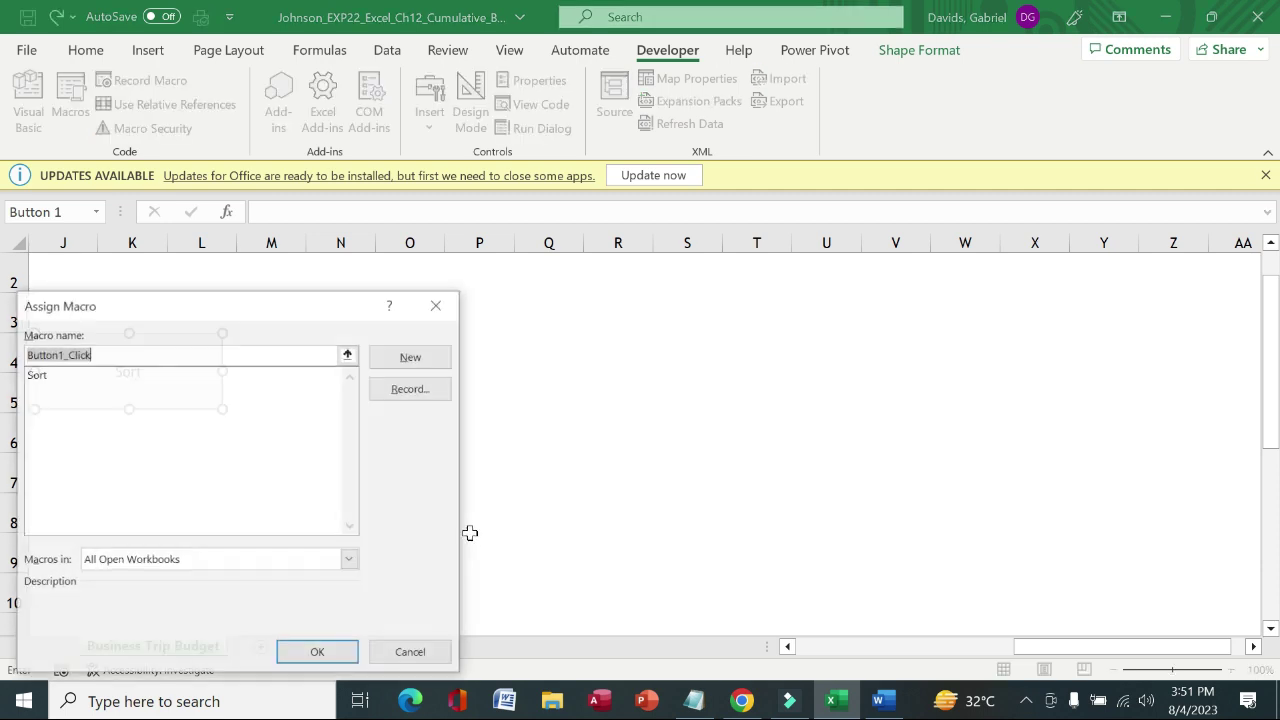
click(140, 375)
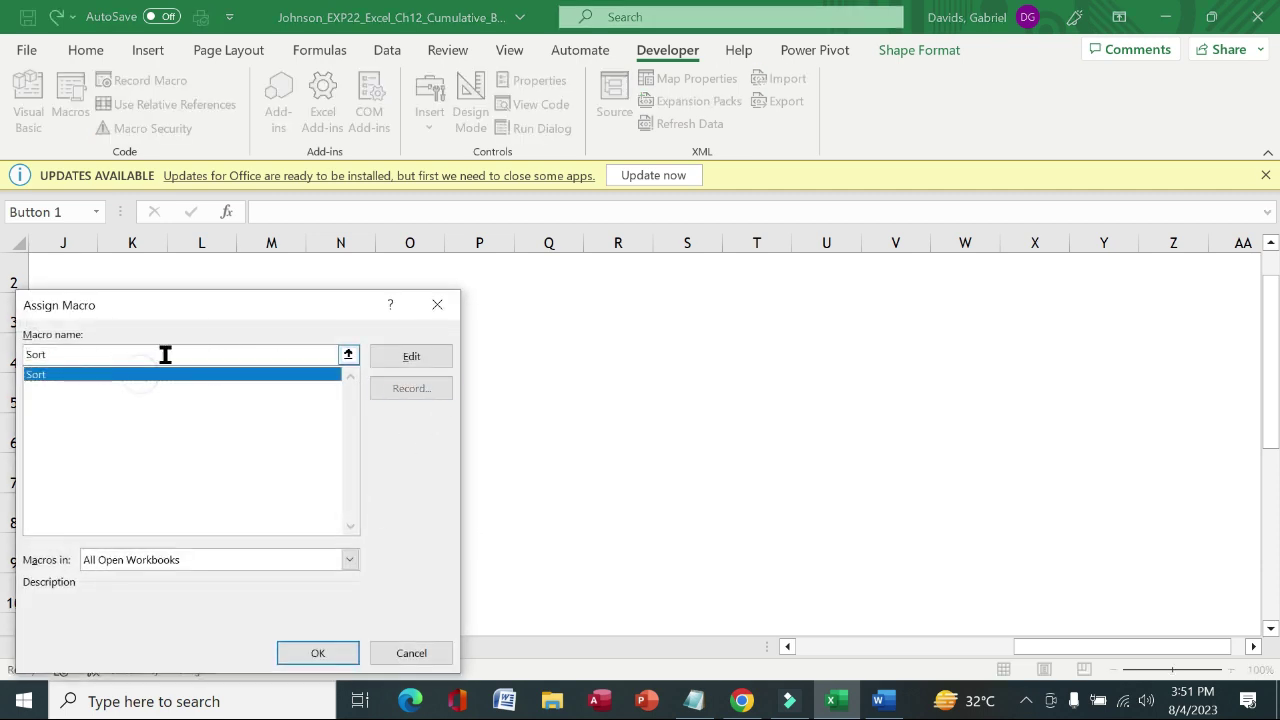
click(328, 655)
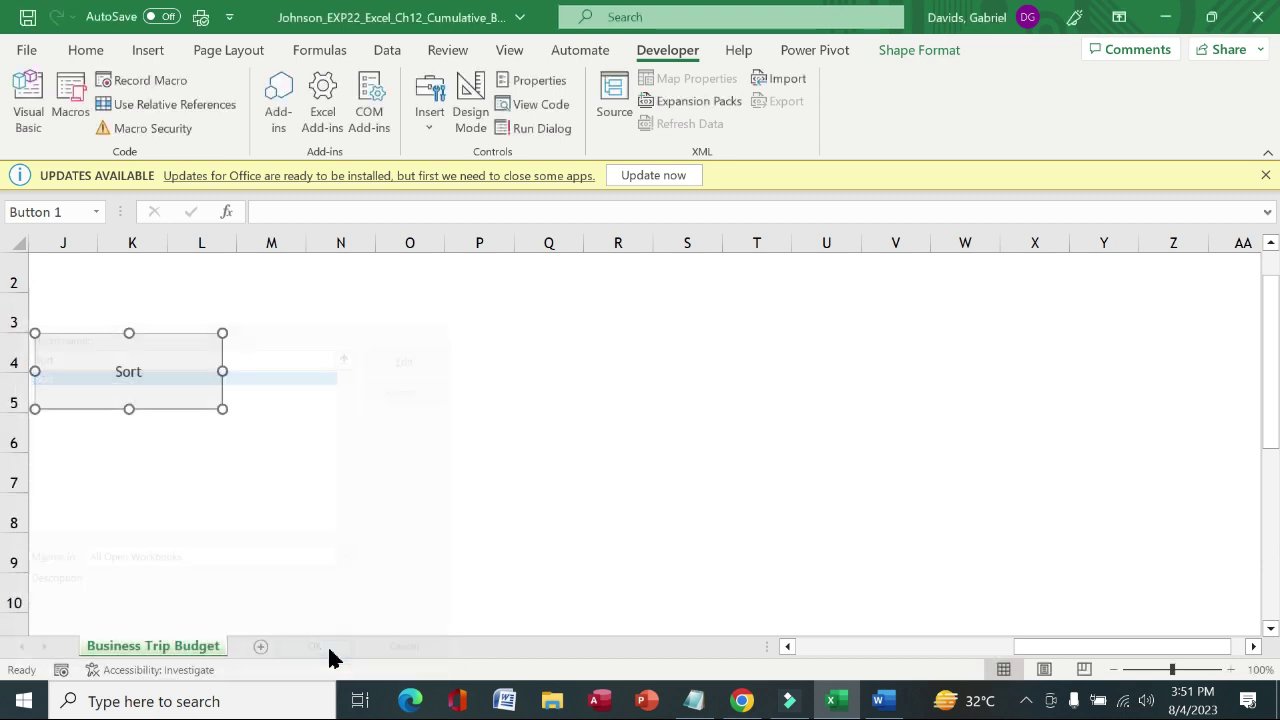
click(474, 469)
Test the Sort button by running its macro twice on the trip budget table.
click(121, 390)
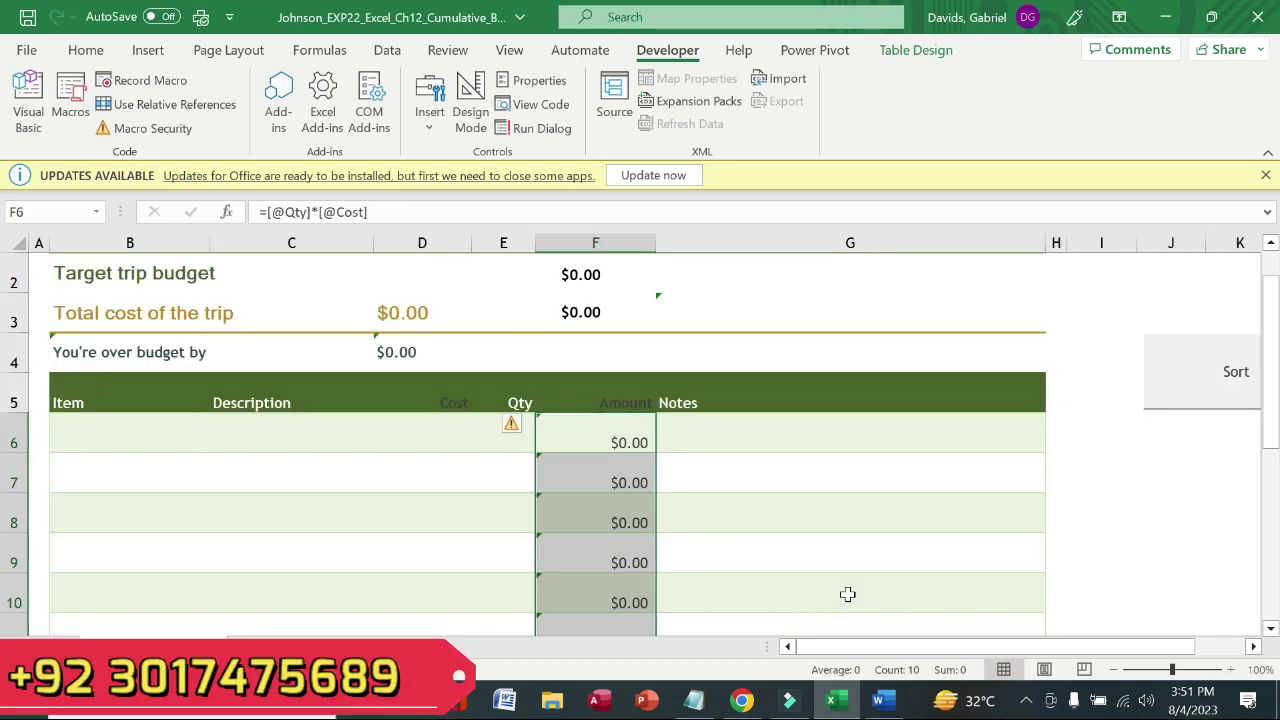
drag(894, 648, 1029, 623)
click(1024, 488)
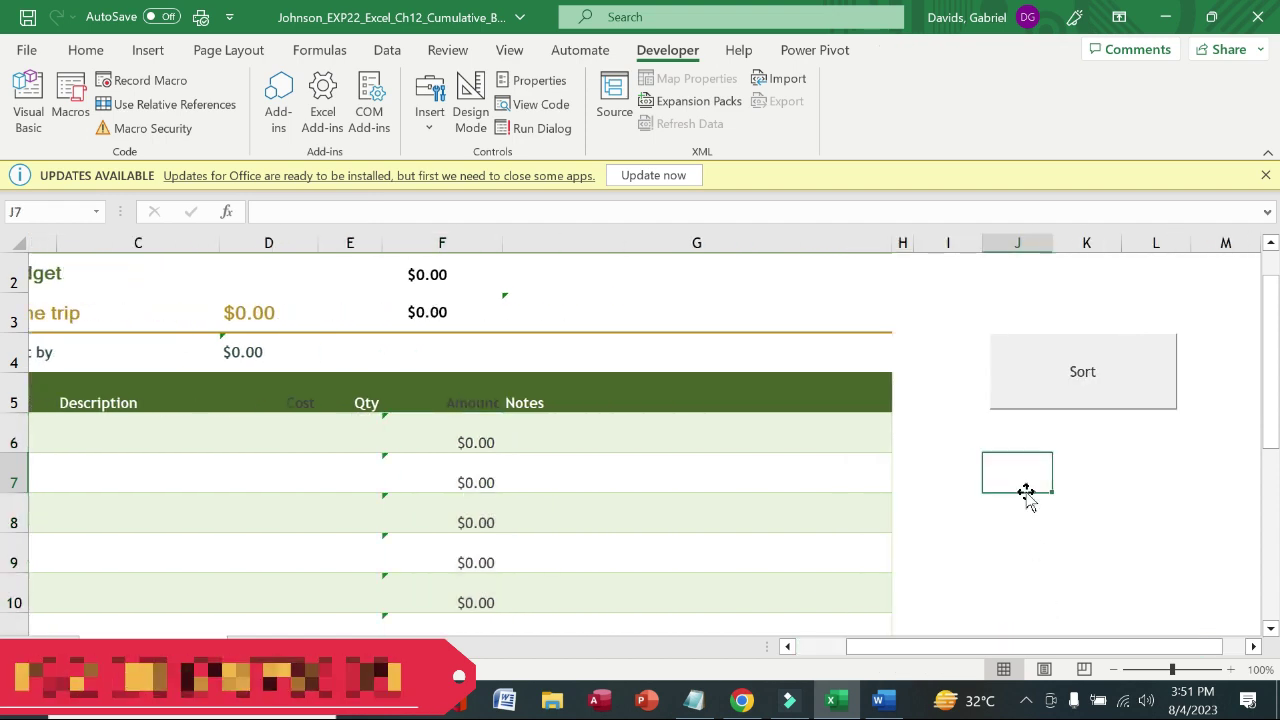
click(1069, 391)
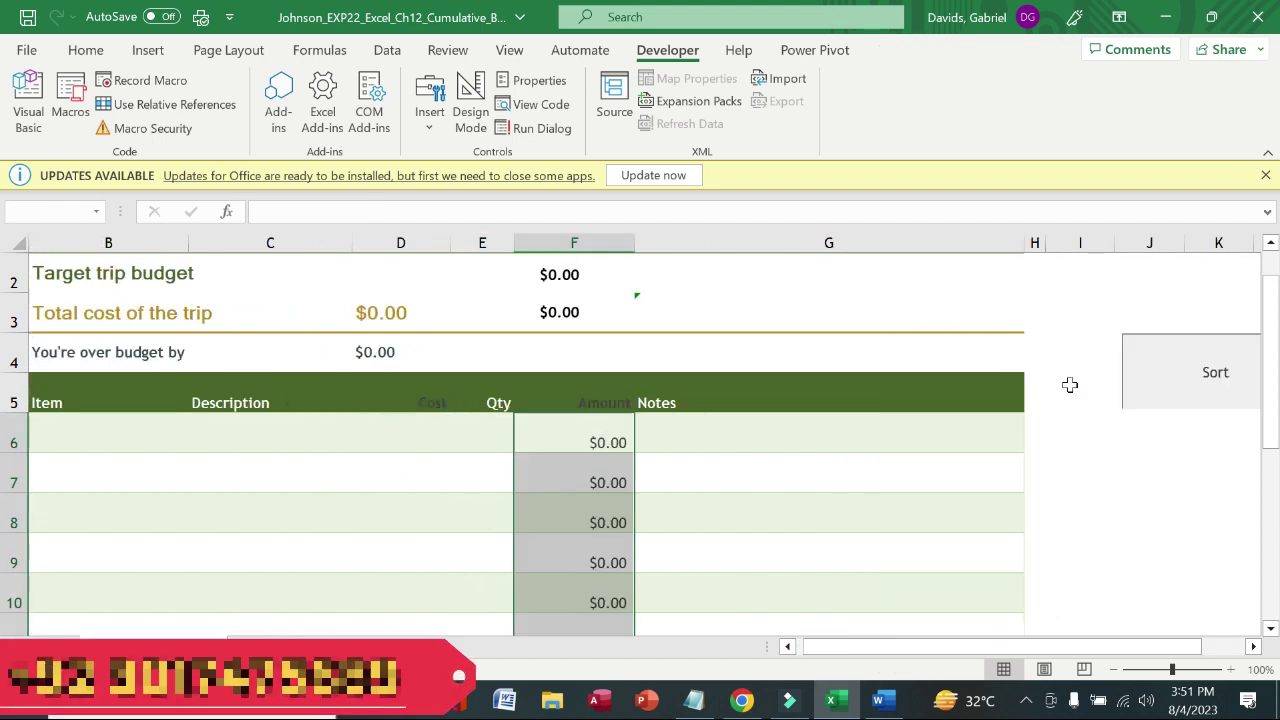
Switch to the Word instructions and remove the bold and yellow highlight from step 5.
click(878, 700)
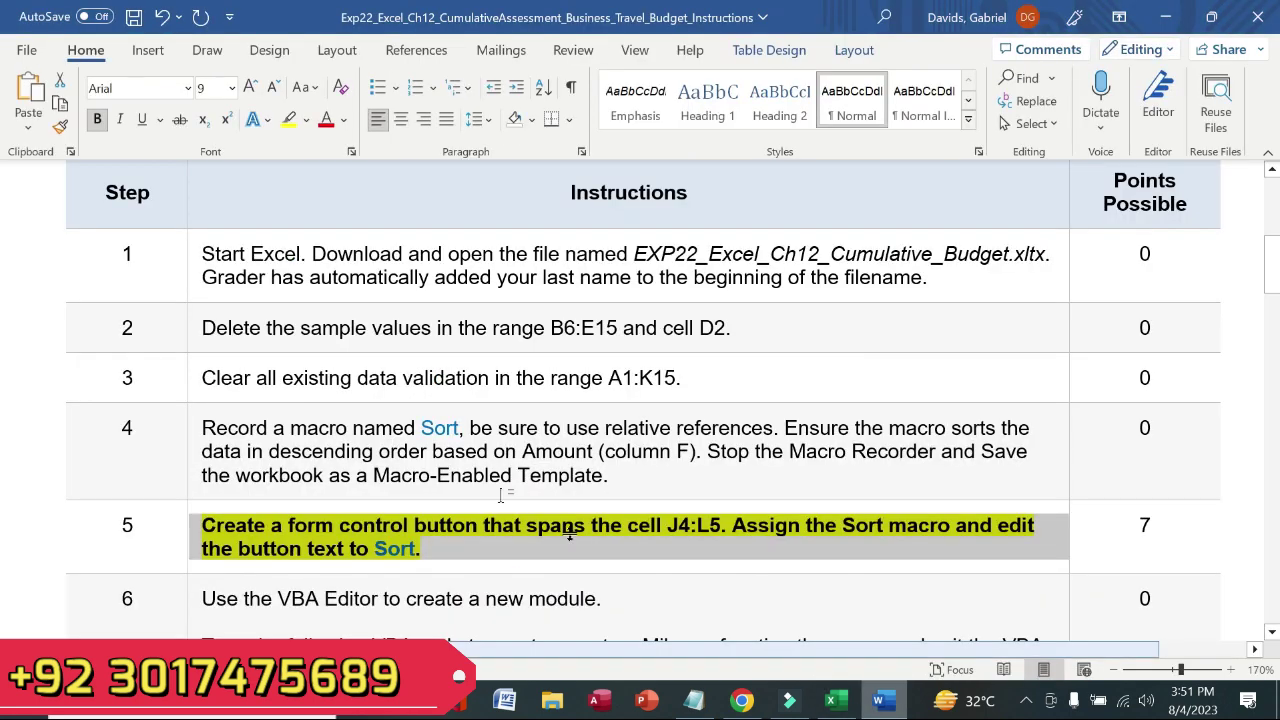
click(196, 533)
click(206, 503)
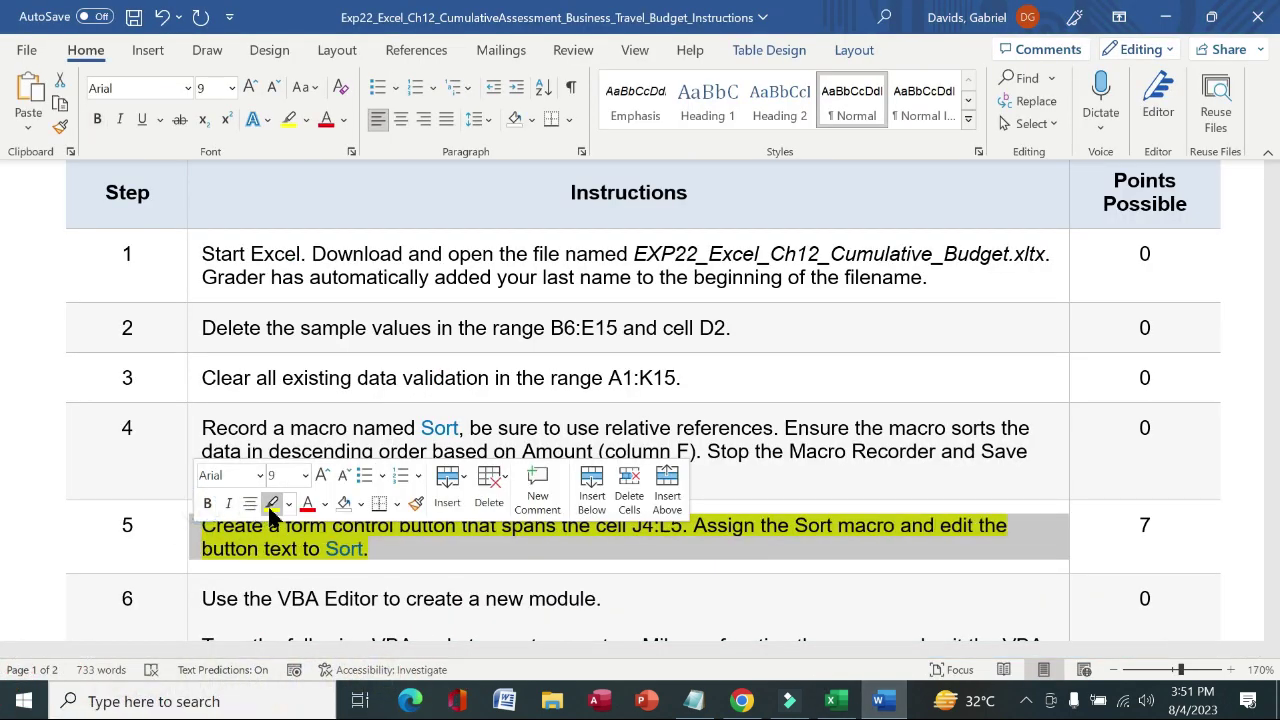
click(271, 503)
click(881, 559)
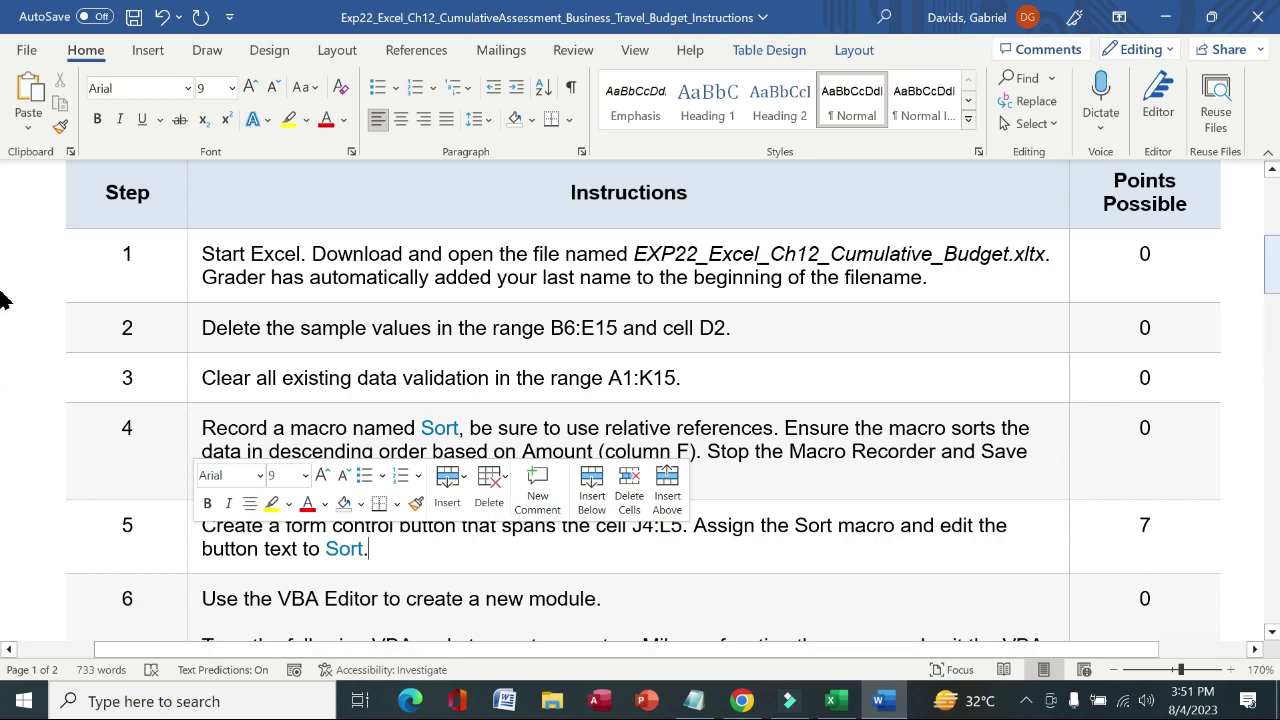
Make all of the step 6 instructions bold and highlight them in yellow.
scroll(3, 300, down, 6)
scroll(3, 343, up, 1)
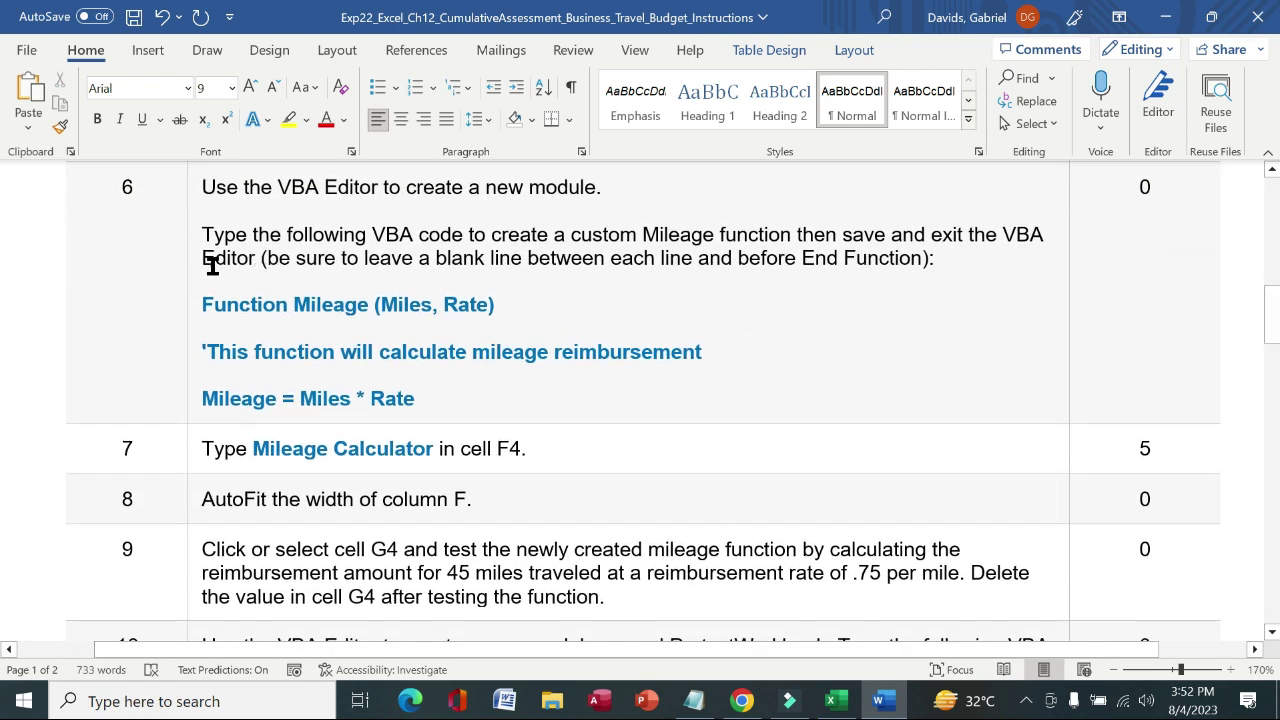
click(190, 197)
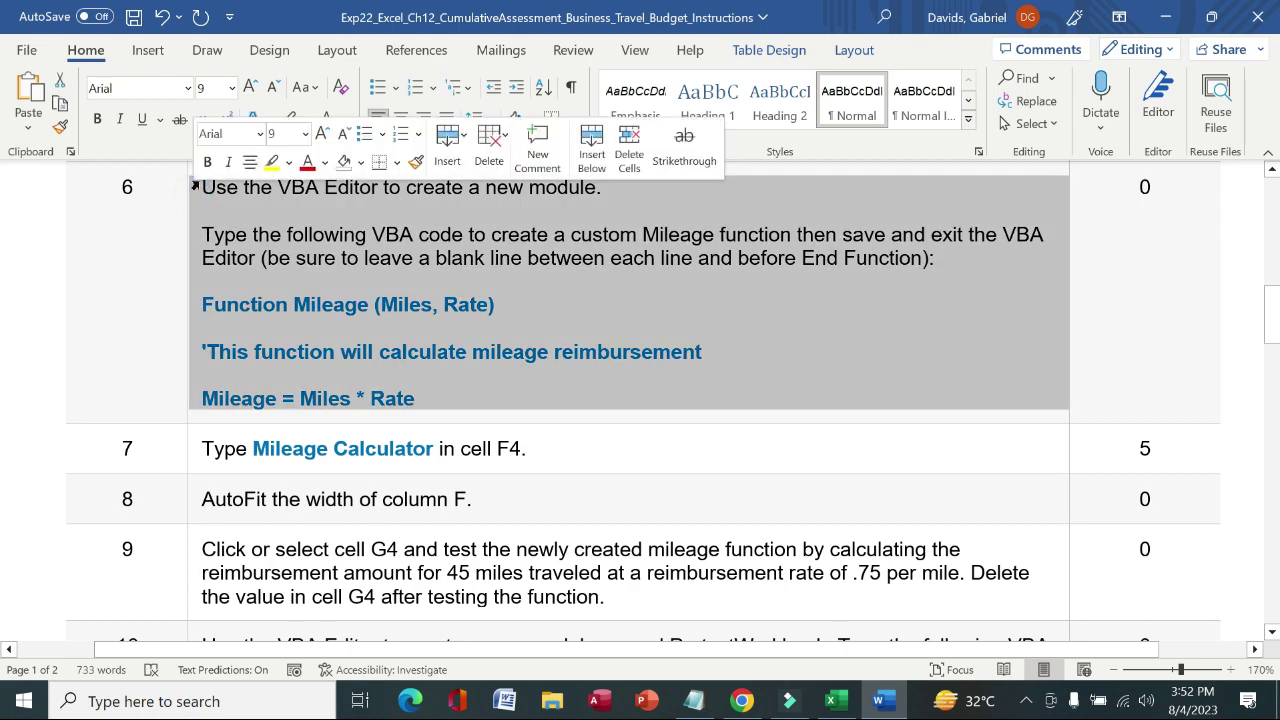
click(207, 162)
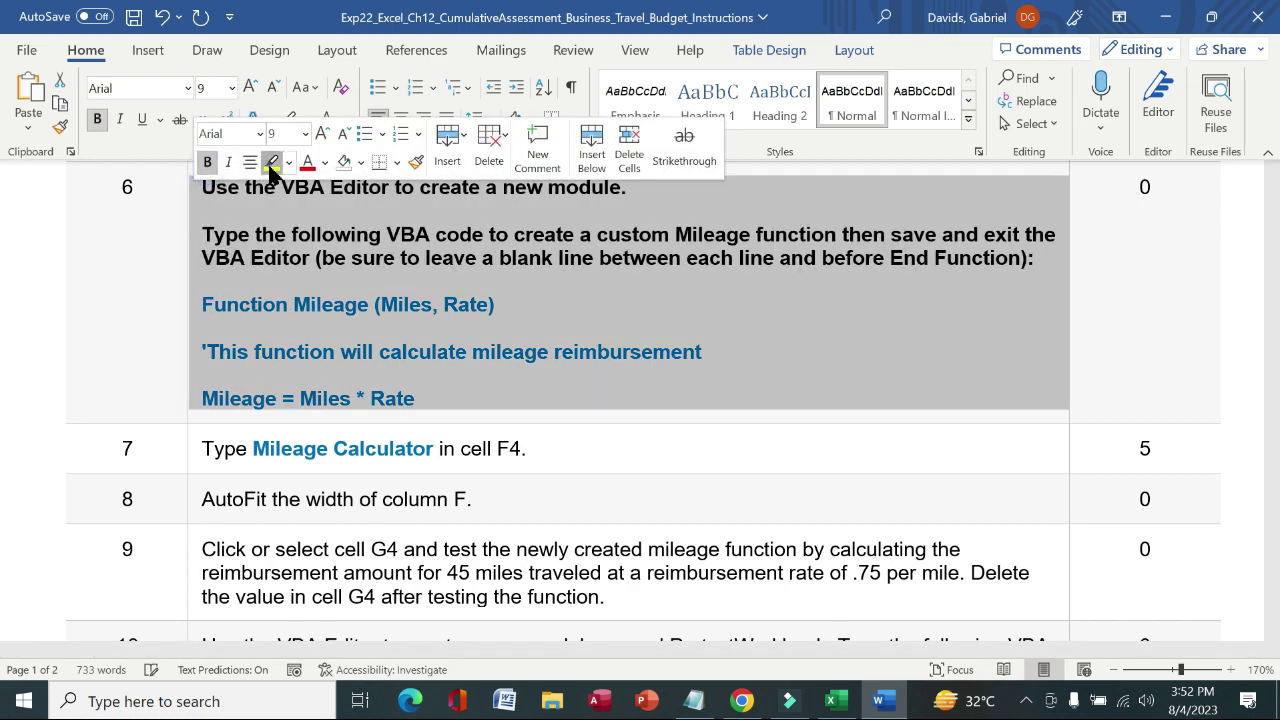
click(271, 163)
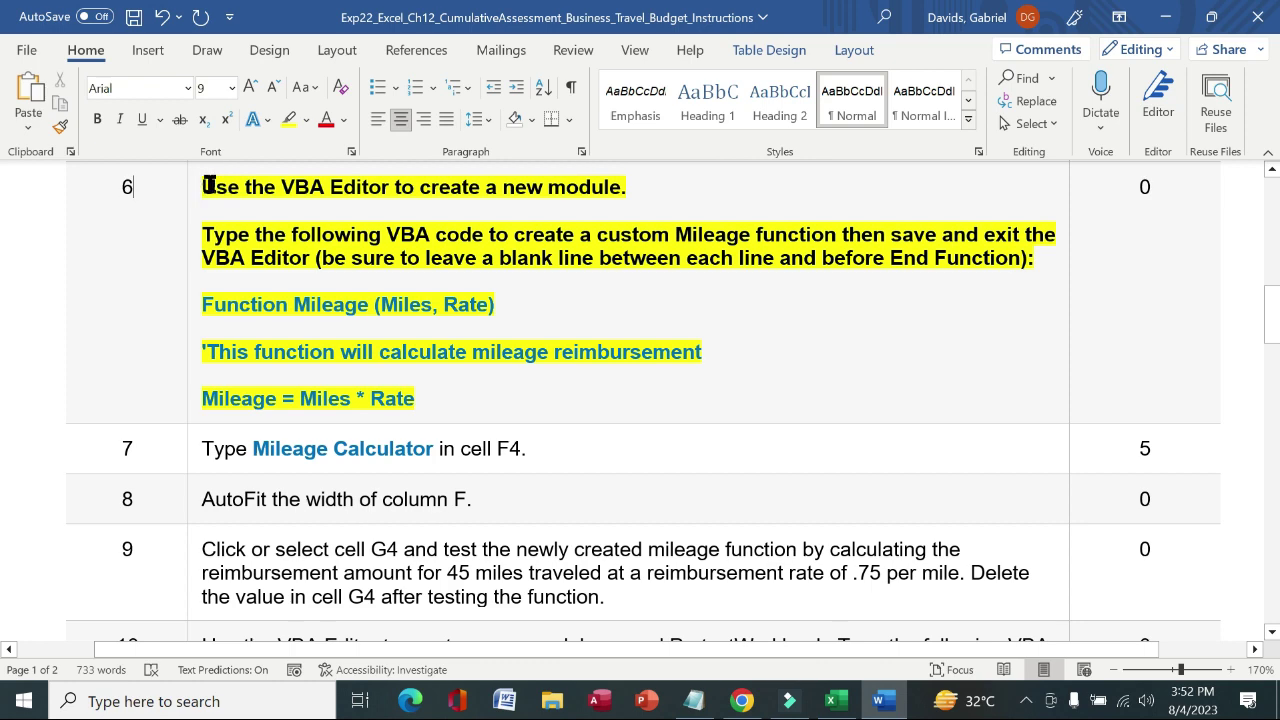
Read step 6, selecting the sentence about the new module and the paragraph about the custom Mileage function.
drag(209, 186, 627, 184)
drag(1272, 318, 1277, 325)
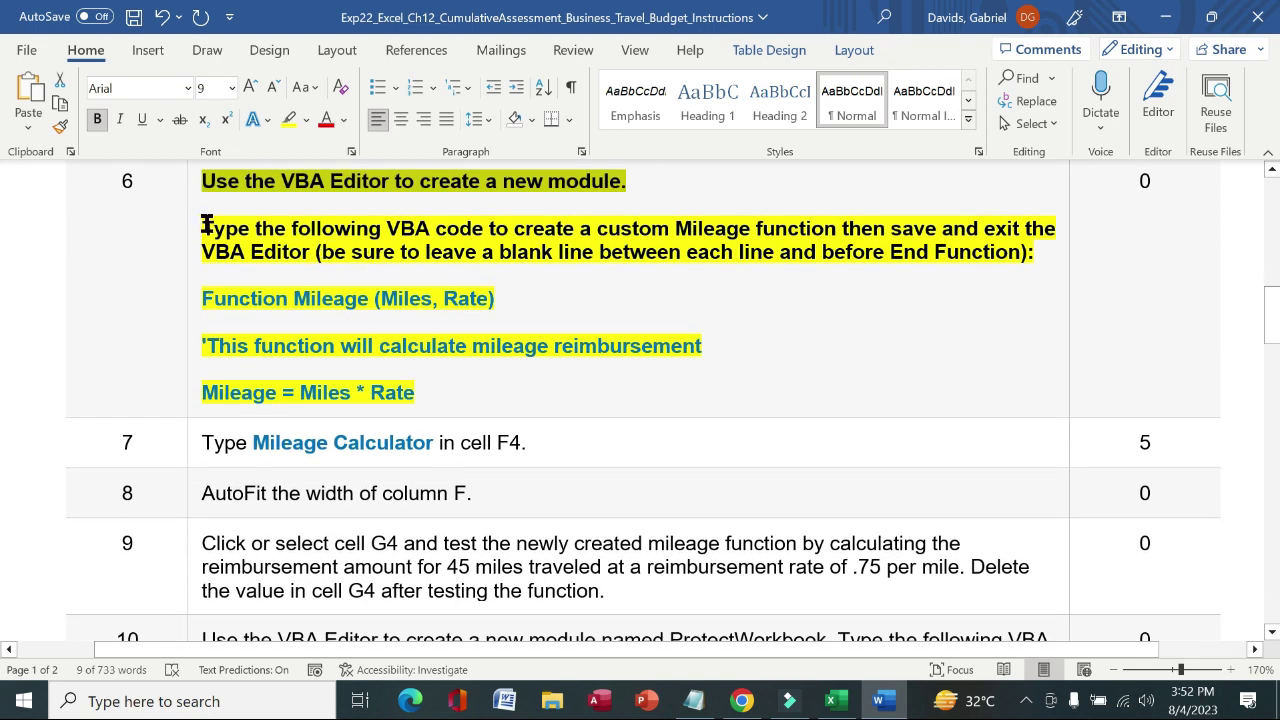
drag(205, 222, 1055, 287)
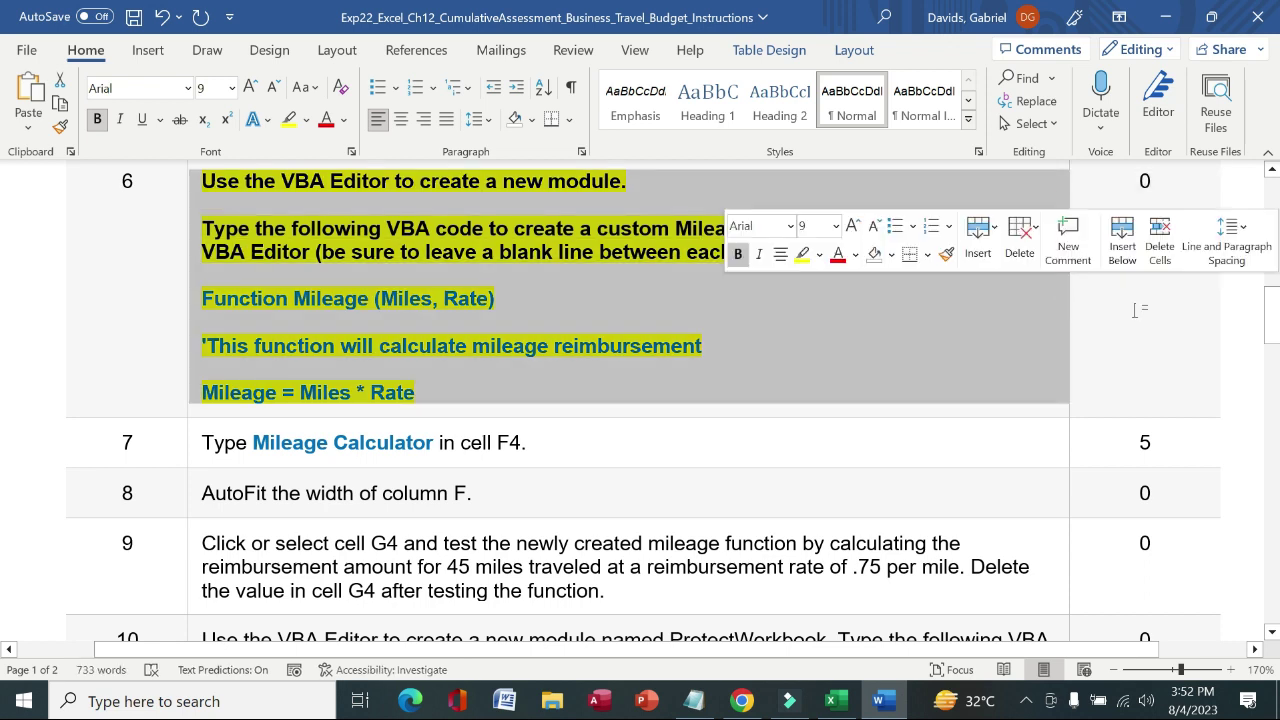
key(Right)
drag(917, 243, 204, 229)
Switch to Excel, open the Visual Basic Editor and insert a new standard module in the budget workbook's project.
click(830, 701)
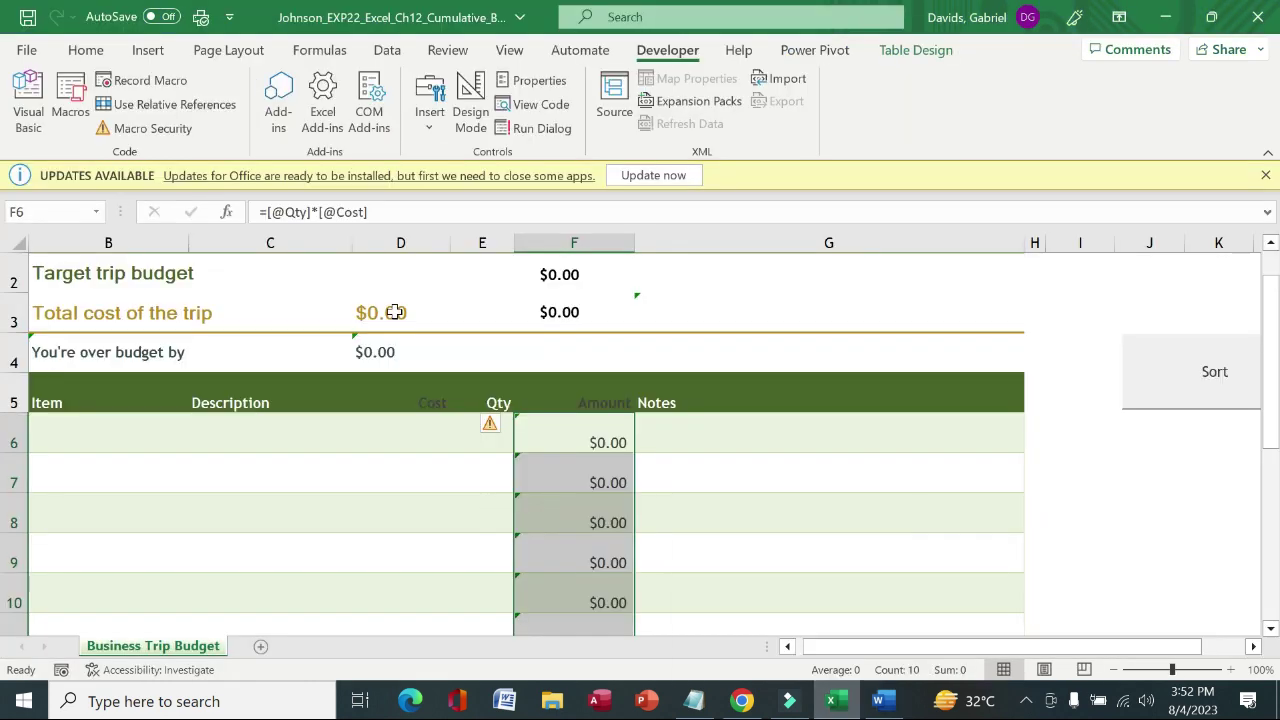
click(27, 115)
click(100, 189)
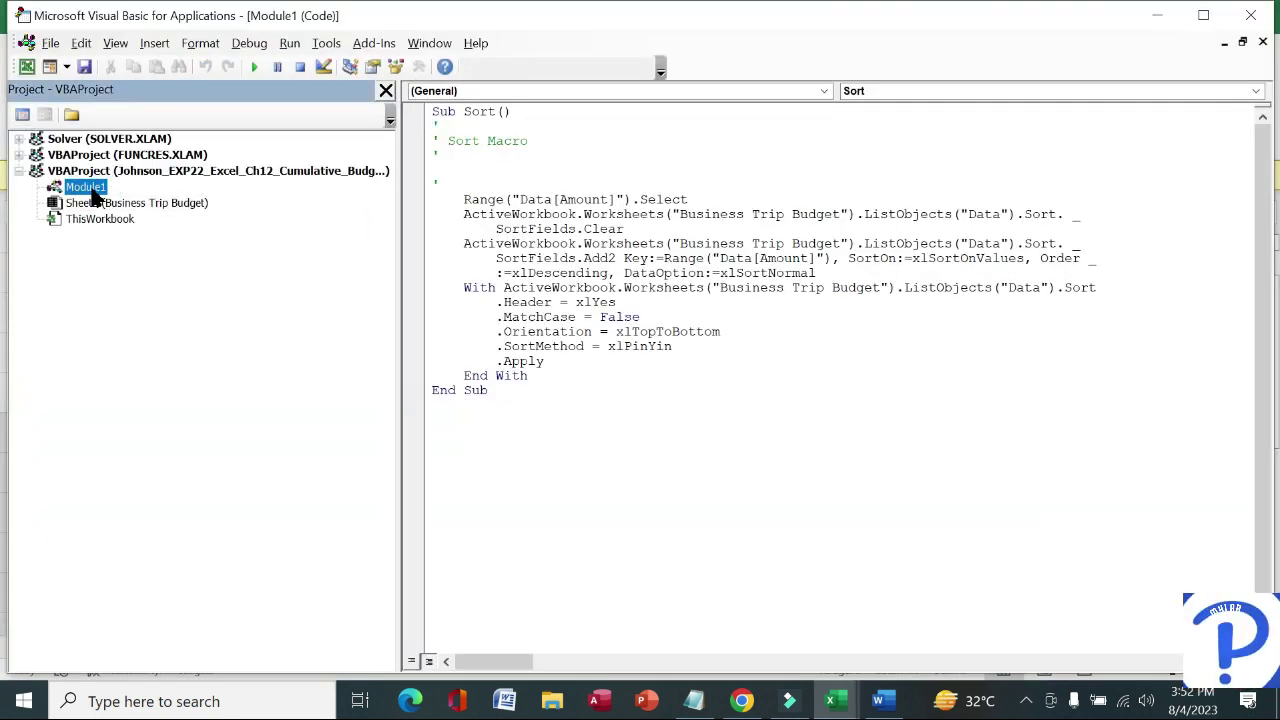
double_click(91, 190)
right_click(91, 192)
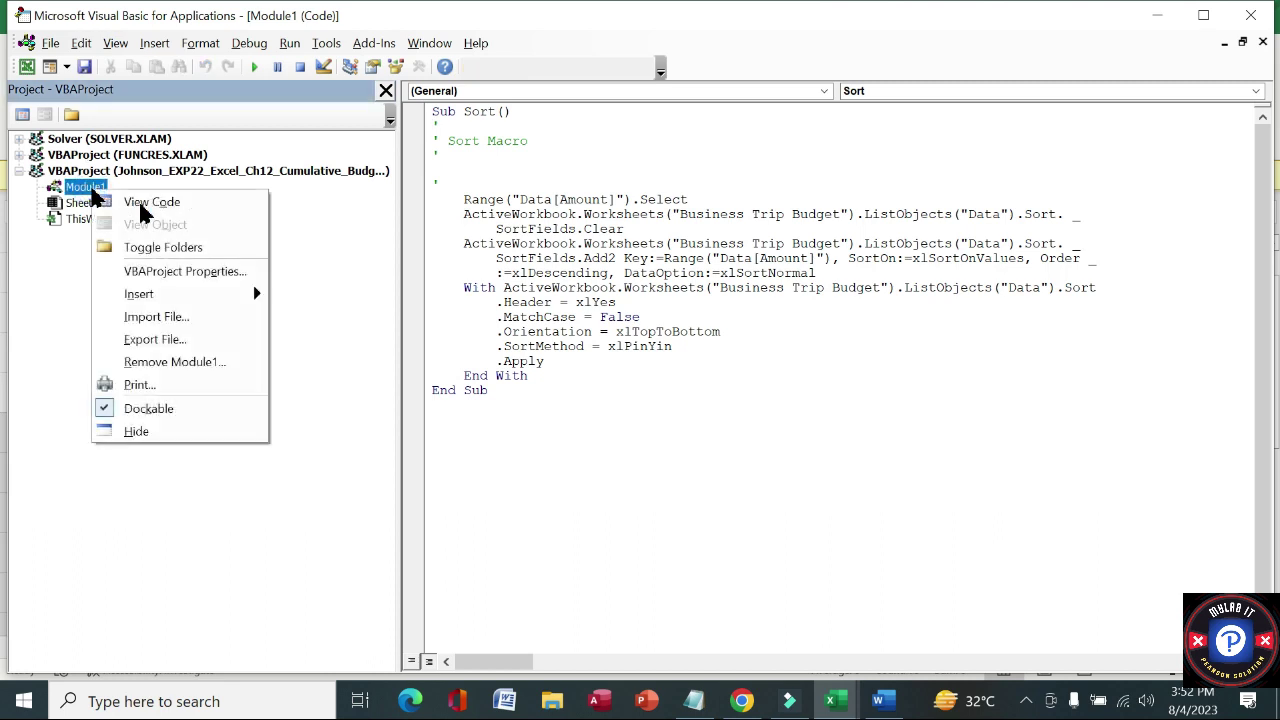
mouse_move(213, 294)
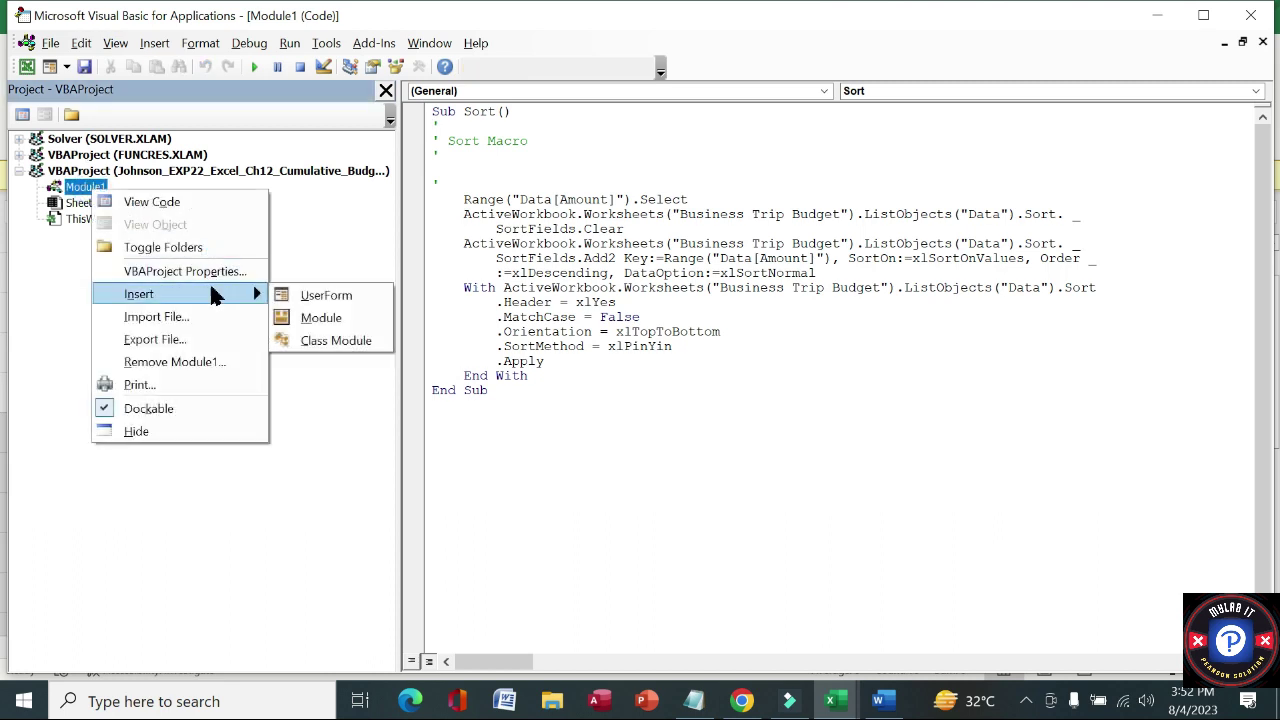
click(309, 318)
click(86, 206)
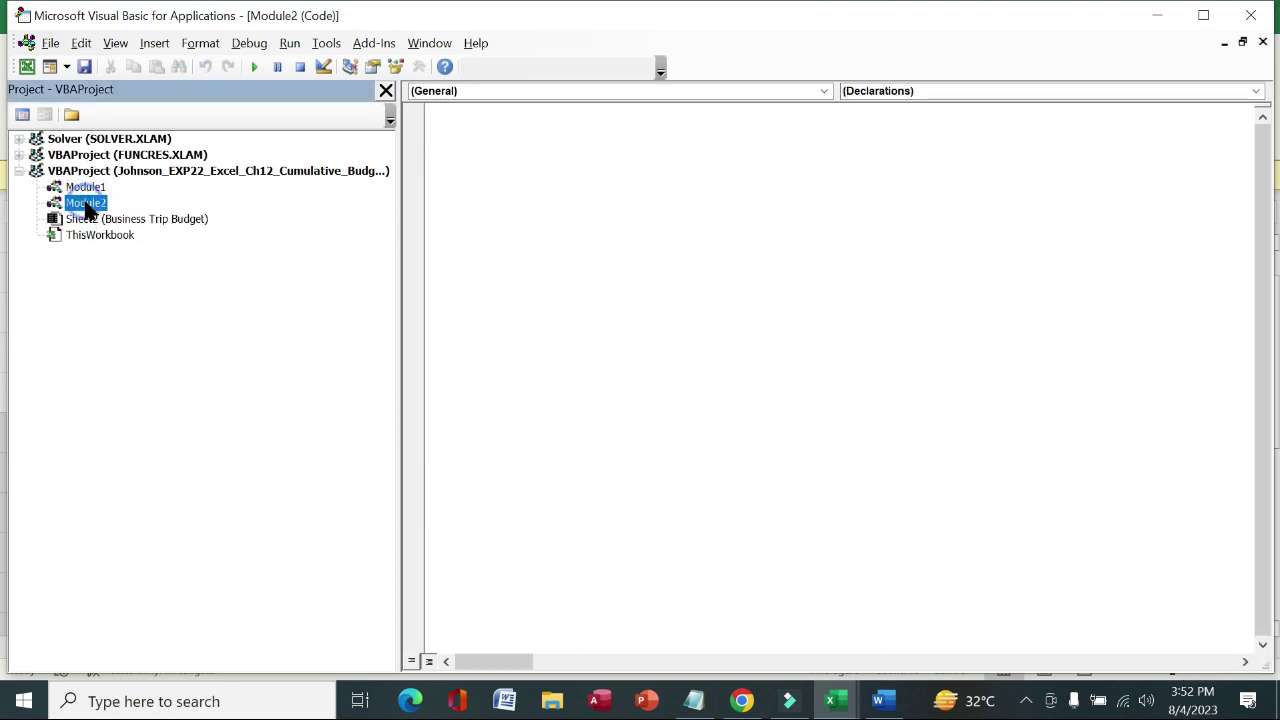
Copy the Mileage function code, from Function Mileage (Miles, Rate) to Mileage = Miles * Rate, from Word's step 6 into the empty new module.
click(879, 700)
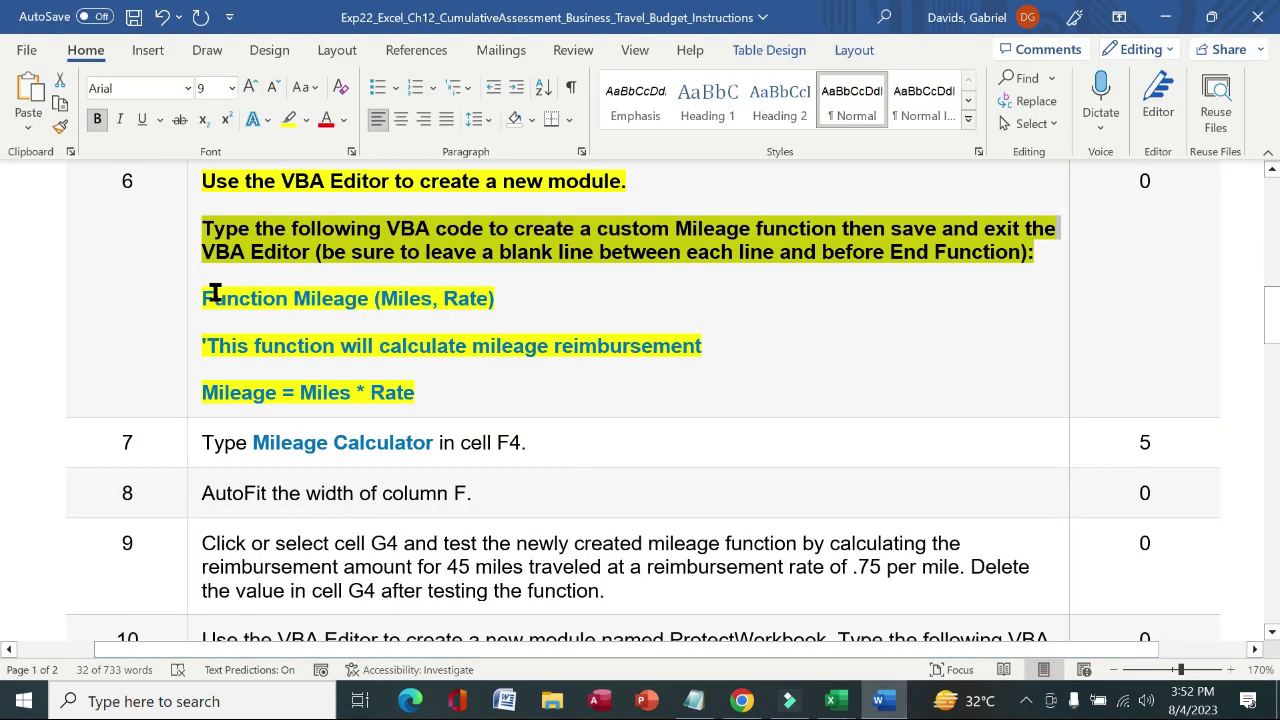
drag(205, 297, 420, 393)
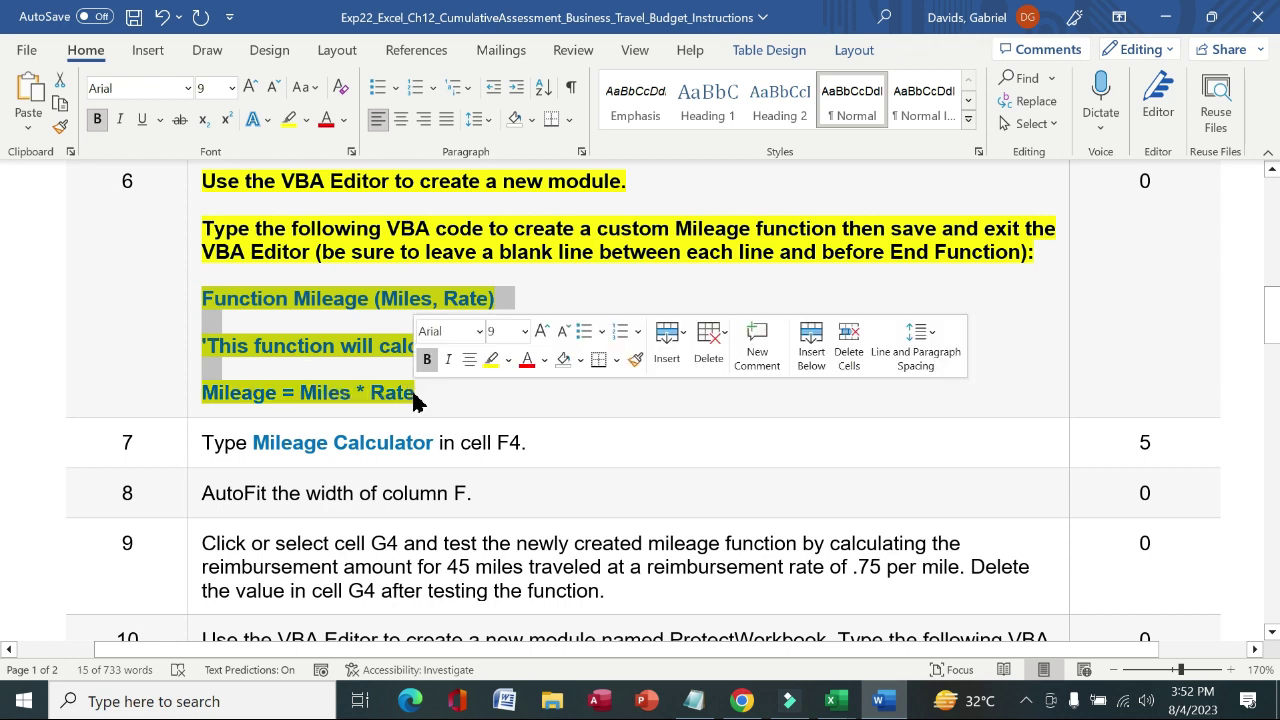
key(ctrl+c)
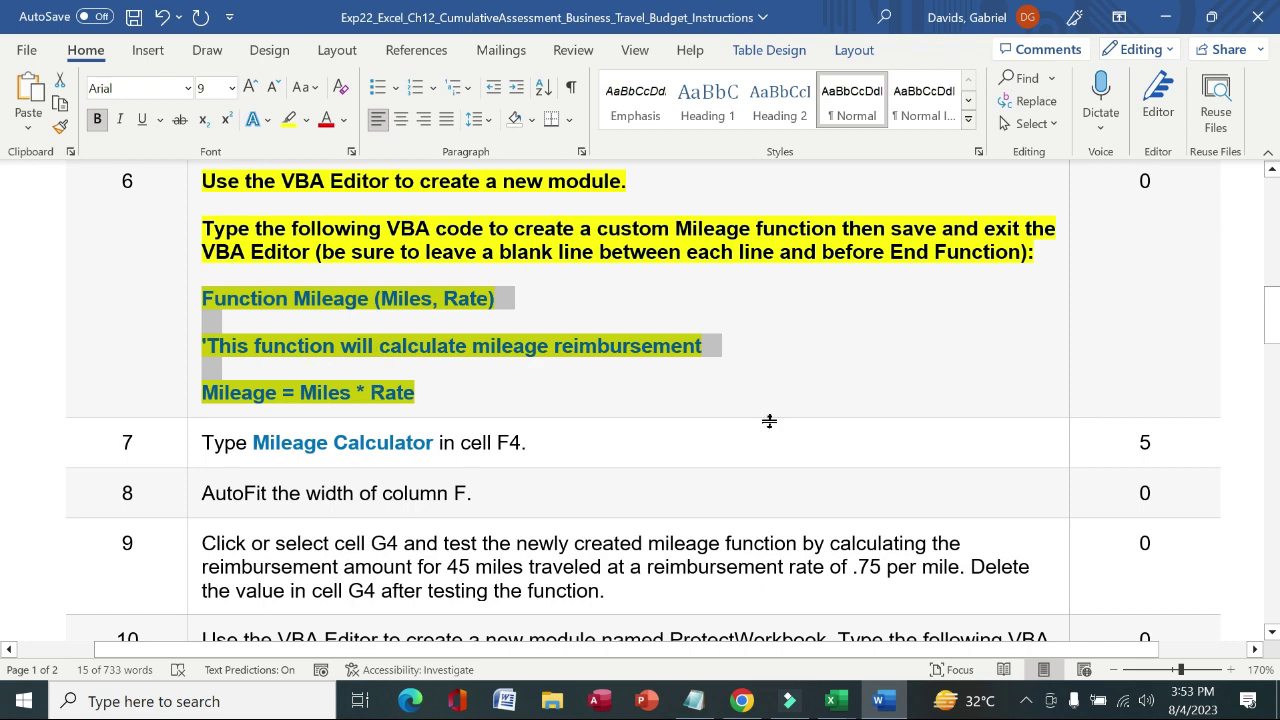
mouse_move(836, 700)
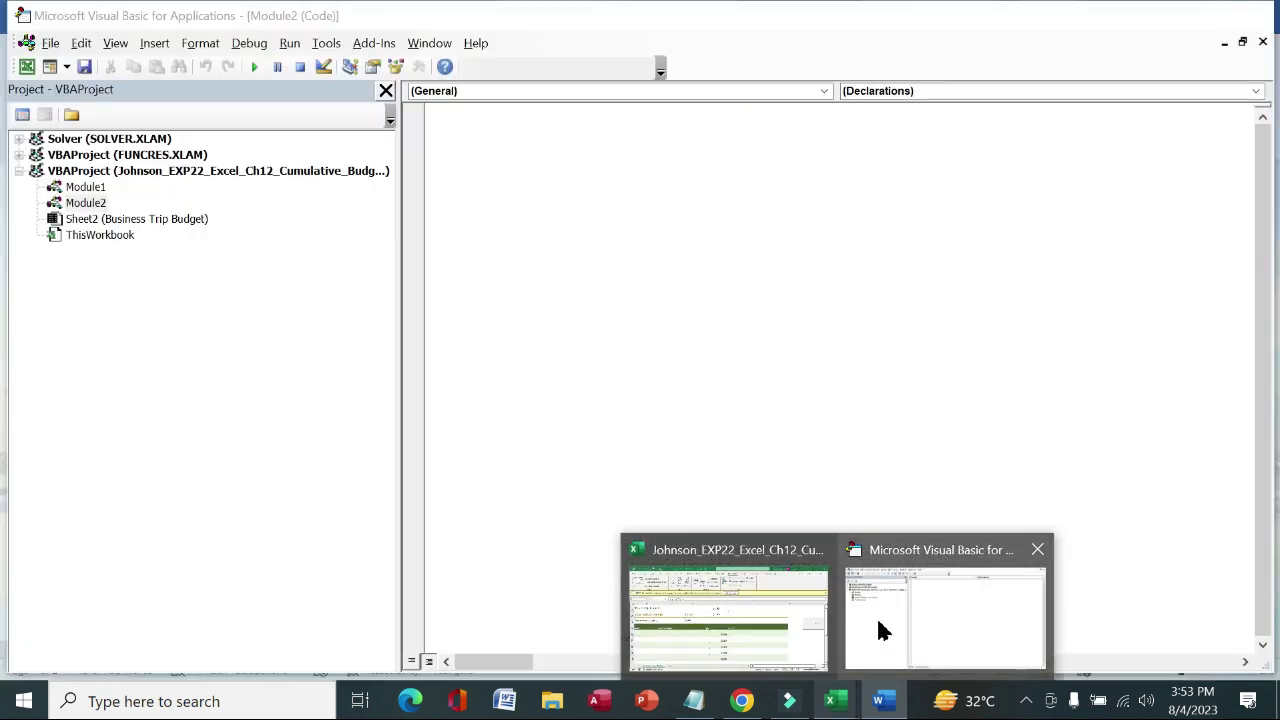
click(882, 630)
click(561, 235)
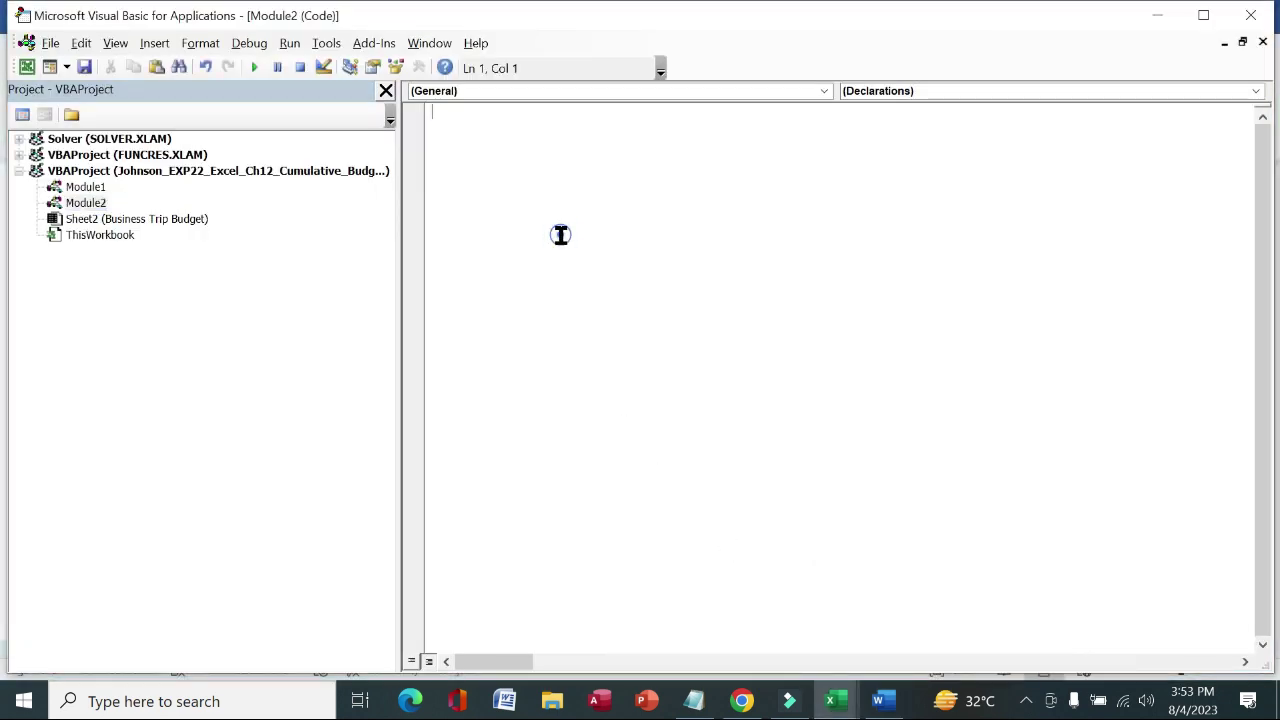
key(ctrl+v)
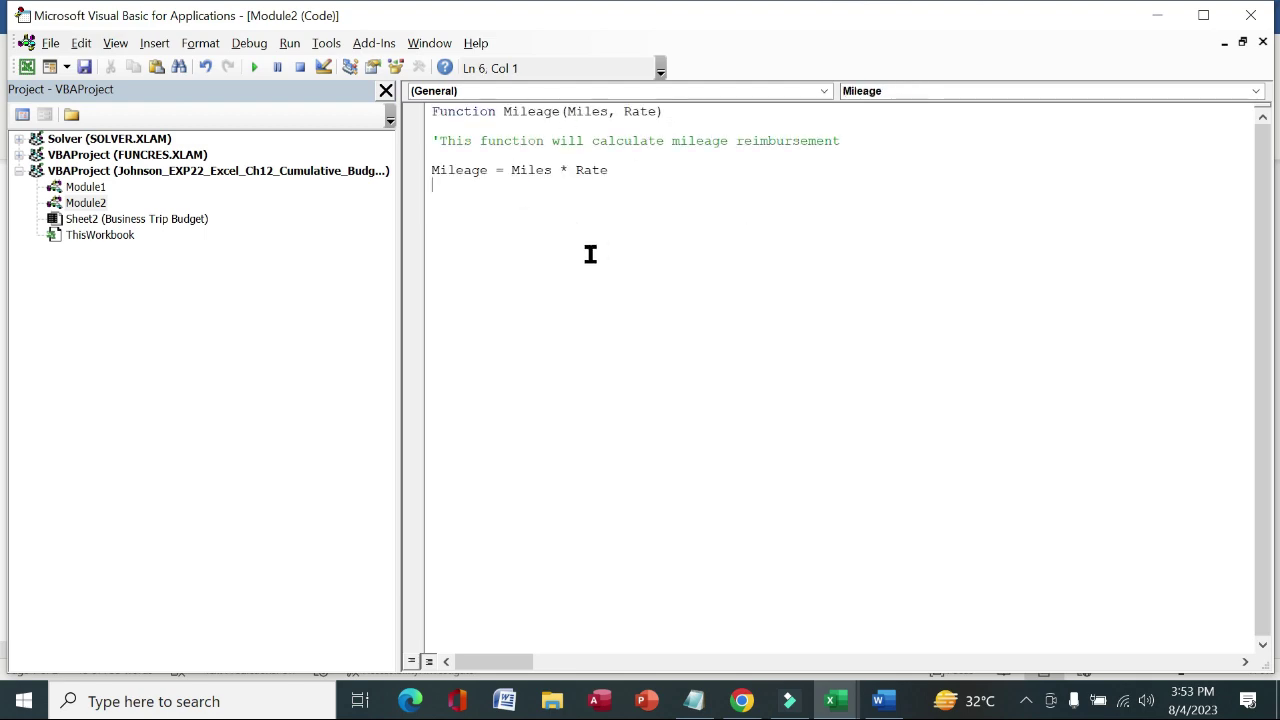
Return to the Word instructions and remove the bold and yellow highlight from step 6.
click(880, 701)
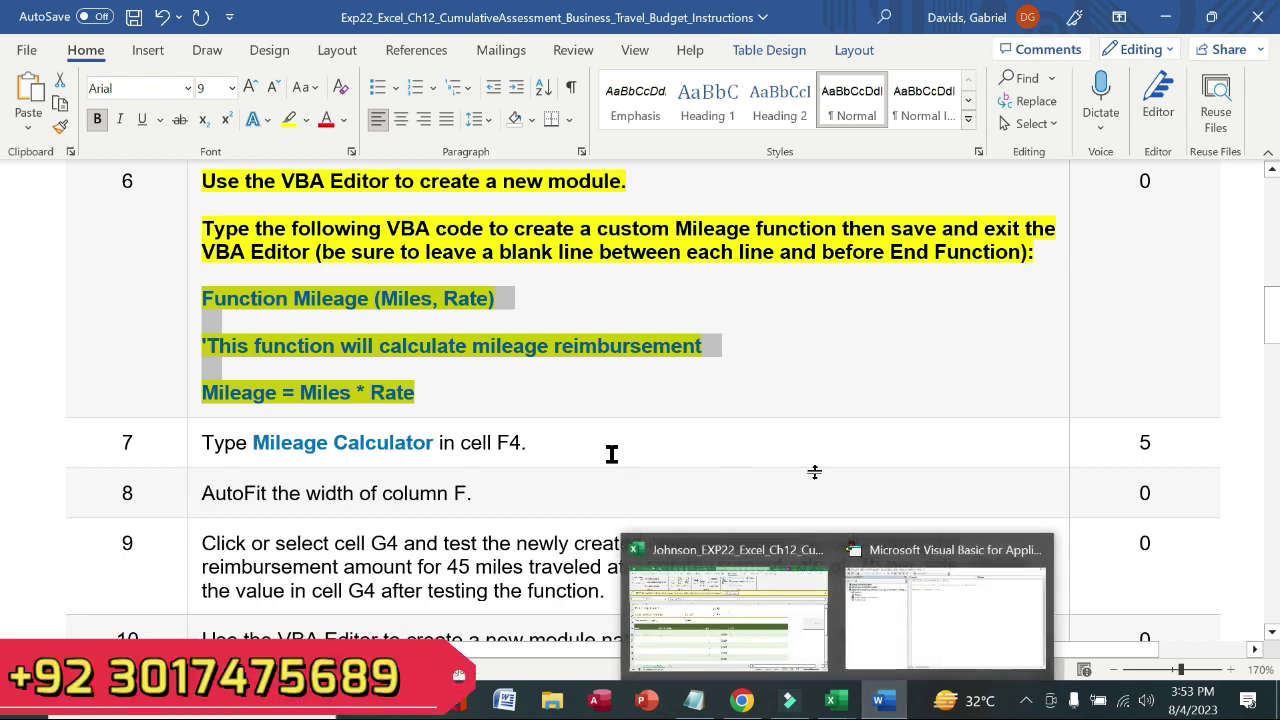
click(192, 249)
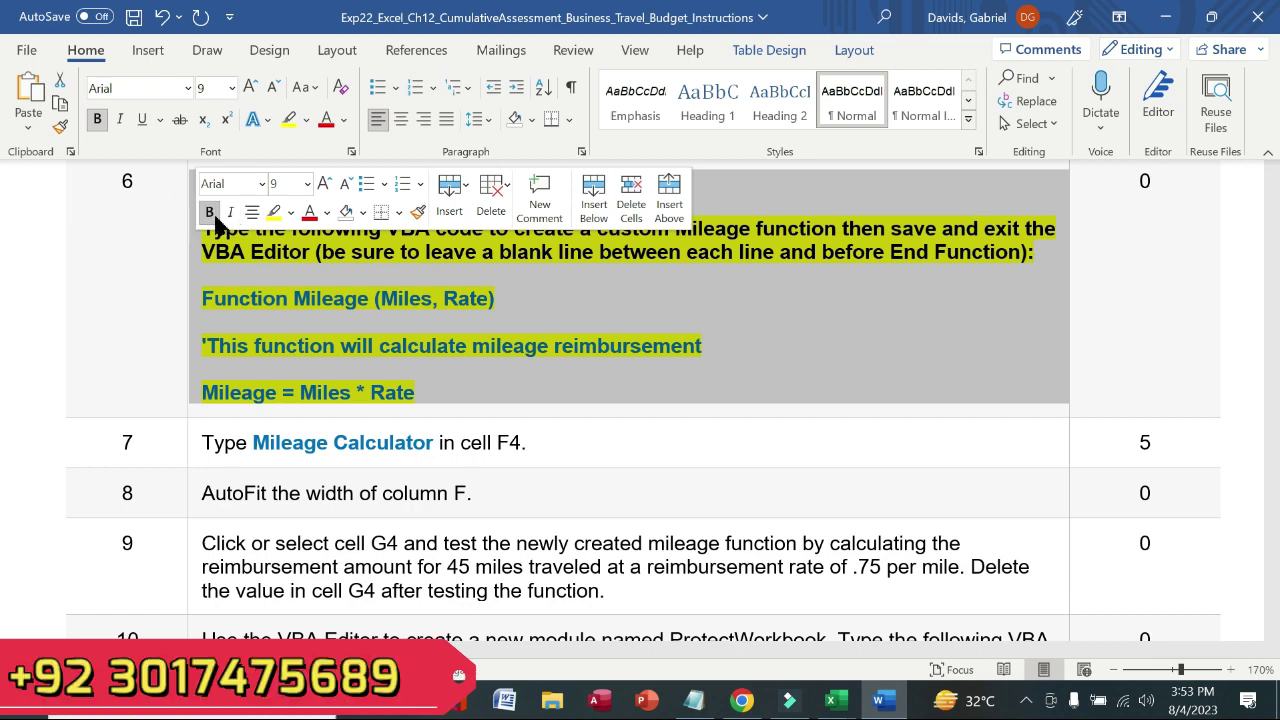
click(209, 212)
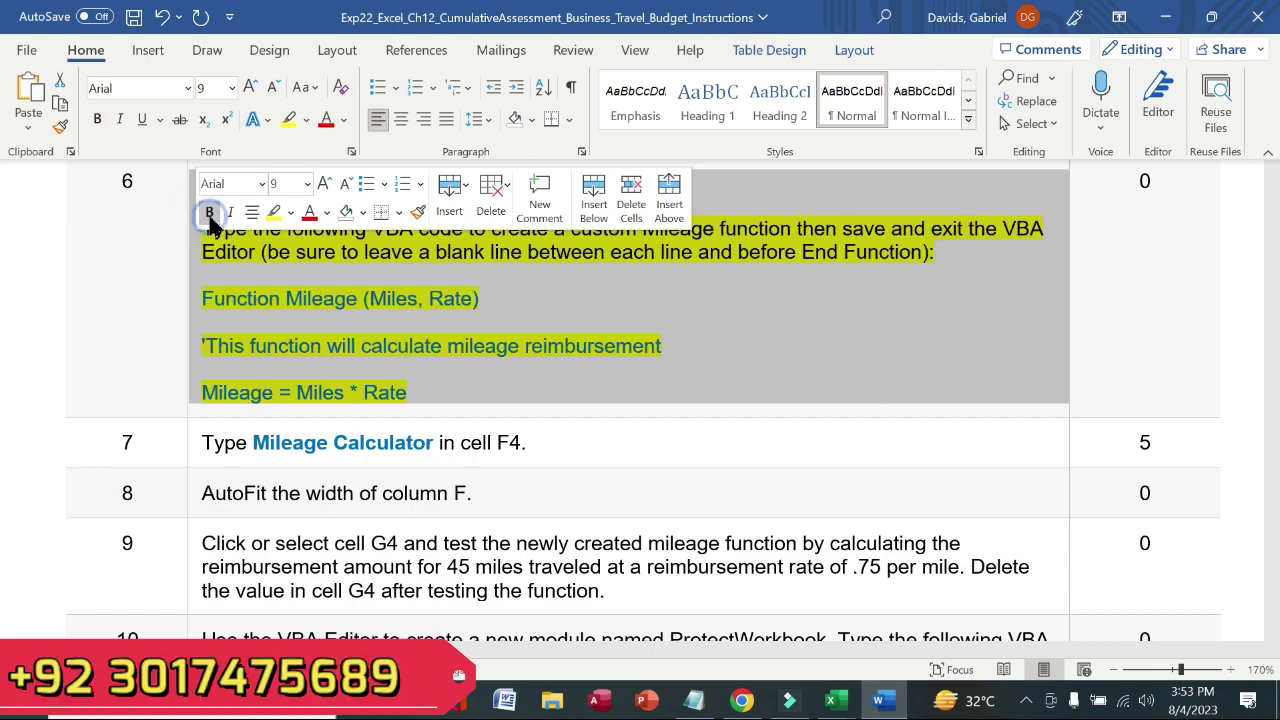
click(272, 212)
click(730, 406)
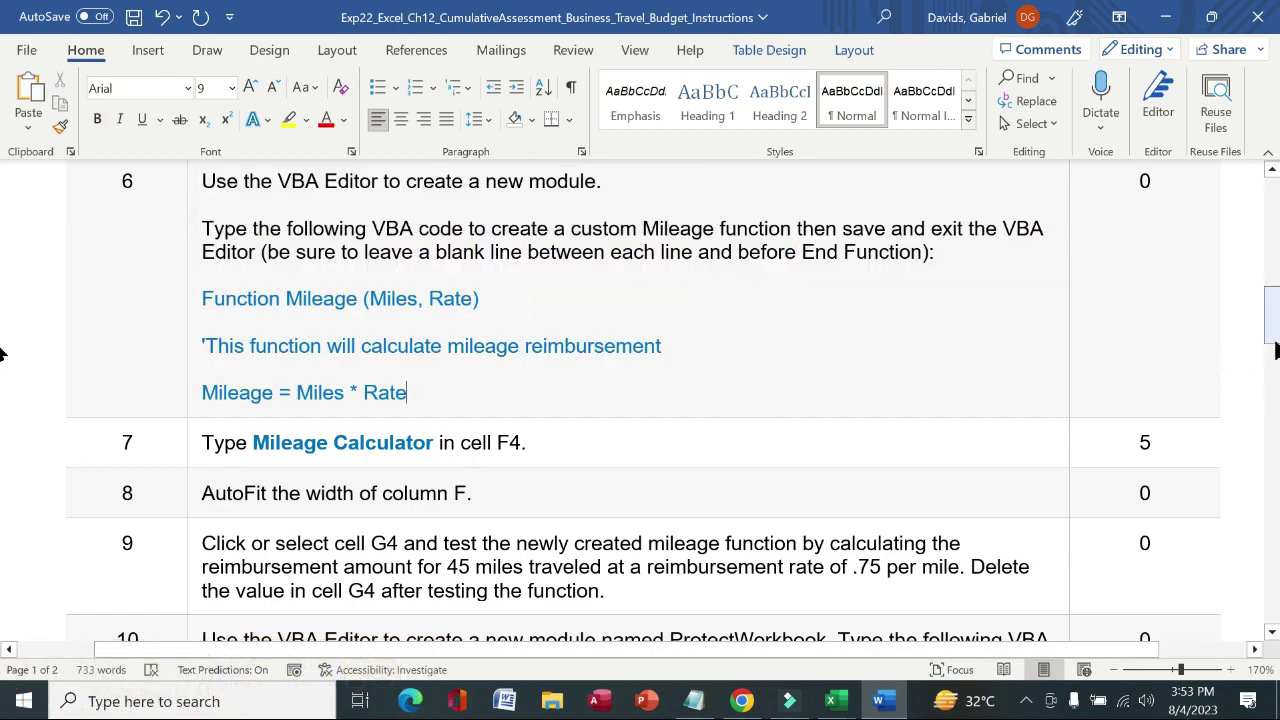
drag(1276, 342, 1270, 377)
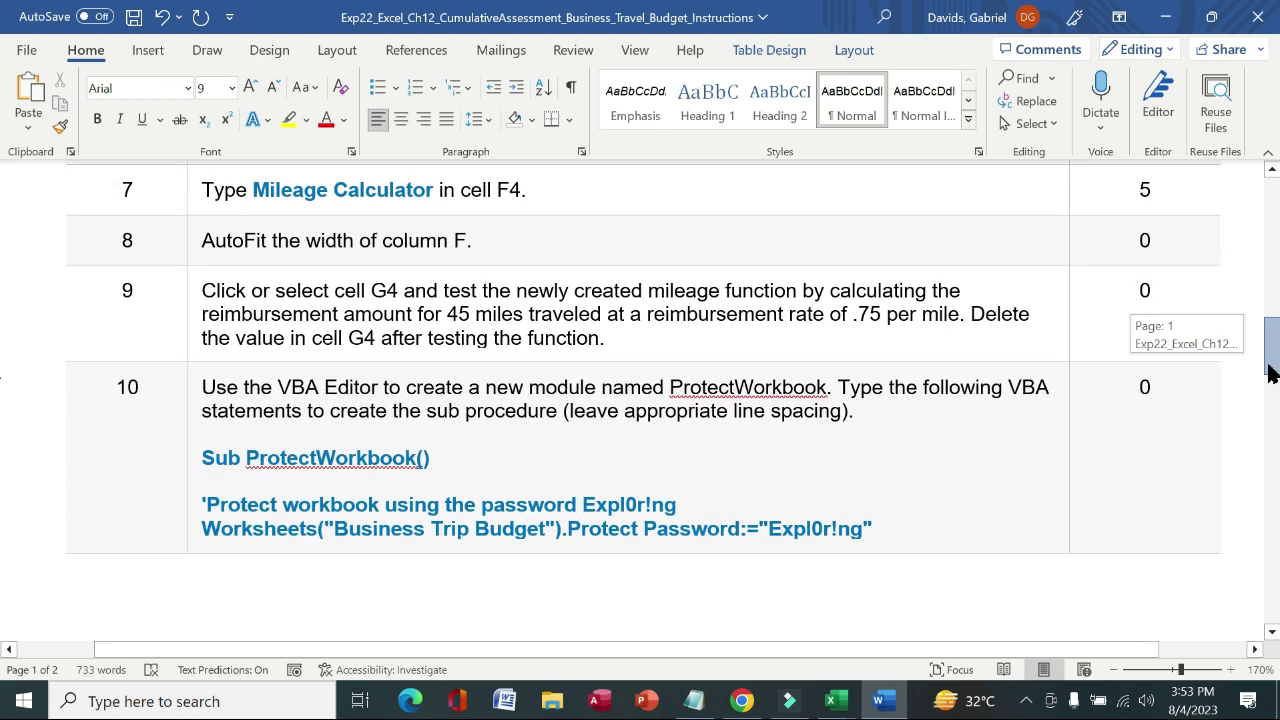
Apply bold and a yellow highlight to the step 7 instruction in the Word table.
click(193, 199)
click(210, 164)
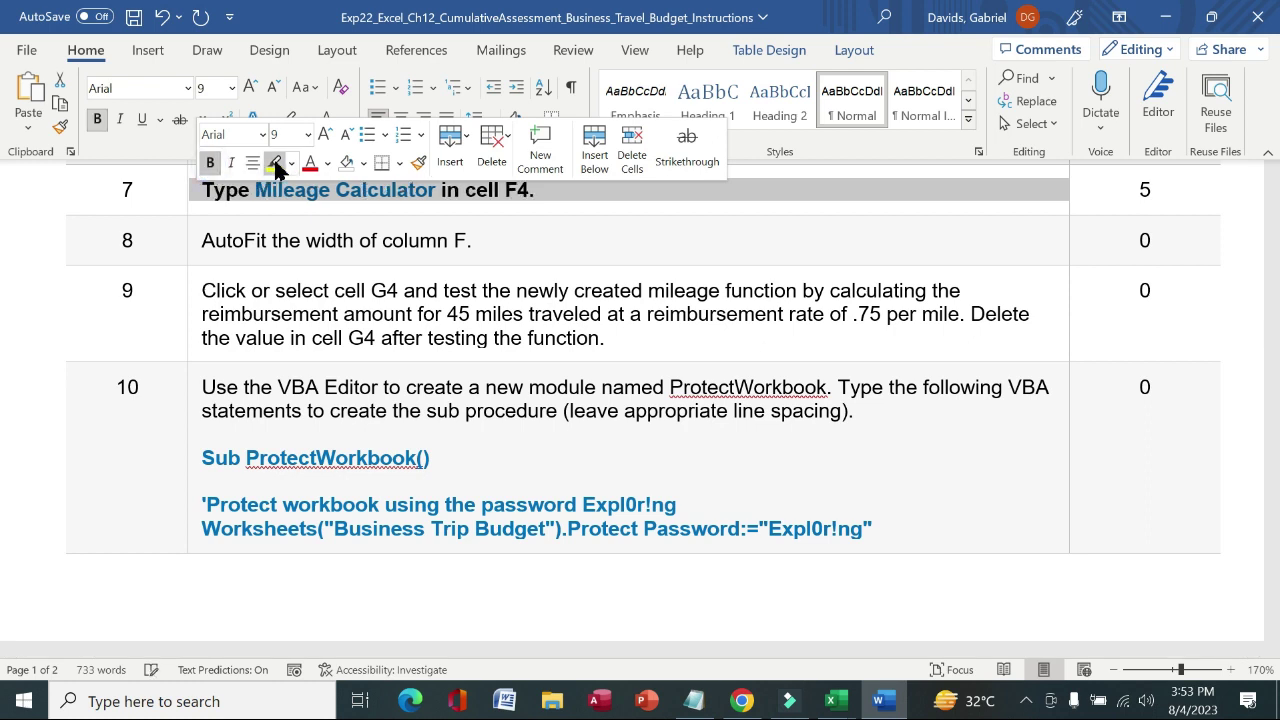
click(277, 168)
click(166, 191)
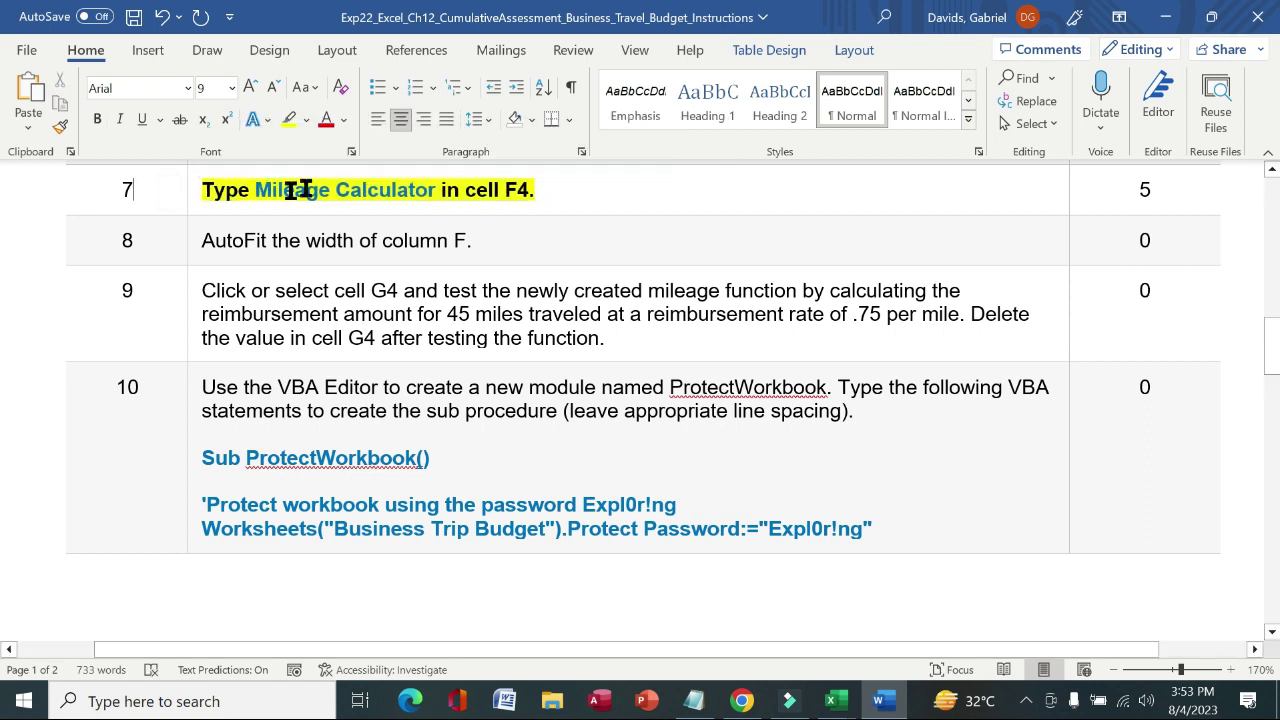
Copy the text Mileage Calculator from Word's step 7 into cell F4 of the Business Trip Budget sheet in Excel.
drag(258, 192, 409, 193)
key(ctrl+c)
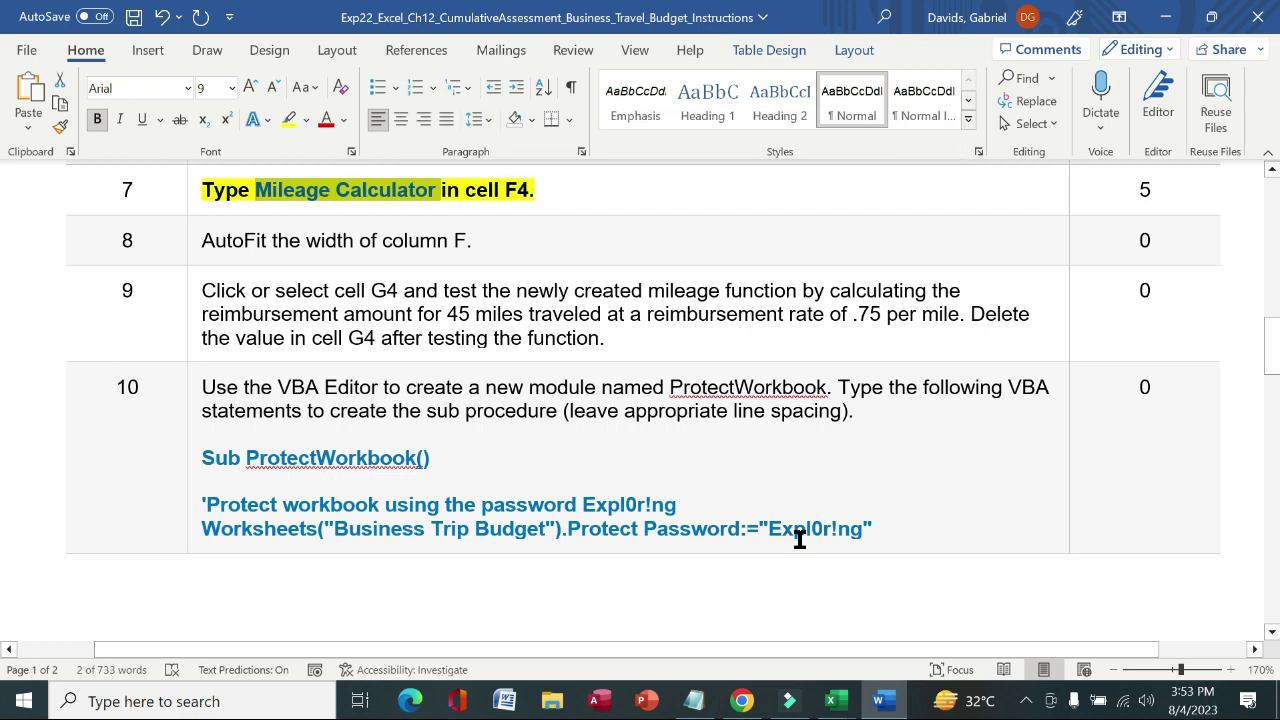
mouse_move(830, 700)
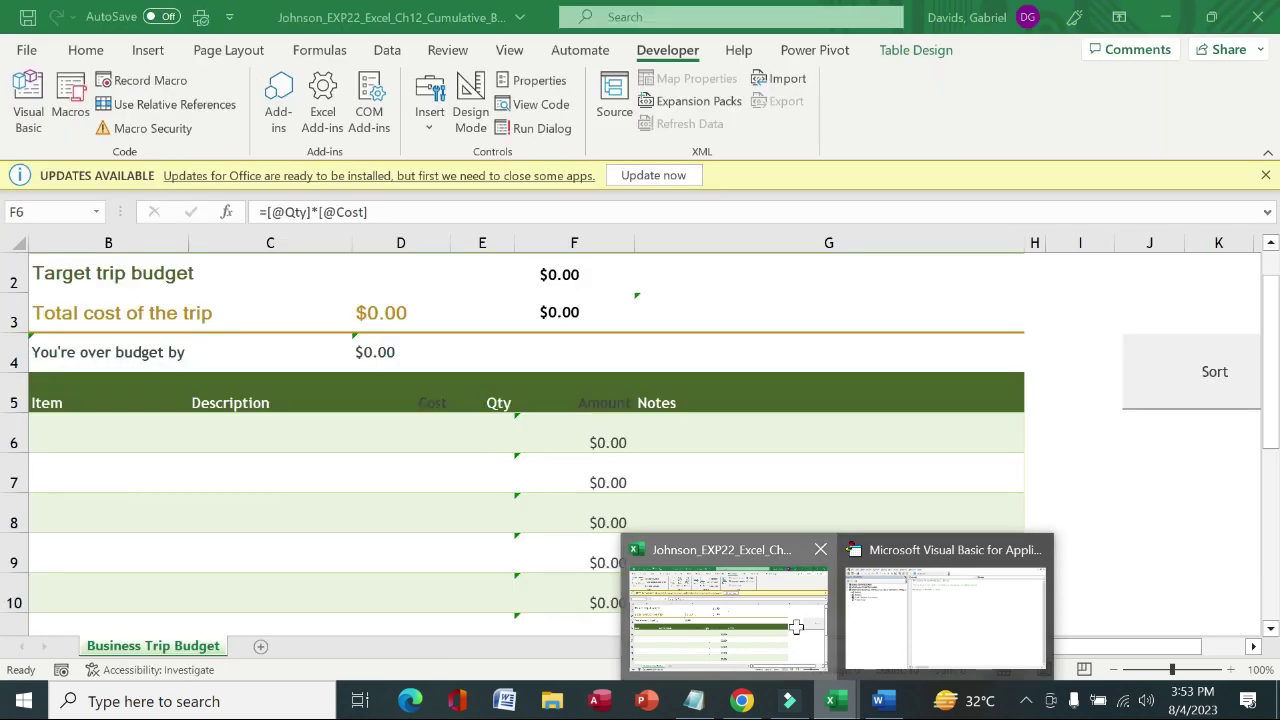
click(796, 627)
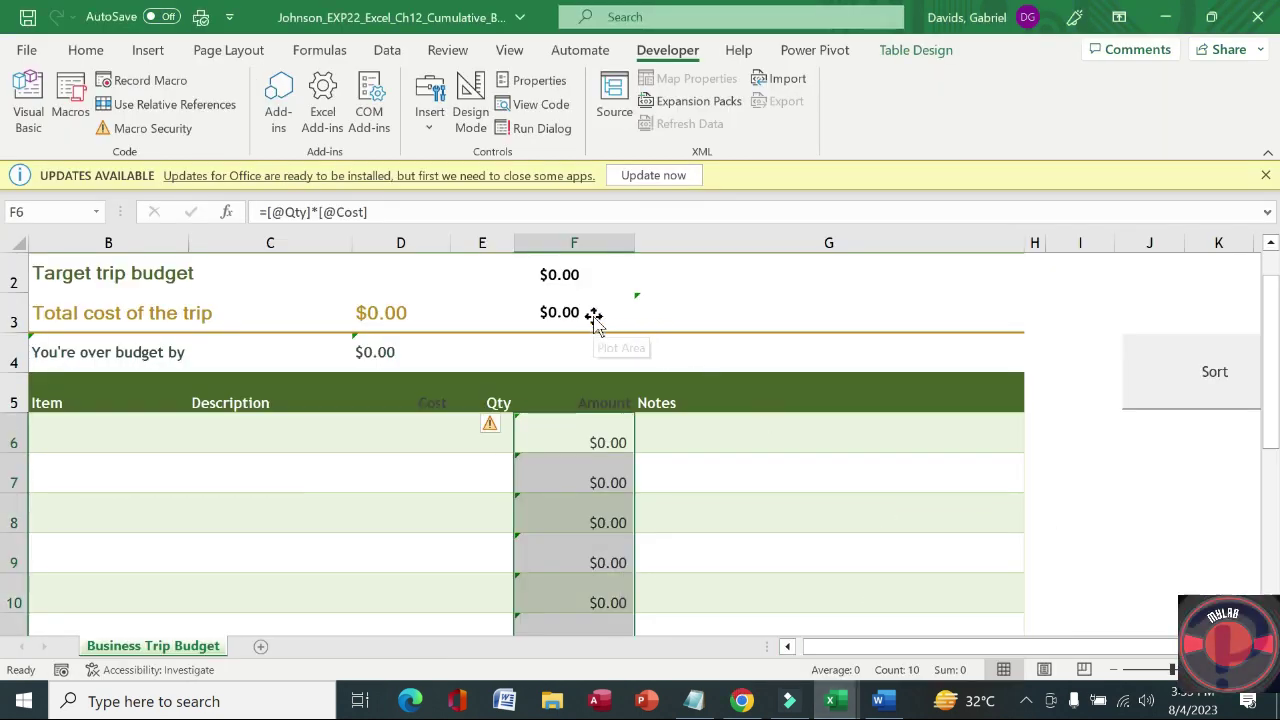
click(574, 345)
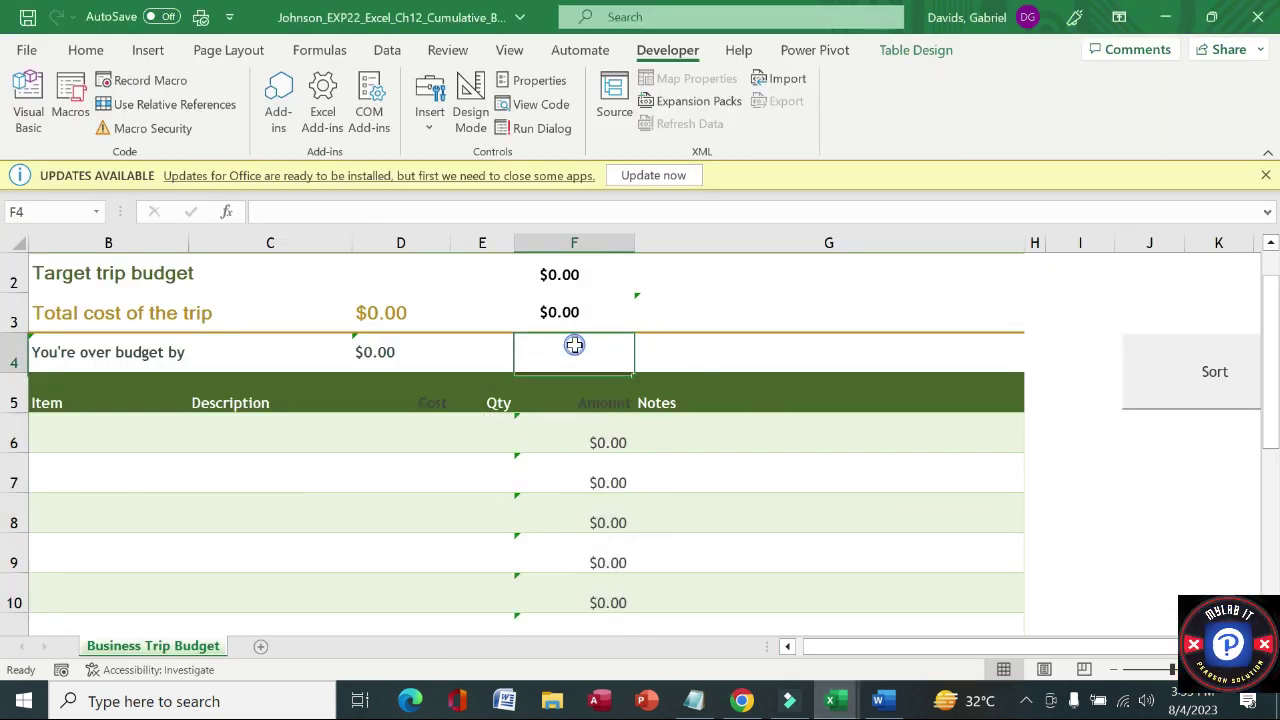
click(356, 211)
key(ctrl+v)
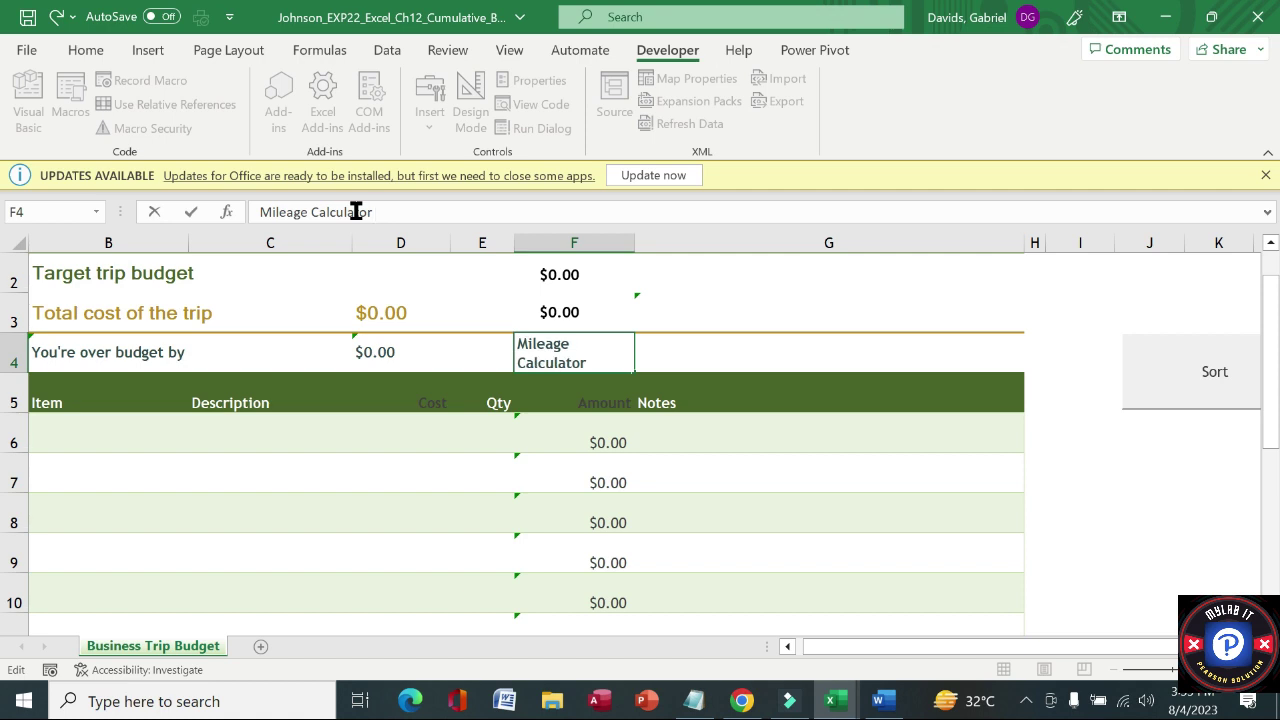
key(Return)
click(606, 349)
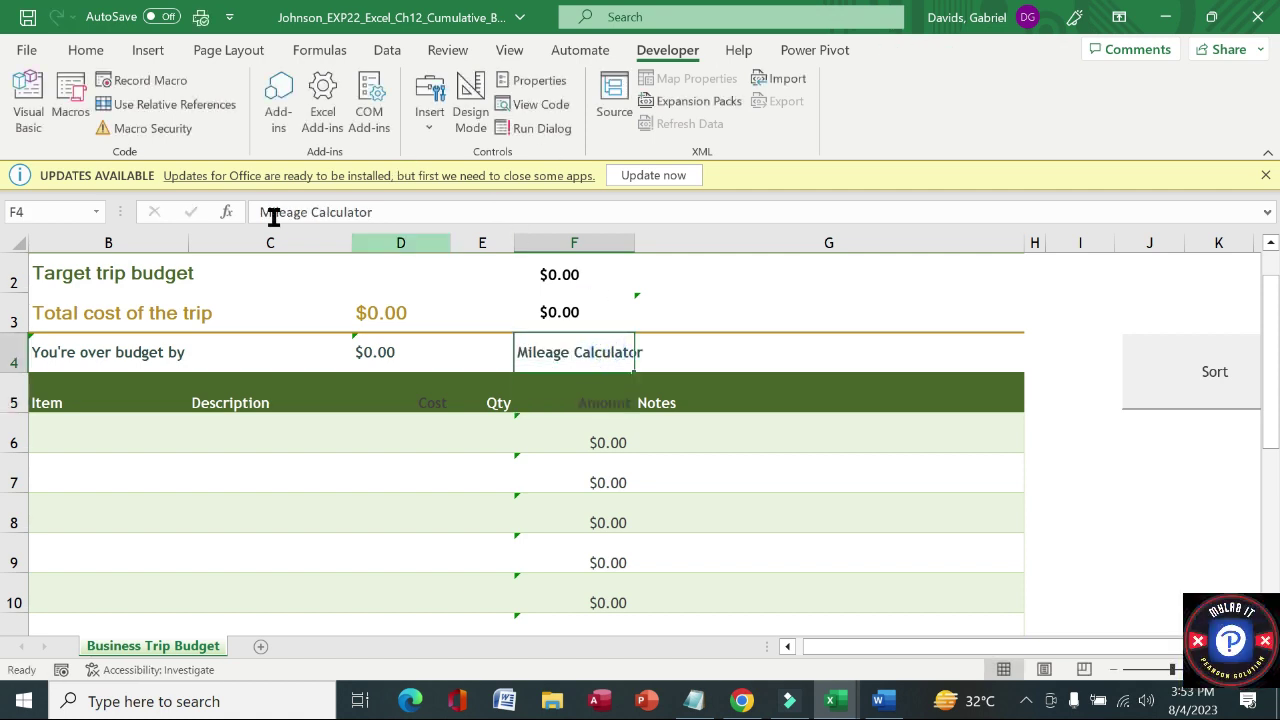
Return to the Word instructions and remove the bold and yellow highlight from step 7.
click(879, 701)
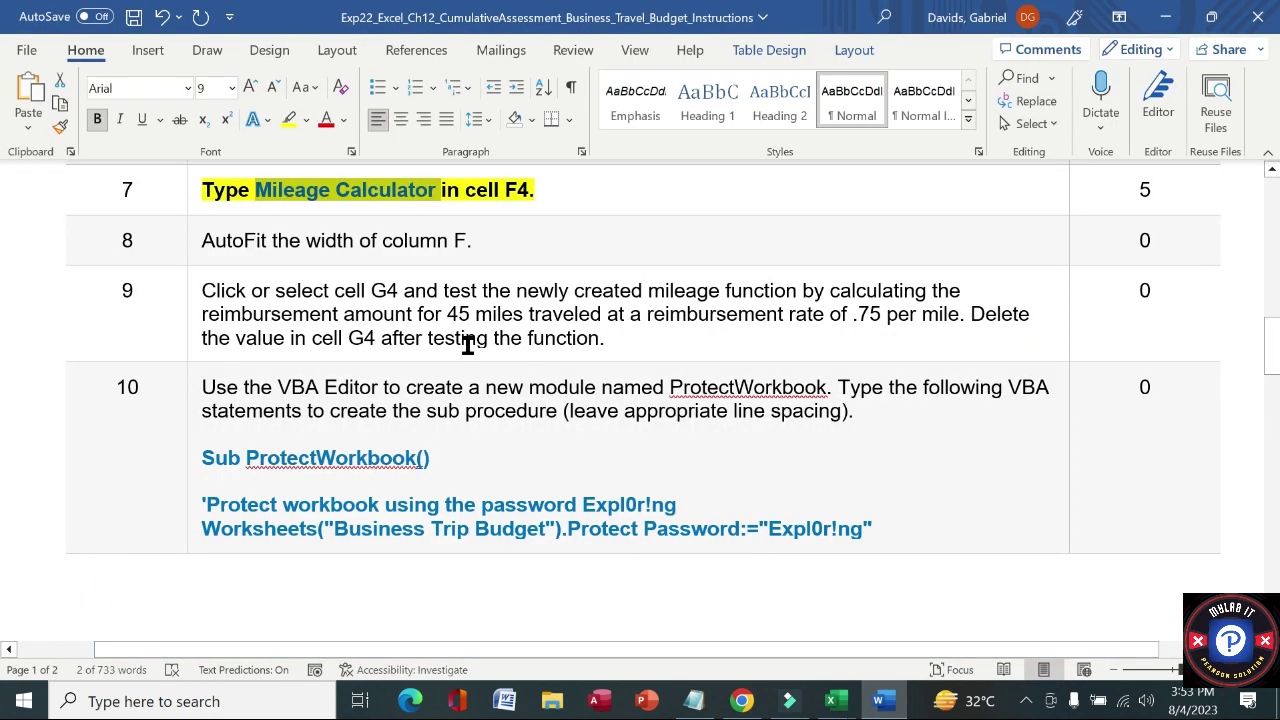
click(195, 196)
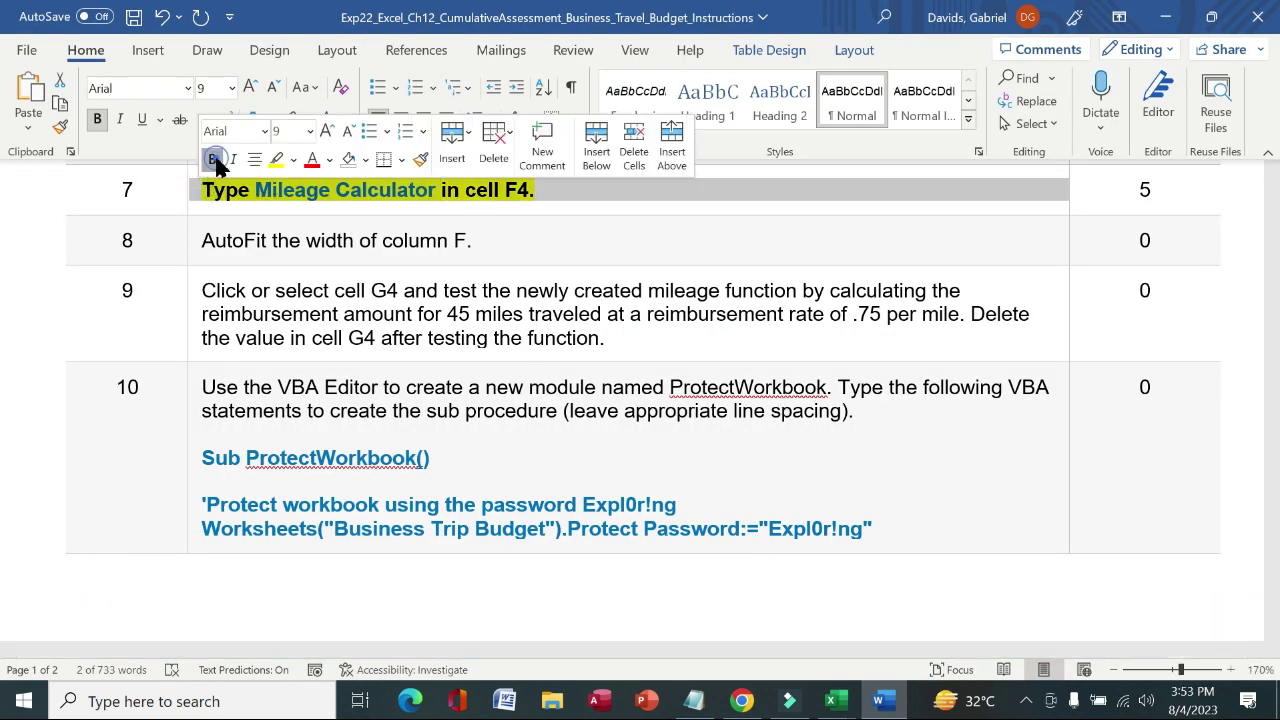
click(213, 160)
click(276, 160)
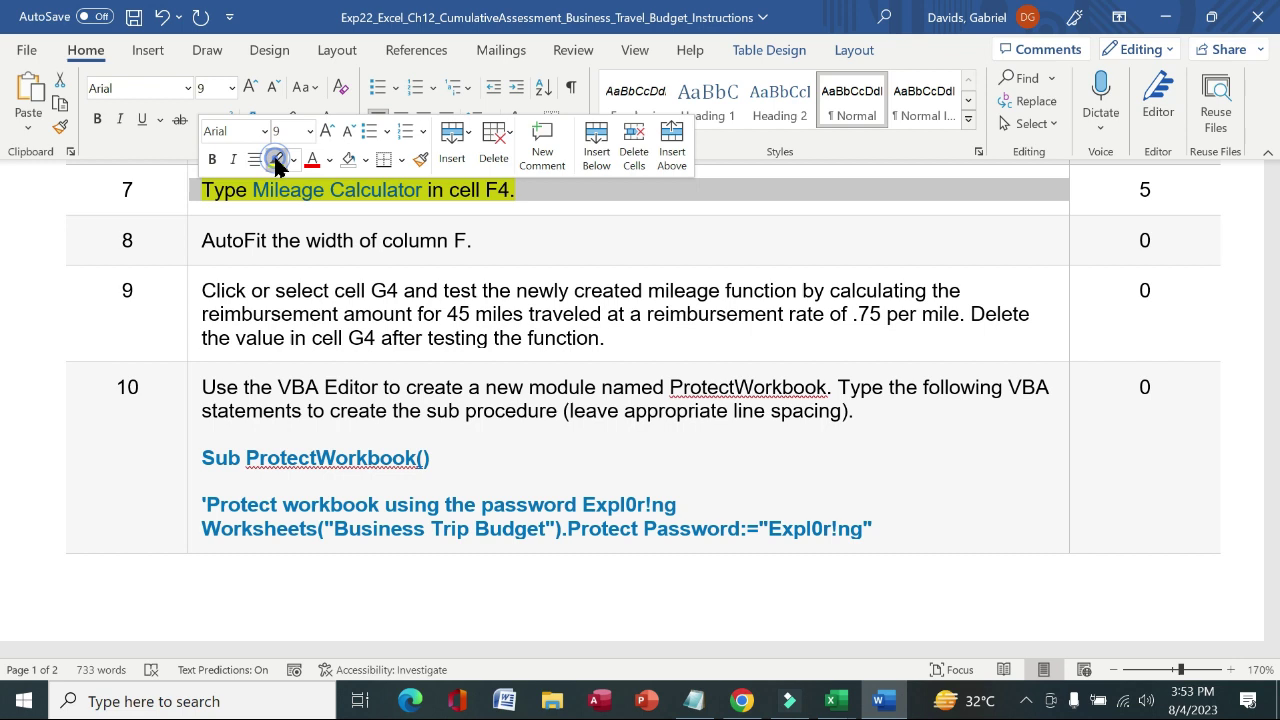
Apply bold and a yellow highlight to step 8's AutoFit instruction and select its text.
click(188, 248)
click(205, 211)
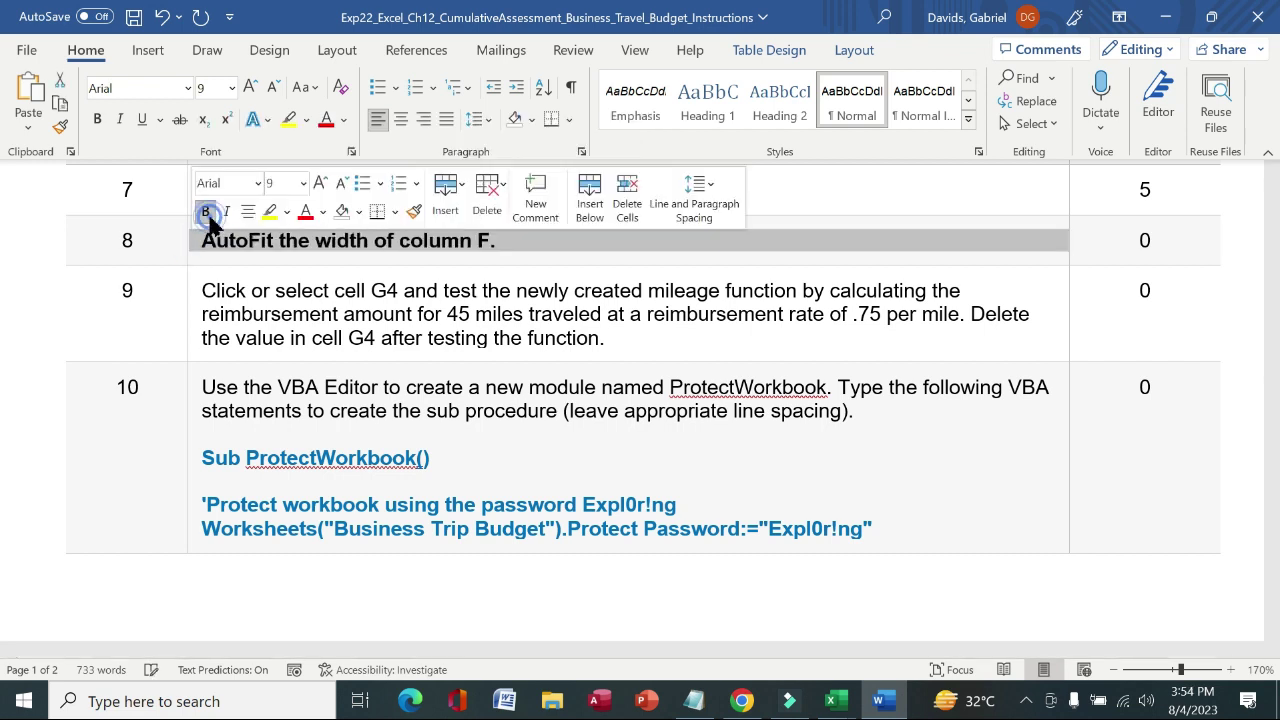
click(270, 213)
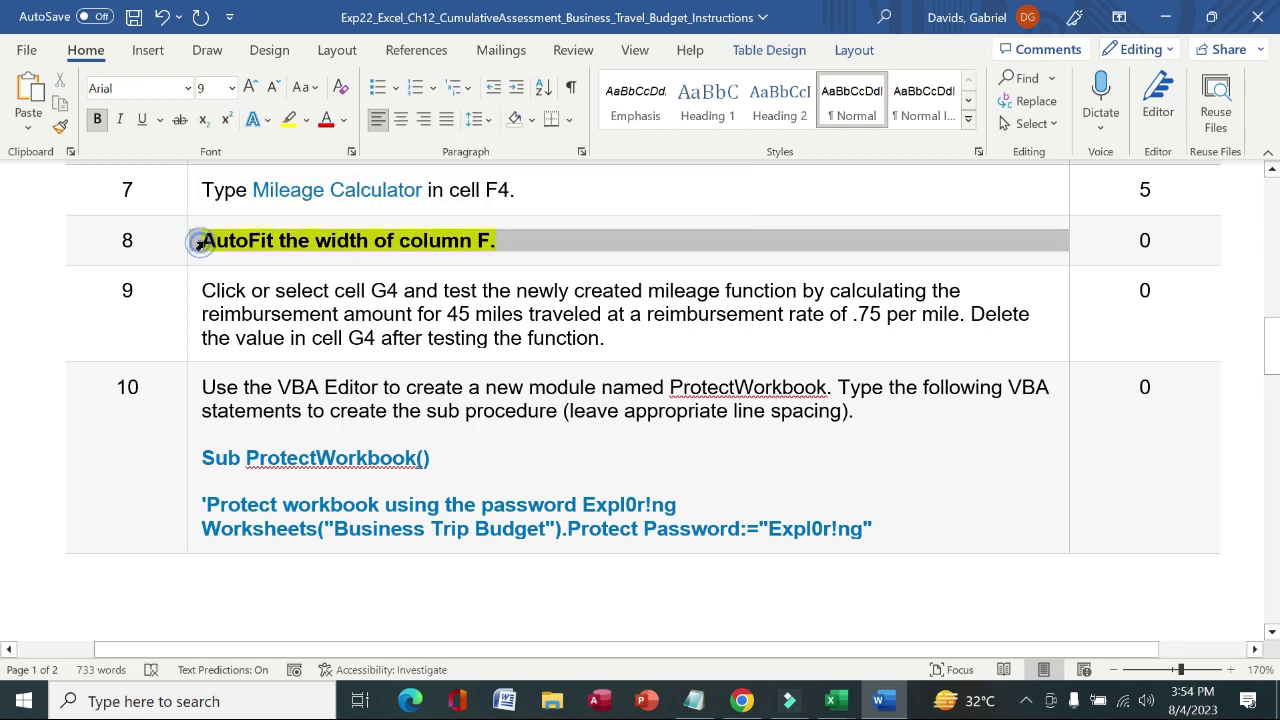
click(224, 247)
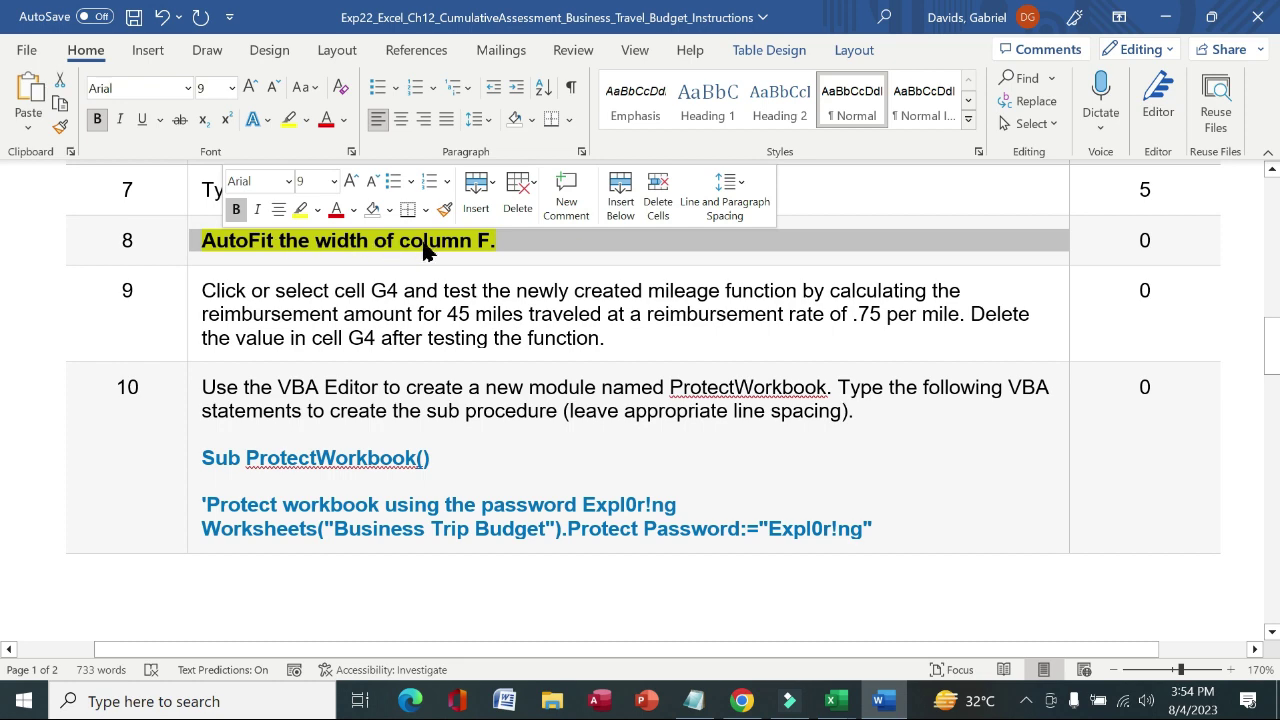
drag(446, 243, 530, 308)
Switch to the Excel budget workbook and AutoFit the width of column F.
click(847, 700)
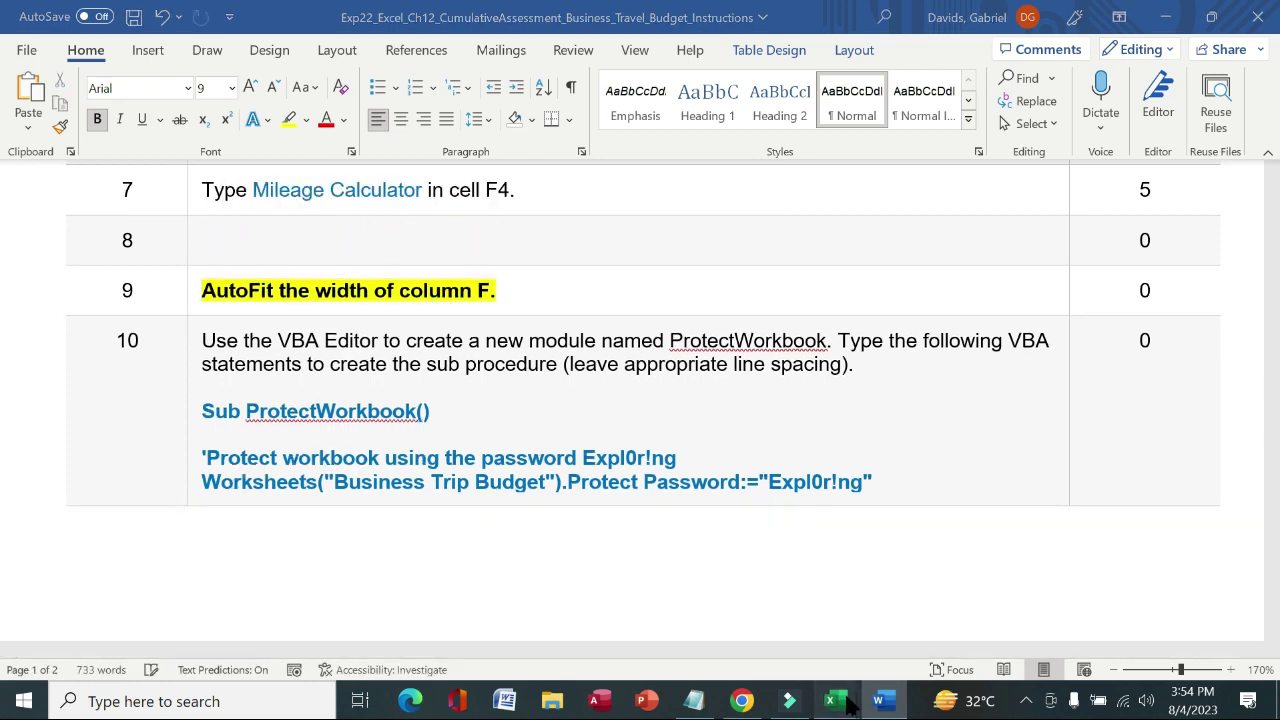
click(772, 640)
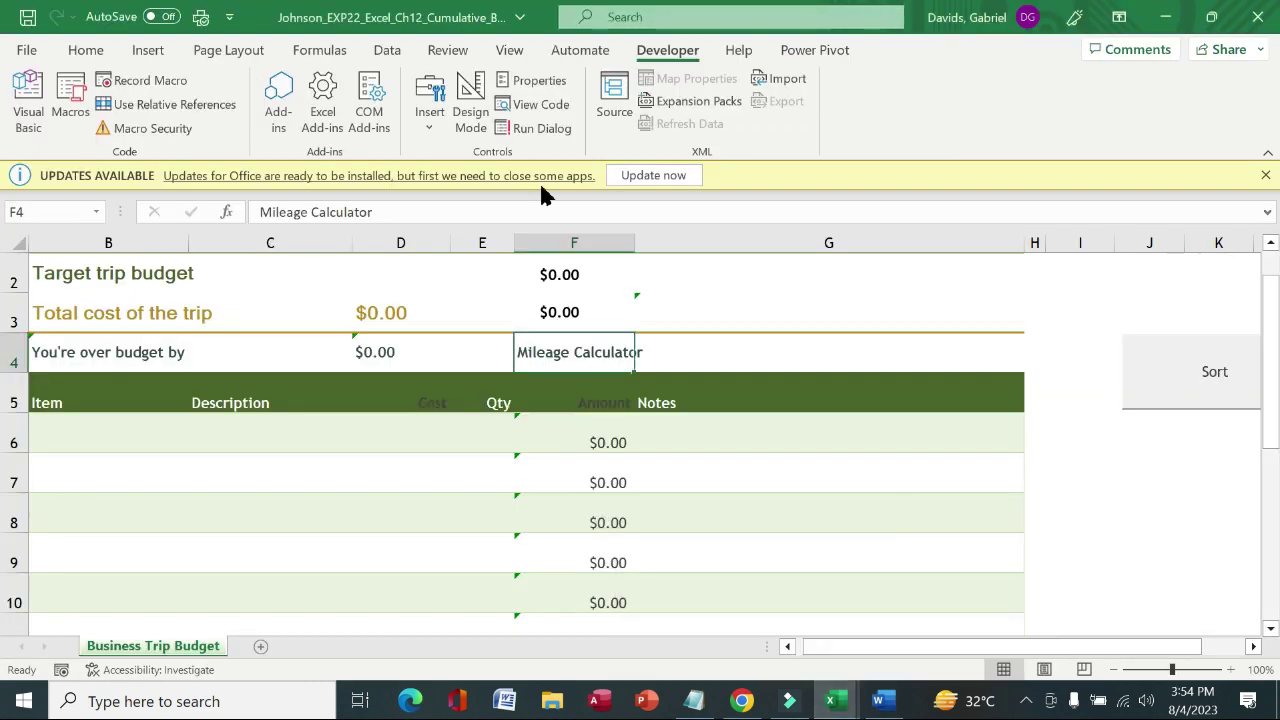
click(589, 242)
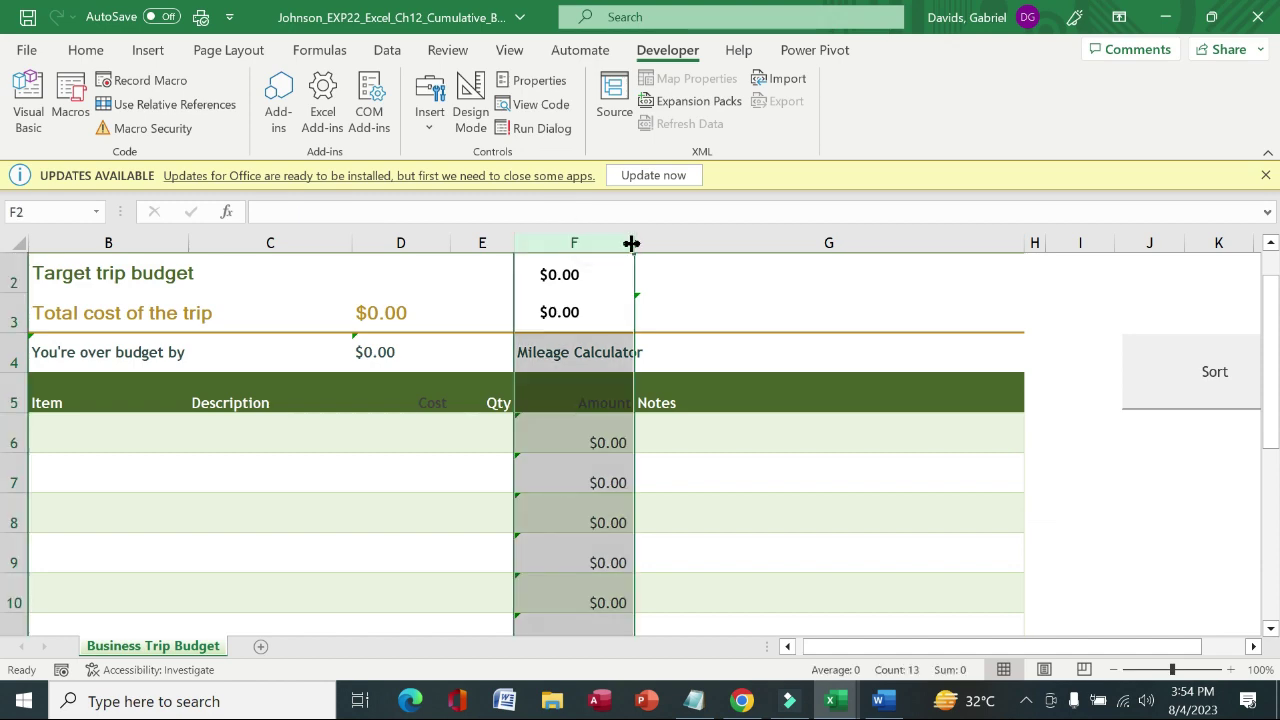
double_click(636, 242)
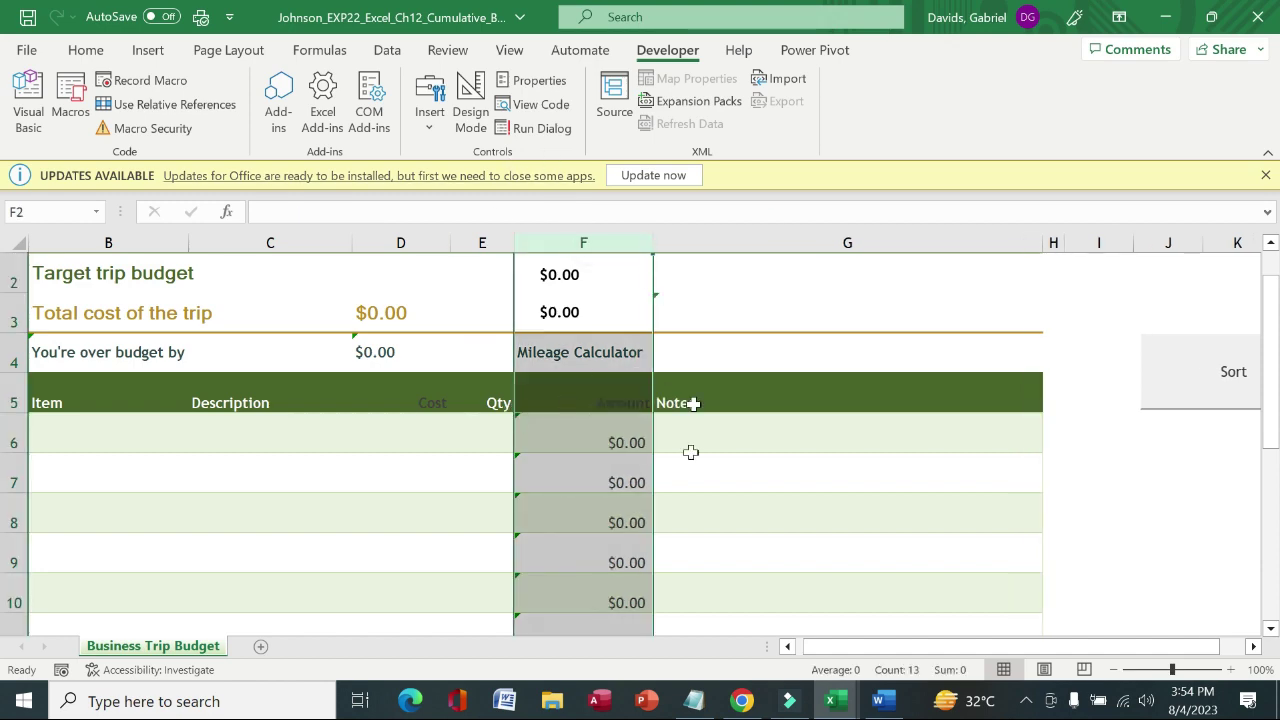
Return to the Word instructions and remove the bold and yellow highlight from the AutoFit sentence.
click(878, 701)
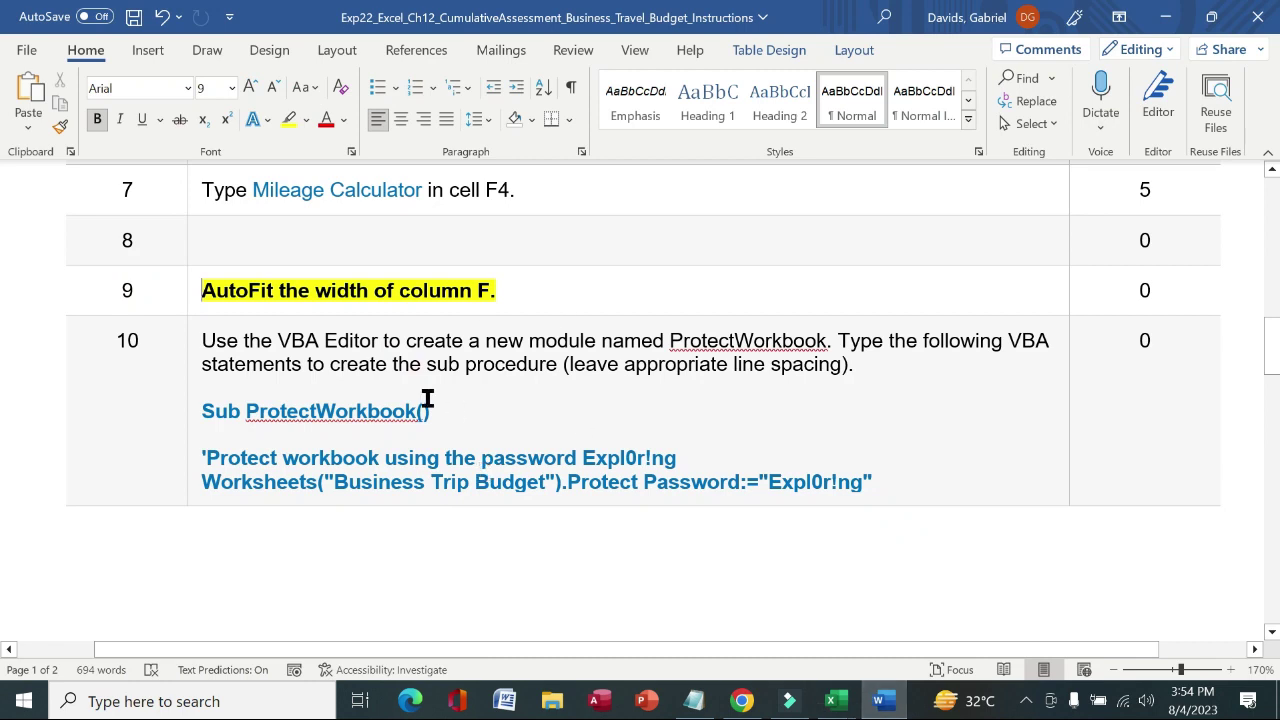
click(192, 297)
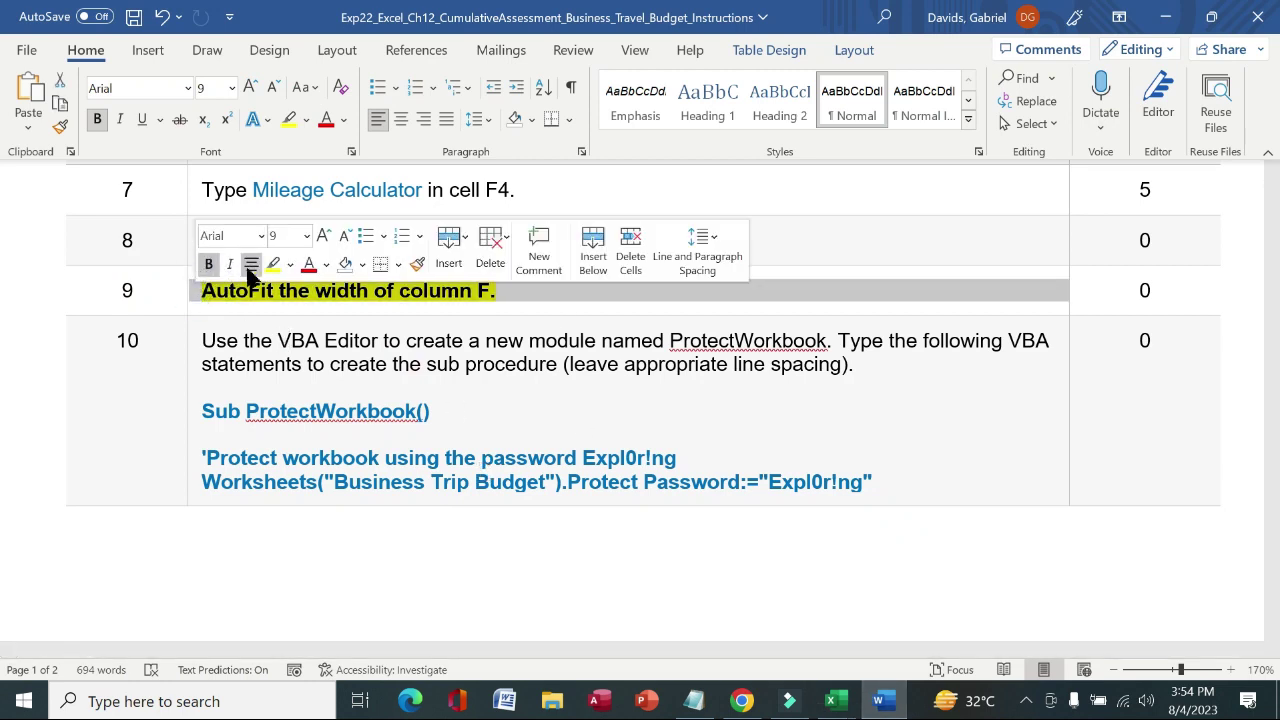
click(208, 264)
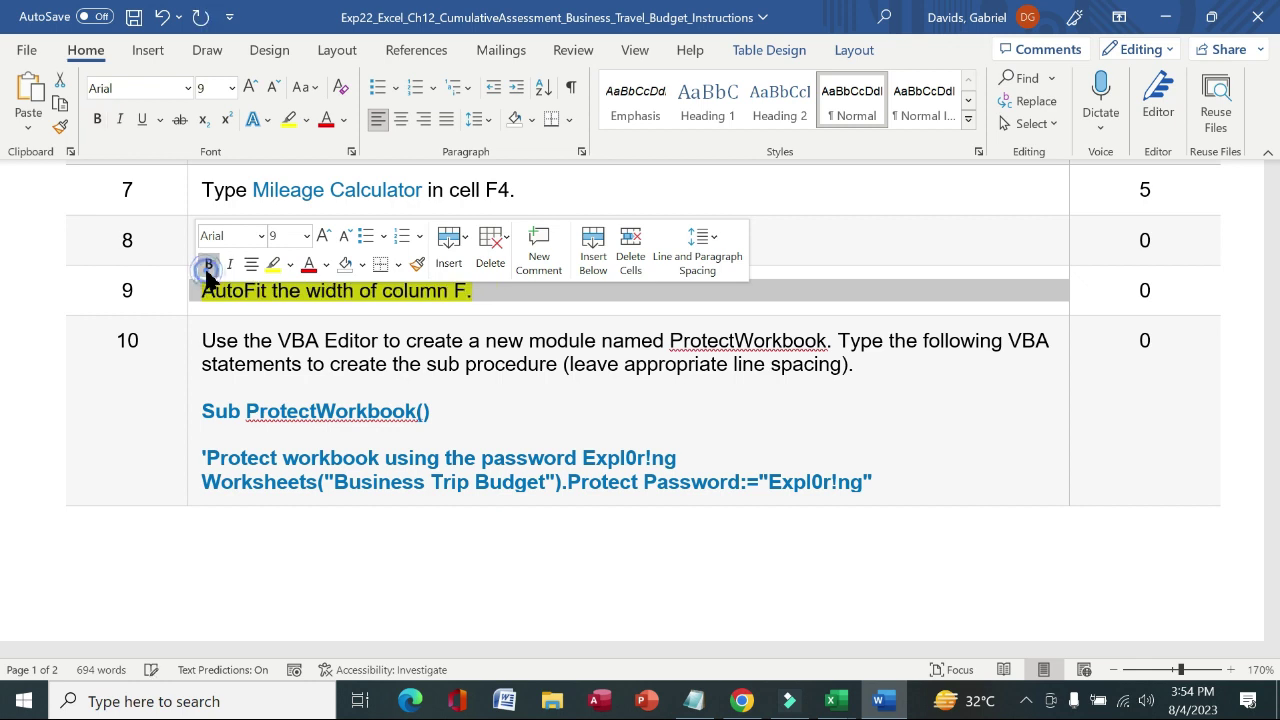
click(274, 265)
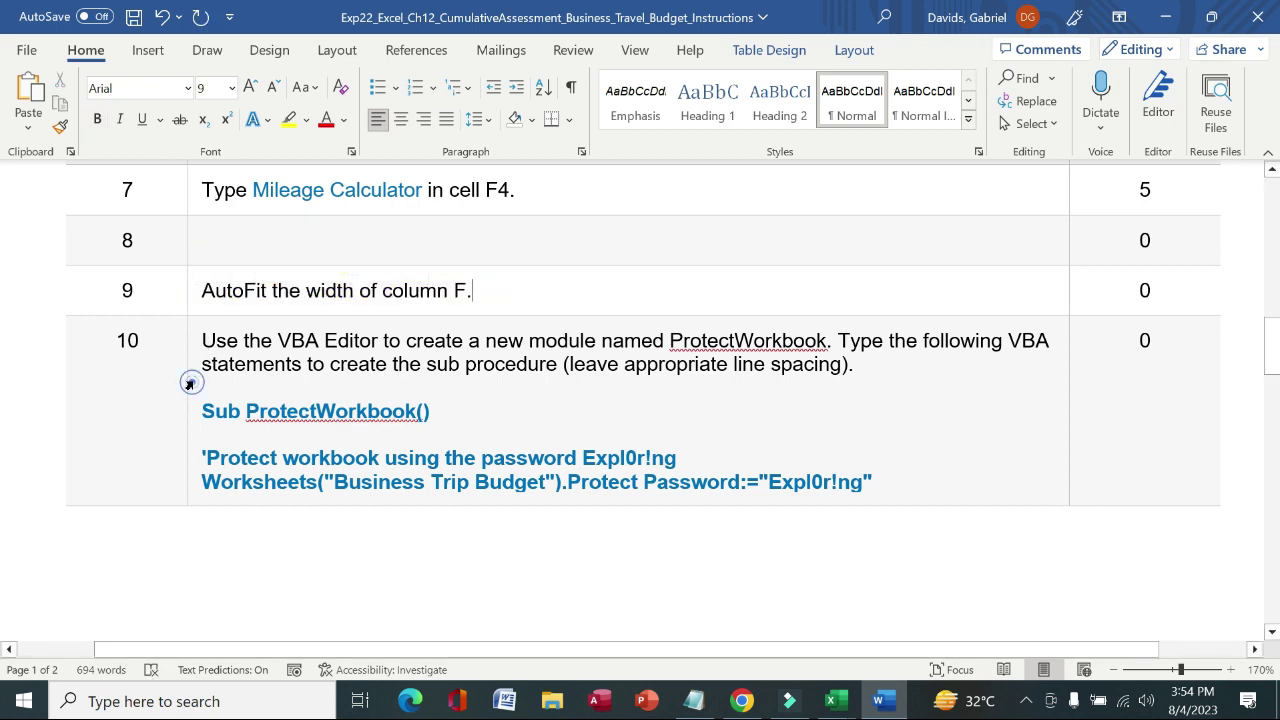
Apply bold and a yellow highlight to step 10, and select its wording about creating a new module named ProtectWorkbook.
click(189, 382)
click(206, 350)
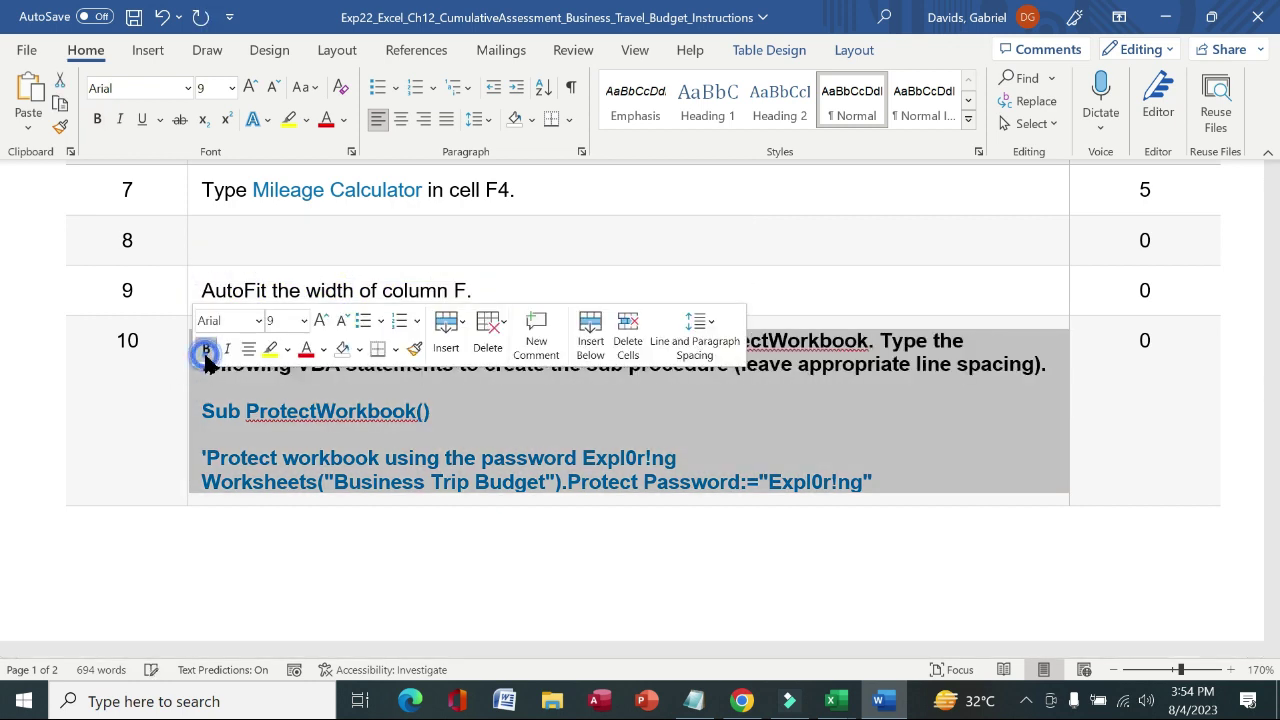
click(268, 355)
click(155, 398)
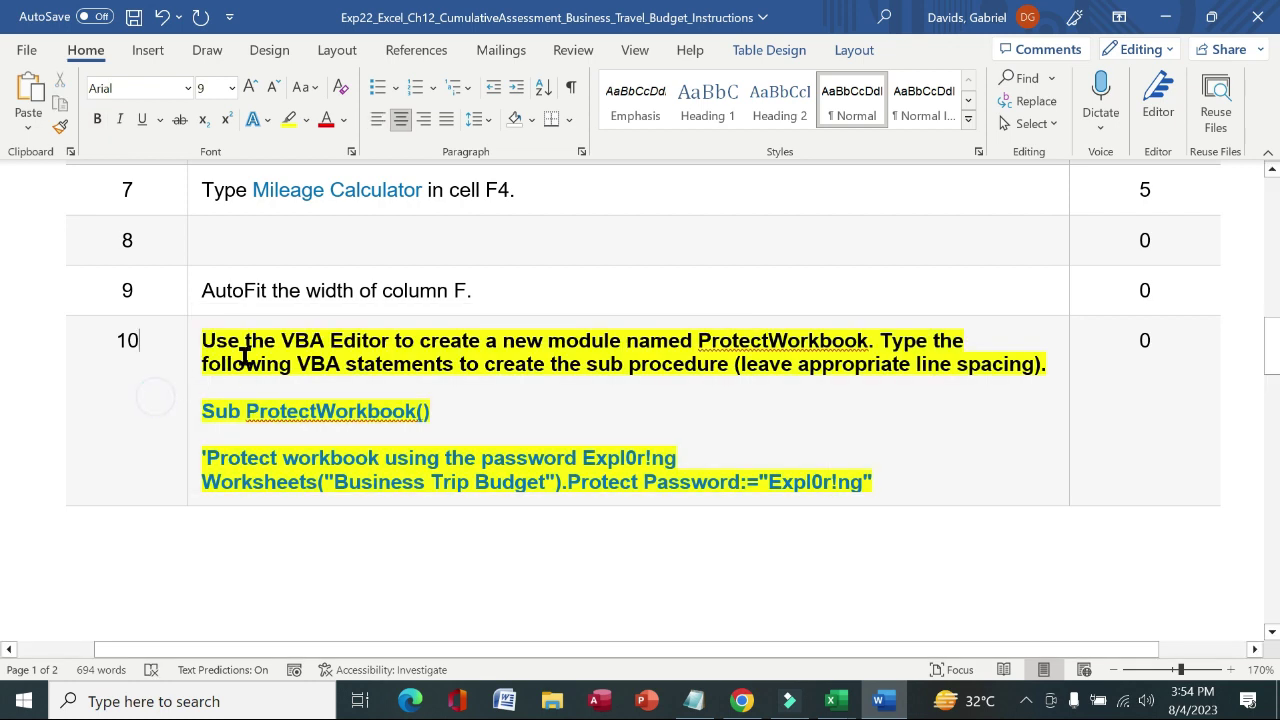
drag(244, 341, 694, 338)
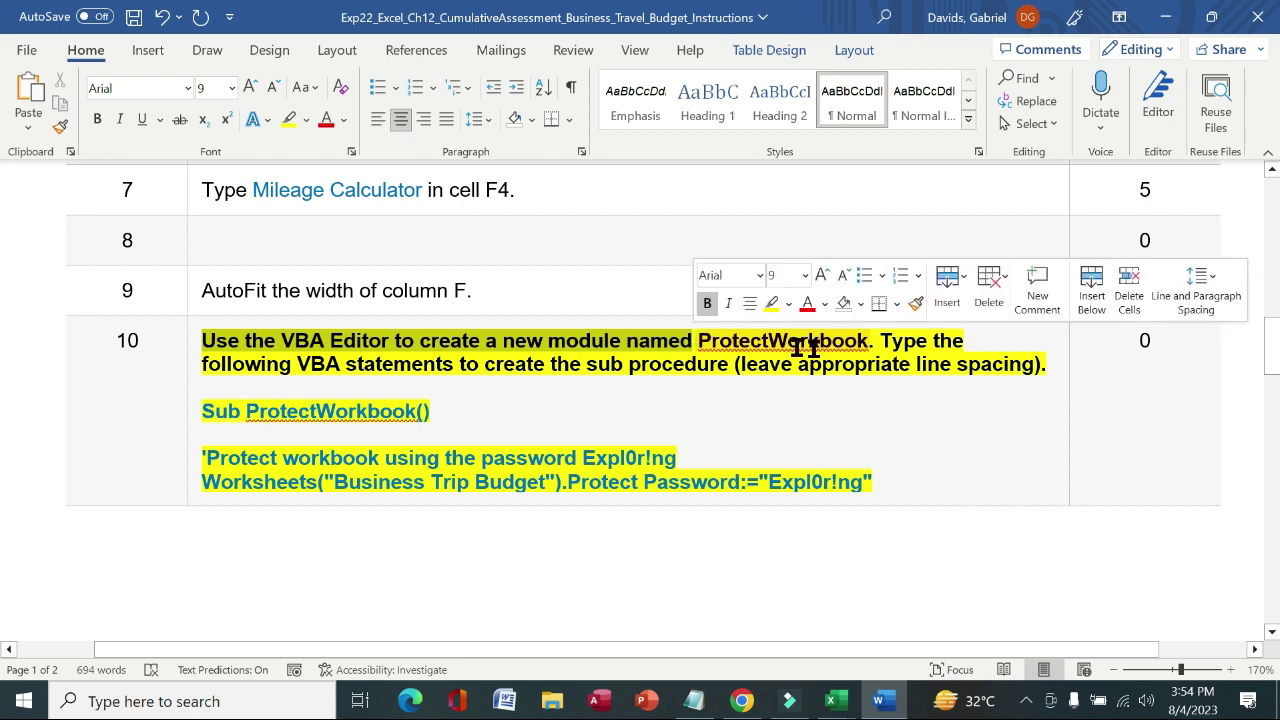
drag(866, 341, 702, 341)
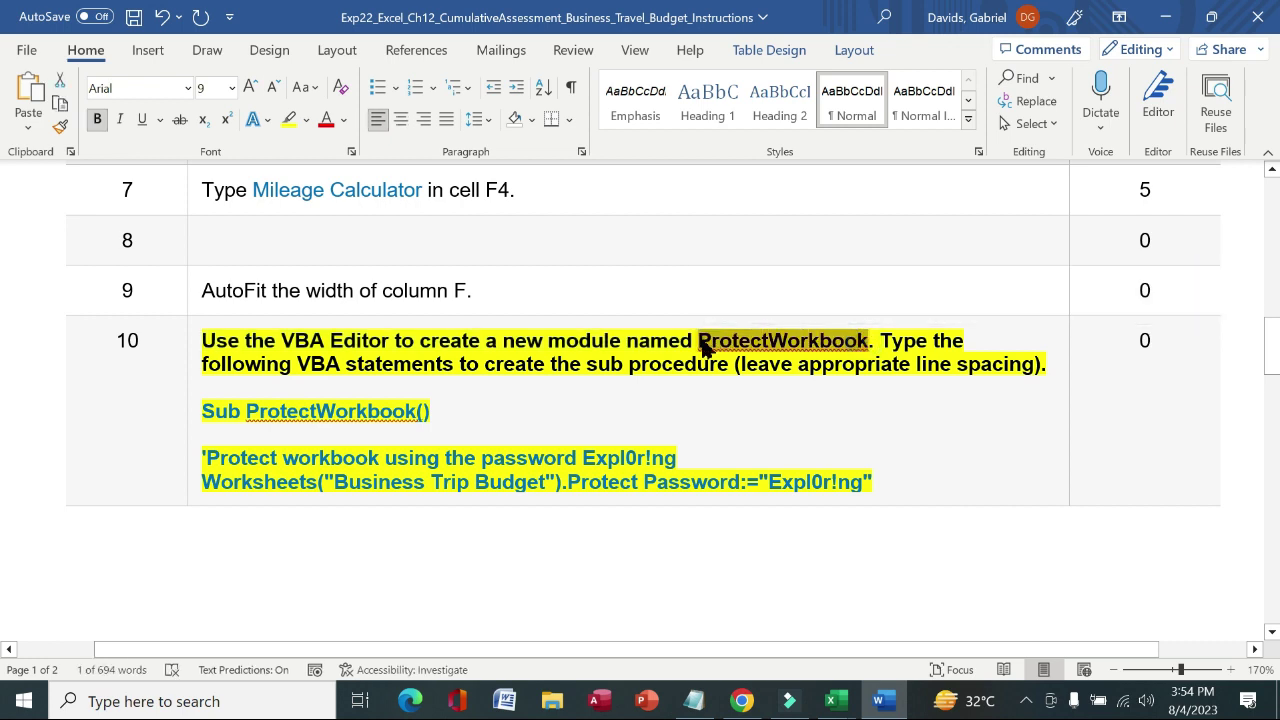
click(703, 342)
drag(213, 343, 693, 341)
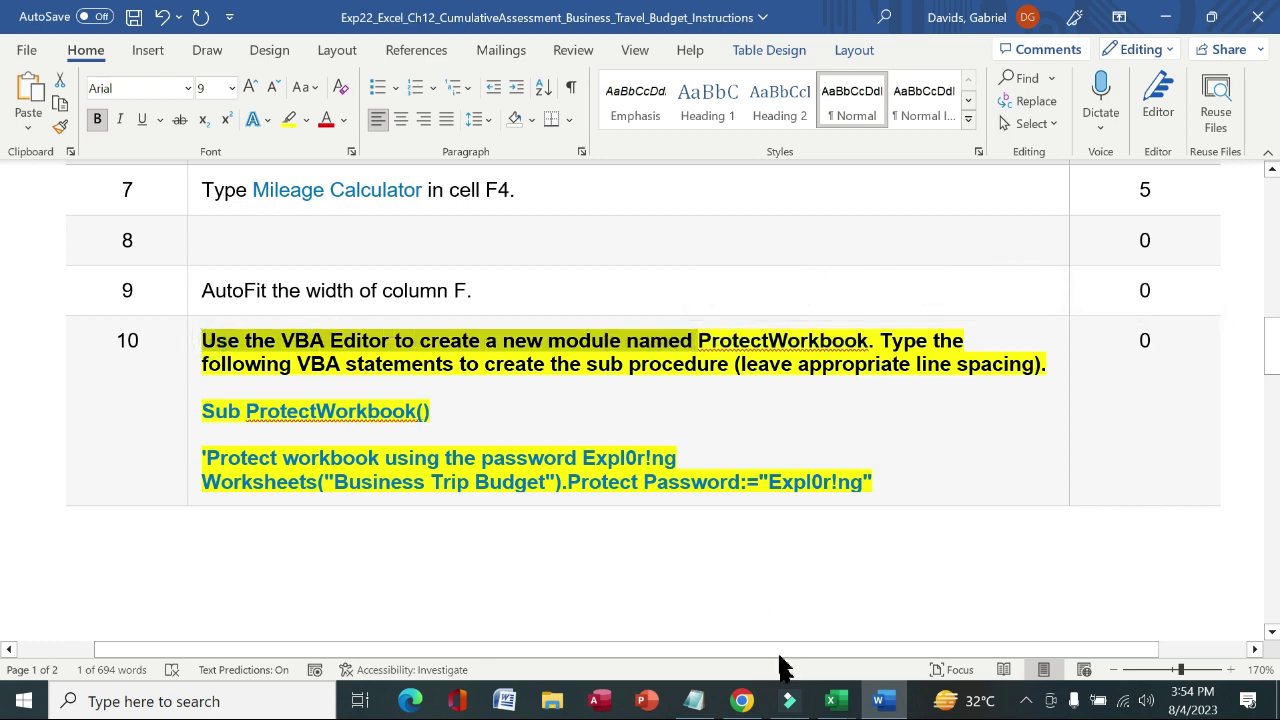
Switch to Excel, open the Visual Basic Editor and insert another standard module into the budget workbook's project.
click(830, 701)
click(745, 630)
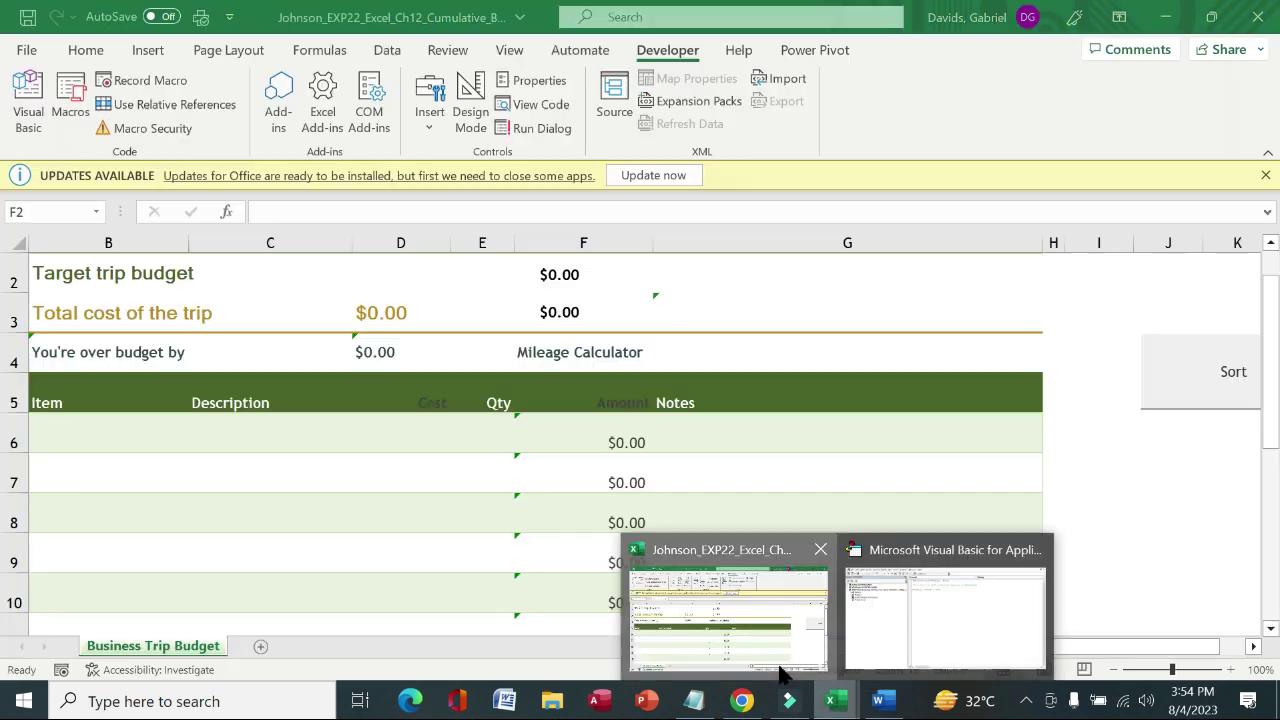
click(30, 100)
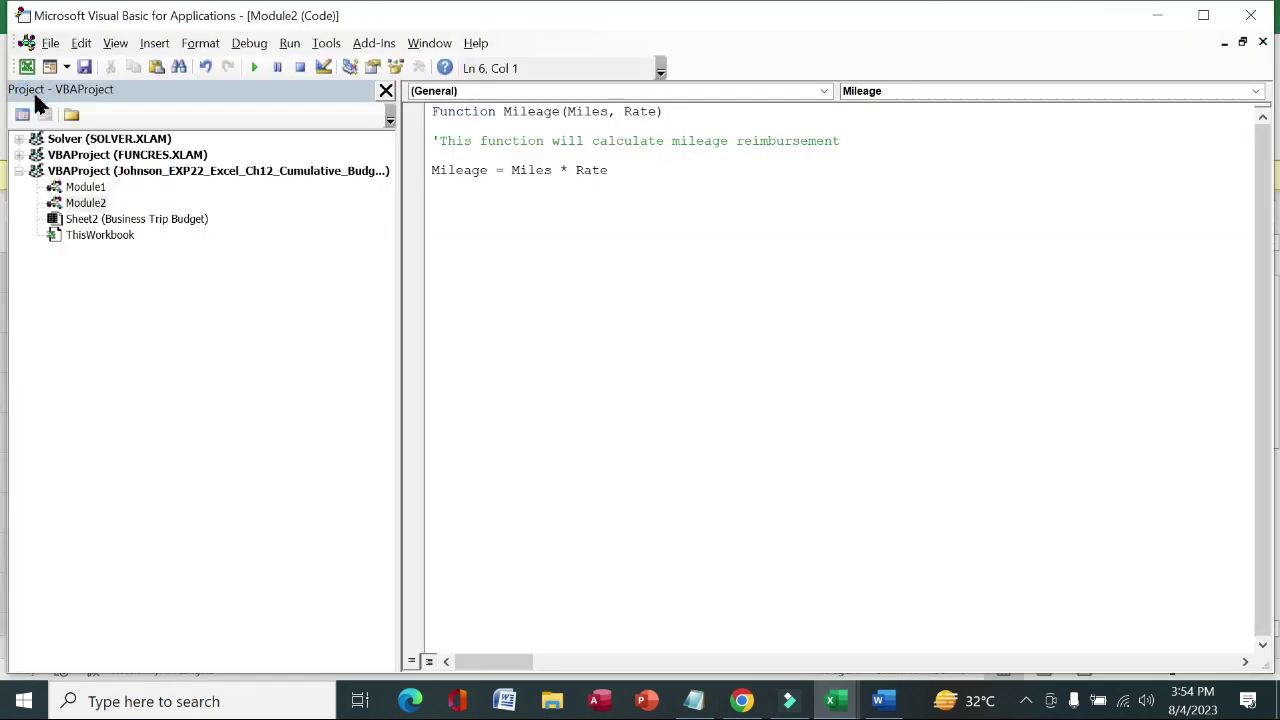
click(86, 203)
right_click(86, 203)
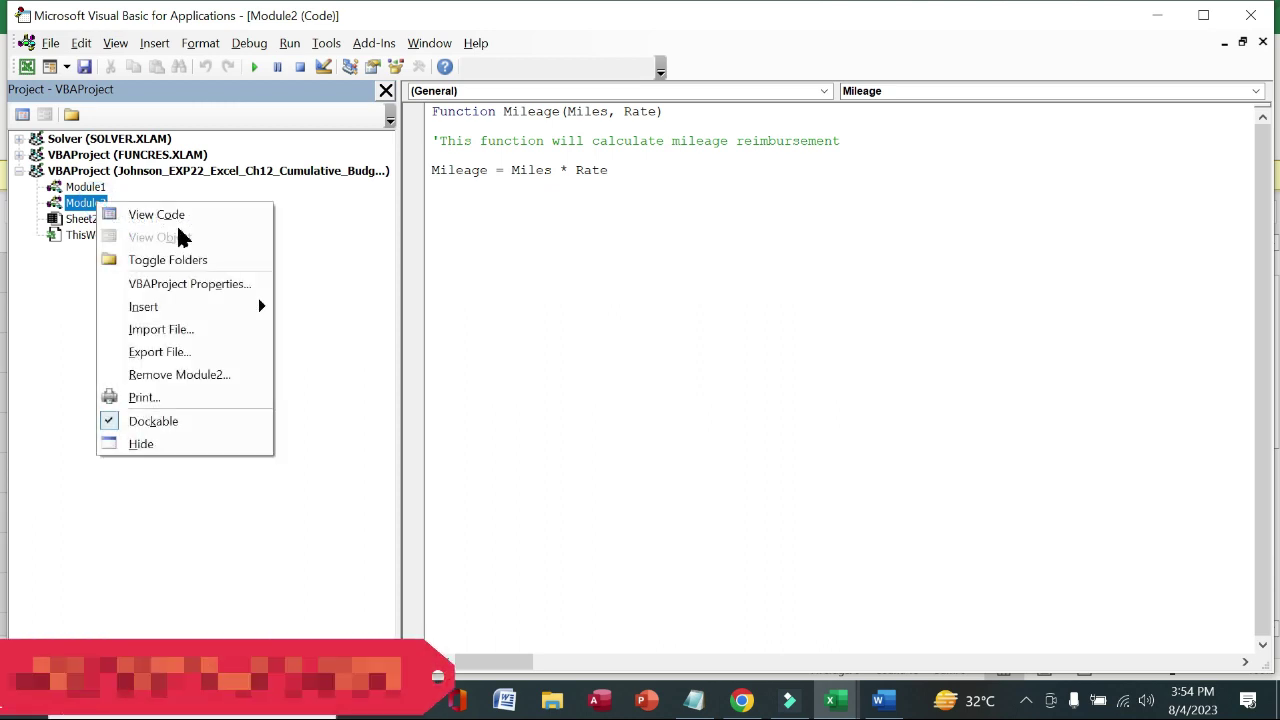
mouse_move(222, 313)
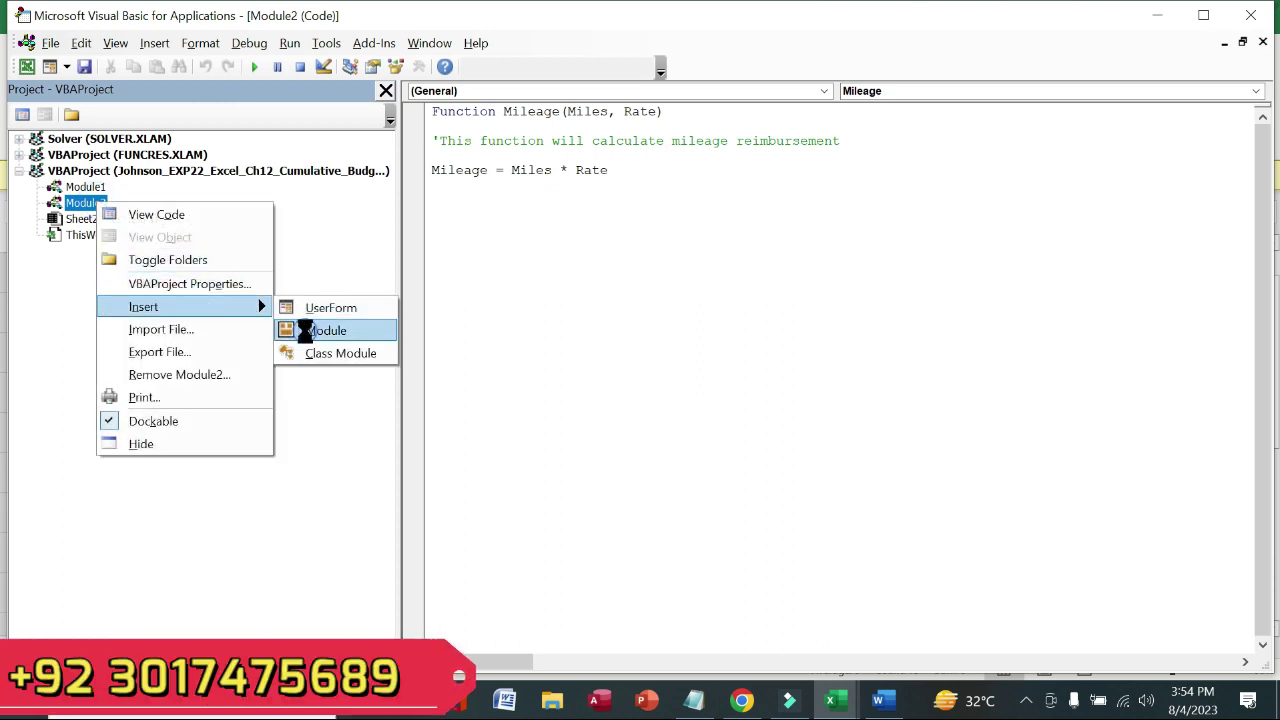
click(305, 331)
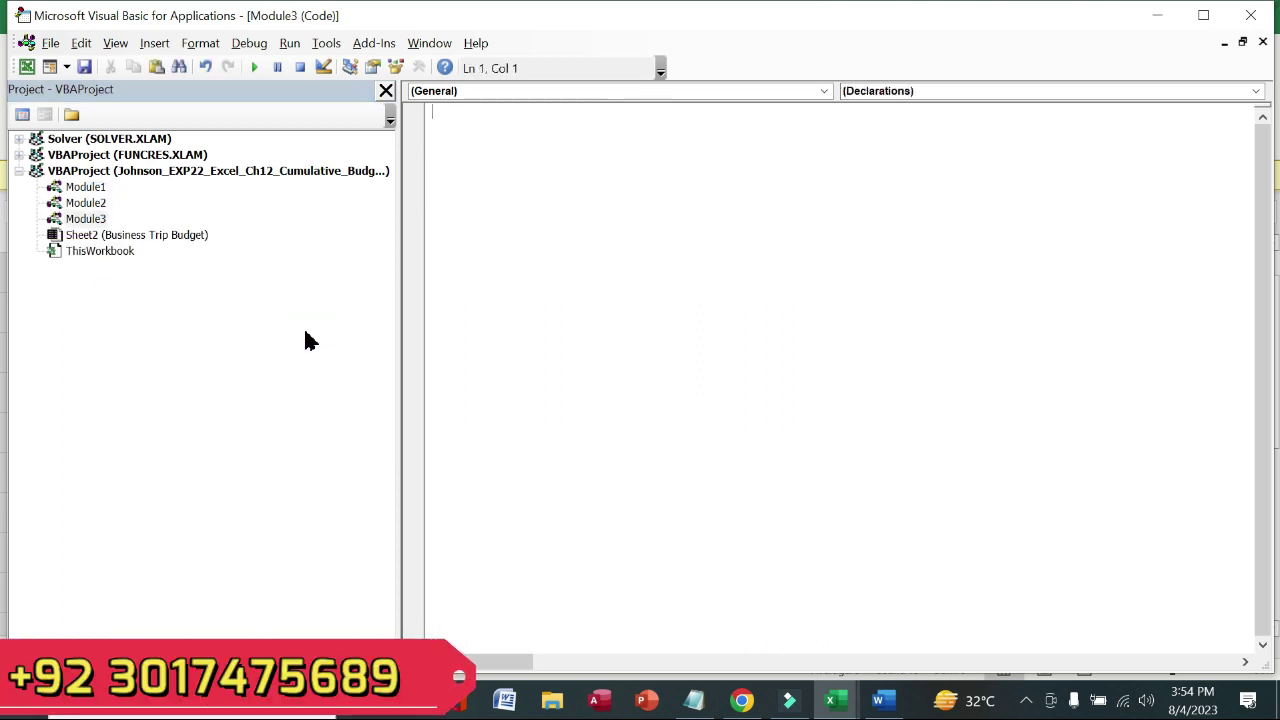
Open the project properties from the third module and enter ProtectWorkbook as the project name.
click(98, 221)
right_click(100, 224)
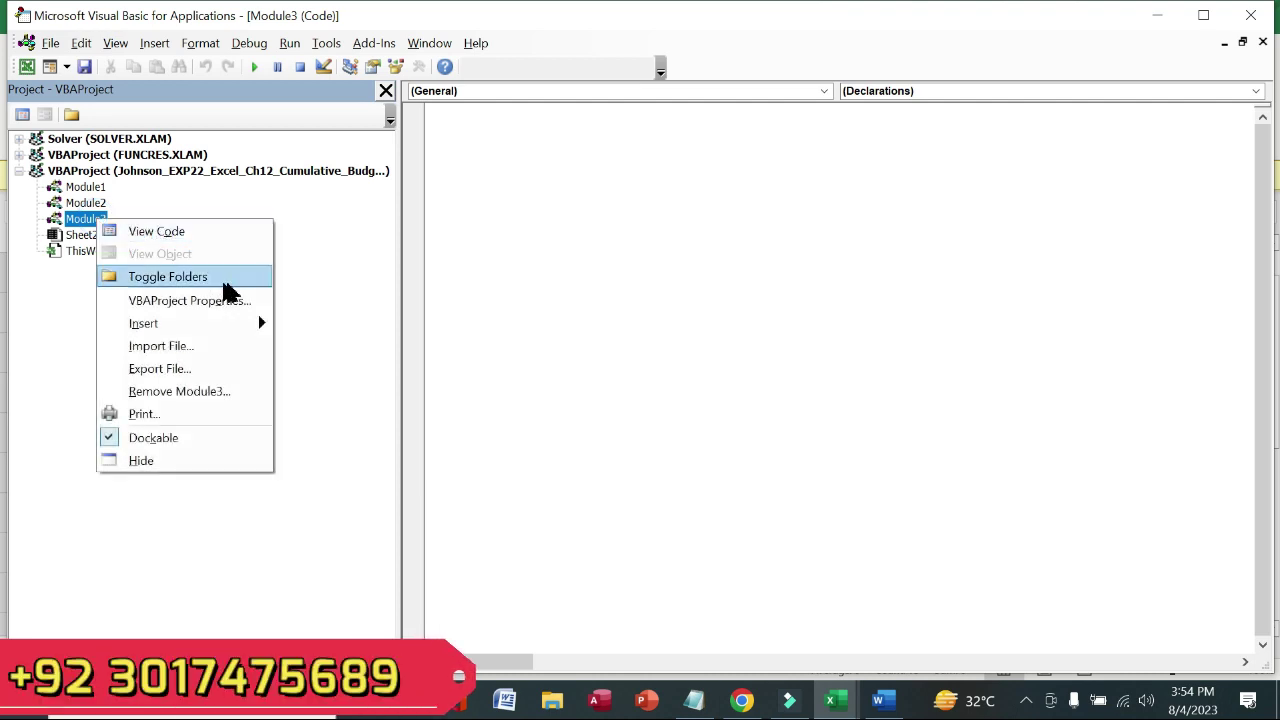
click(240, 300)
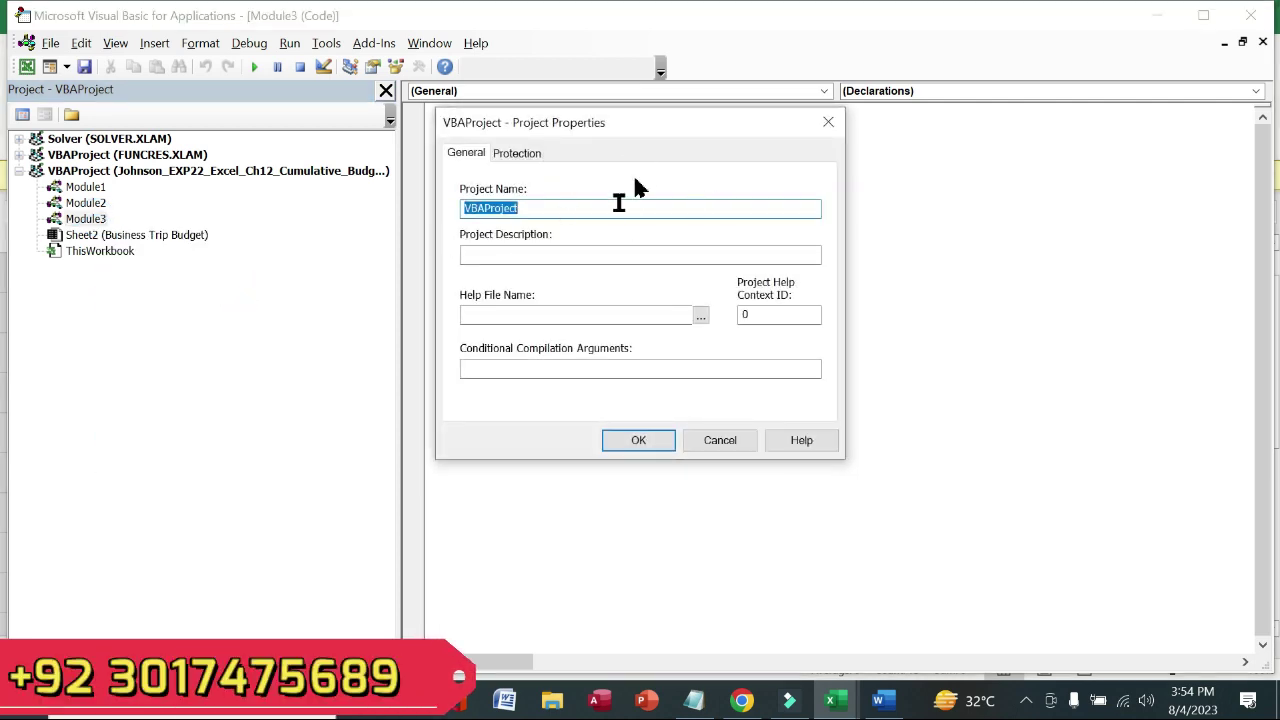
text(ProtectWorkbook)
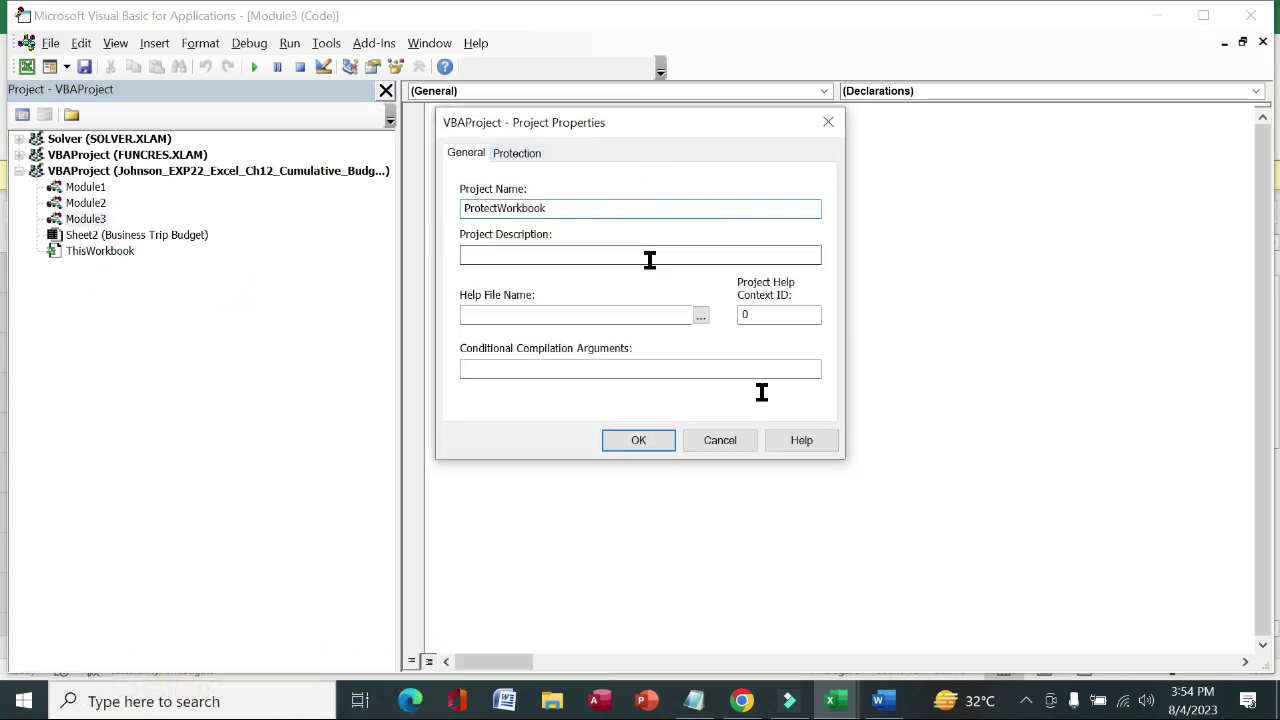
Copy step 10's ProtectWorkbook procedure, including the sheet protection password, from the Word instructions into the empty third module, accepting the project properties.
click(878, 700)
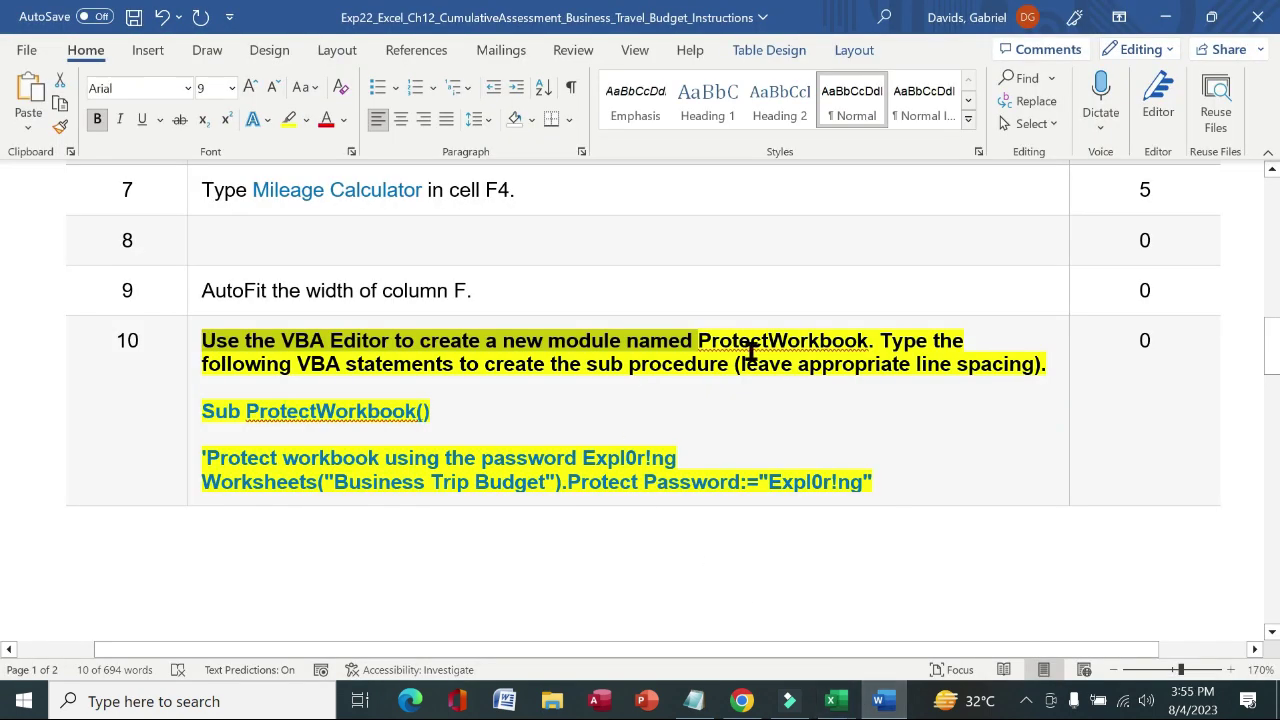
drag(885, 341, 1060, 362)
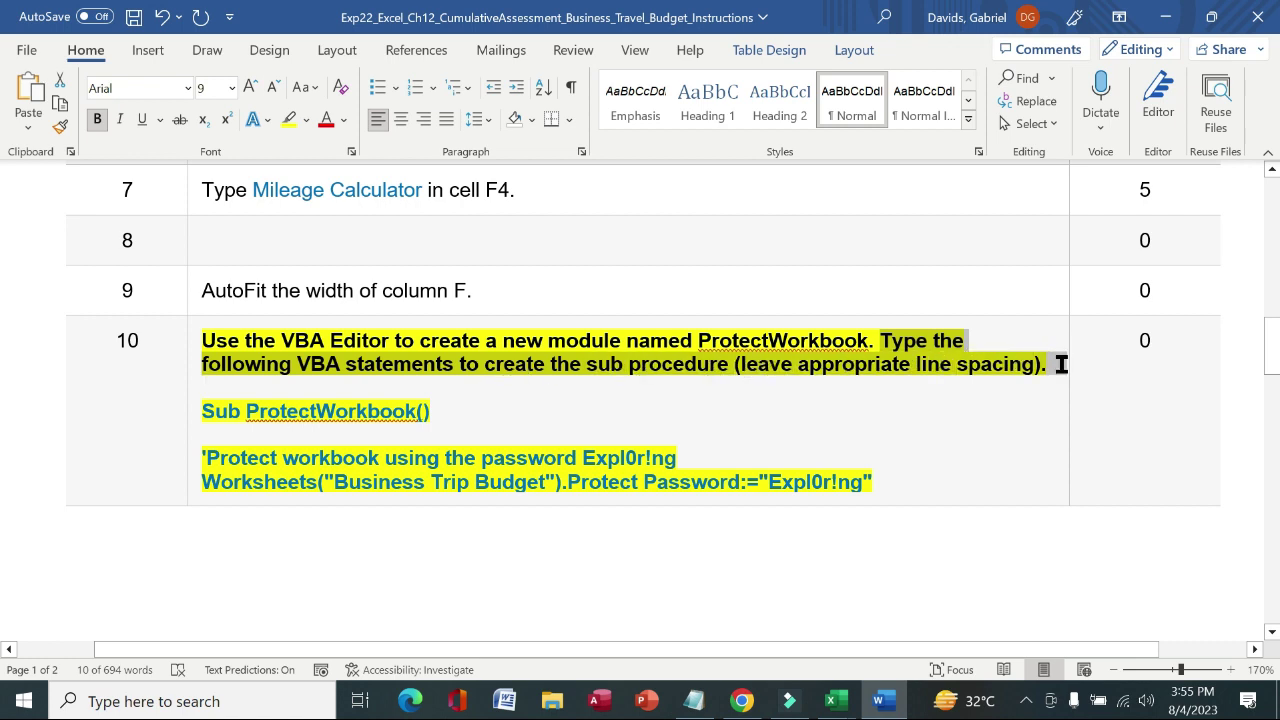
drag(1061, 364, 1061, 364)
drag(206, 413, 864, 482)
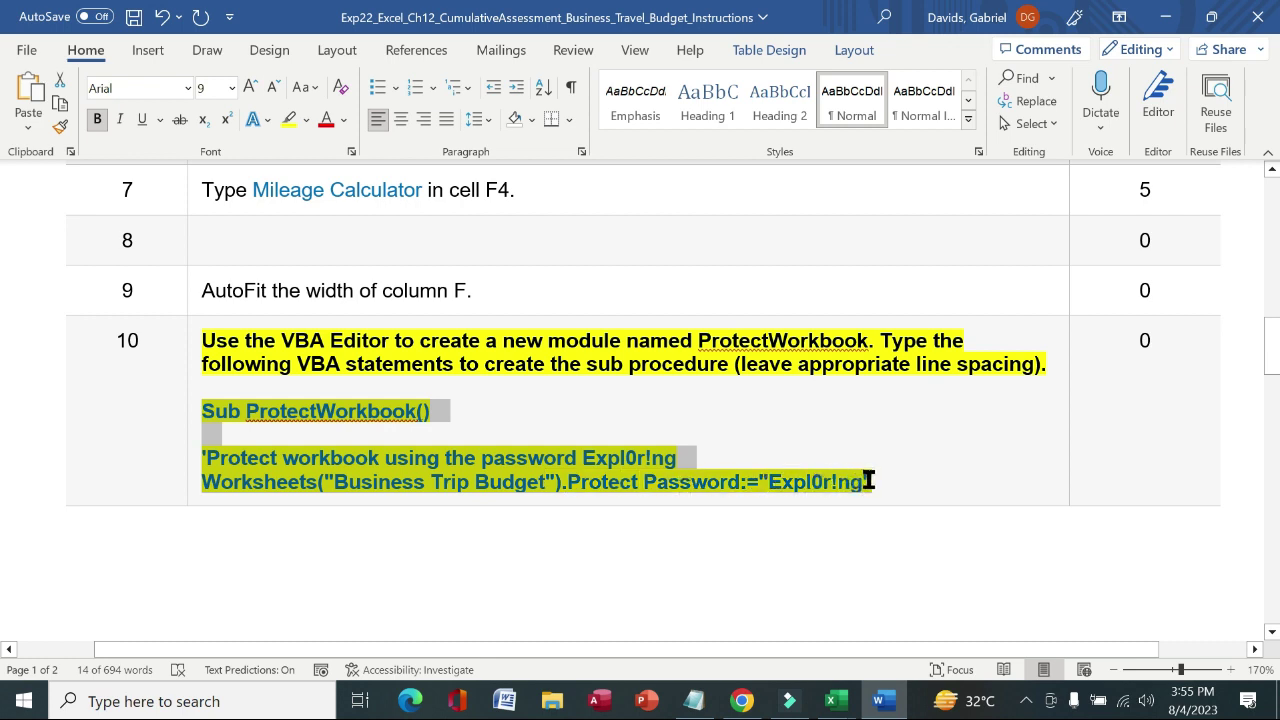
drag(870, 479, 873, 483)
key(ctrl+c)
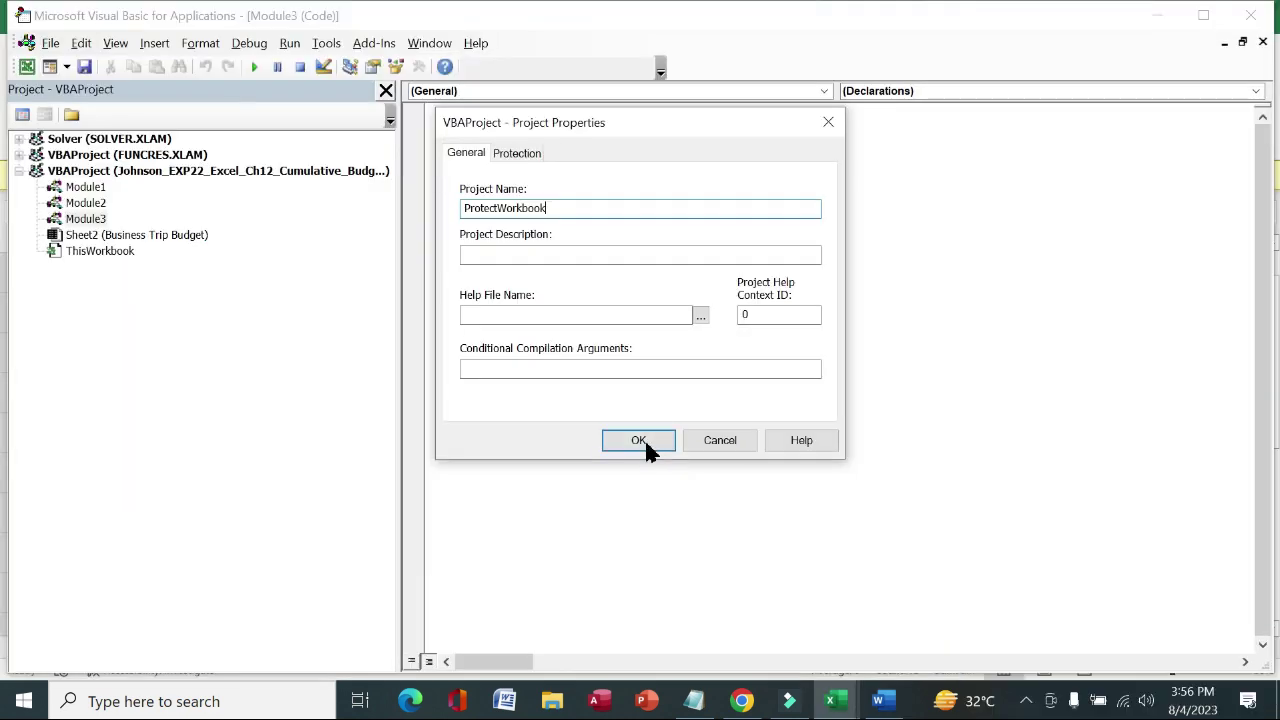
click(646, 450)
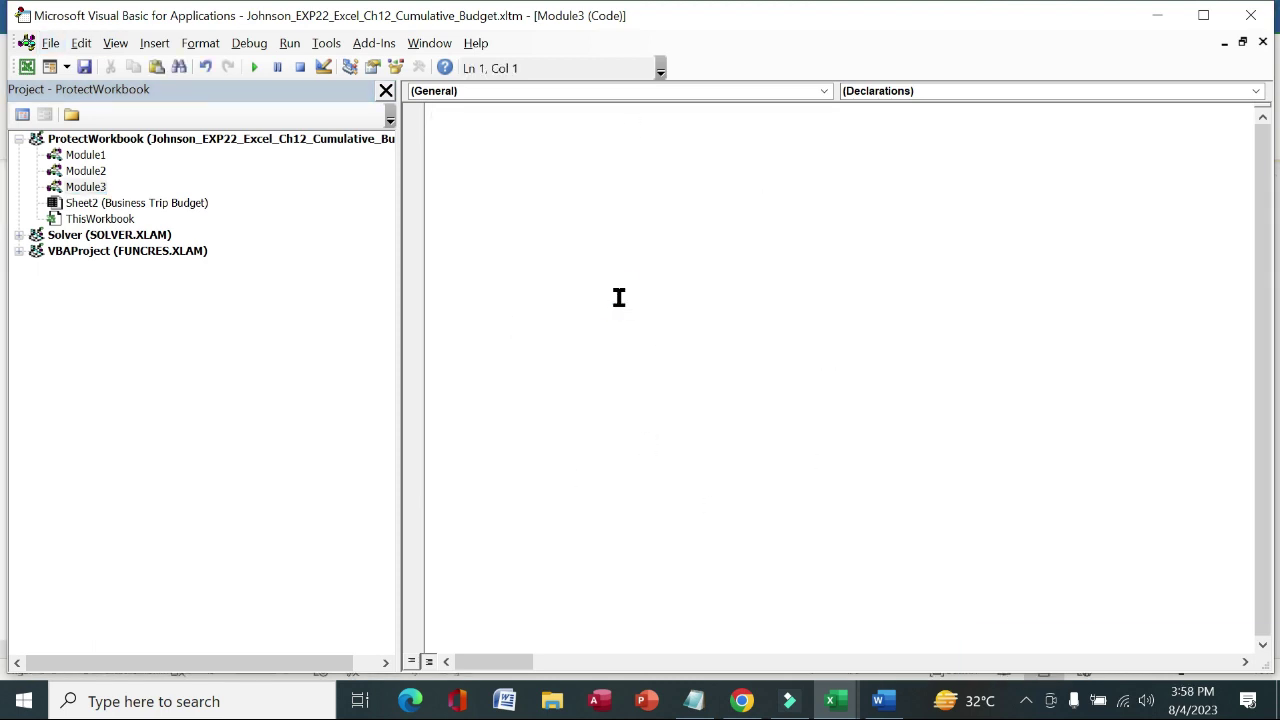
key(ctrl+v)
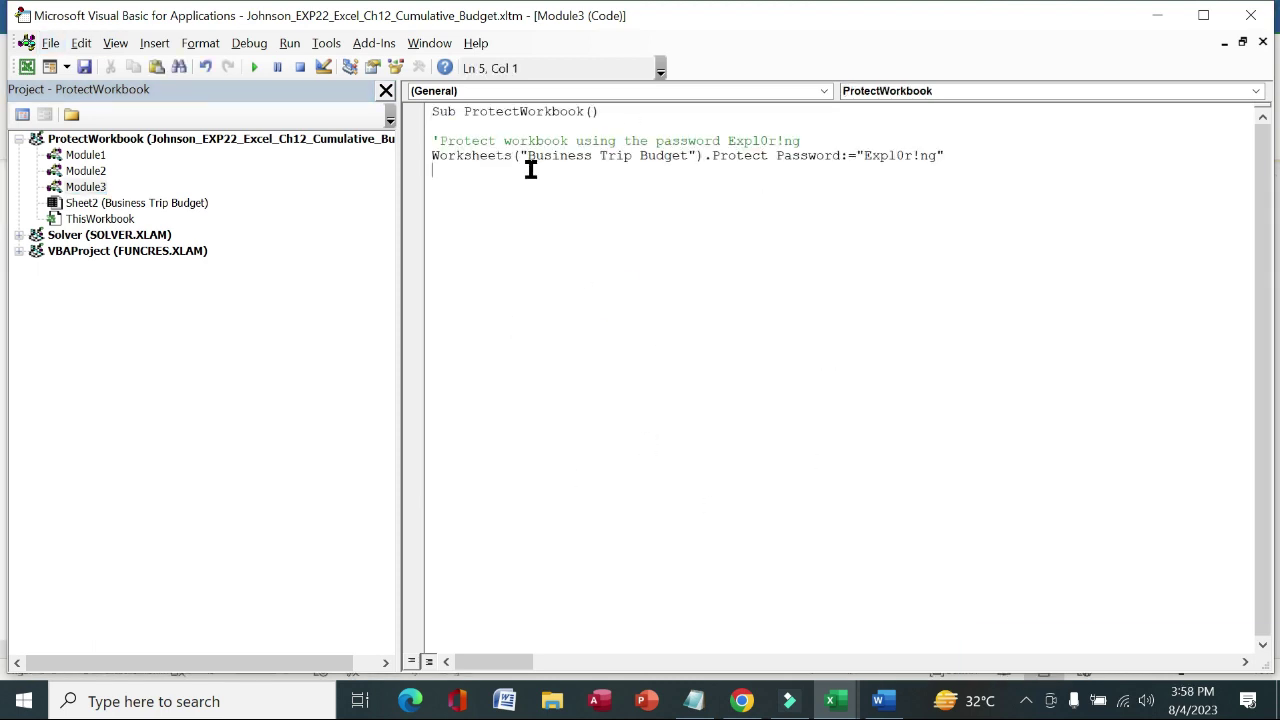
Return to the Word instructions and remove the bold and yellow highlight from step 10.
click(884, 701)
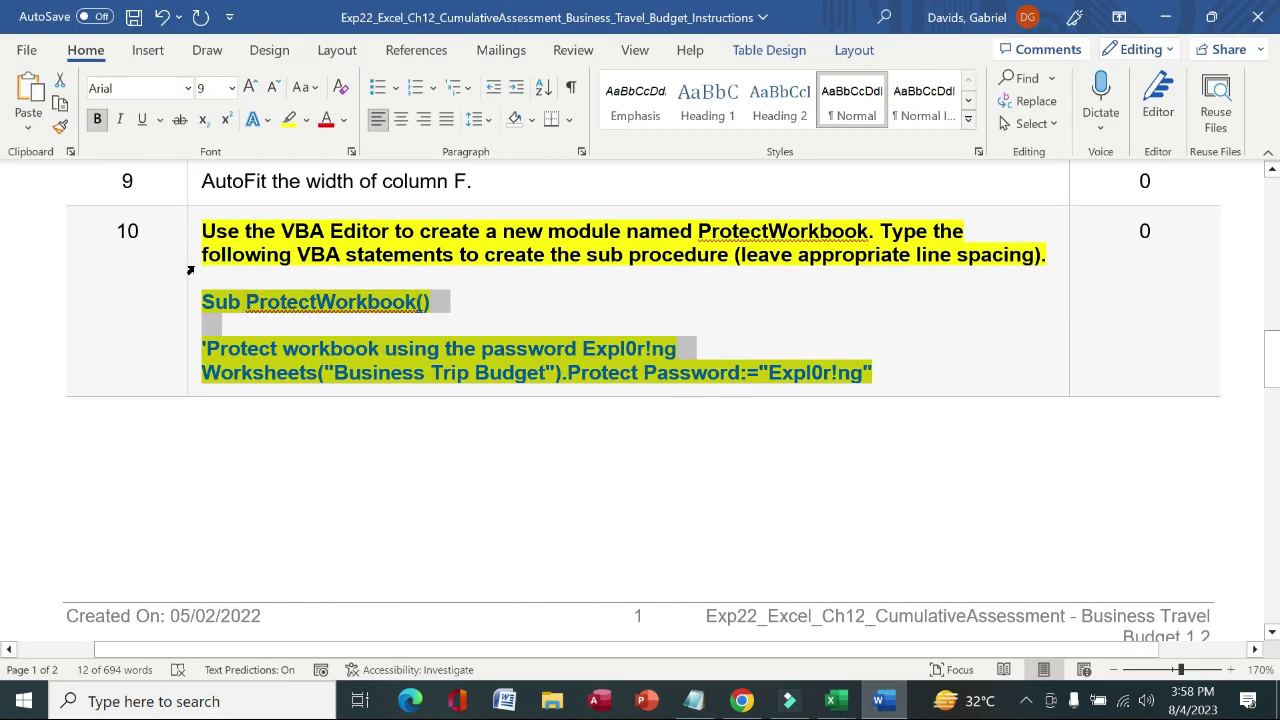
click(190, 270)
click(207, 233)
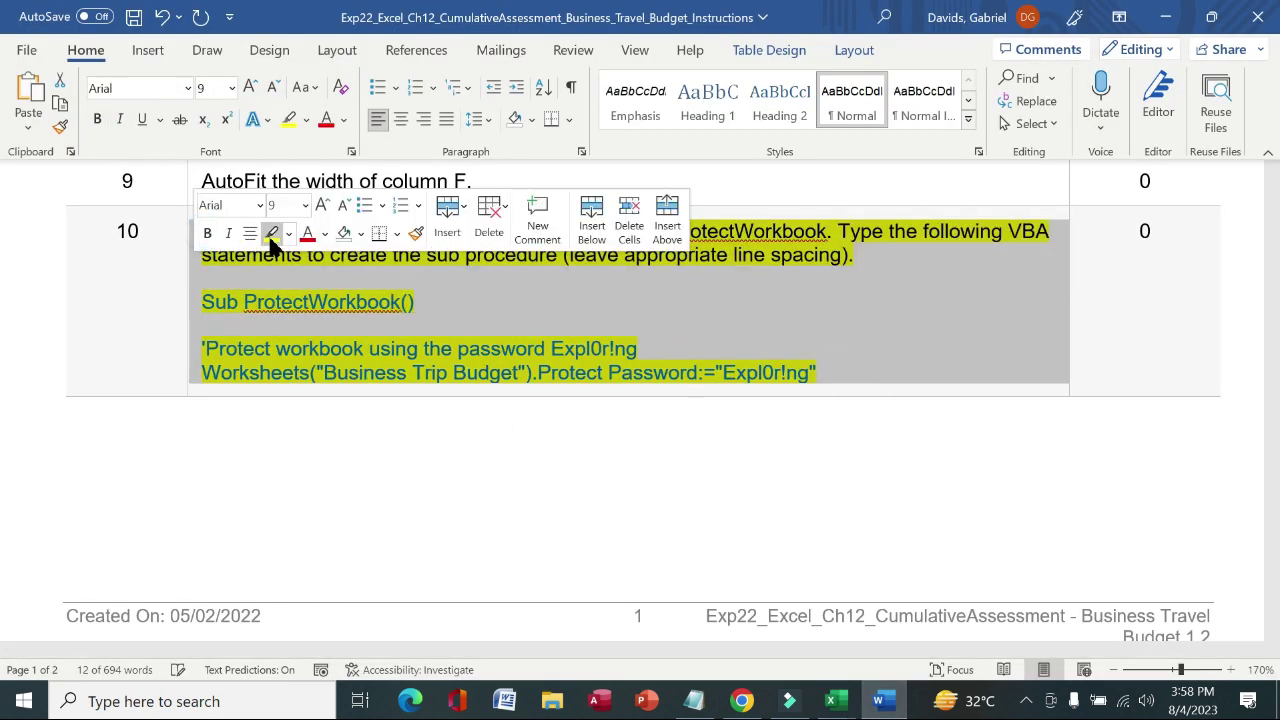
click(270, 236)
click(855, 378)
Apply bold and a yellow highlight to step 11 about the UnprotectWorkbook module.
drag(1272, 392, 5, 487)
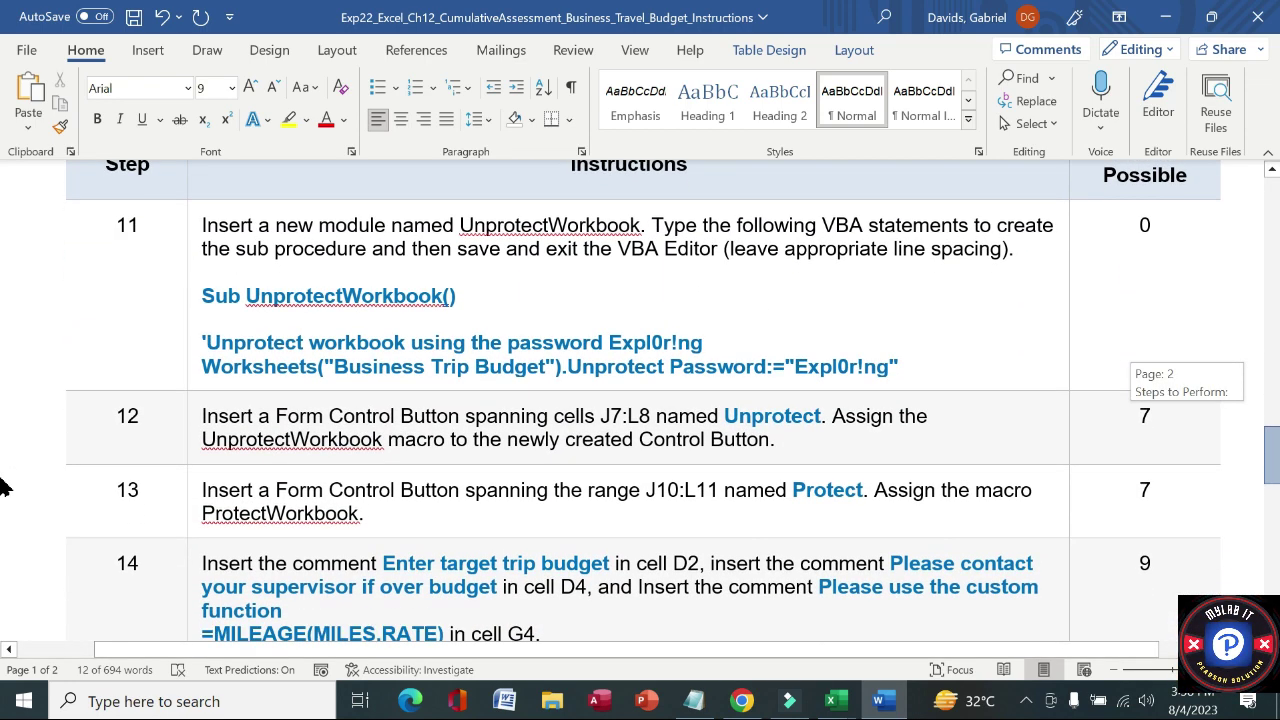
click(443, 428)
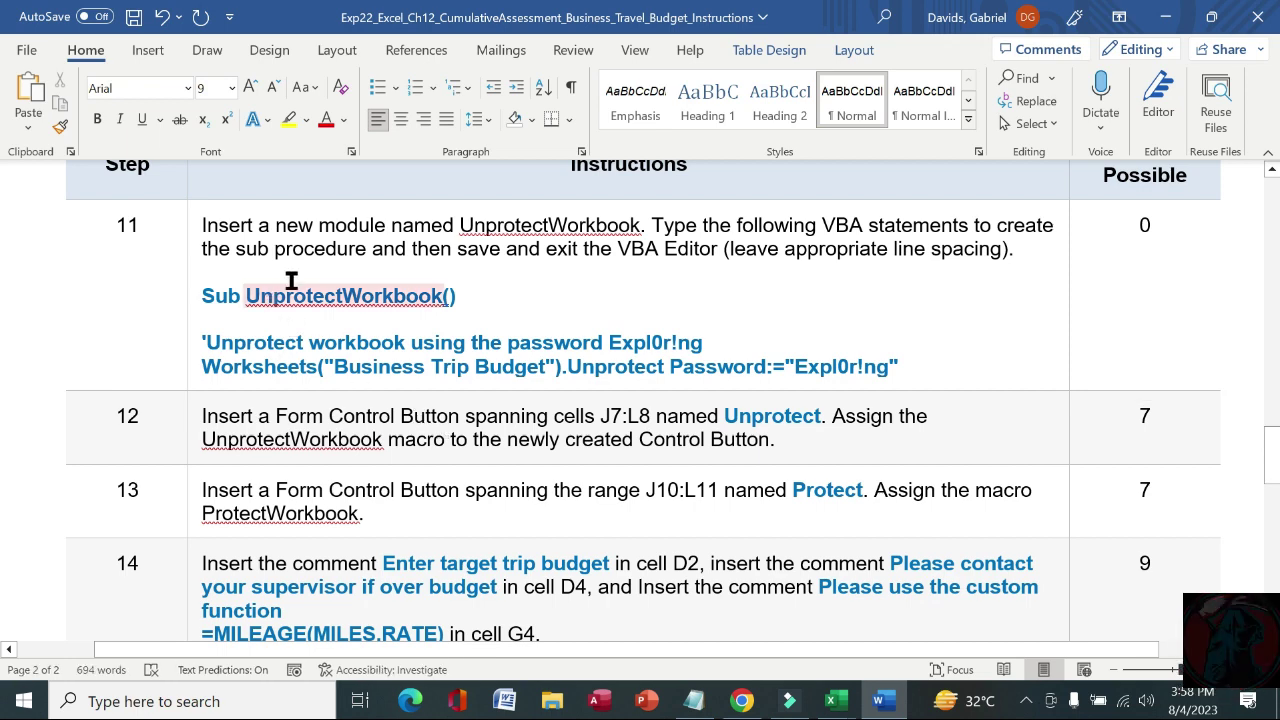
click(189, 306)
click(205, 272)
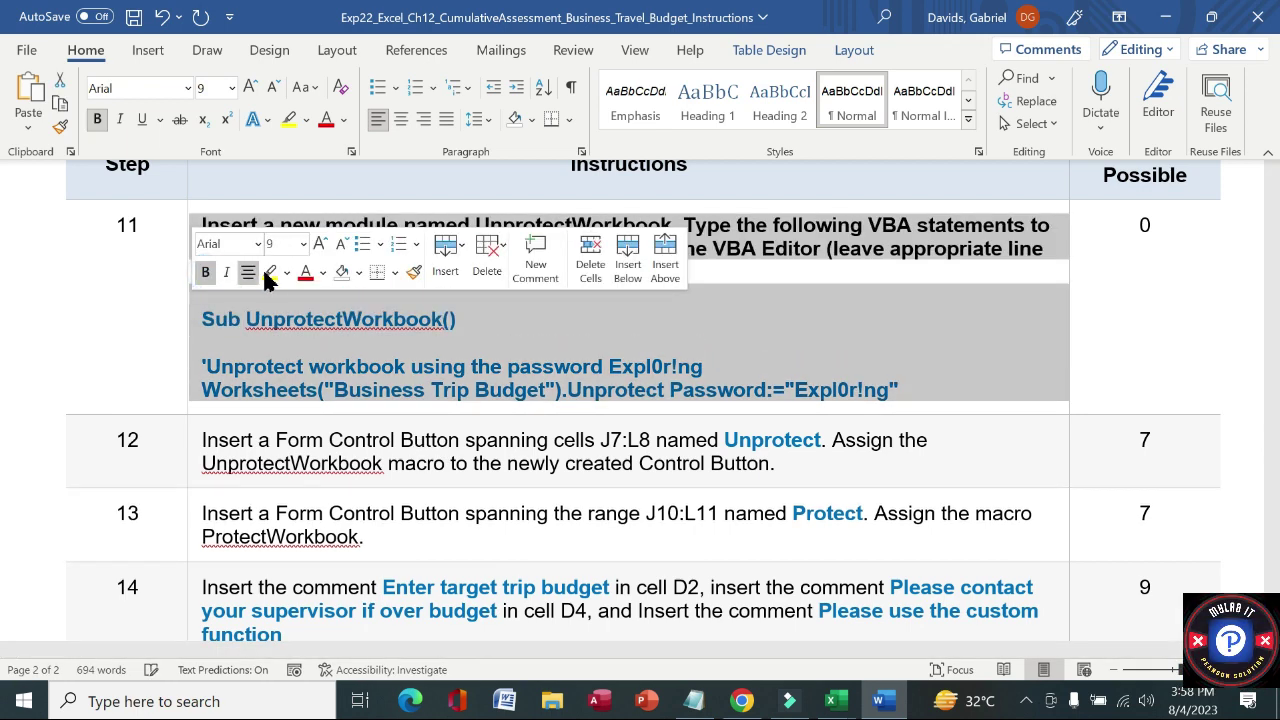
click(270, 272)
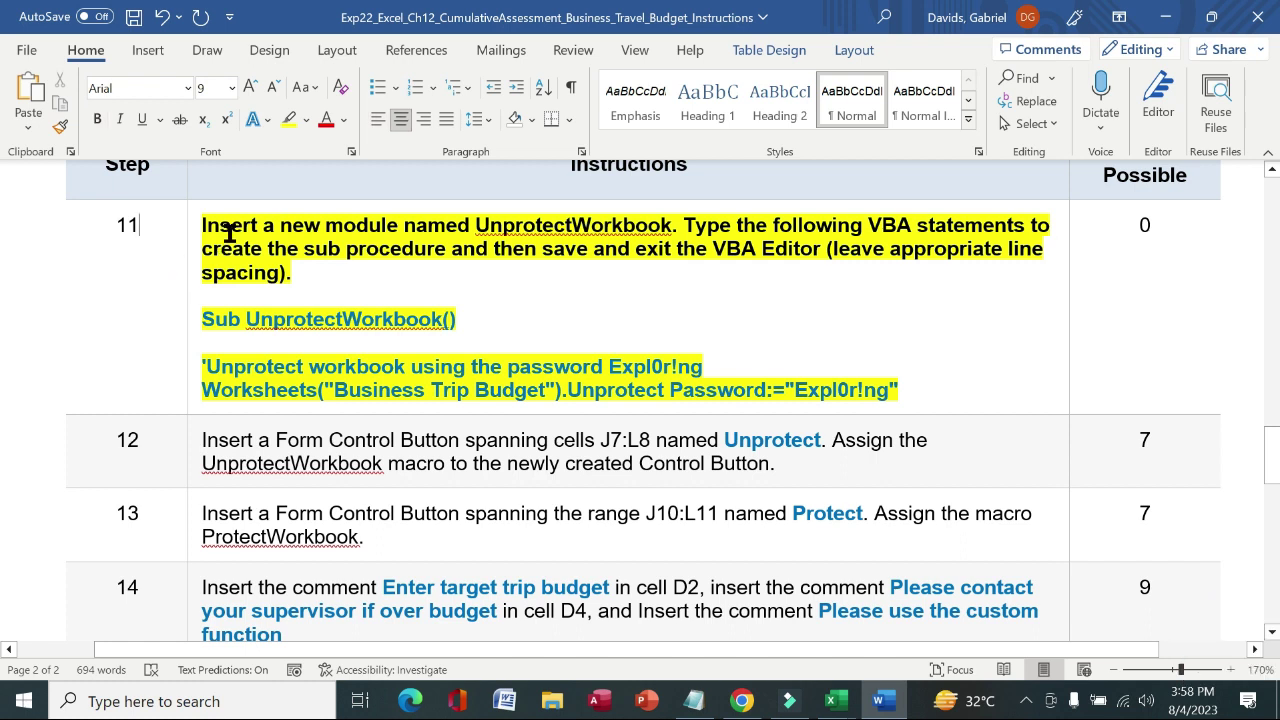
Copy the name UnprotectWorkbook from step 11, and insert another standard module into the budget workbook's project in the Visual Basic Editor.
drag(199, 226, 475, 226)
key(ctrl+c)
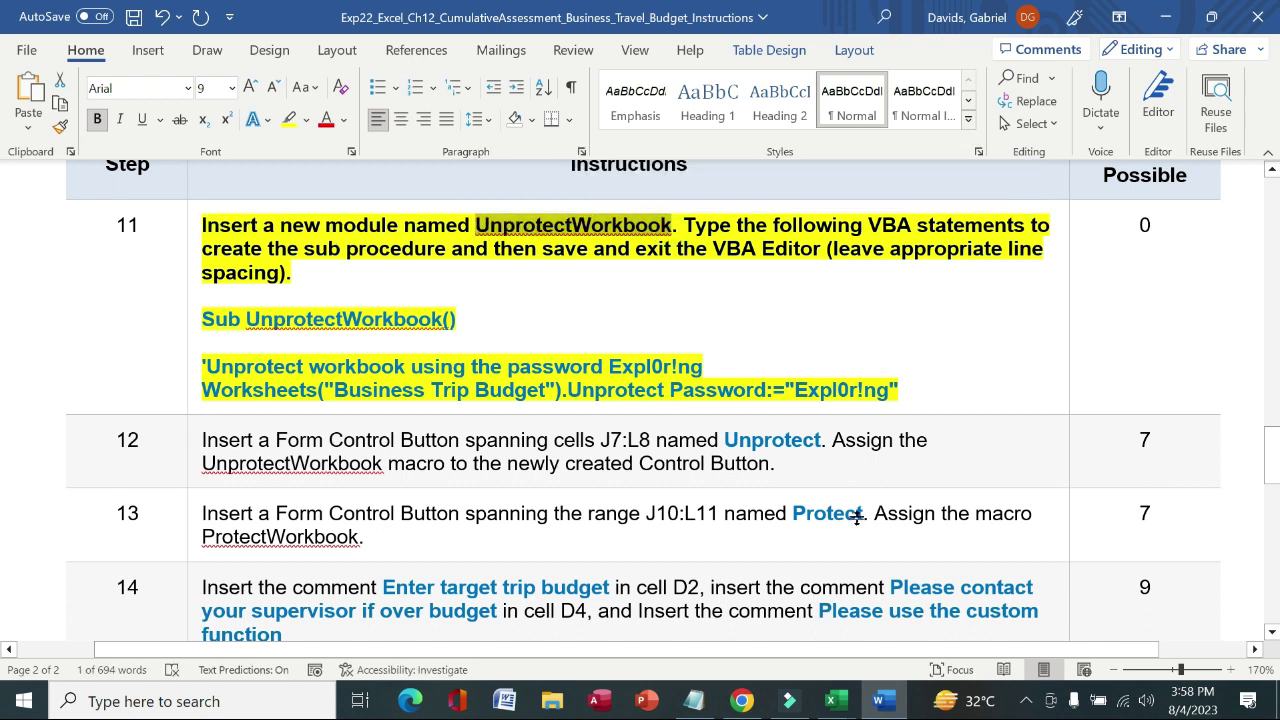
click(836, 702)
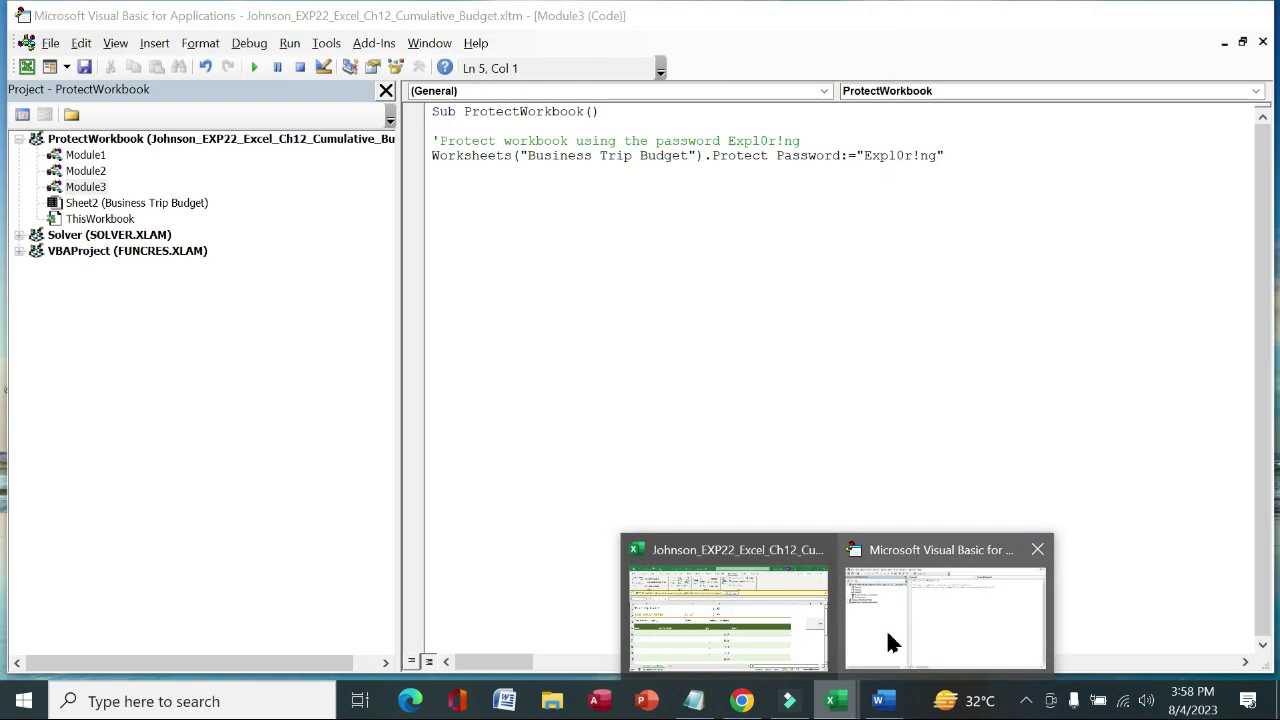
click(889, 641)
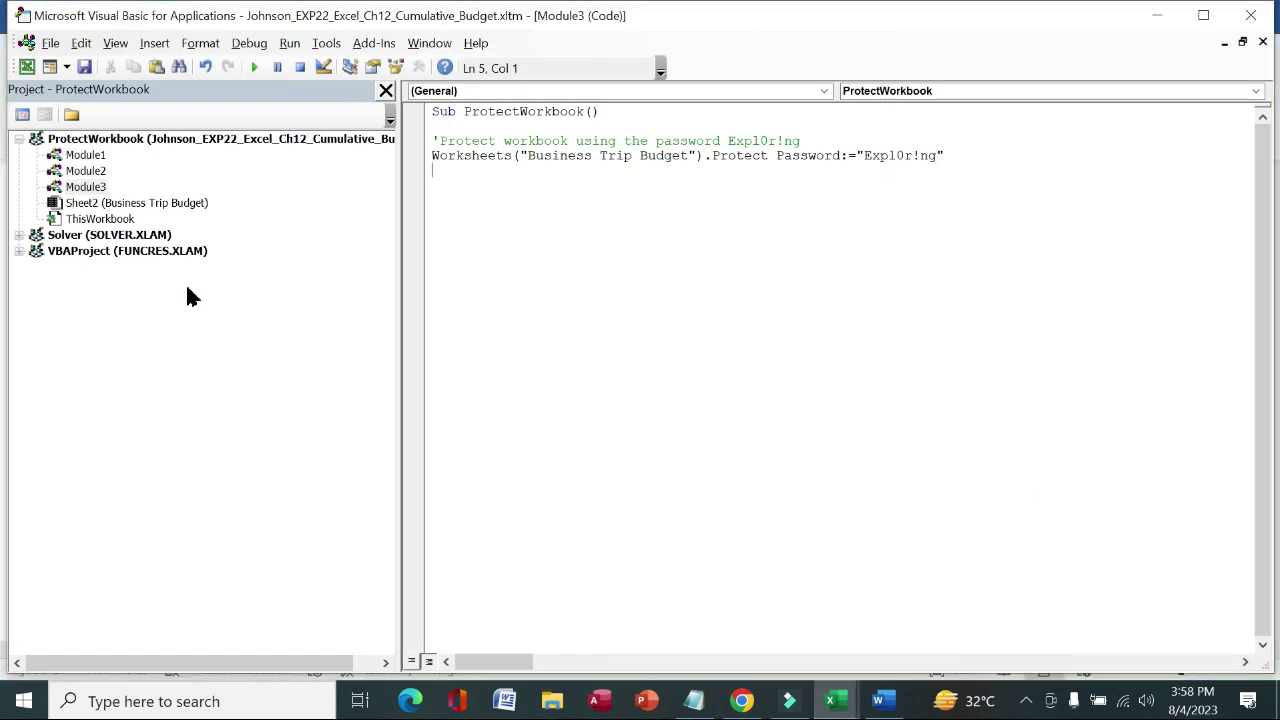
click(86, 187)
right_click(86, 187)
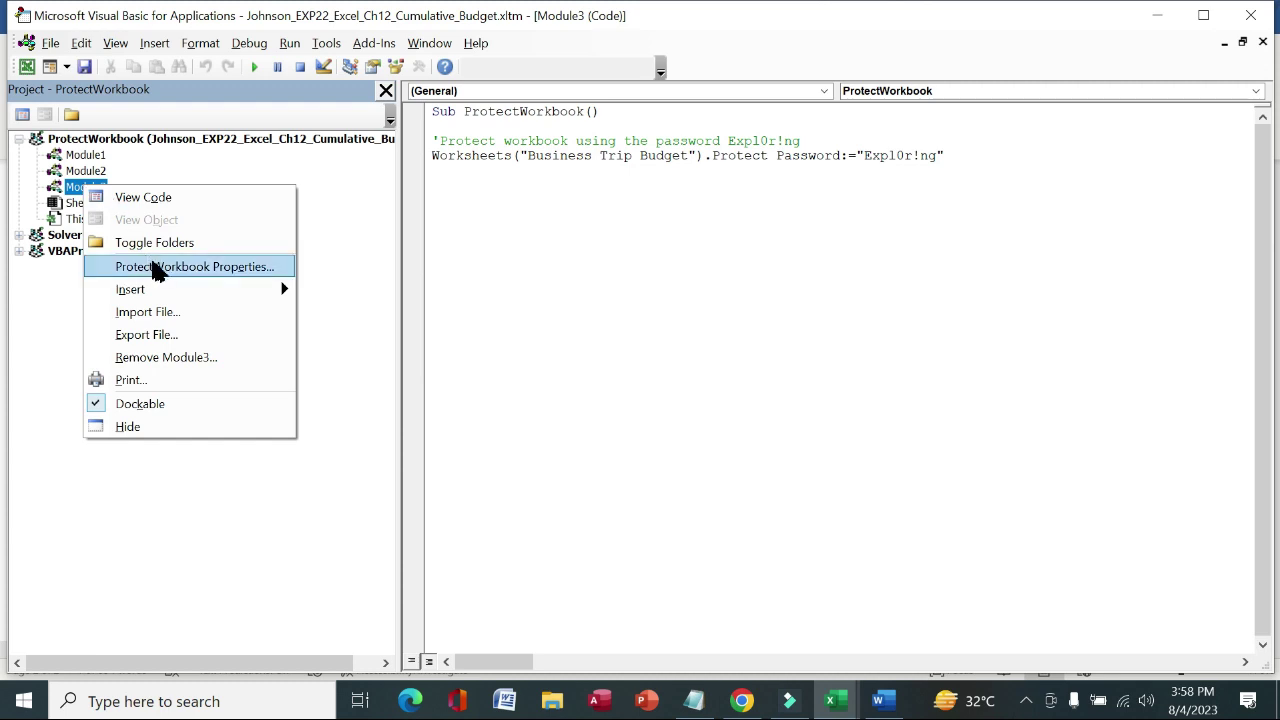
mouse_move(191, 289)
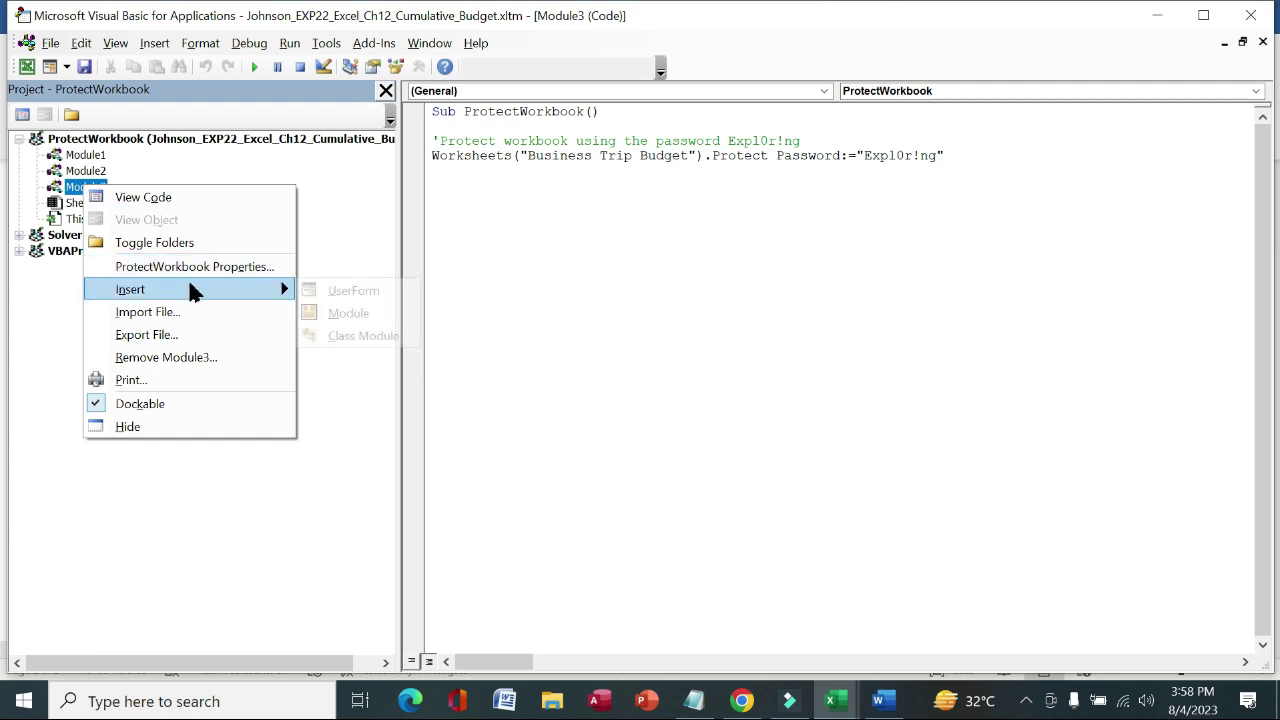
click(324, 315)
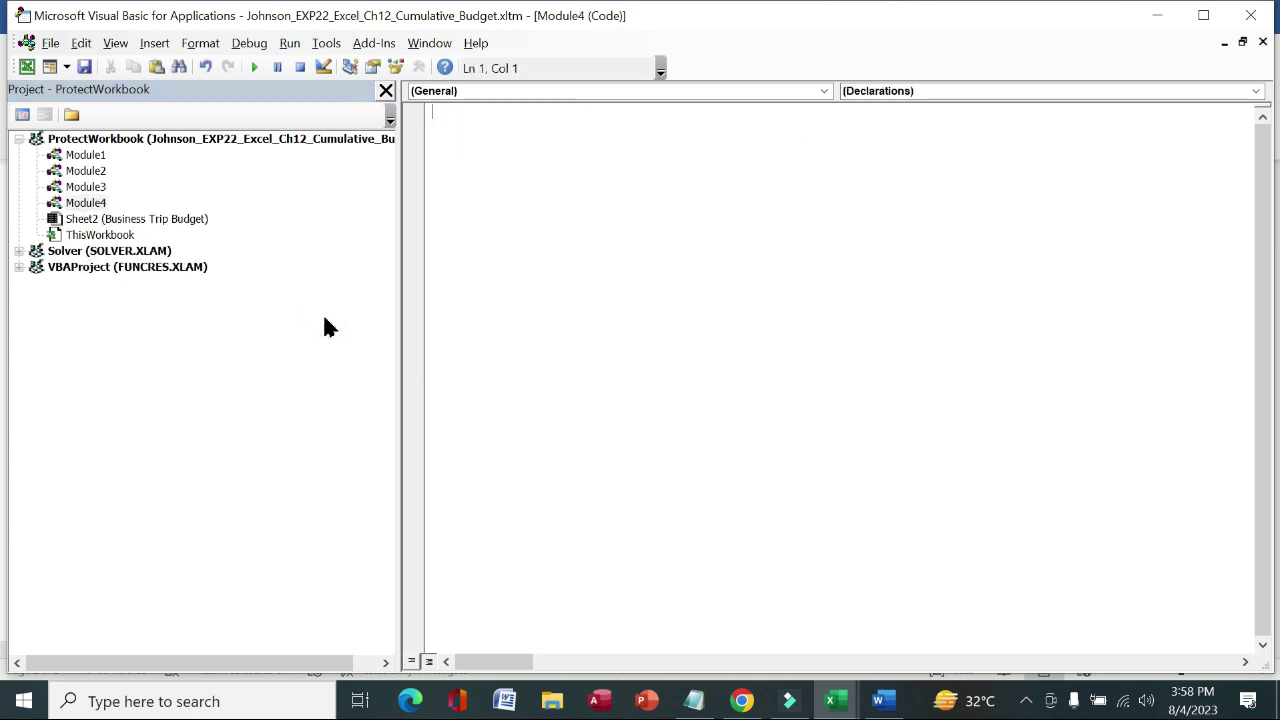
Open the project properties from the new fourth module and enter UnprotectWorkbook as the project name.
right_click(100, 205)
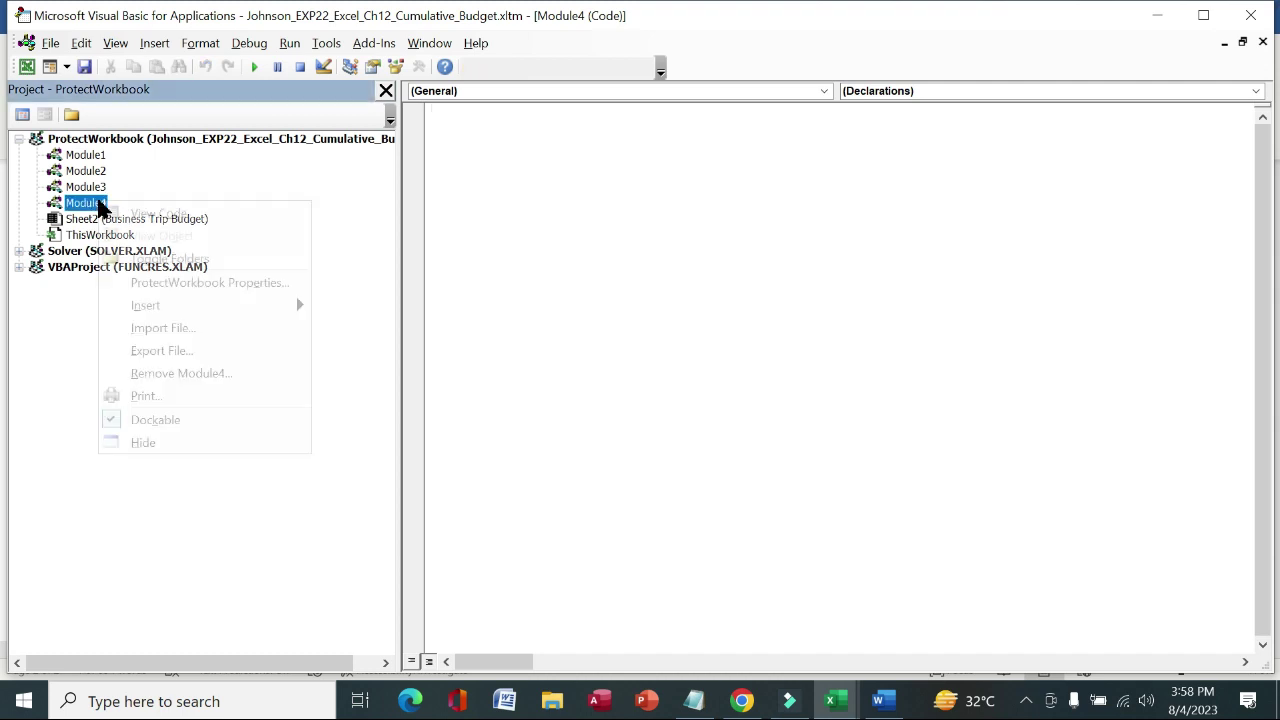
click(230, 283)
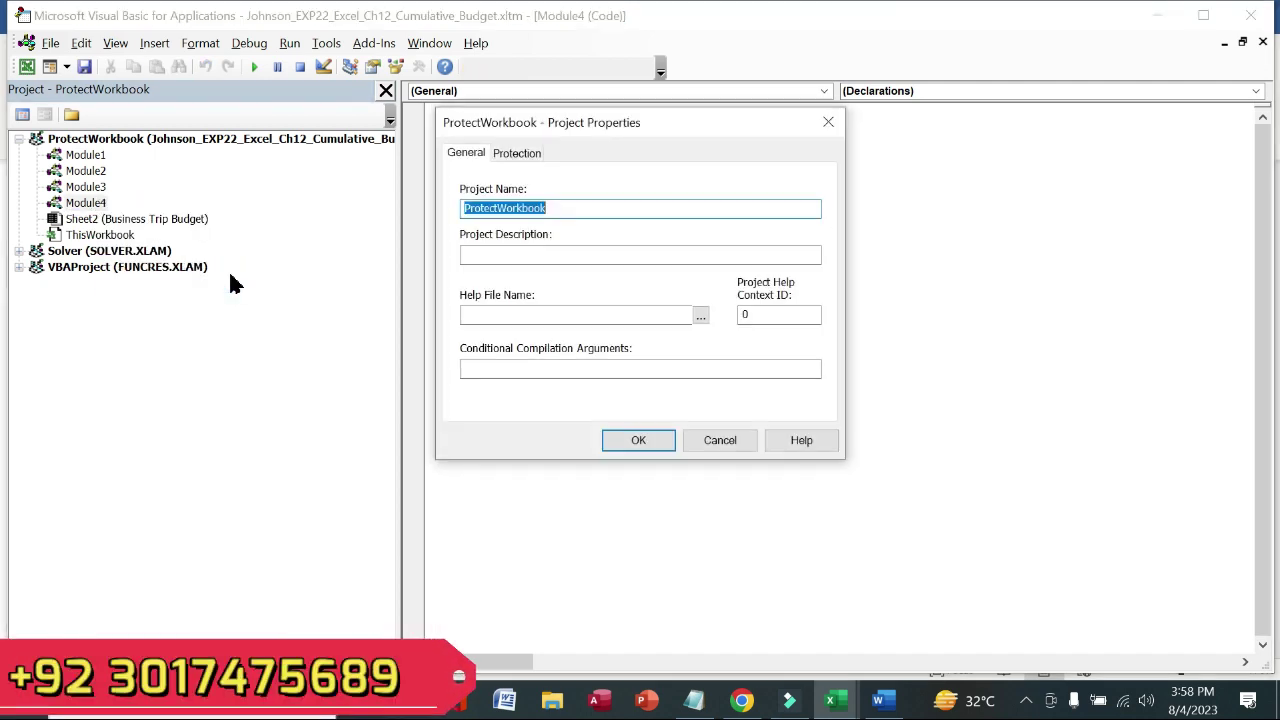
key(ctrl+v)
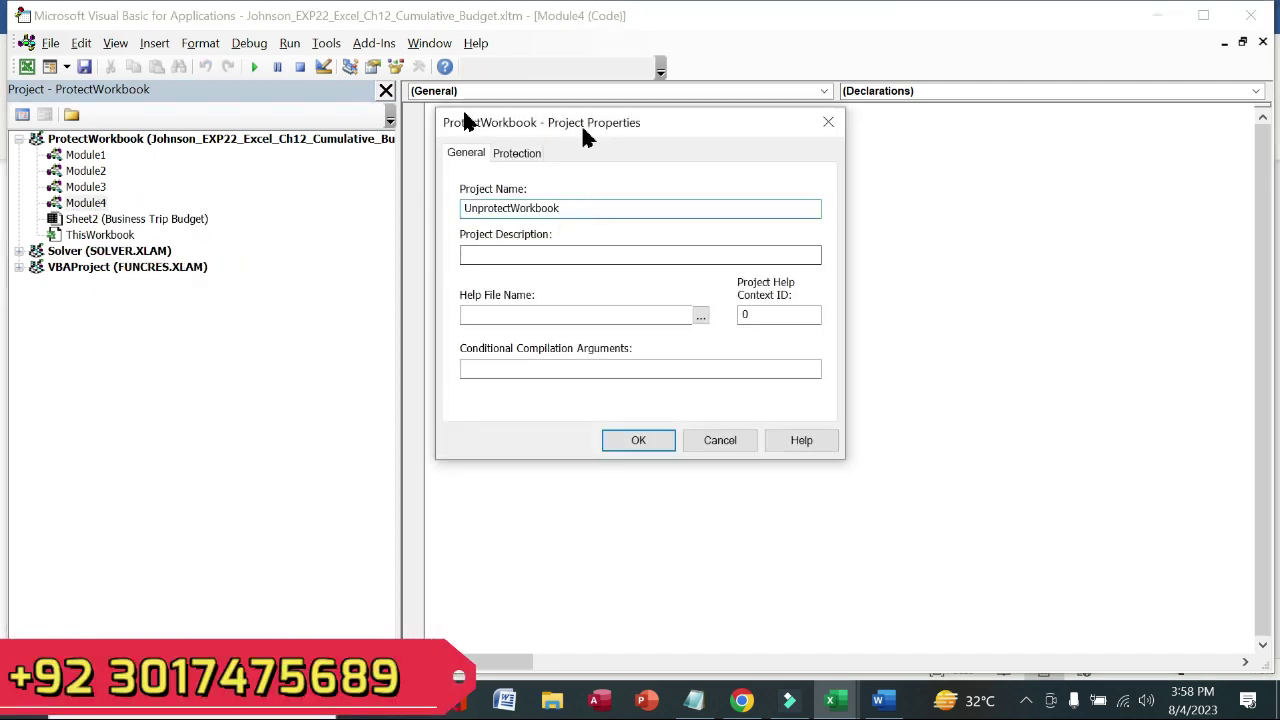
Copy step 11's UnprotectWorkbook procedure, including the sheet unprotect password, from Word into the empty fourth module, accepting the project properties.
click(880, 703)
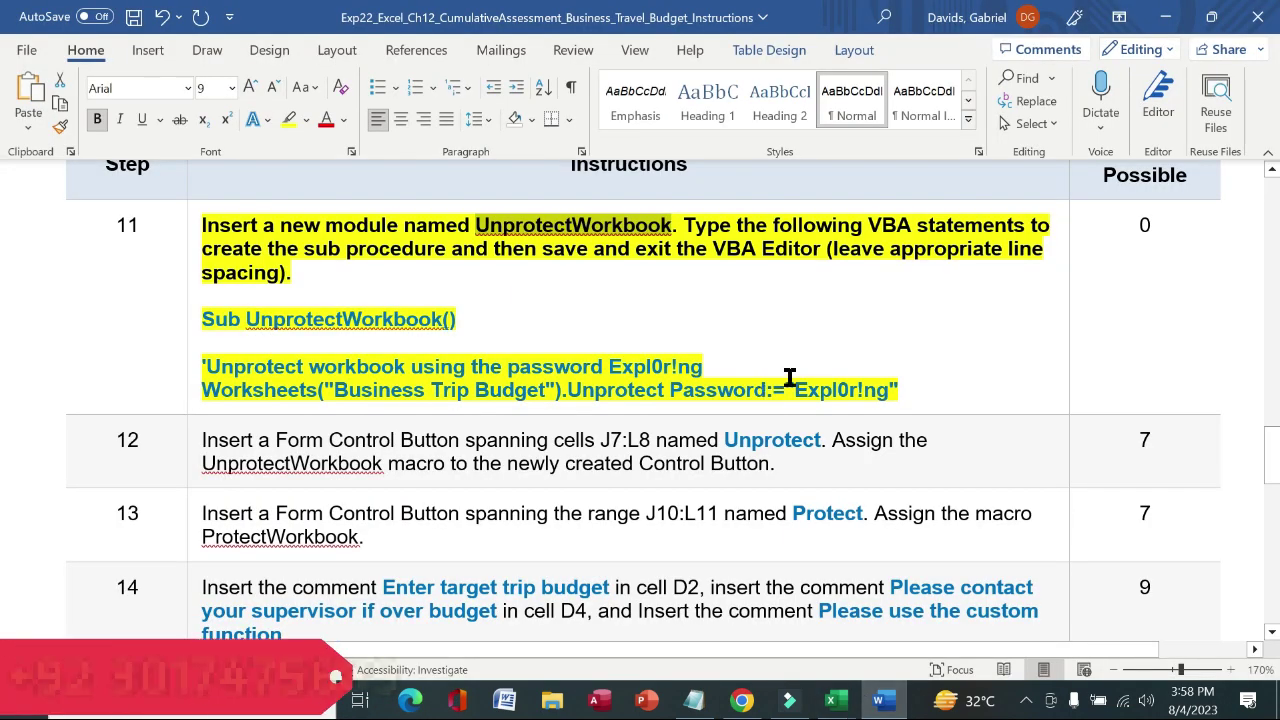
drag(729, 222, 312, 245)
drag(440, 245, 937, 250)
drag(800, 240, 1036, 277)
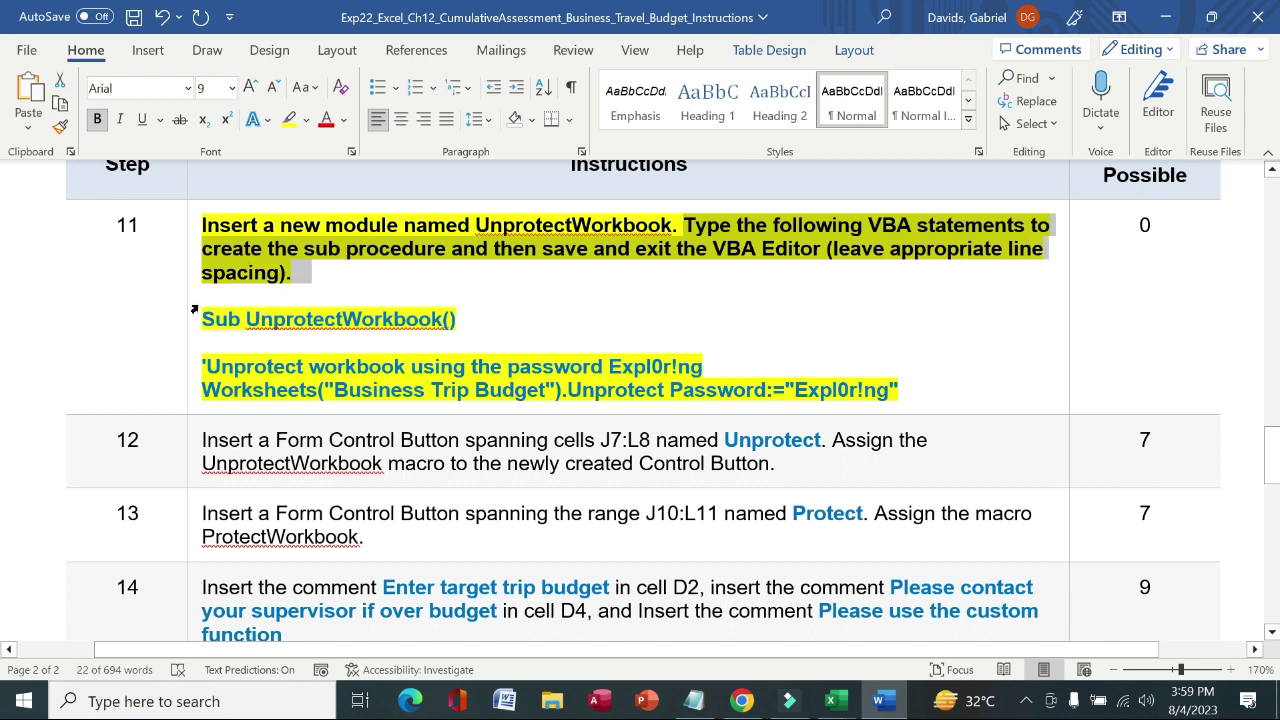
drag(205, 319, 899, 385)
key(ctrl+c)
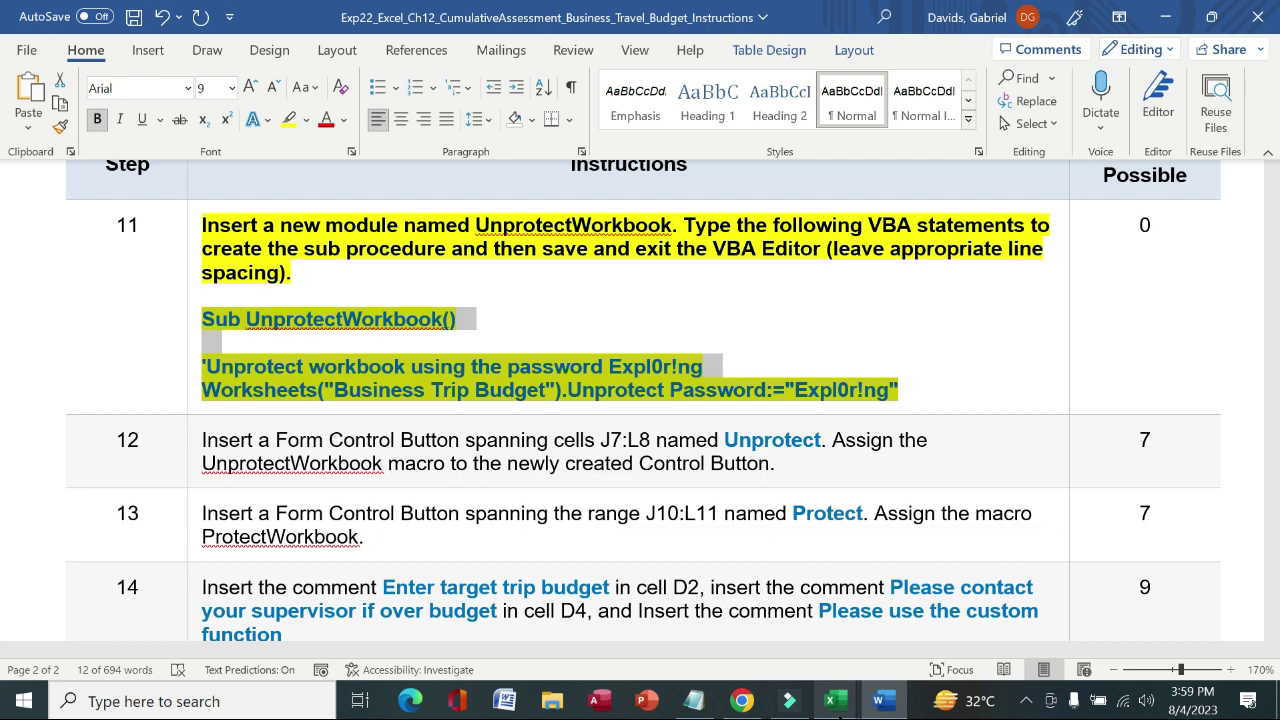
mouse_move(840, 712)
click(894, 660)
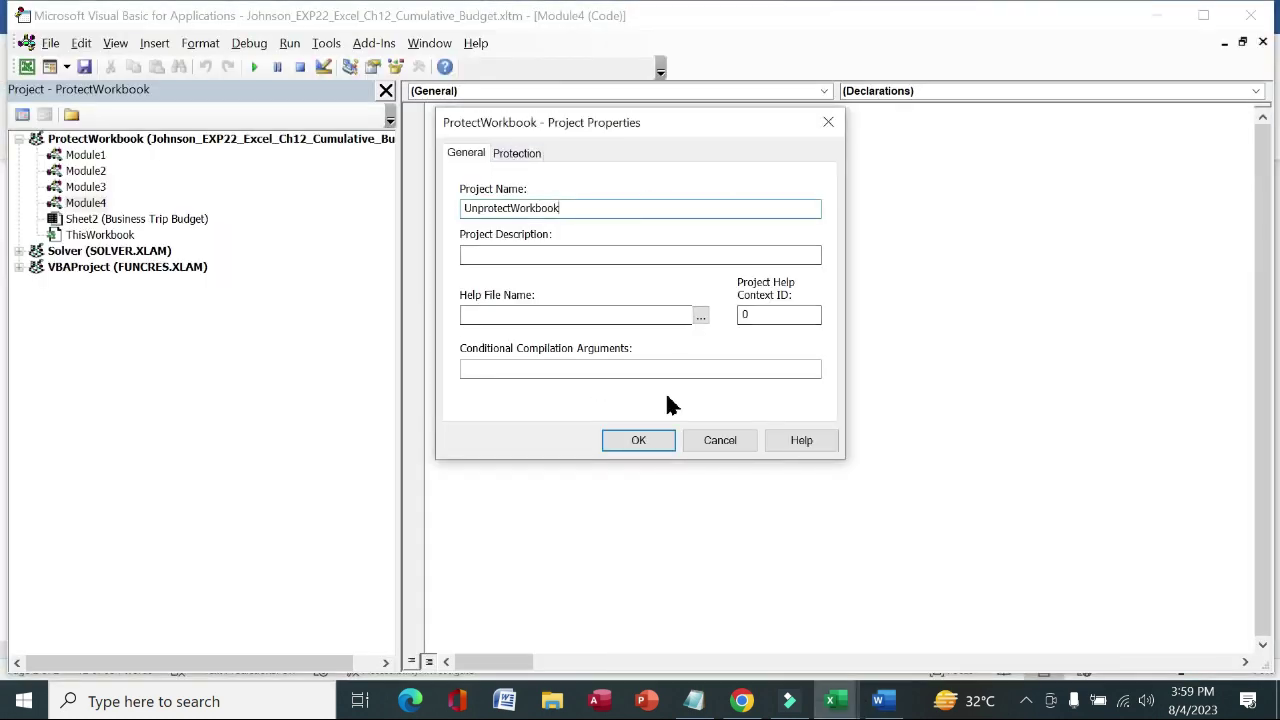
click(650, 440)
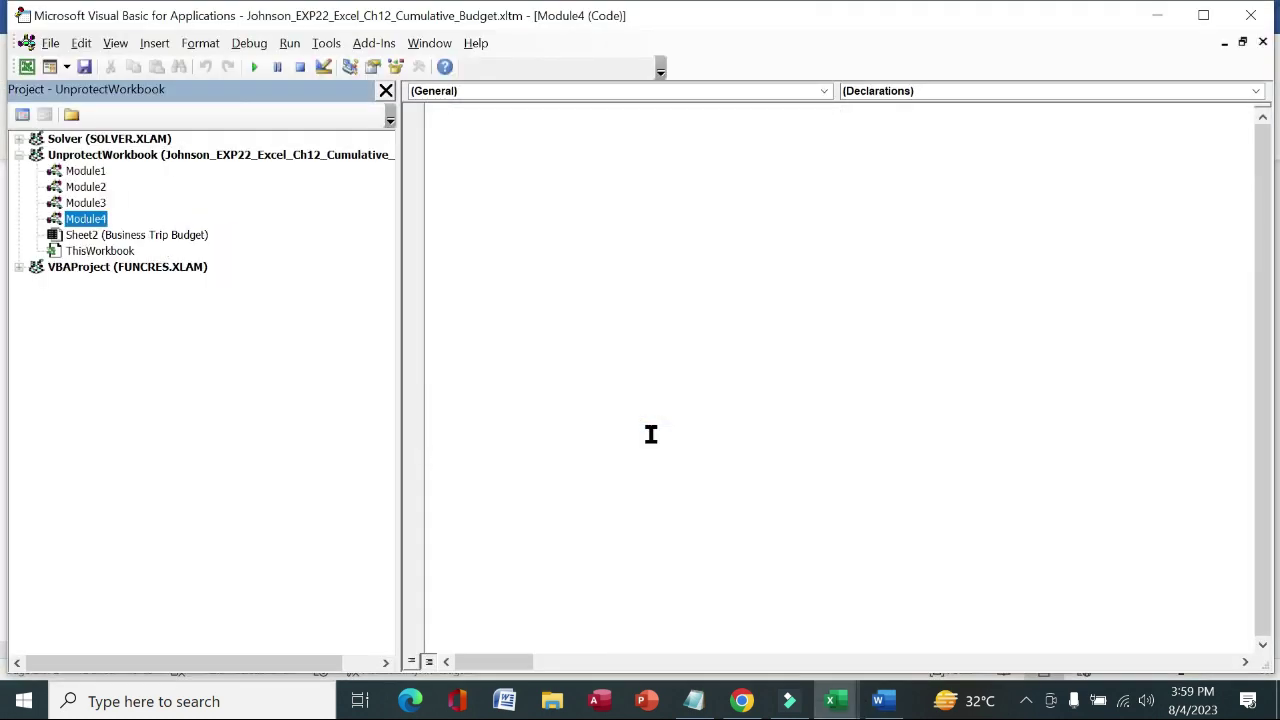
click(552, 245)
key(ctrl+v)
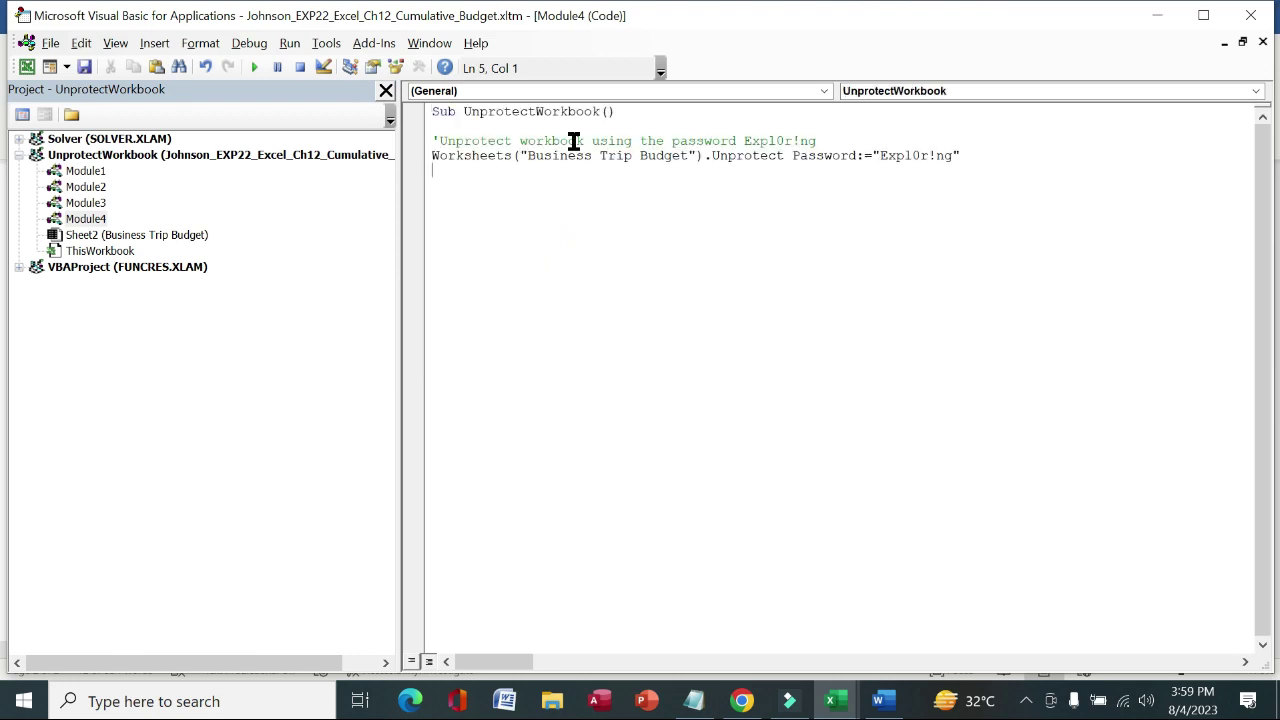
Return to the Word instructions and remove the bold and yellow highlight from step 11.
click(878, 700)
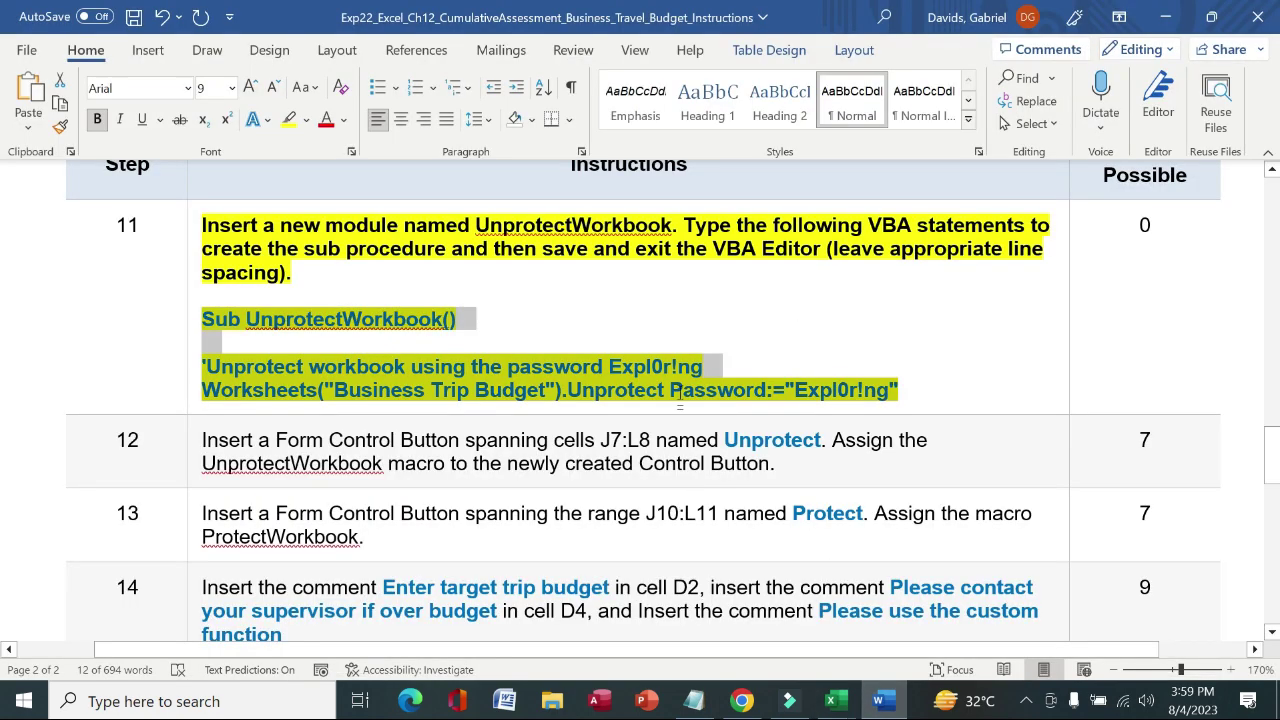
click(191, 298)
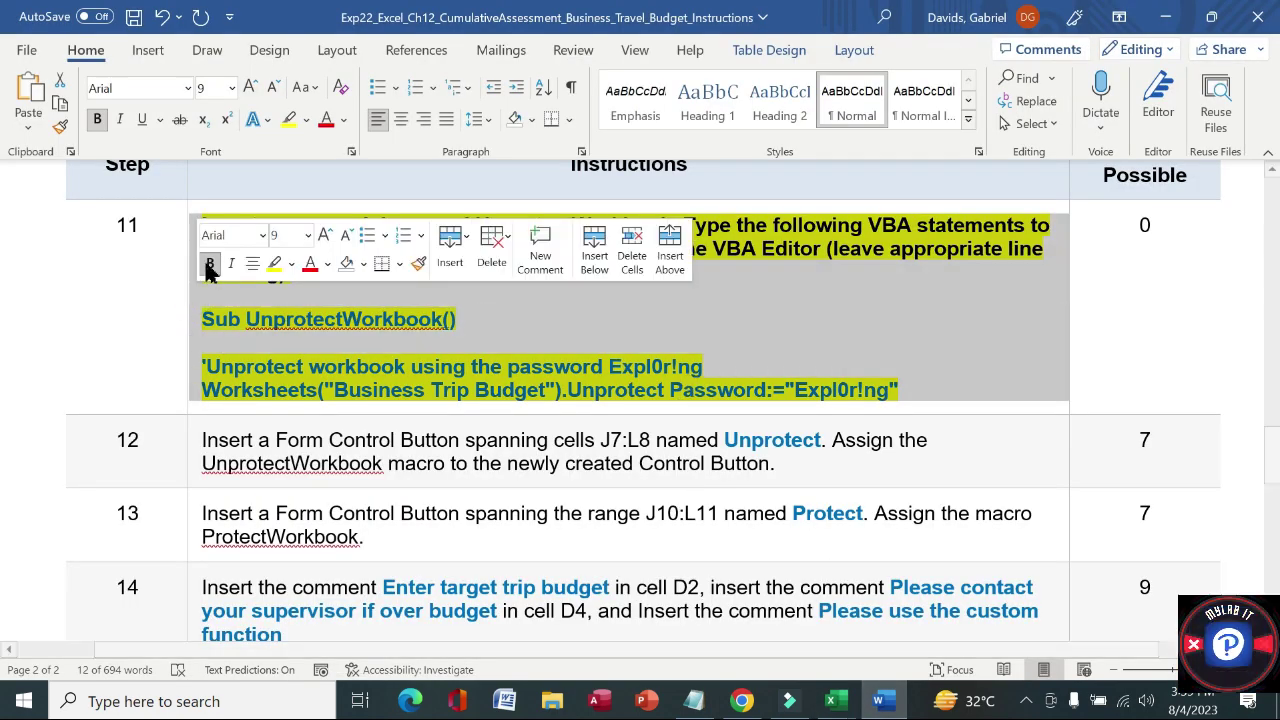
click(209, 264)
click(272, 263)
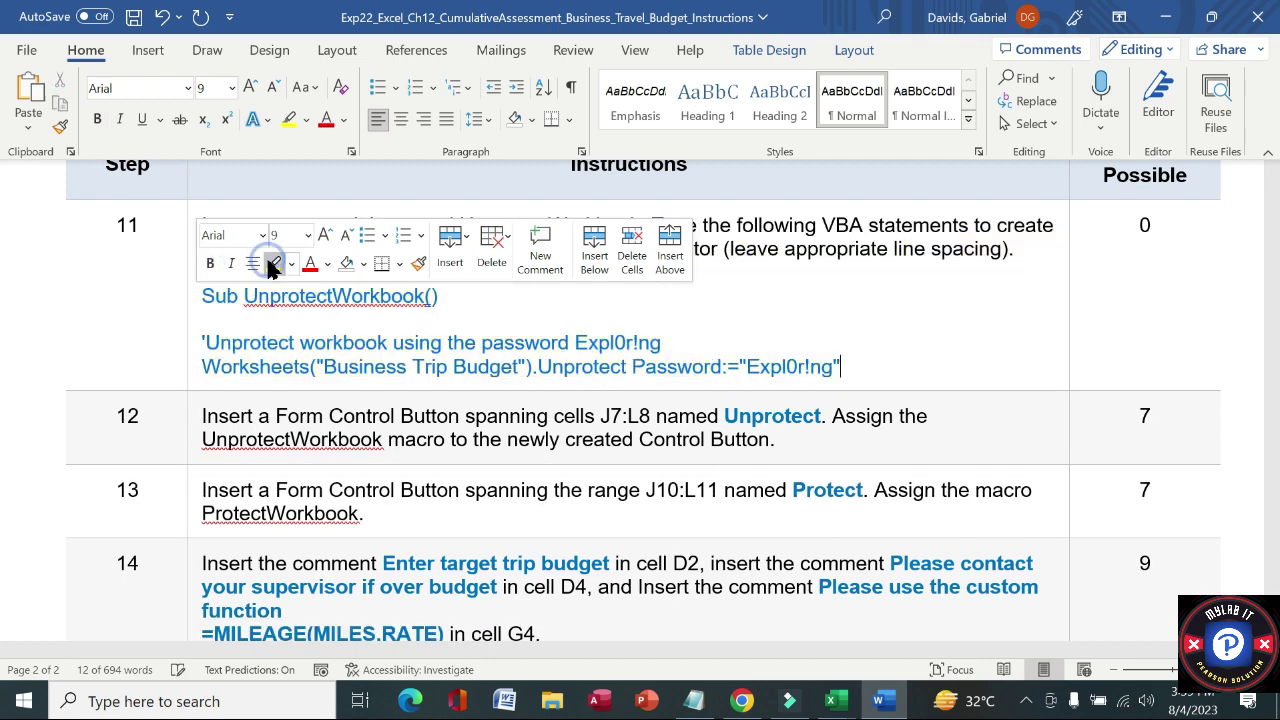
Apply bold and a yellow highlight to step 12 about the Unprotect form control button.
click(190, 432)
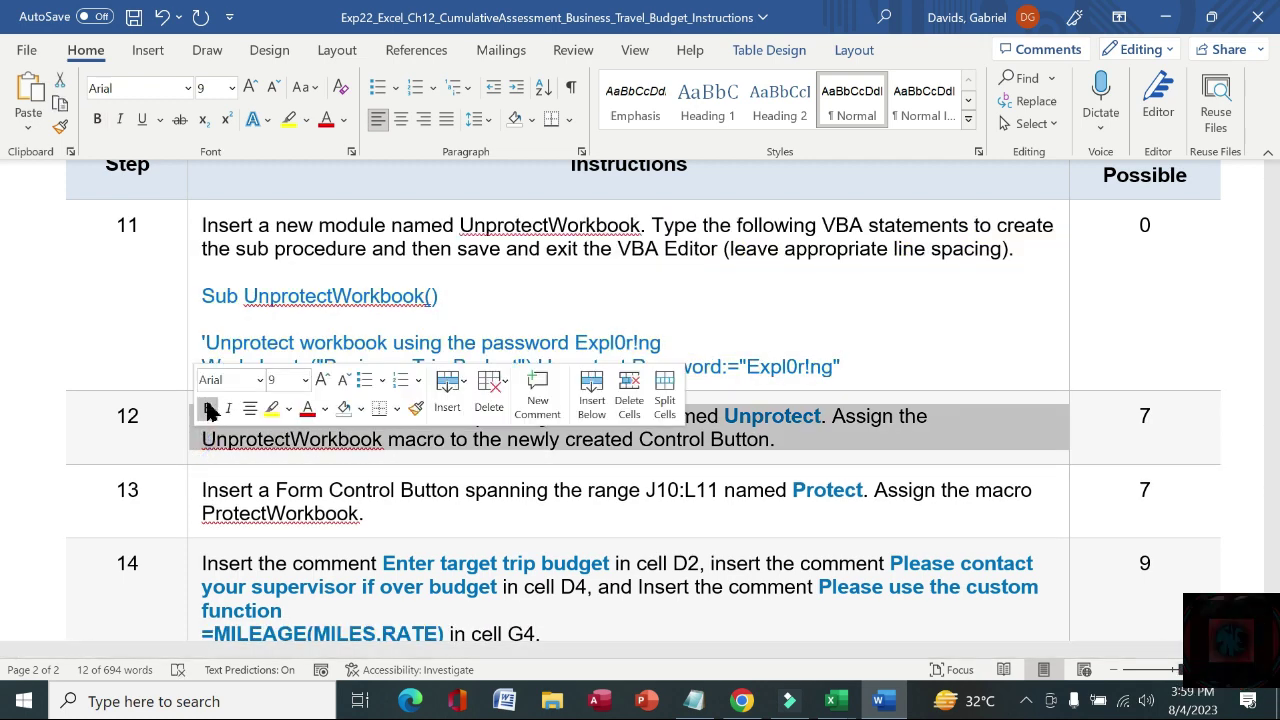
click(207, 407)
click(177, 427)
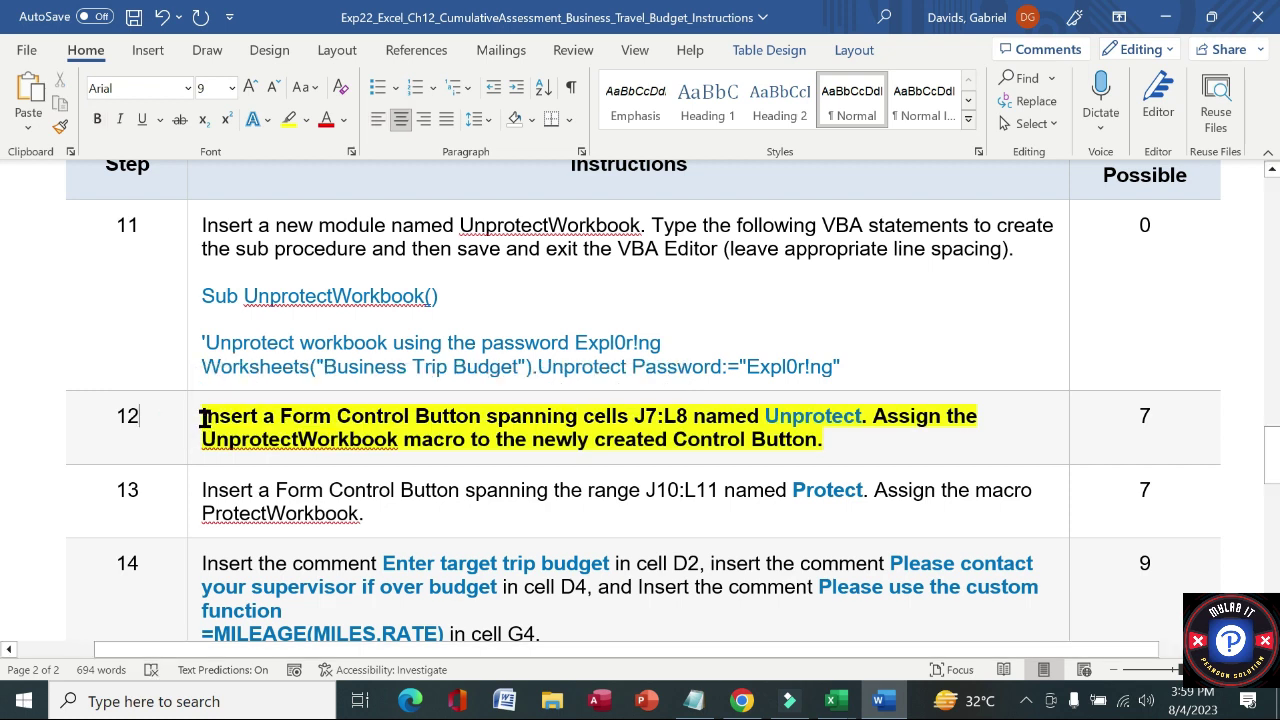
Review step 12's button range in Word, switch to the Excel budget sheet and draw a Form Control button spanning cells J7:L8.
mouse_move(203, 417)
mouse_down()
mouse_move(632, 413)
mouse_move(343, 425)
mouse_move(205, 415)
mouse_up()
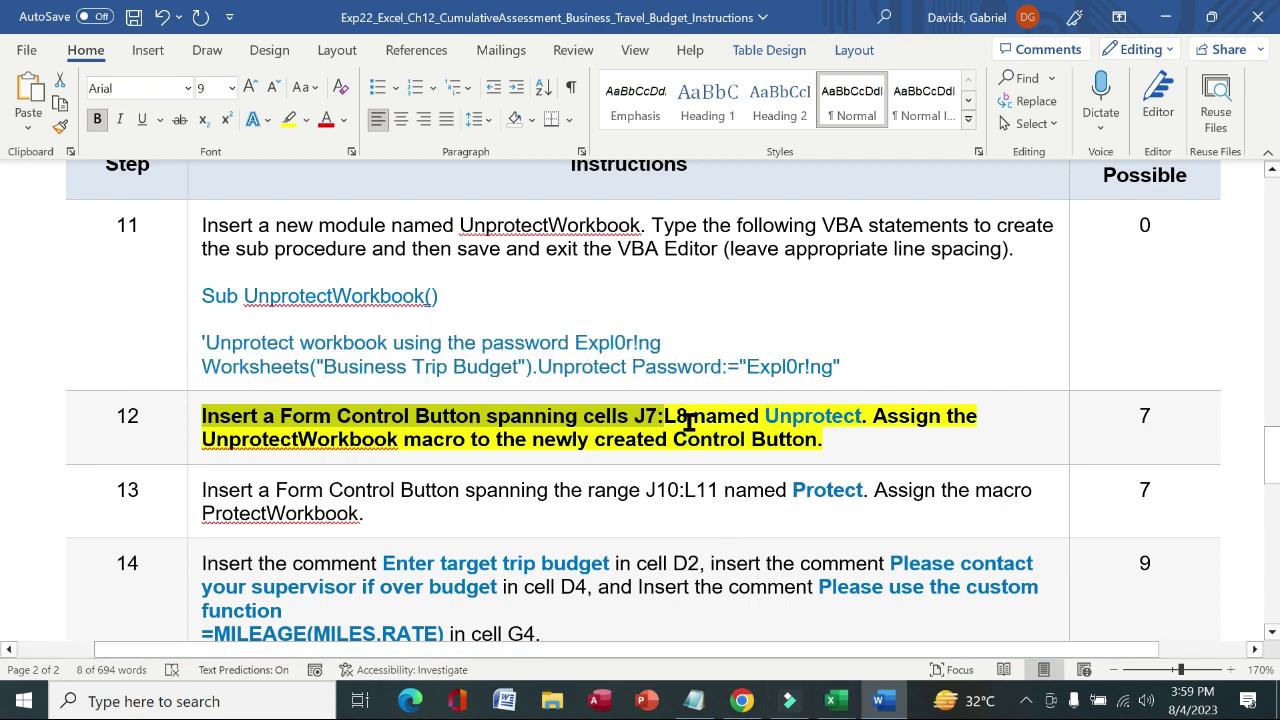
drag(688, 420, 206, 417)
mouse_move(833, 706)
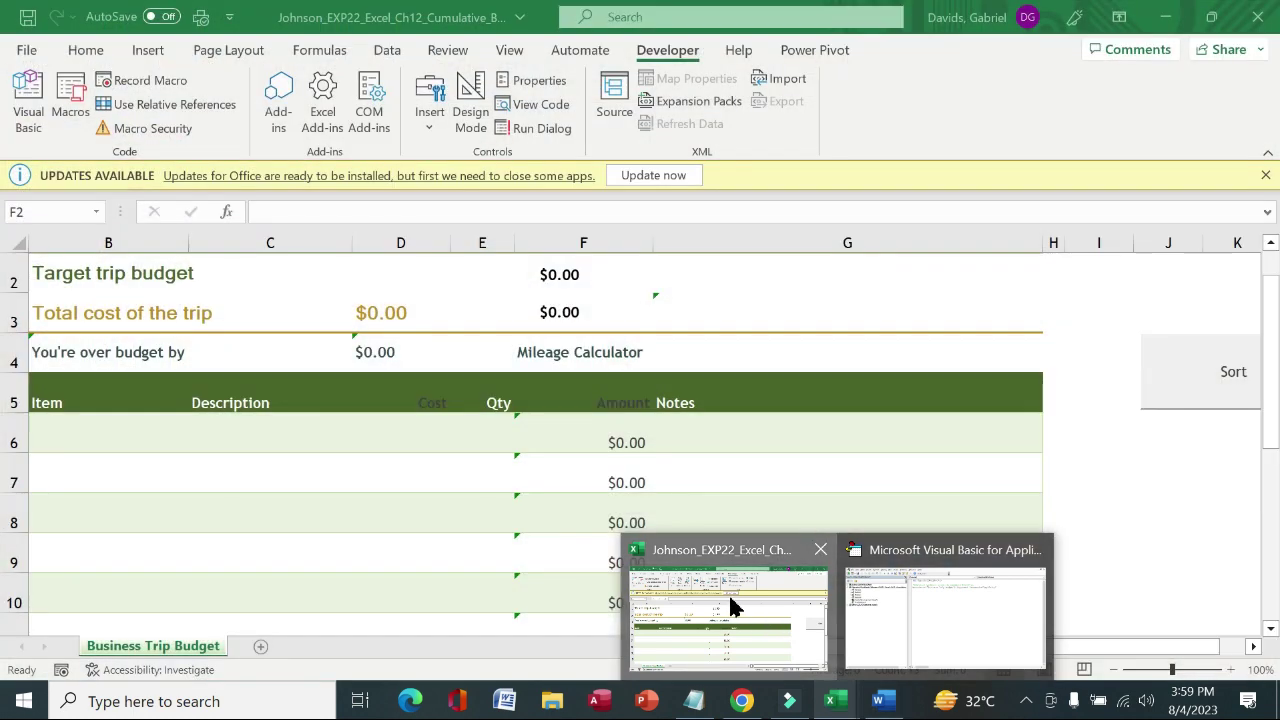
click(731, 609)
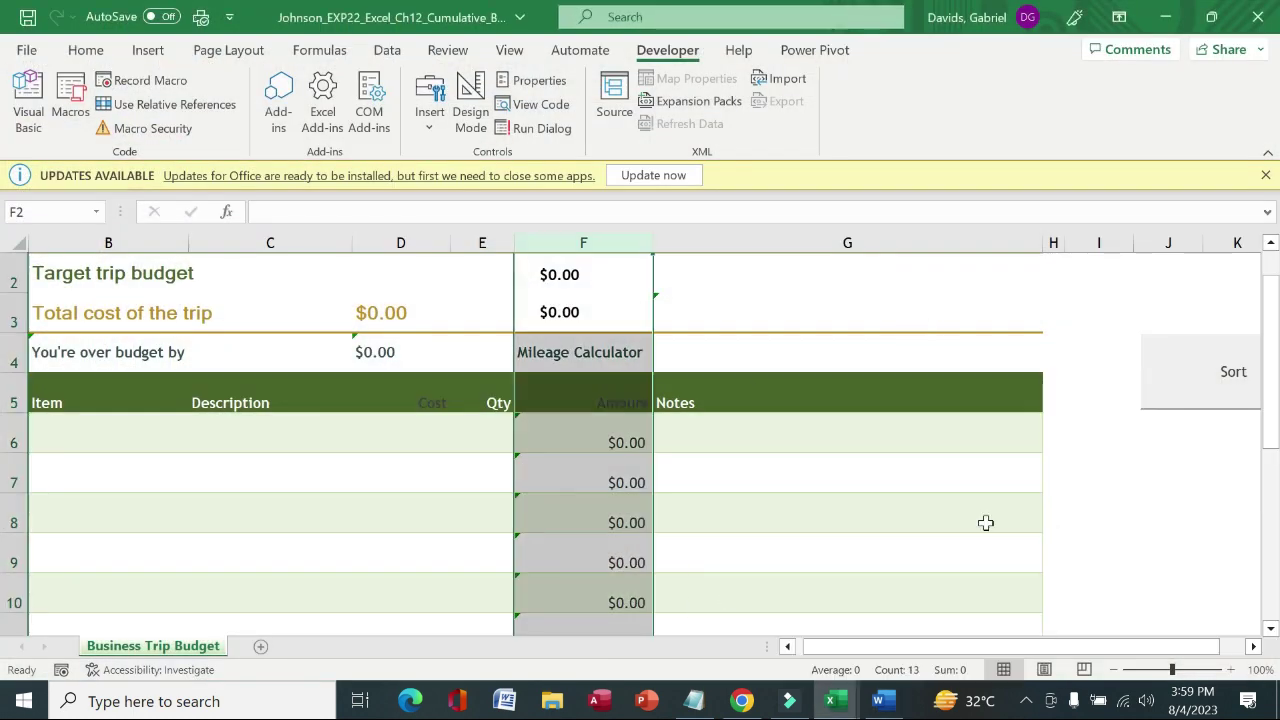
drag(975, 655, 1052, 655)
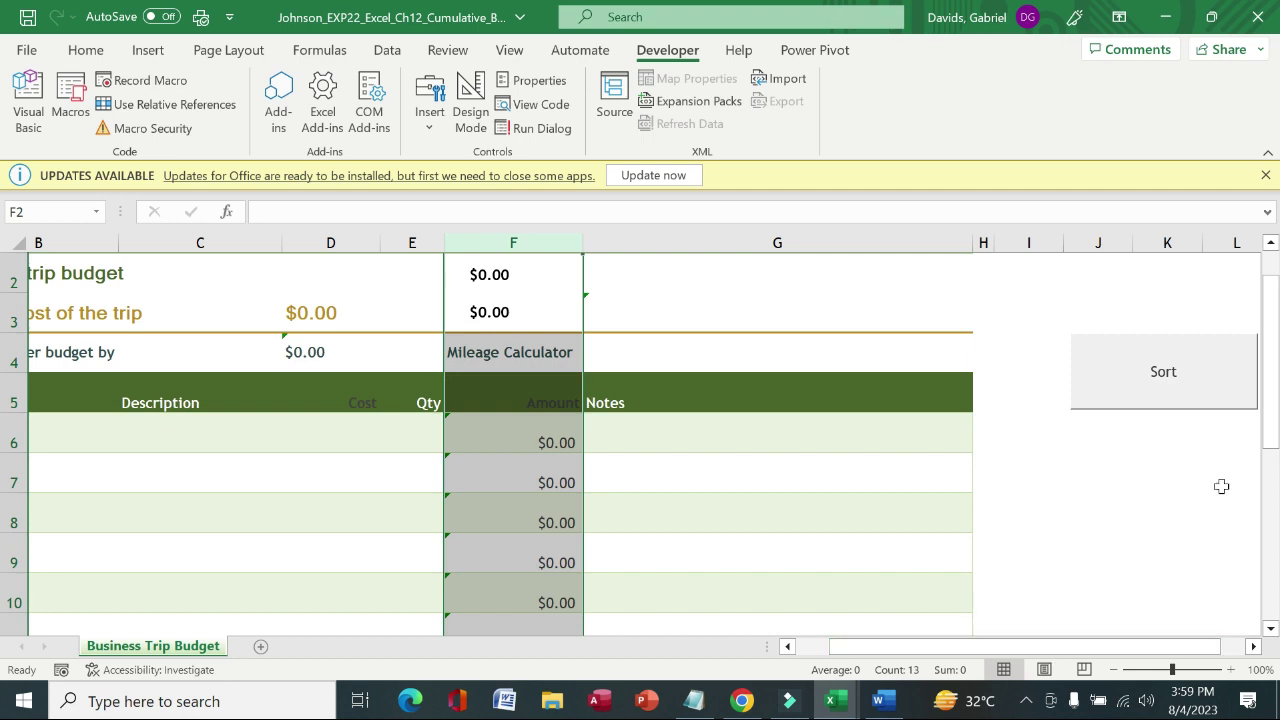
click(1101, 437)
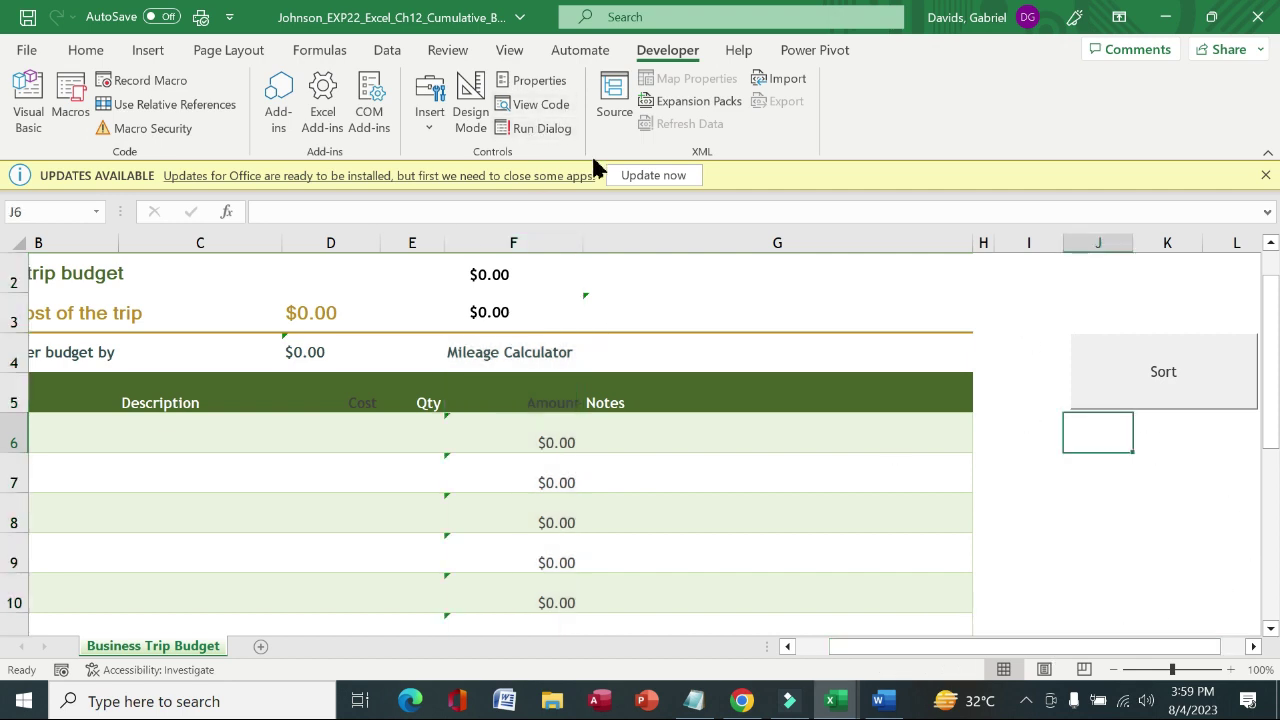
click(1102, 484)
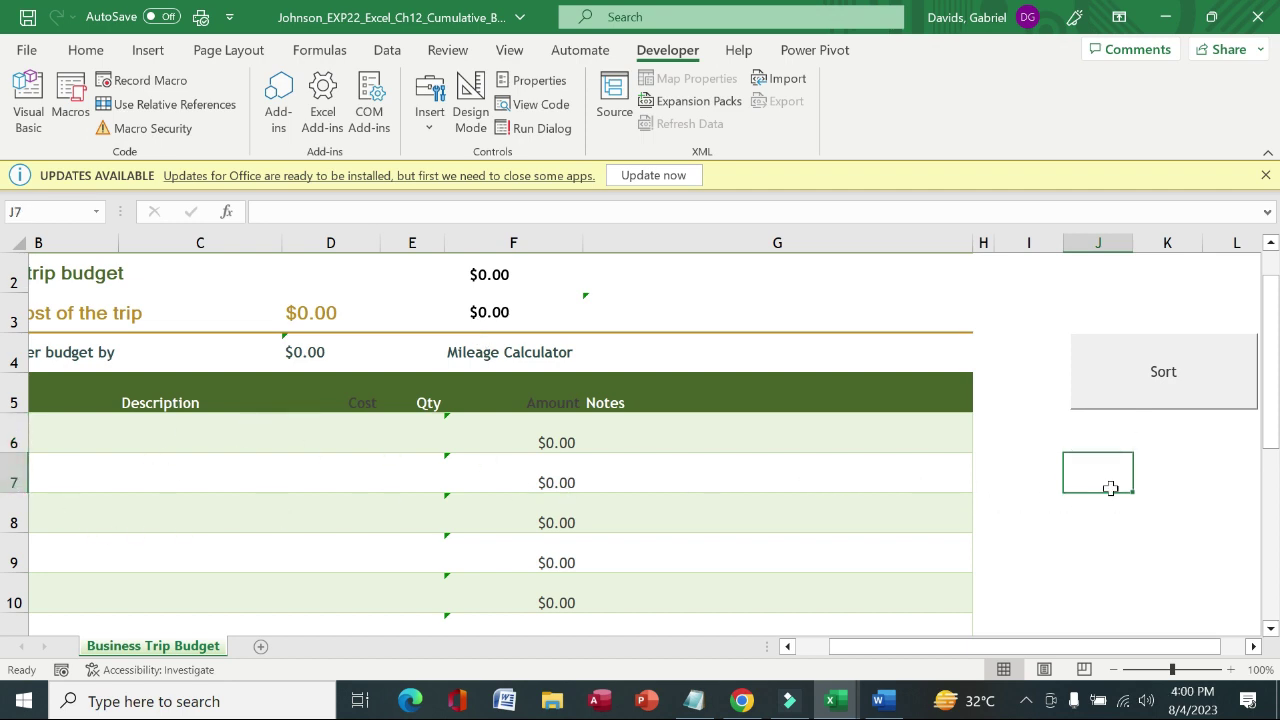
click(429, 125)
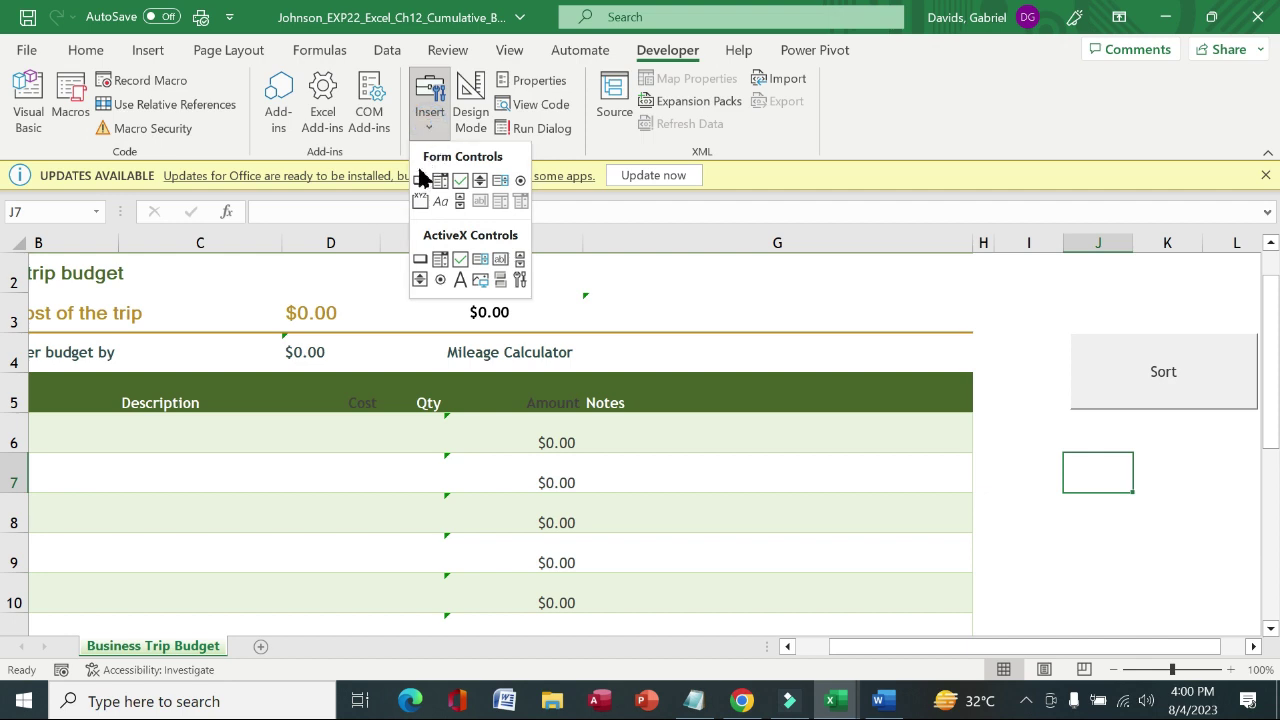
click(420, 181)
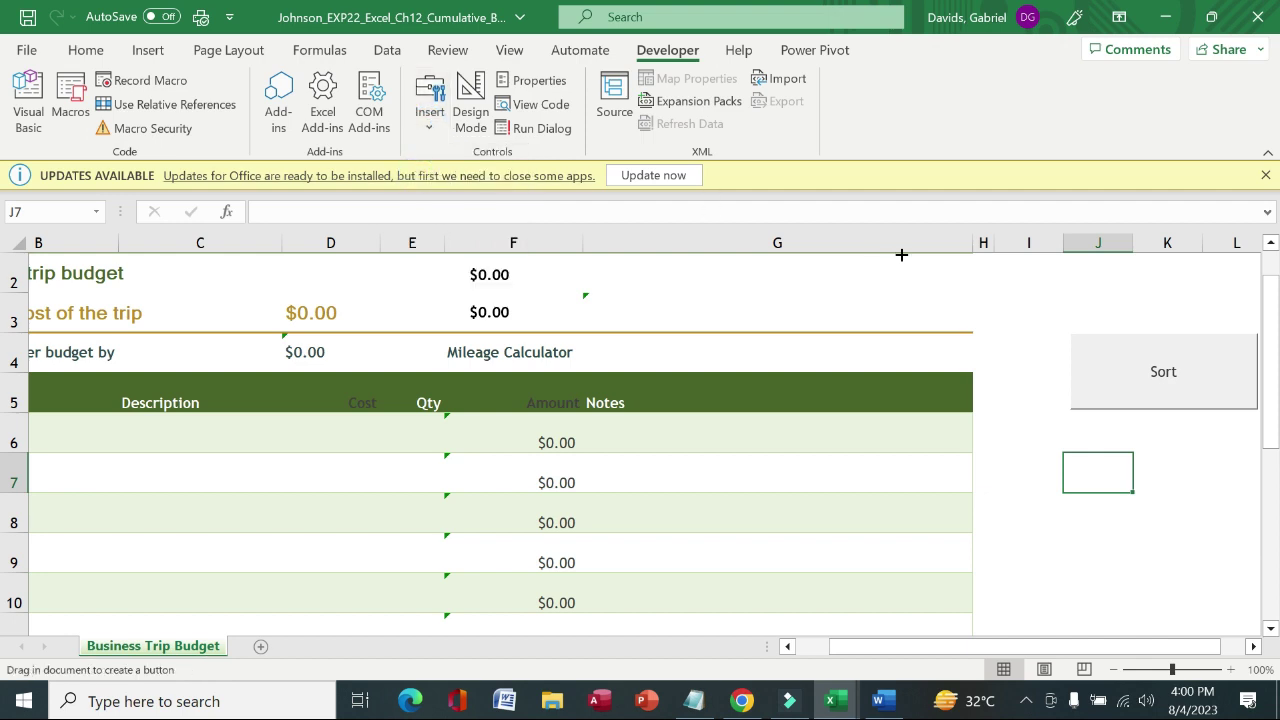
click(1265, 176)
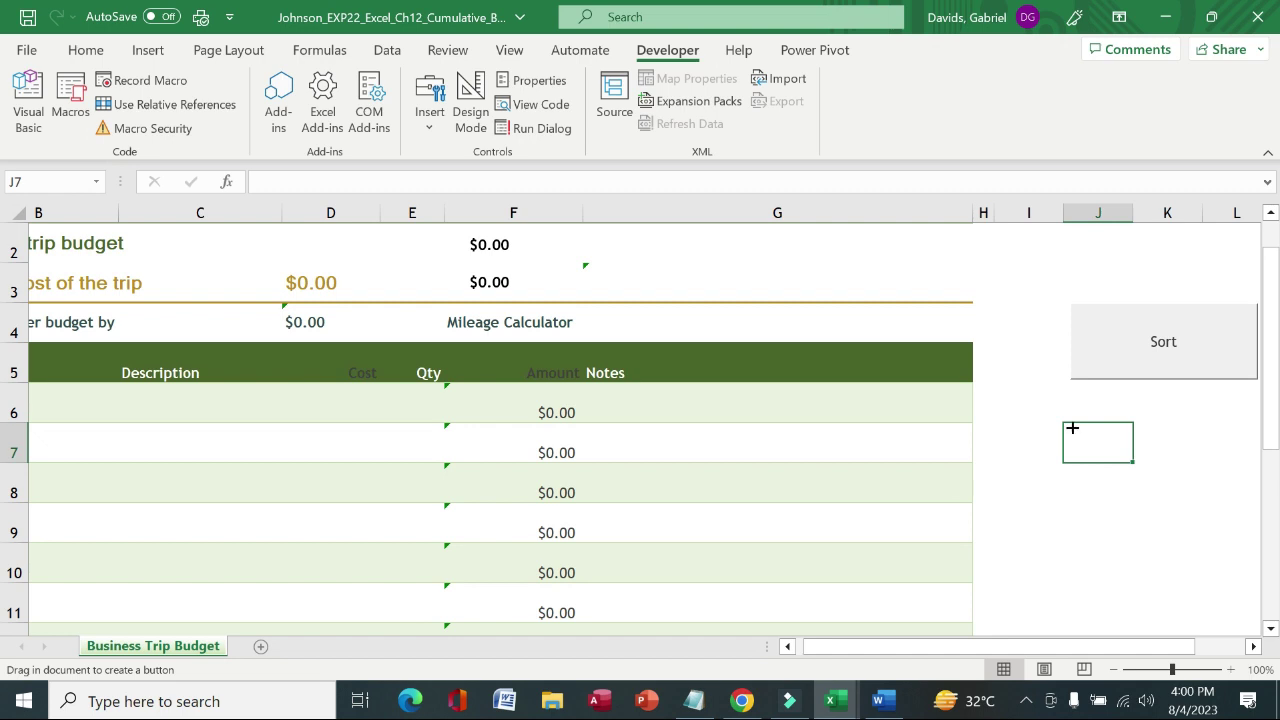
drag(1072, 427, 1072, 427)
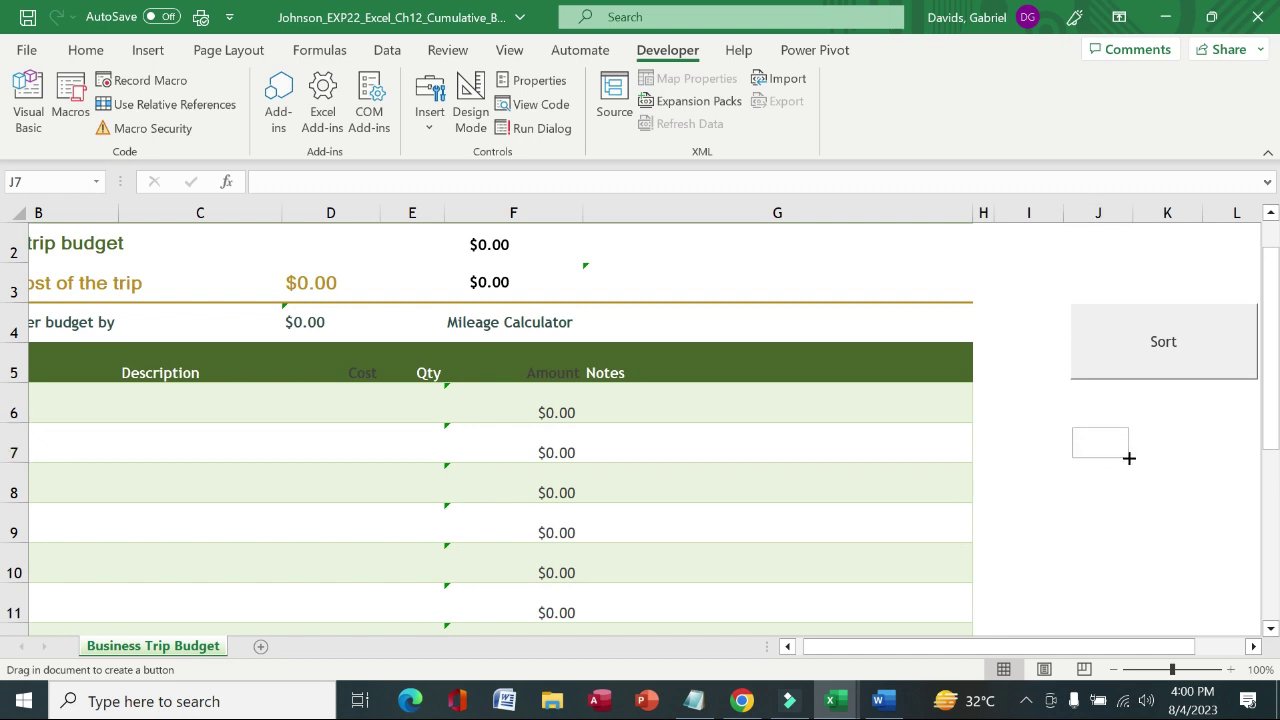
mouse_move(1129, 458)
mouse_down()
mouse_move(1254, 514)
mouse_move(1264, 507)
mouse_move(1246, 494)
mouse_move(1276, 493)
mouse_move(223, 486)
mouse_move(18, 512)
mouse_move(417, 491)
mouse_move(1180, 490)
mouse_move(984, 492)
mouse_move(906, 463)
mouse_move(907, 500)
mouse_up()
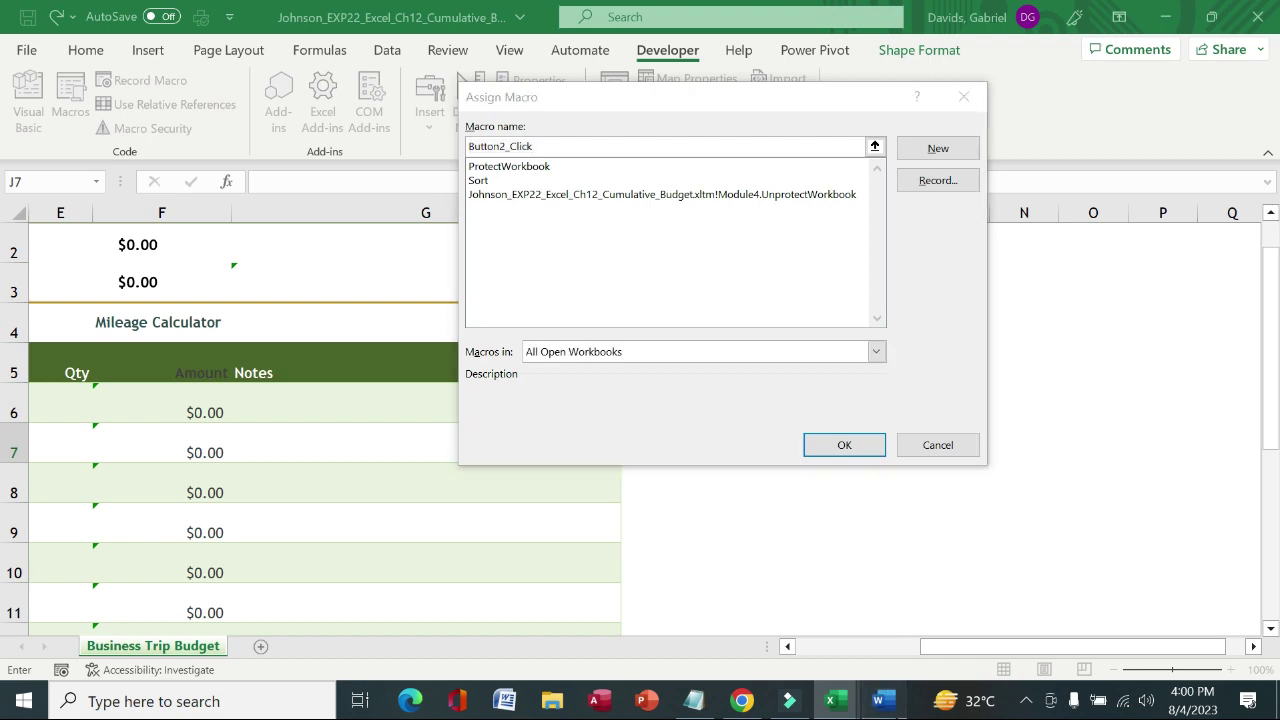
Switch to the Word instructions and copy the button name Unprotect from step 12.
click(878, 701)
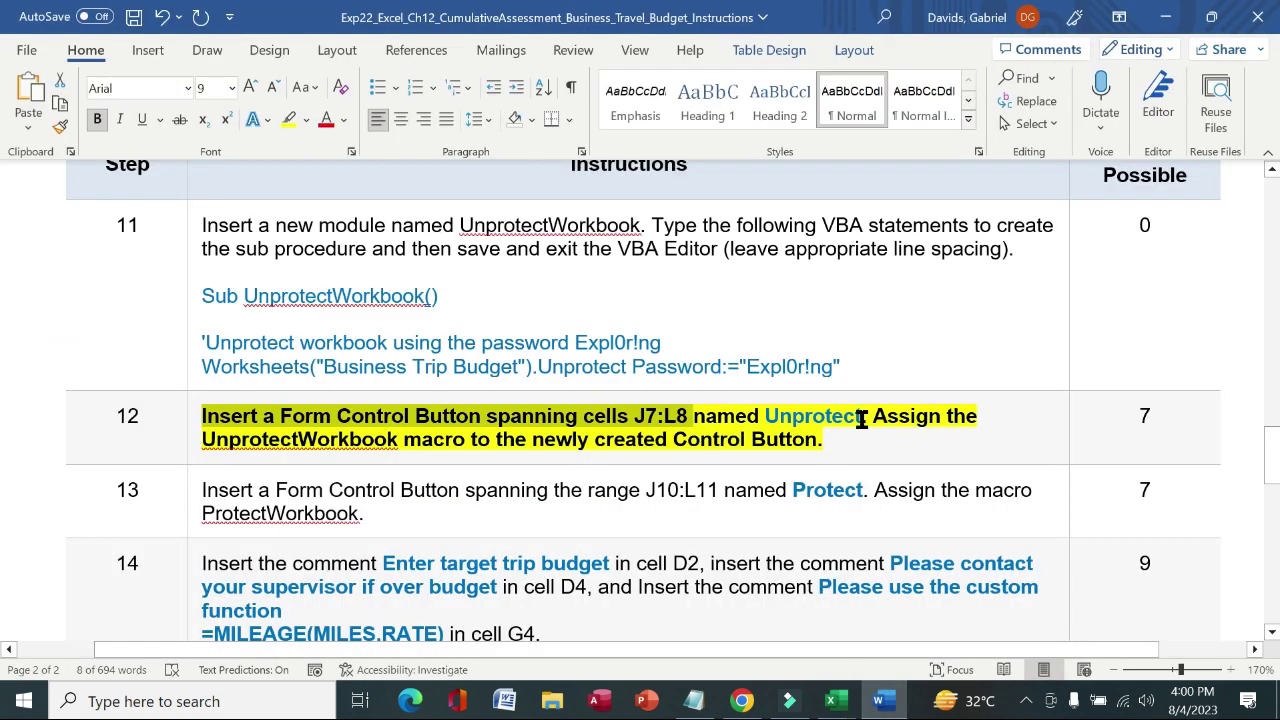
drag(862, 418, 766, 416)
key(ctrl+c)
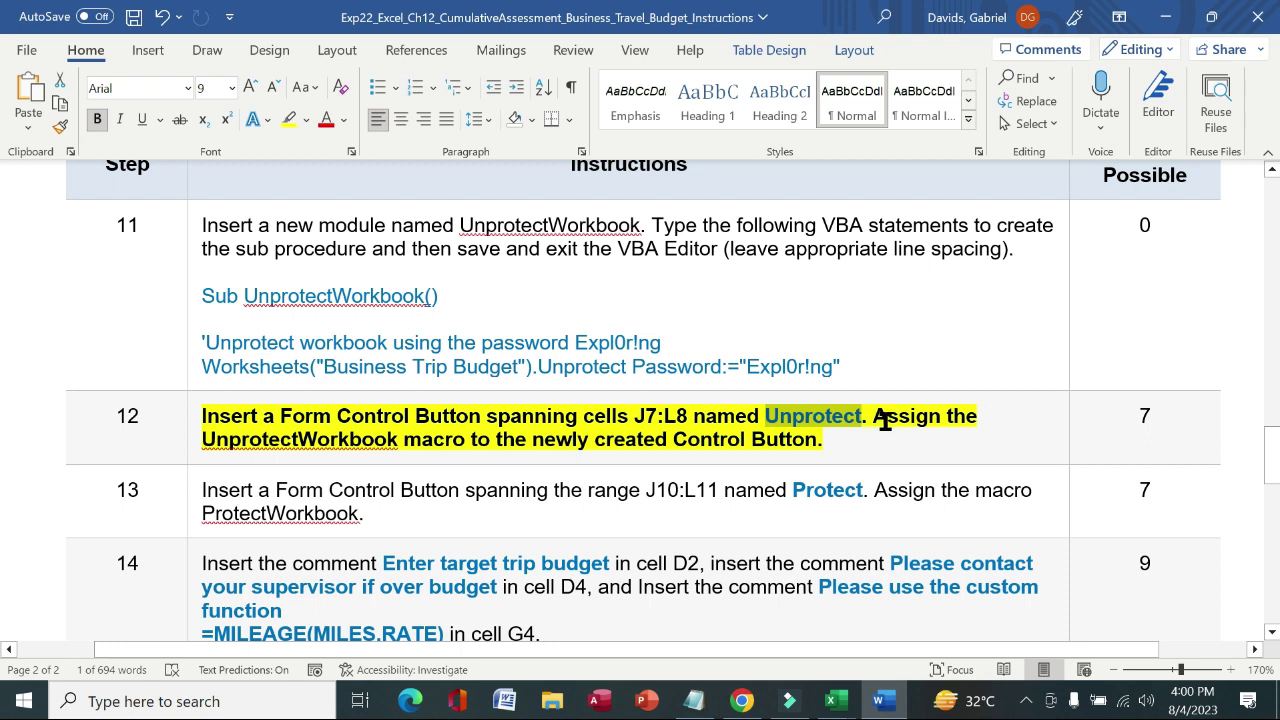
Check step 12's macro instruction in Word, return to Excel and assign the Module4 UnprotectWorkbook macro to the new button.
drag(884, 420, 826, 441)
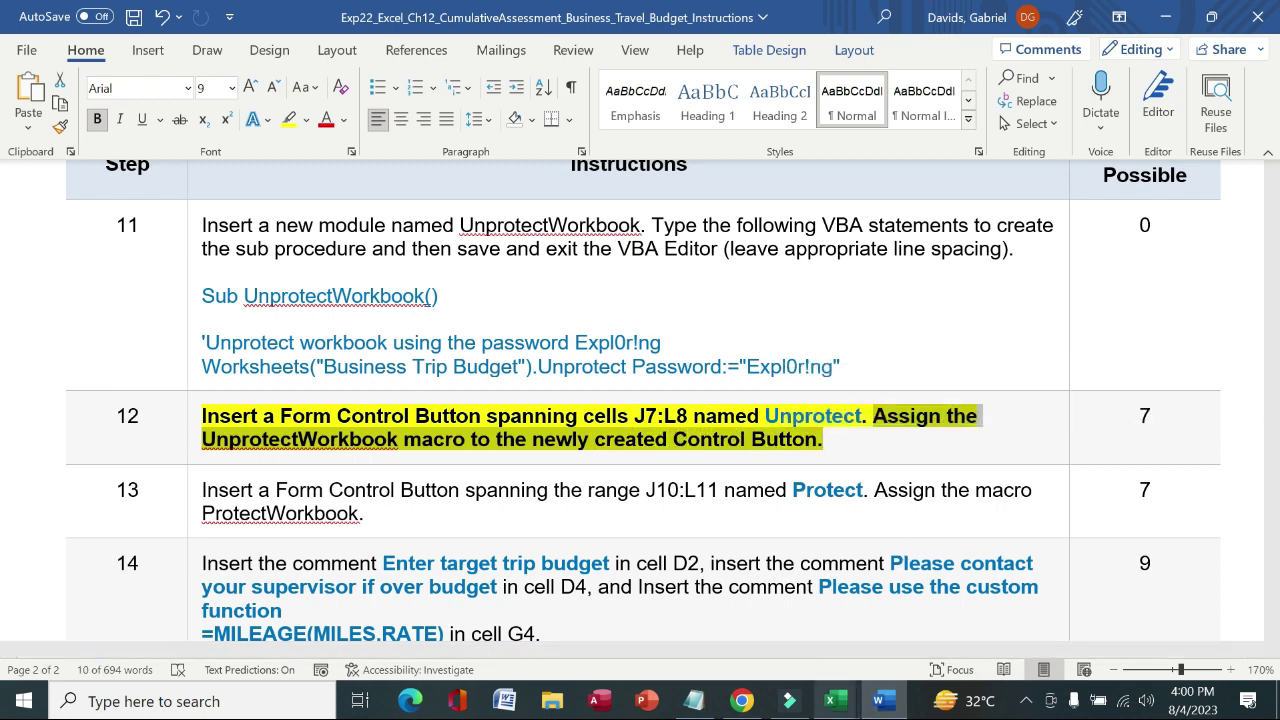
mouse_move(830, 700)
mouse_move(850, 640)
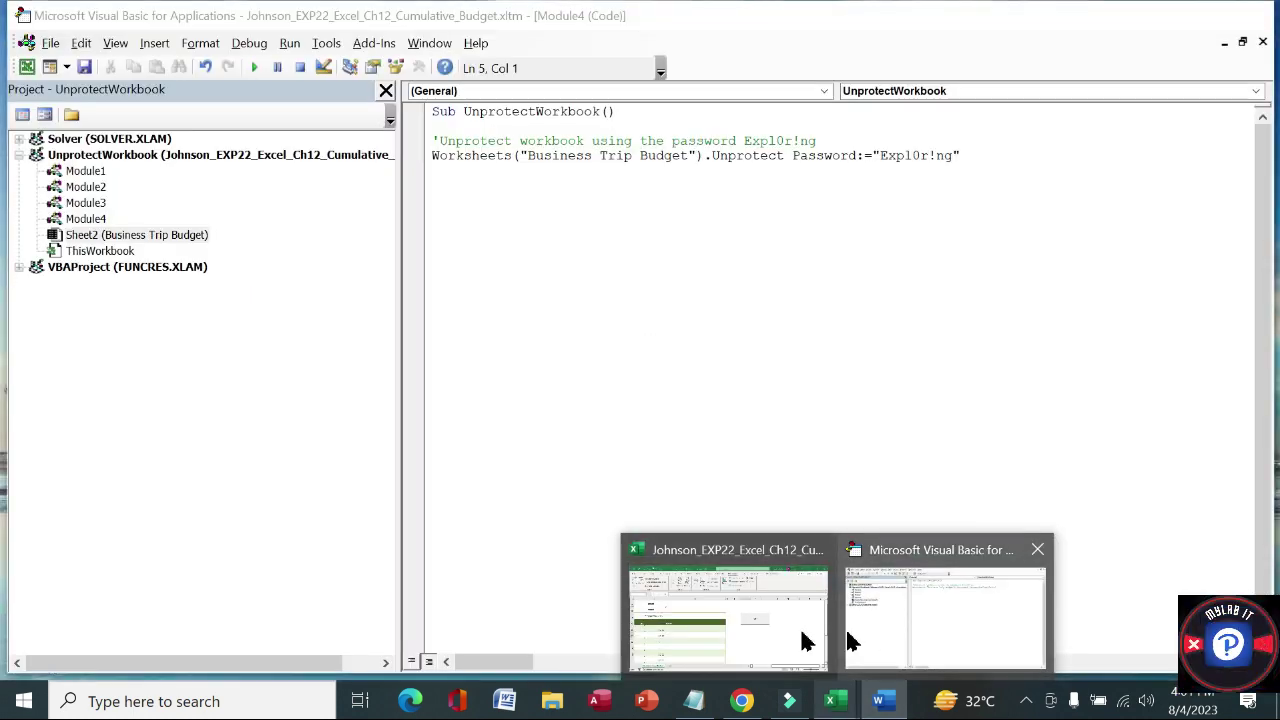
click(797, 640)
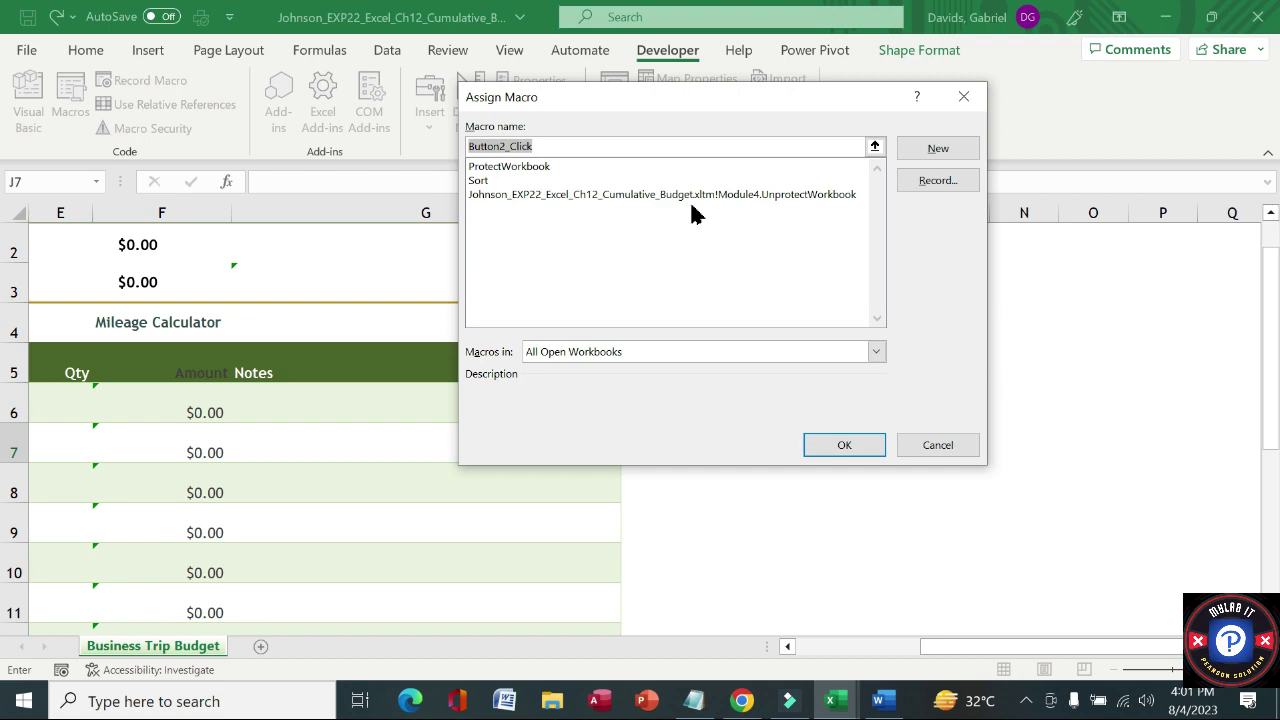
click(905, 708)
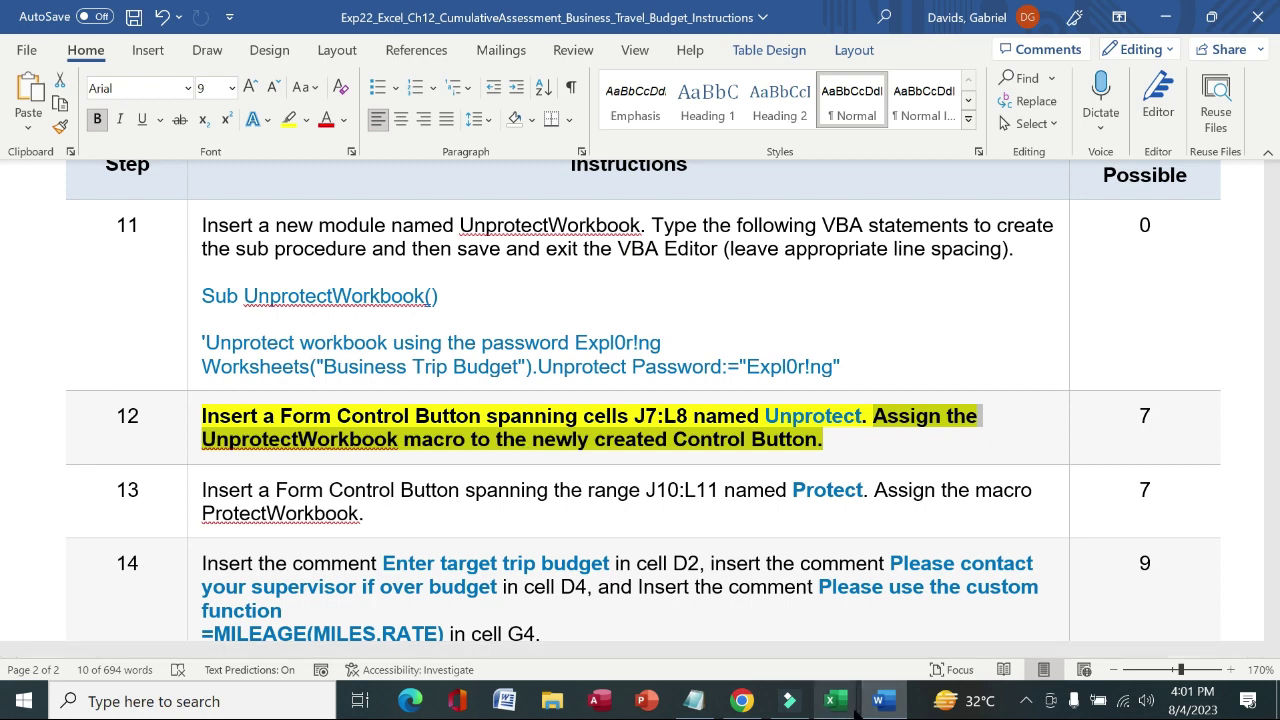
mouse_move(857, 708)
click(806, 648)
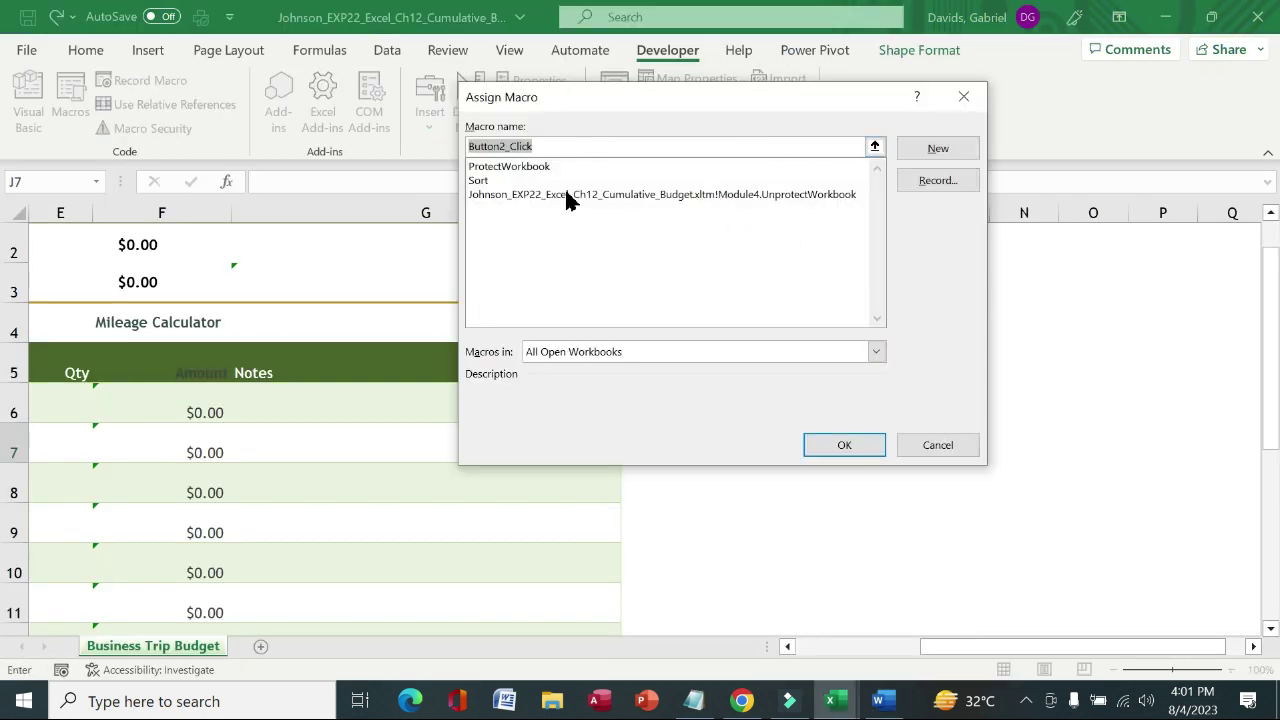
click(567, 196)
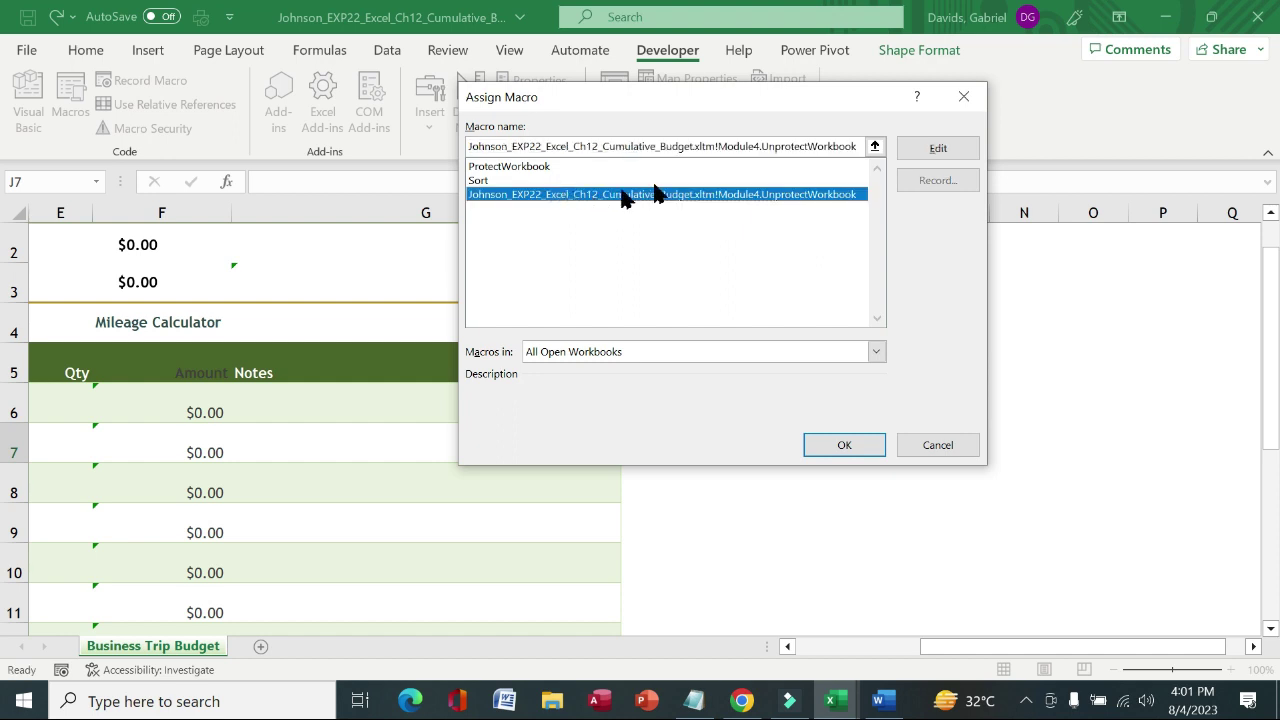
click(845, 447)
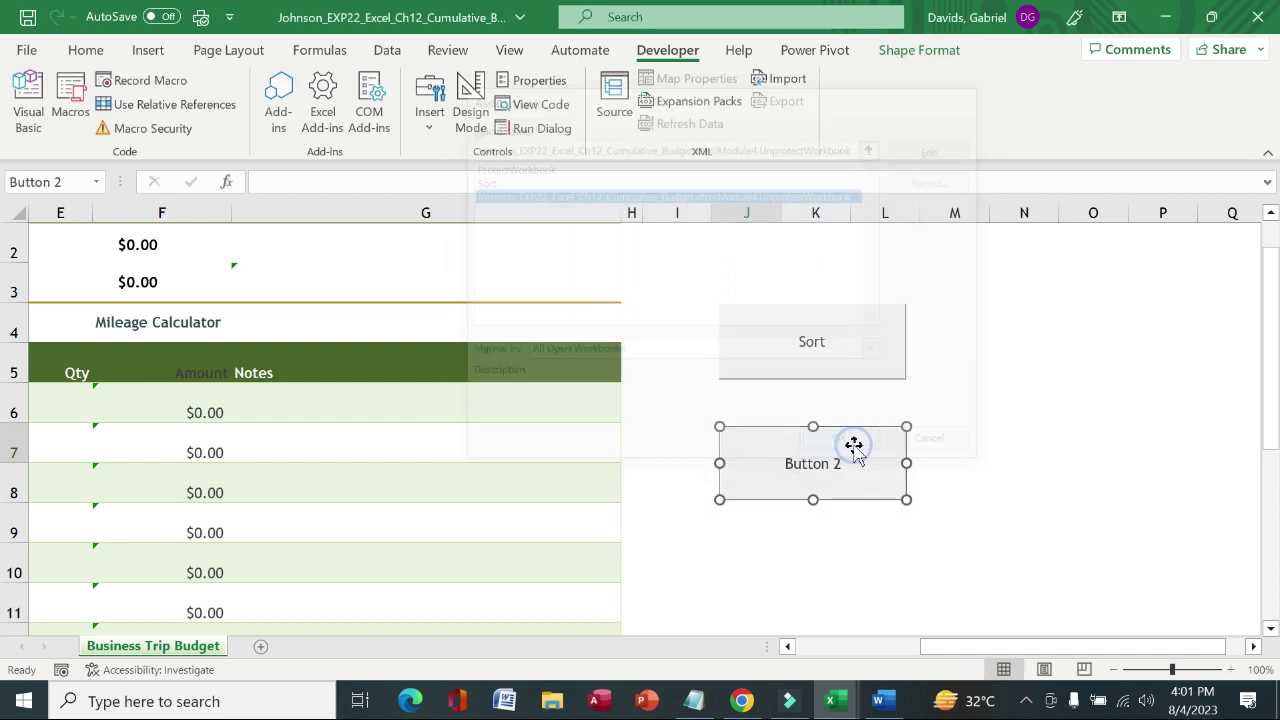
Recheck the button name in Word and replace the new button's caption in Excel with the copied text Unprotect.
click(787, 463)
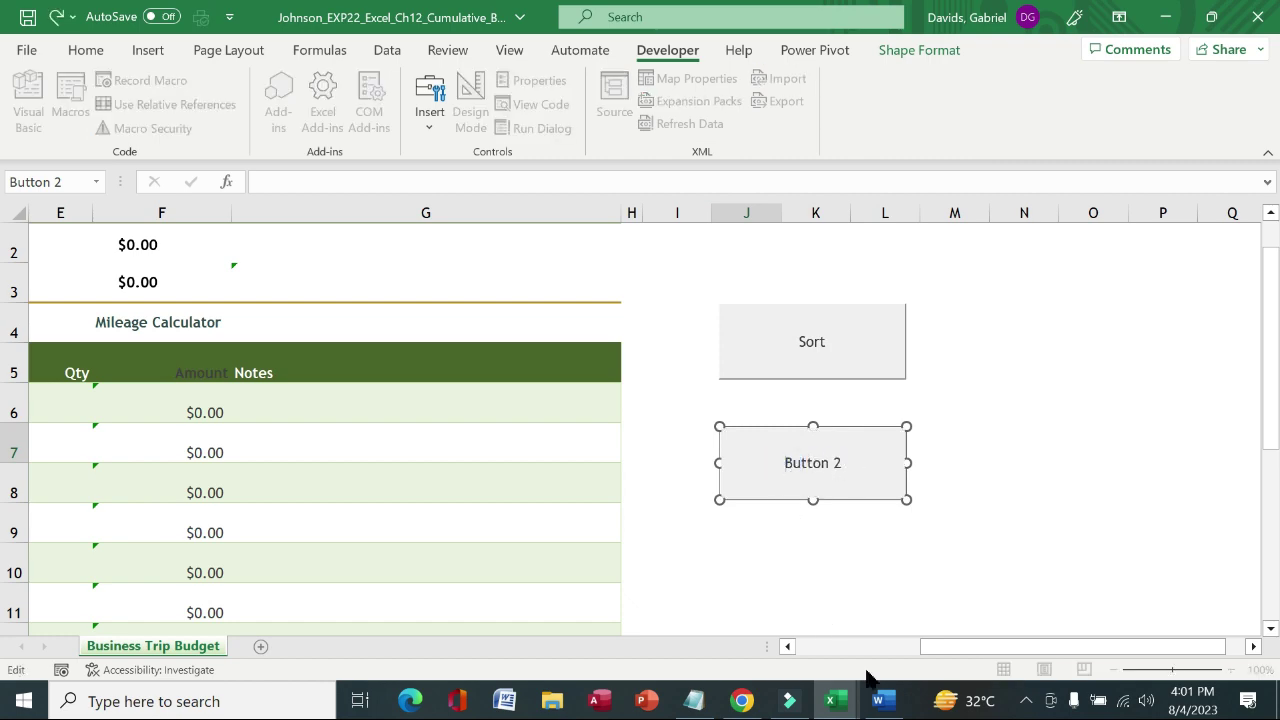
click(878, 700)
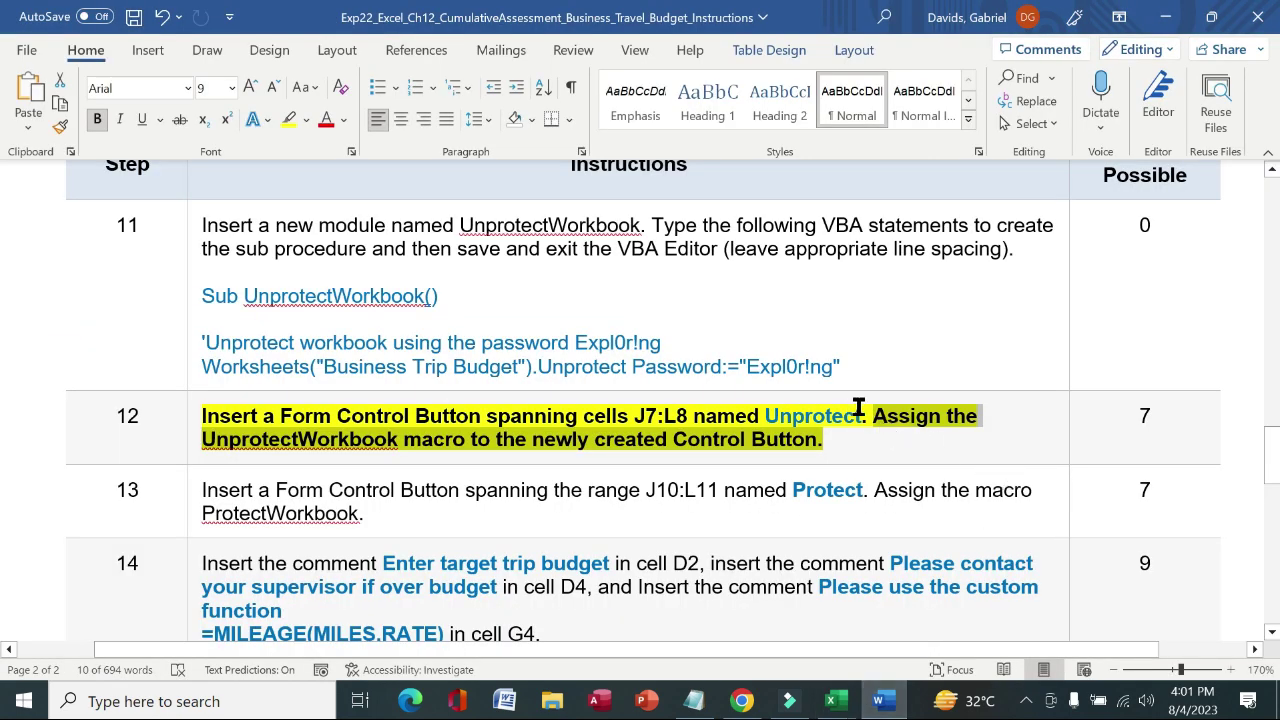
drag(860, 415, 823, 412)
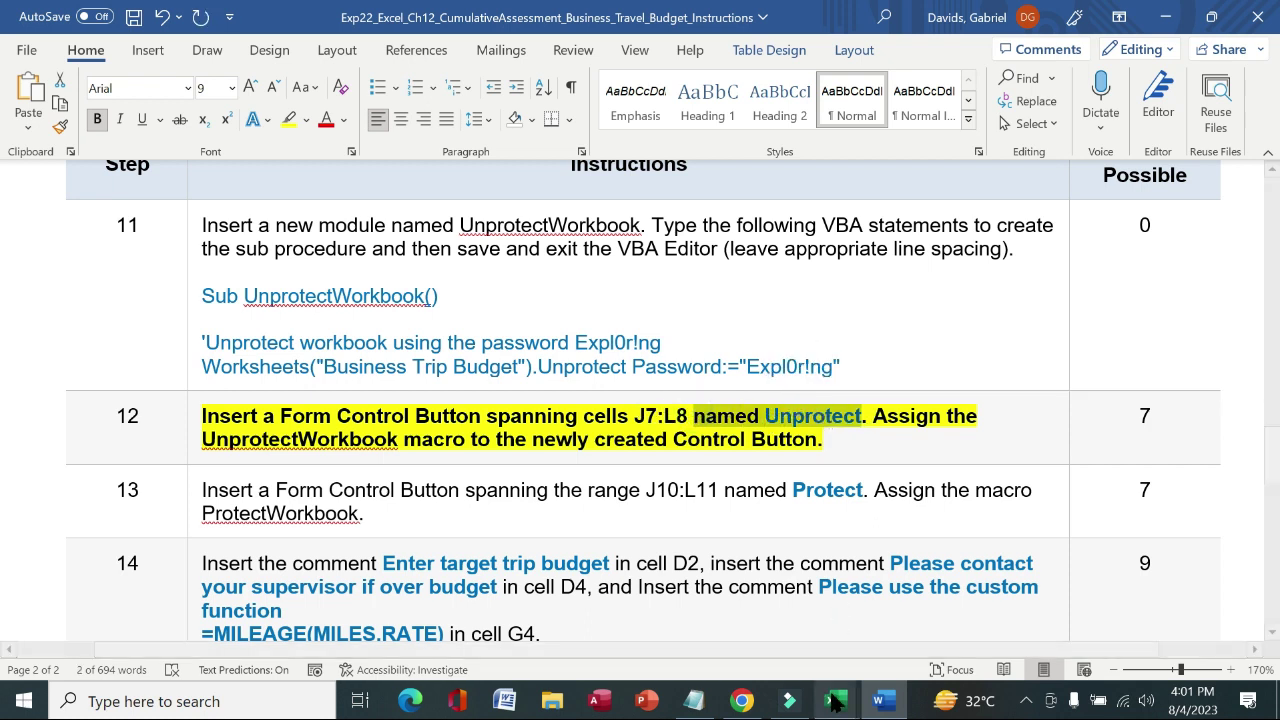
mouse_move(835, 702)
click(787, 648)
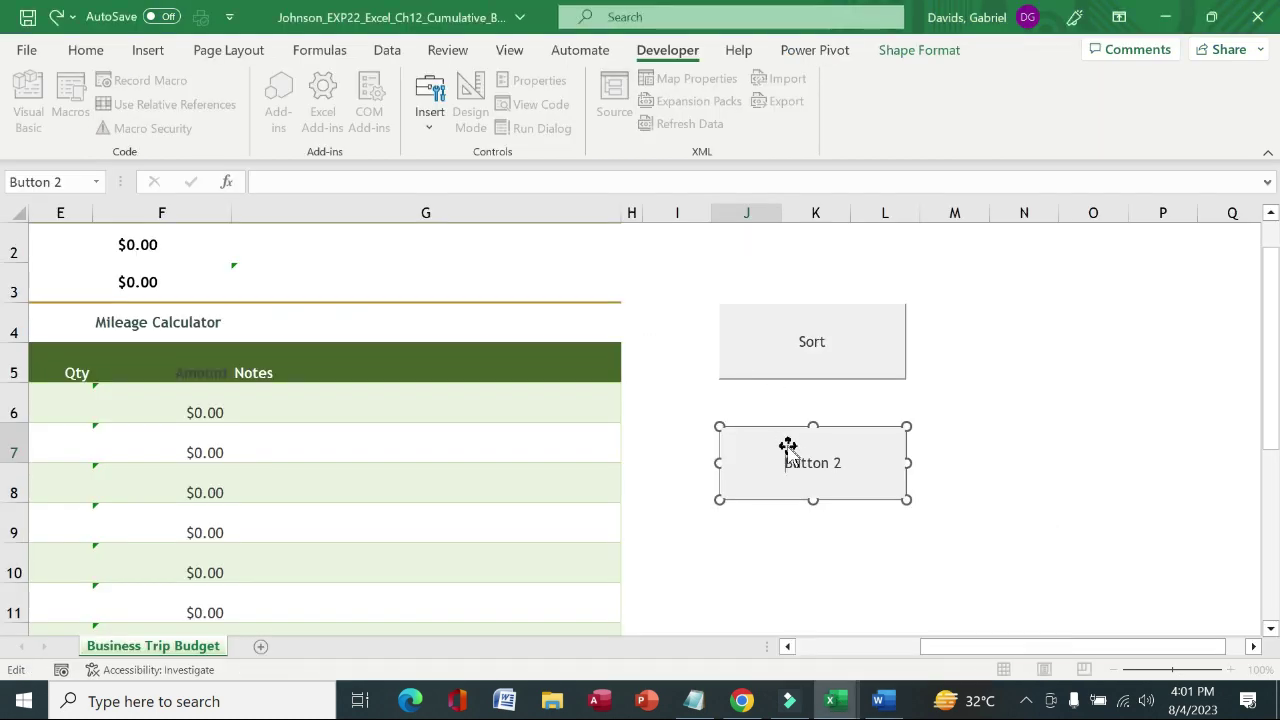
drag(788, 462, 836, 462)
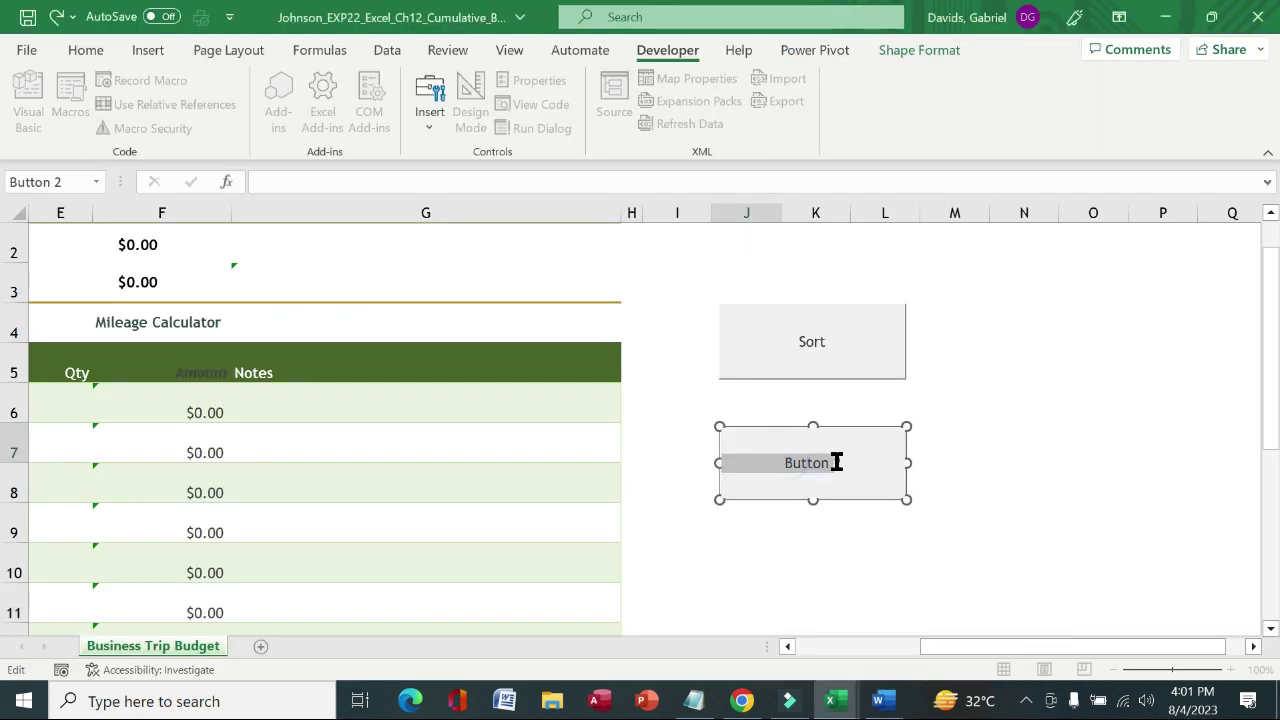
key(ctrl+v)
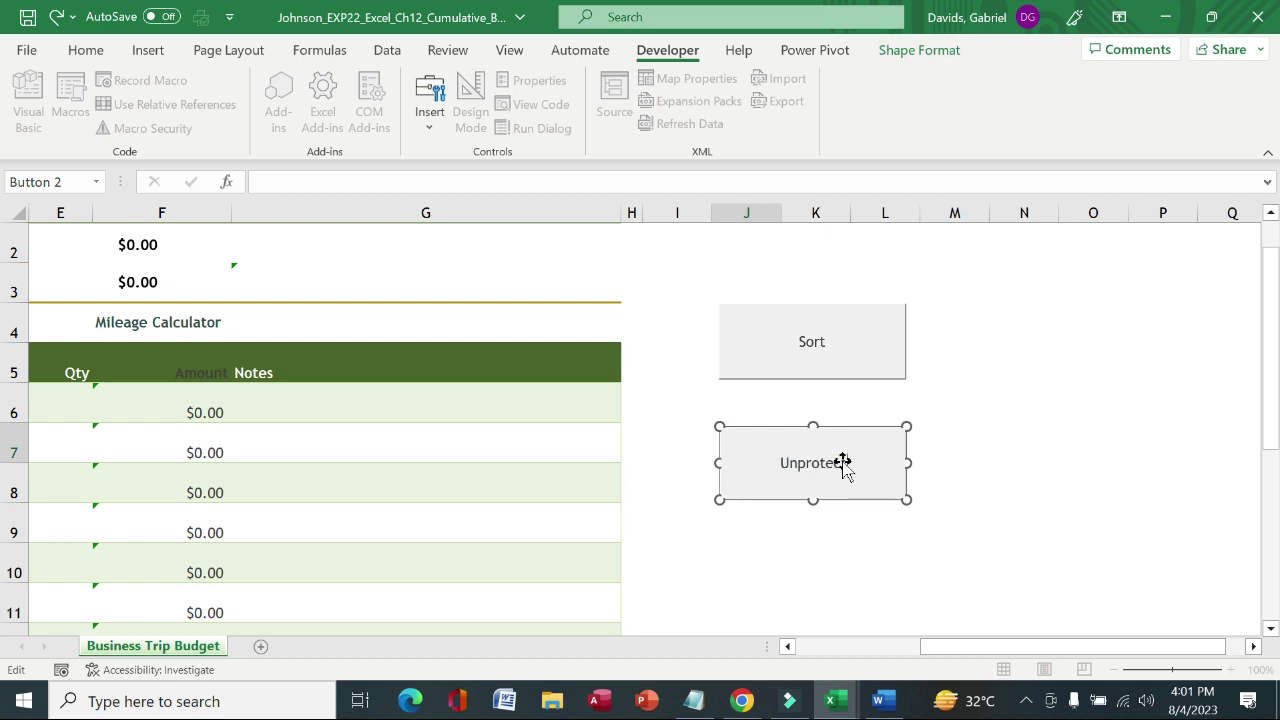
click(952, 495)
Test the Unprotect button, dismiss the compile error and the stop-debugger prompt, and try the button again from the budget sheet.
click(849, 497)
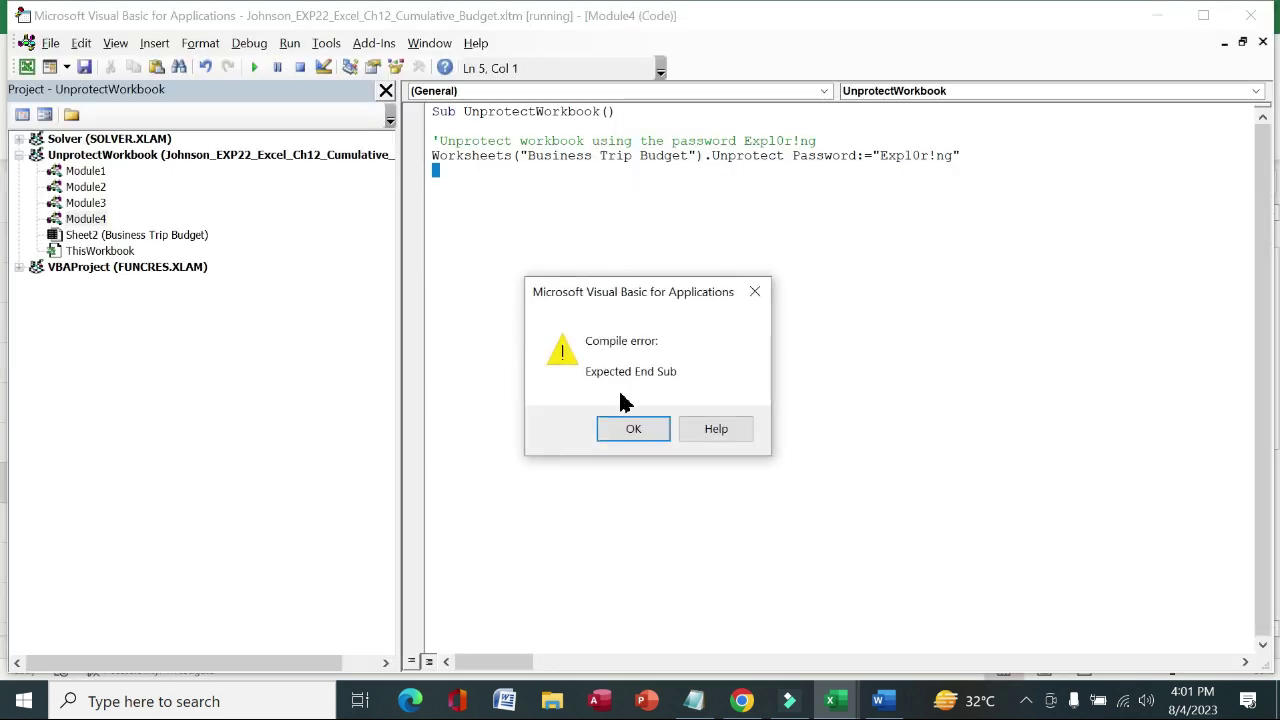
click(628, 430)
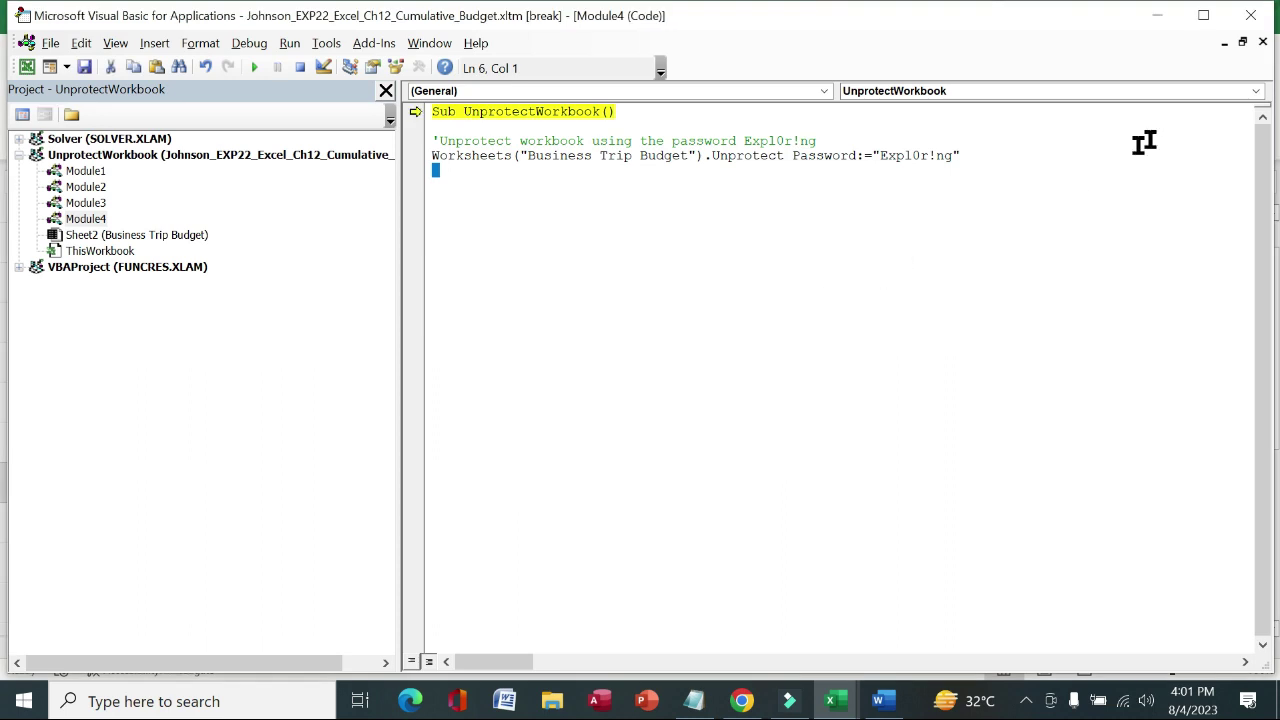
click(1250, 14)
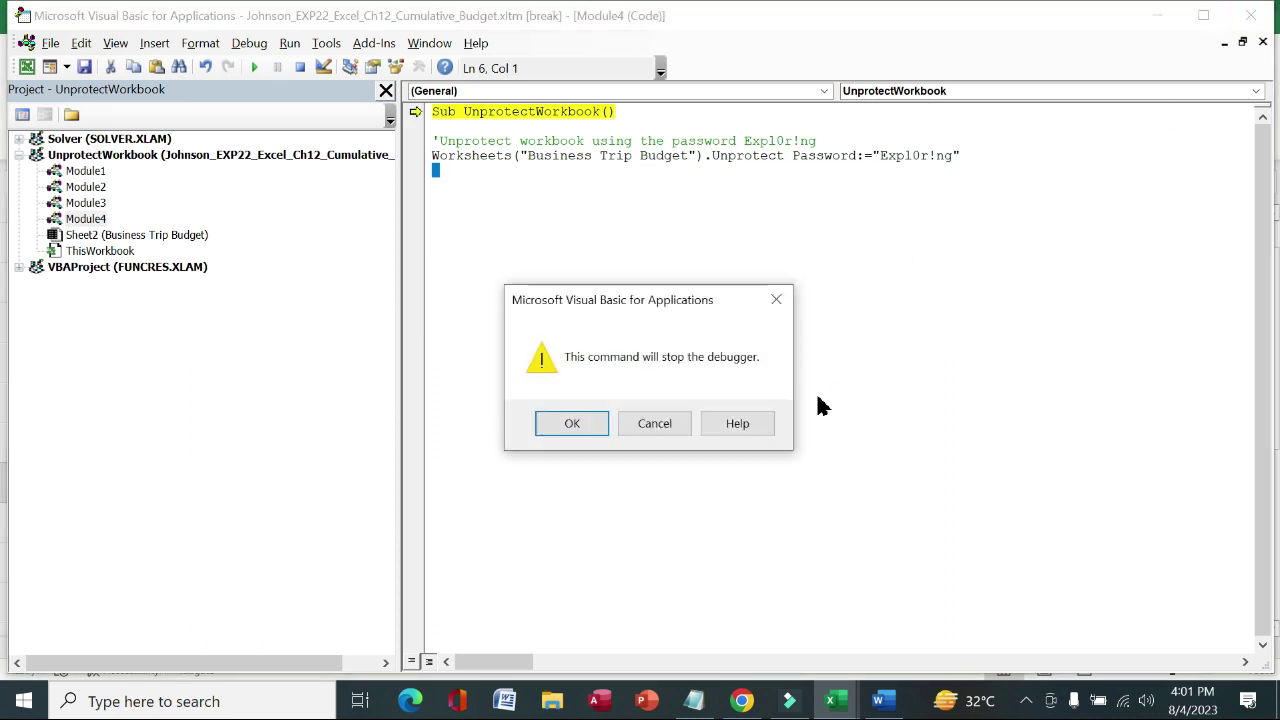
click(775, 300)
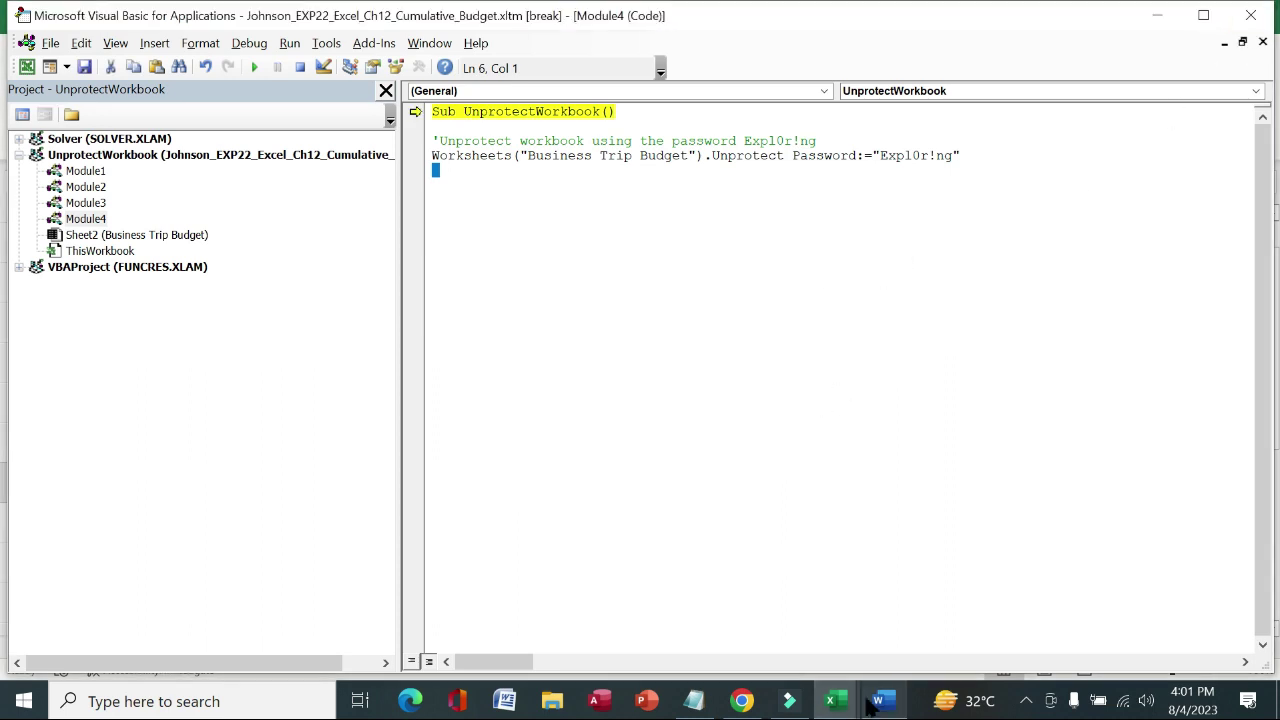
mouse_move(843, 708)
click(808, 663)
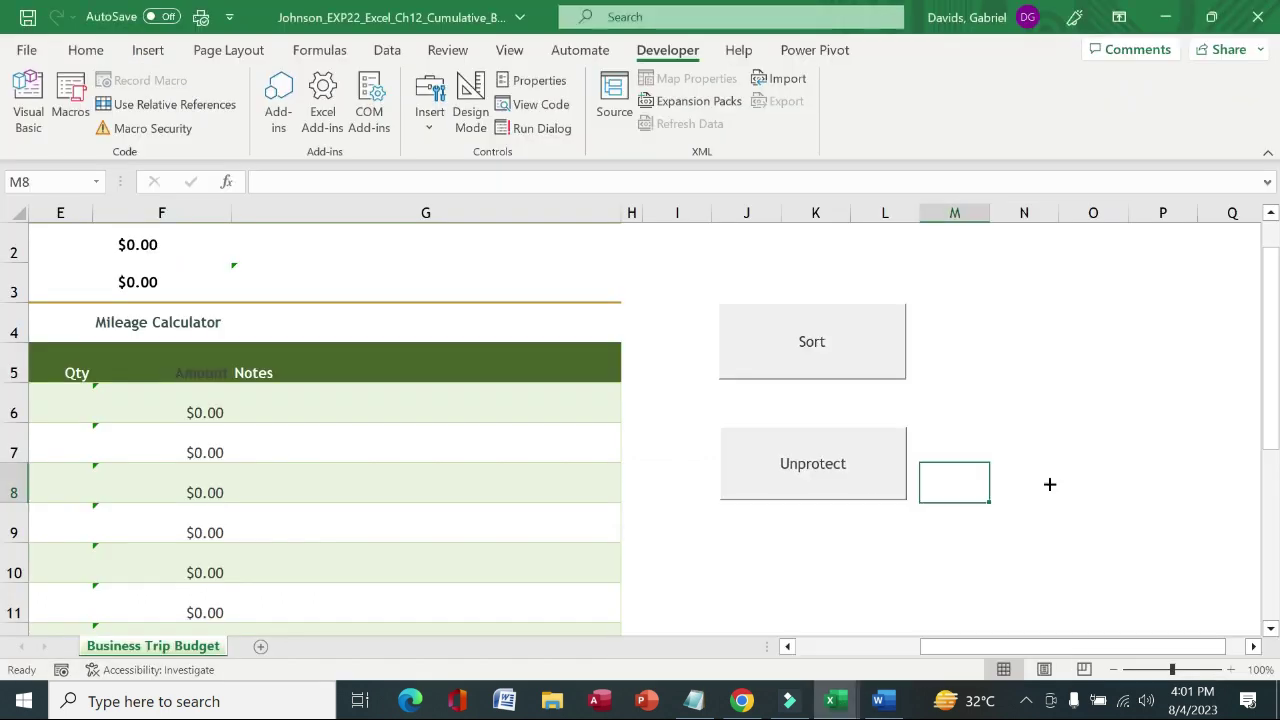
click(853, 477)
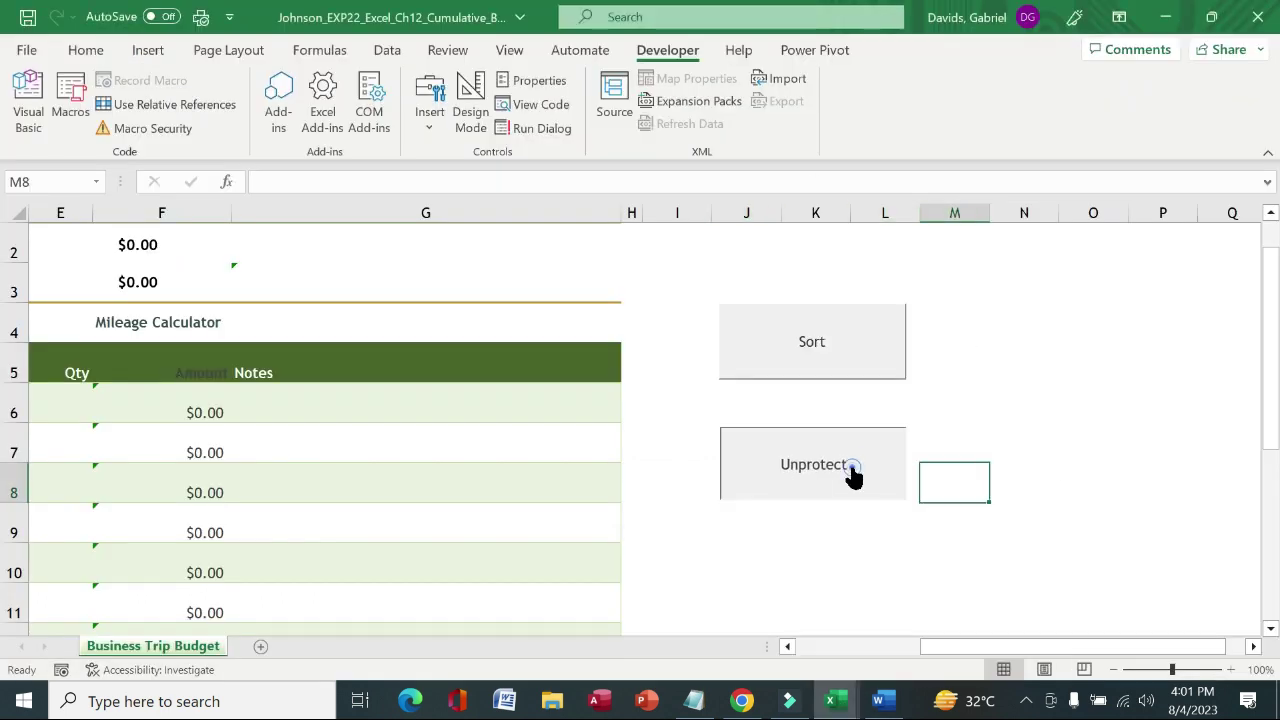
Close the Visual Basic editor showing the UnprotectWorkbook code and accept stopping the debugger.
mouse_move(831, 698)
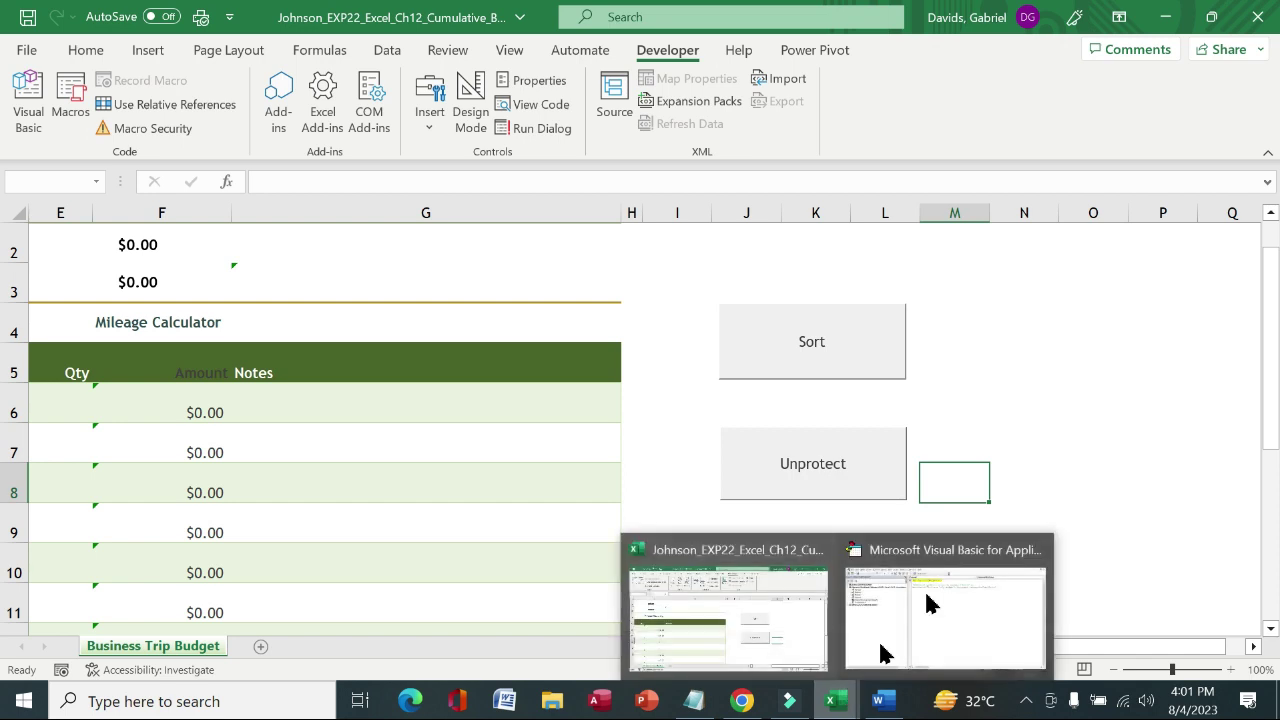
mouse_move(1038, 549)
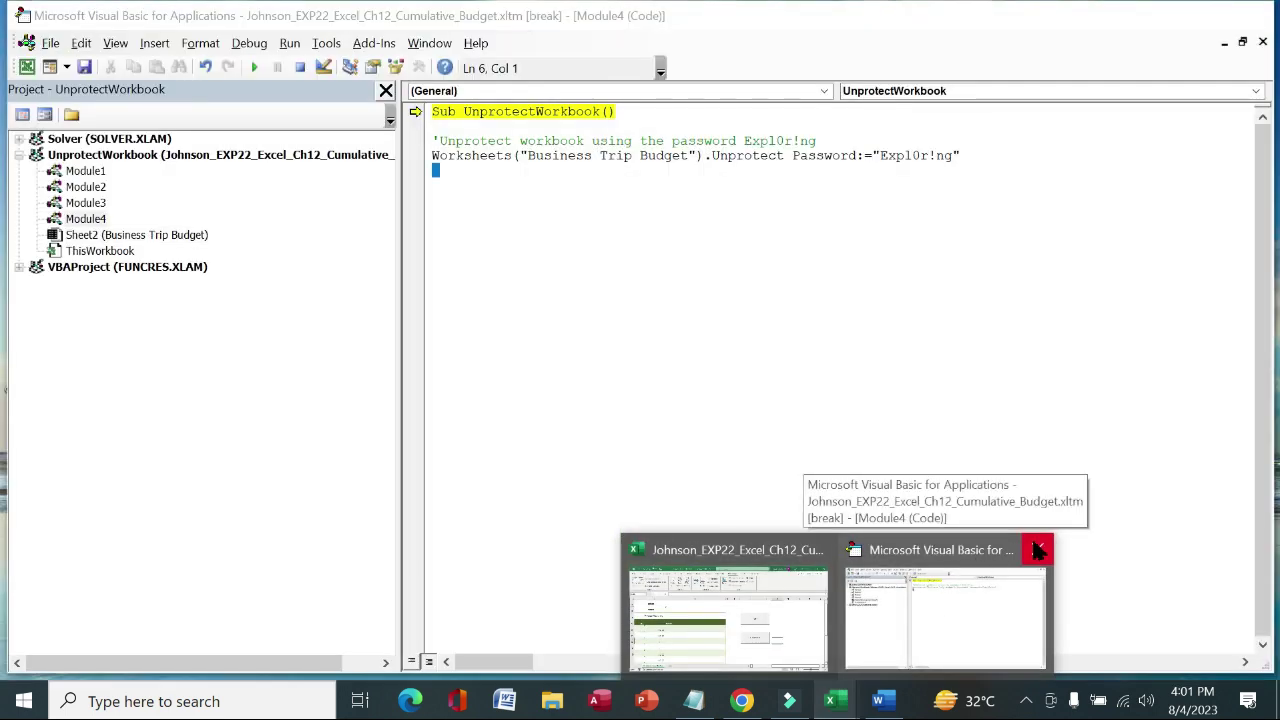
click(1038, 549)
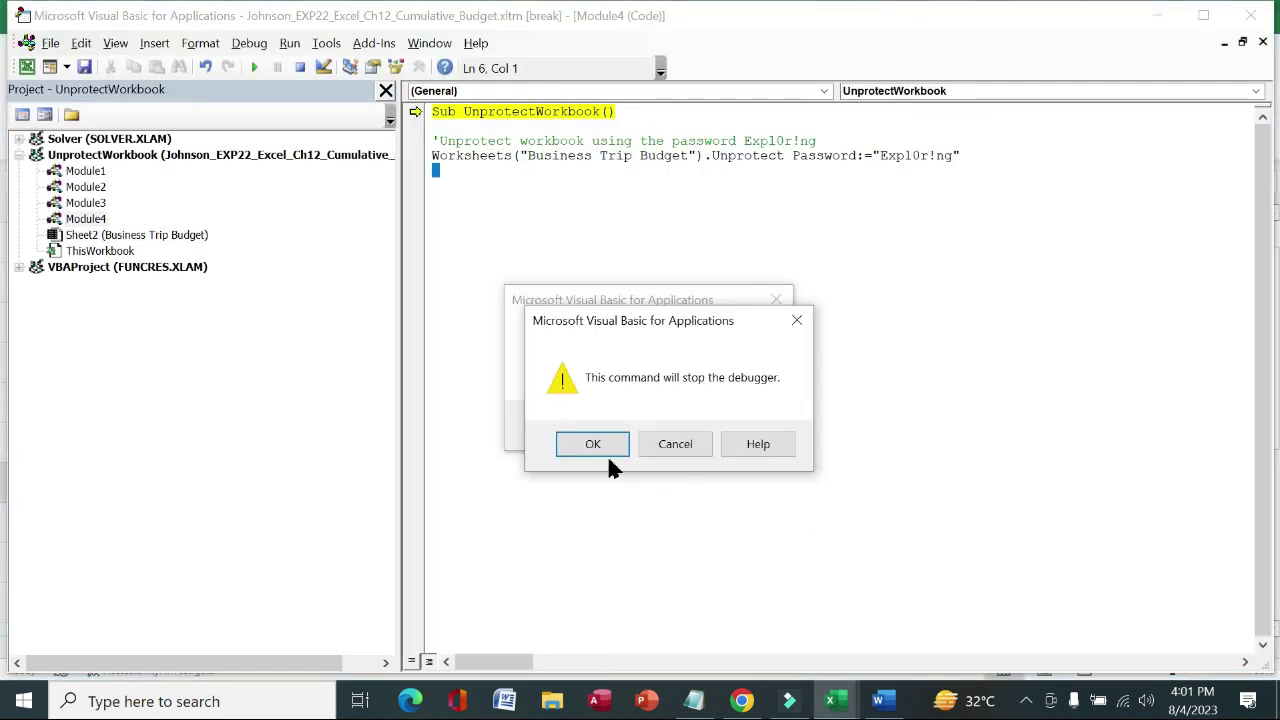
click(600, 446)
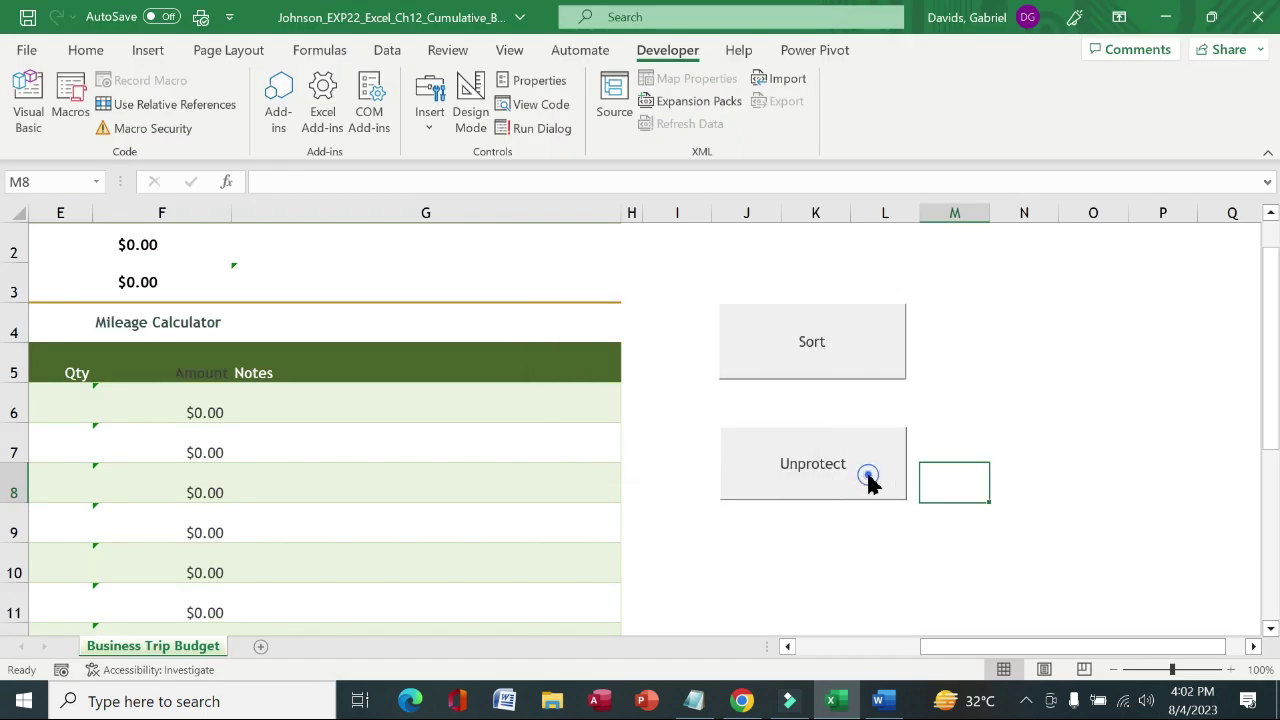
Switch to the Word instructions and remove the bold and yellow highlight from step 12.
click(878, 701)
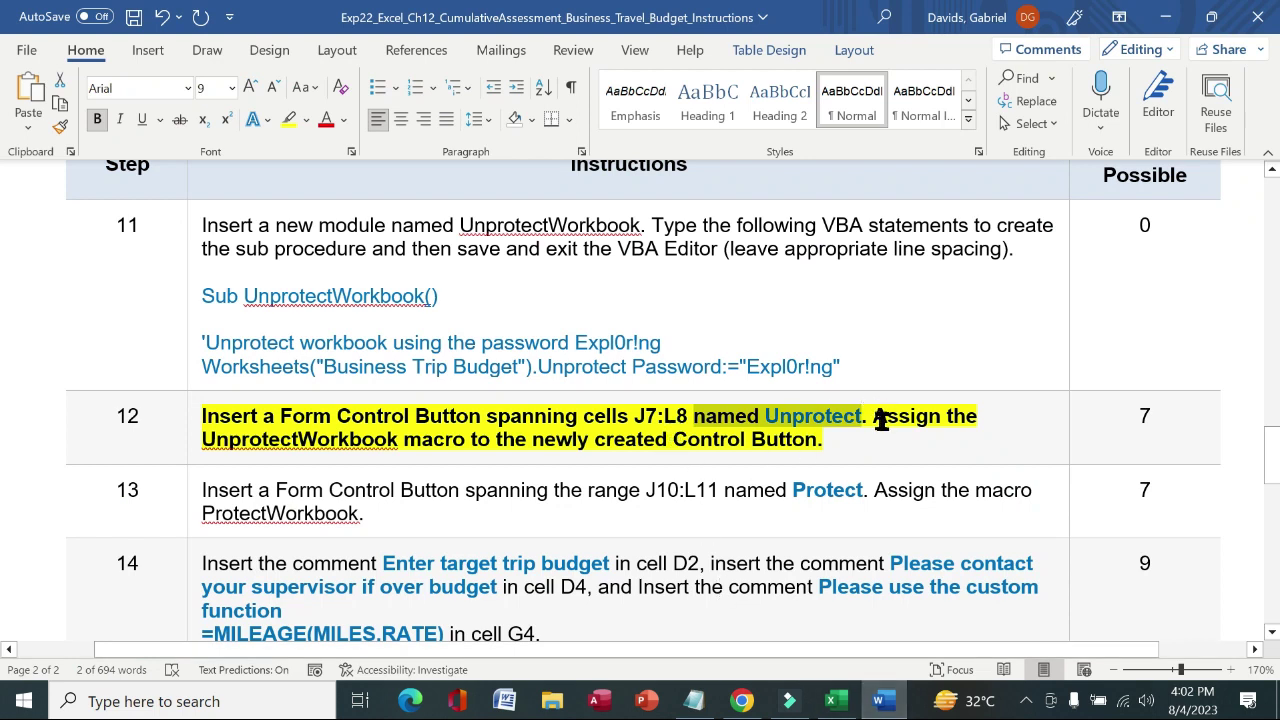
mouse_move(885, 415)
mouse_down()
mouse_move(934, 414)
mouse_move(822, 442)
mouse_move(486, 449)
mouse_move(866, 416)
mouse_up()
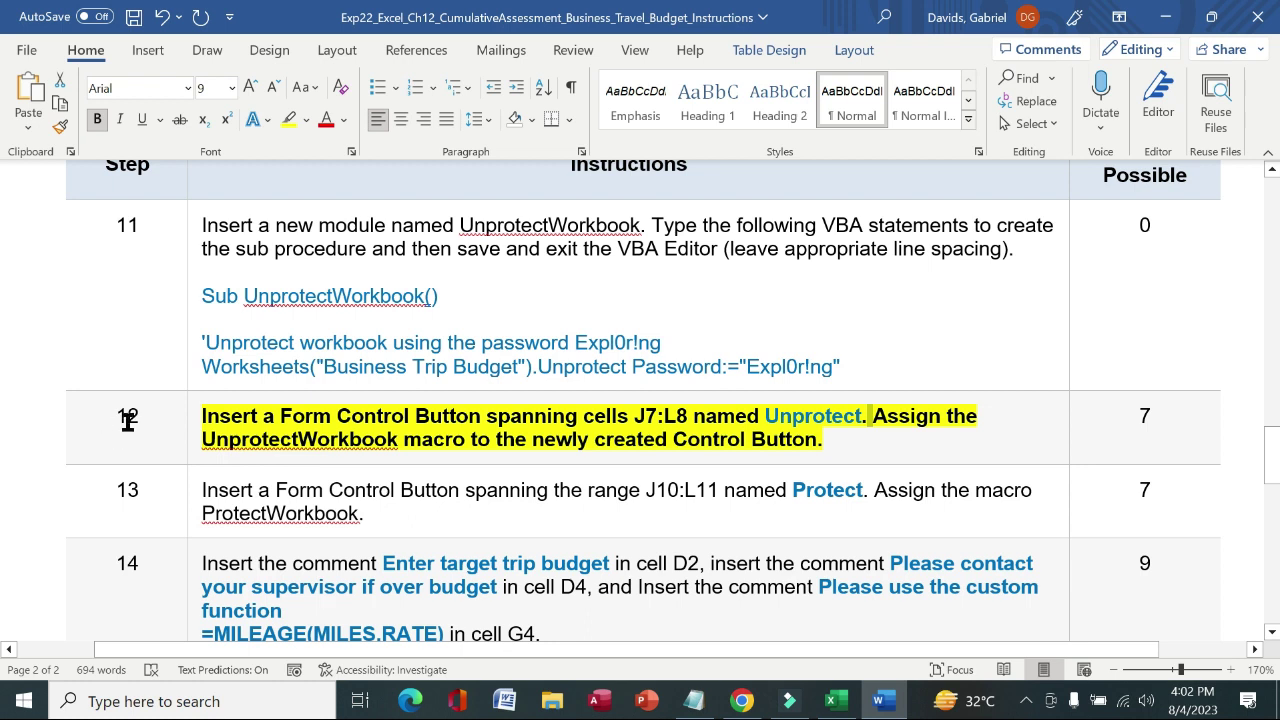
click(191, 443)
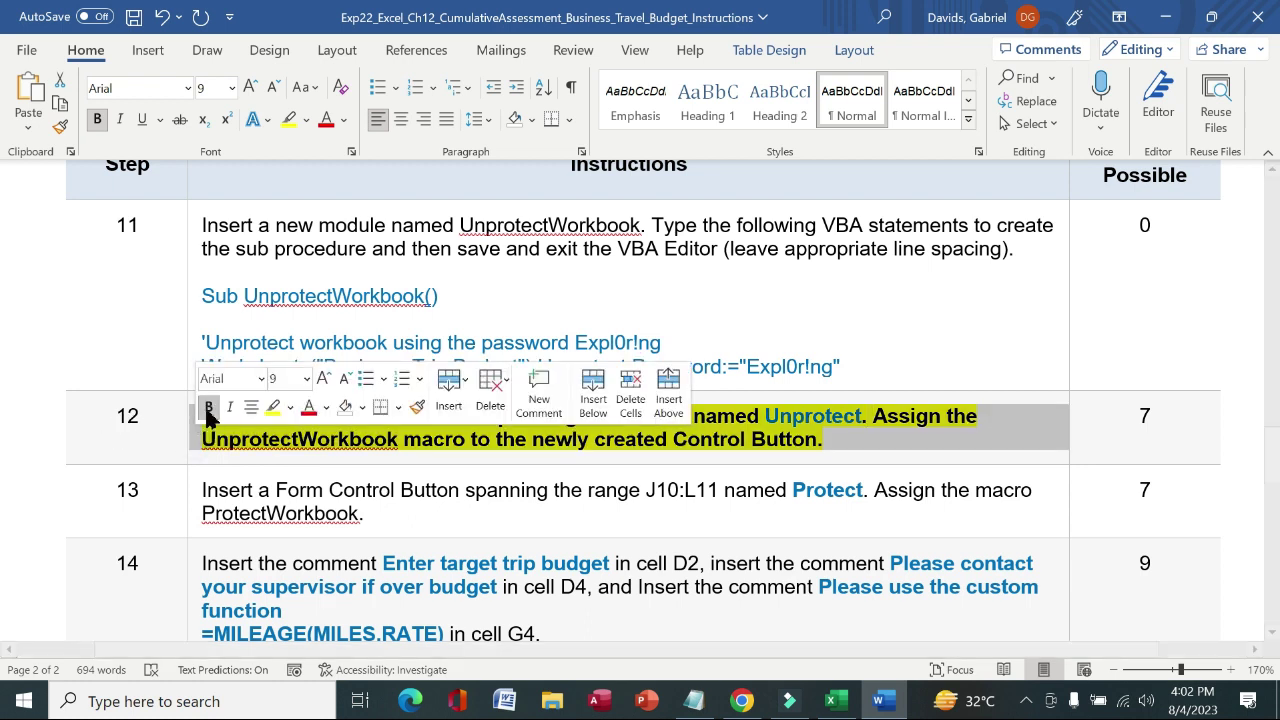
click(208, 408)
click(272, 408)
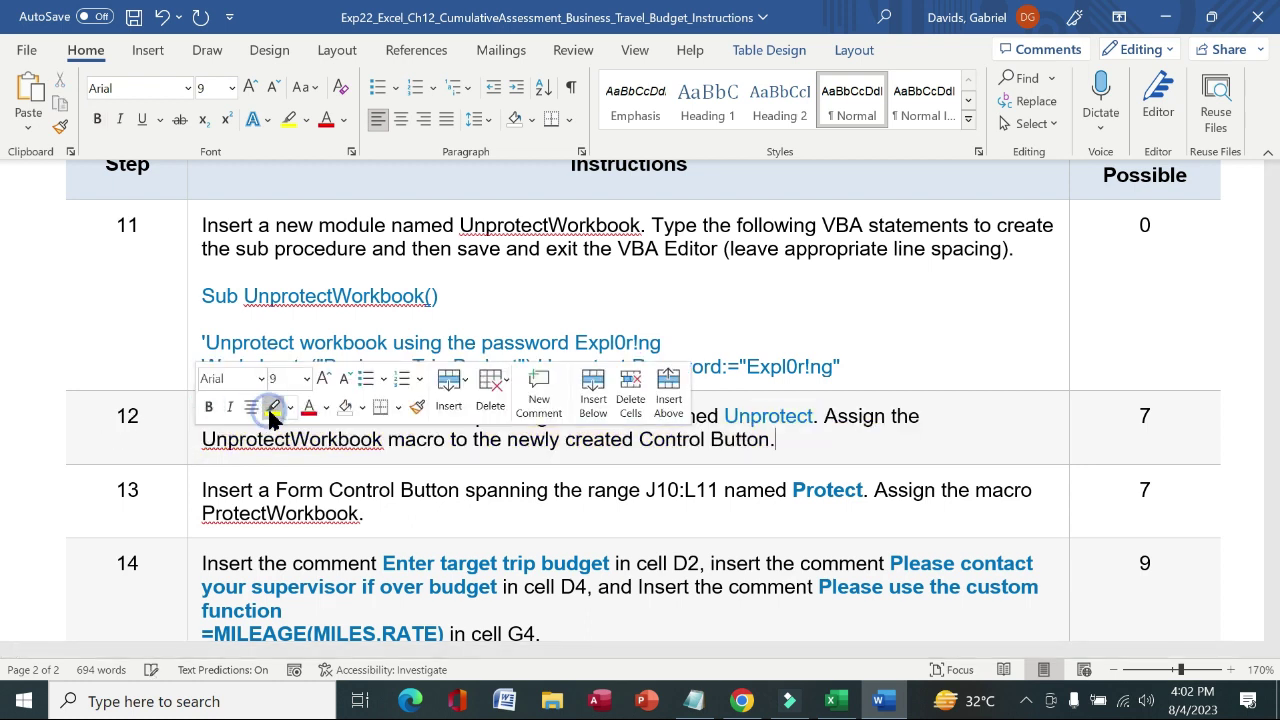
Mark step 13 as the current instruction with bold text and yellow highlight.
click(190, 504)
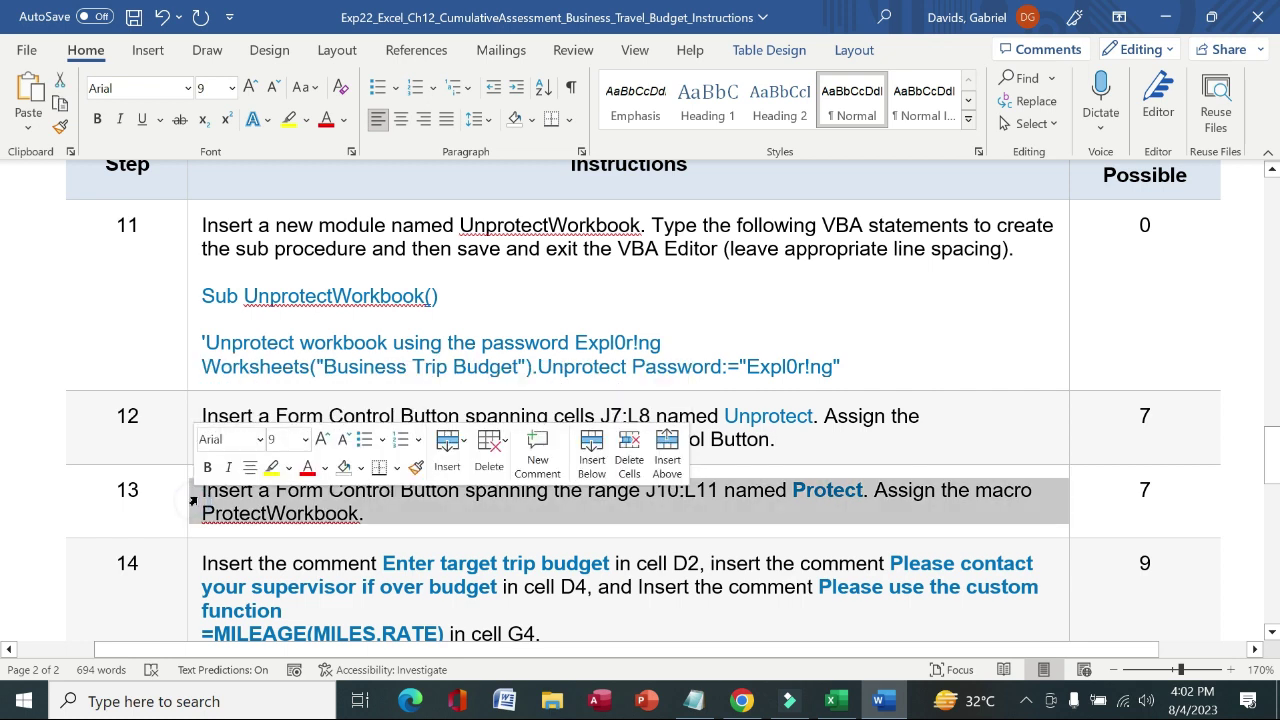
click(207, 469)
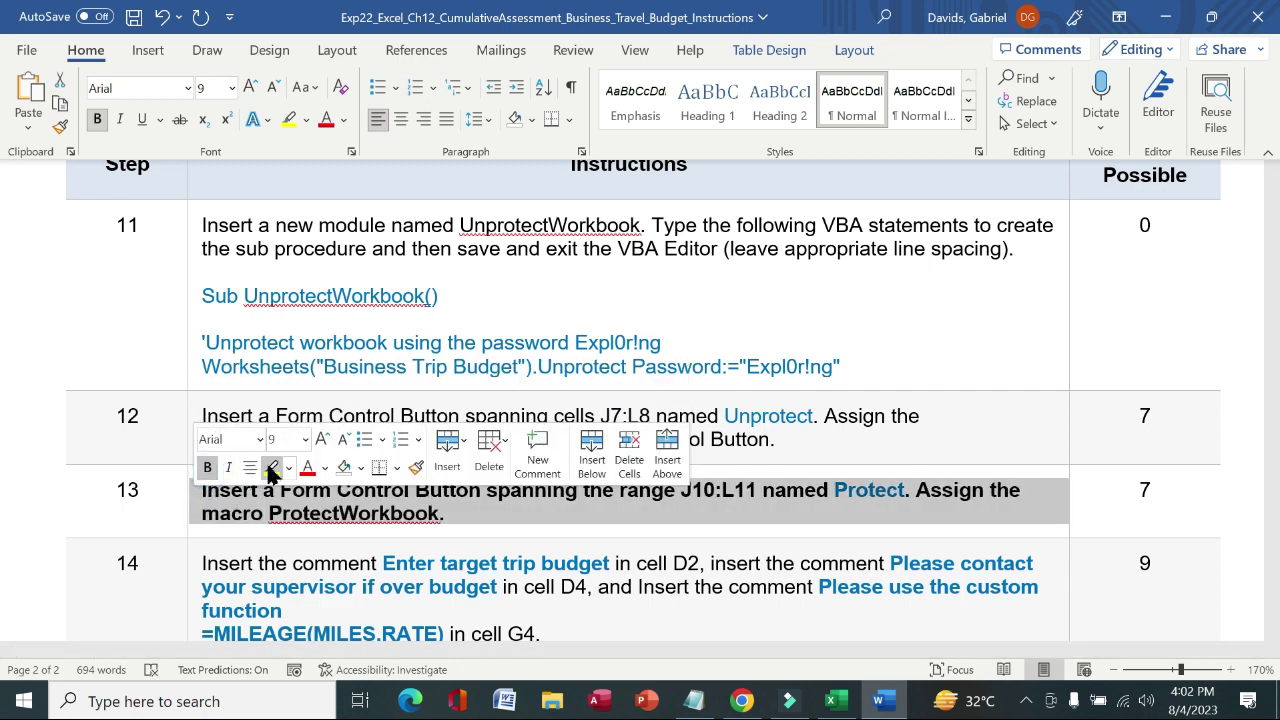
click(271, 467)
click(145, 497)
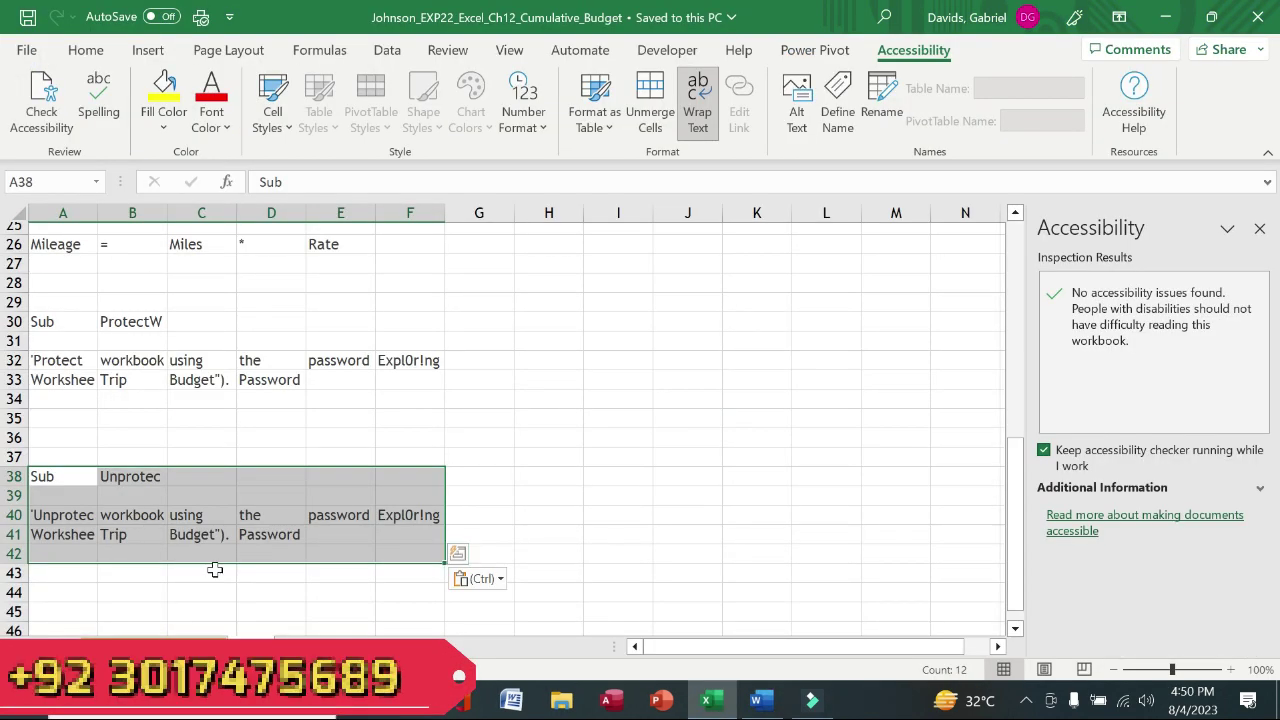
Open the Business Trip Budget sheet in the Excel workbook and close the Accessibility checker.
click(152, 646)
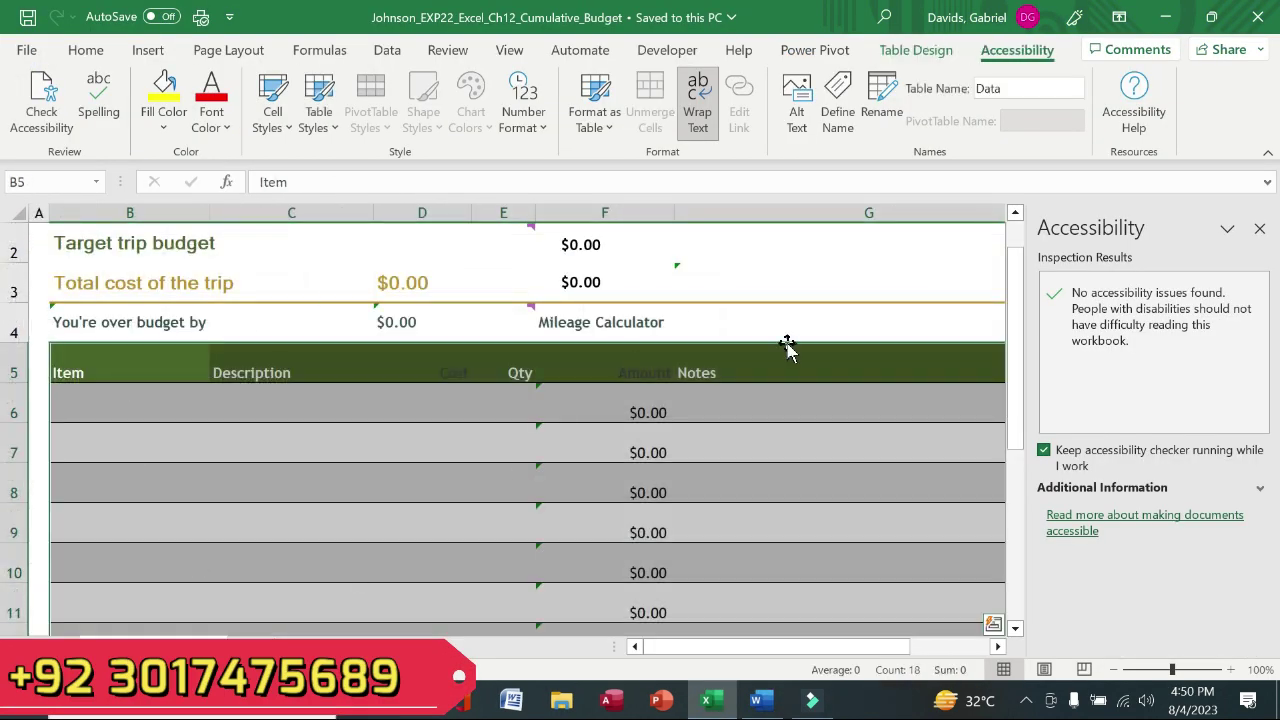
click(1259, 228)
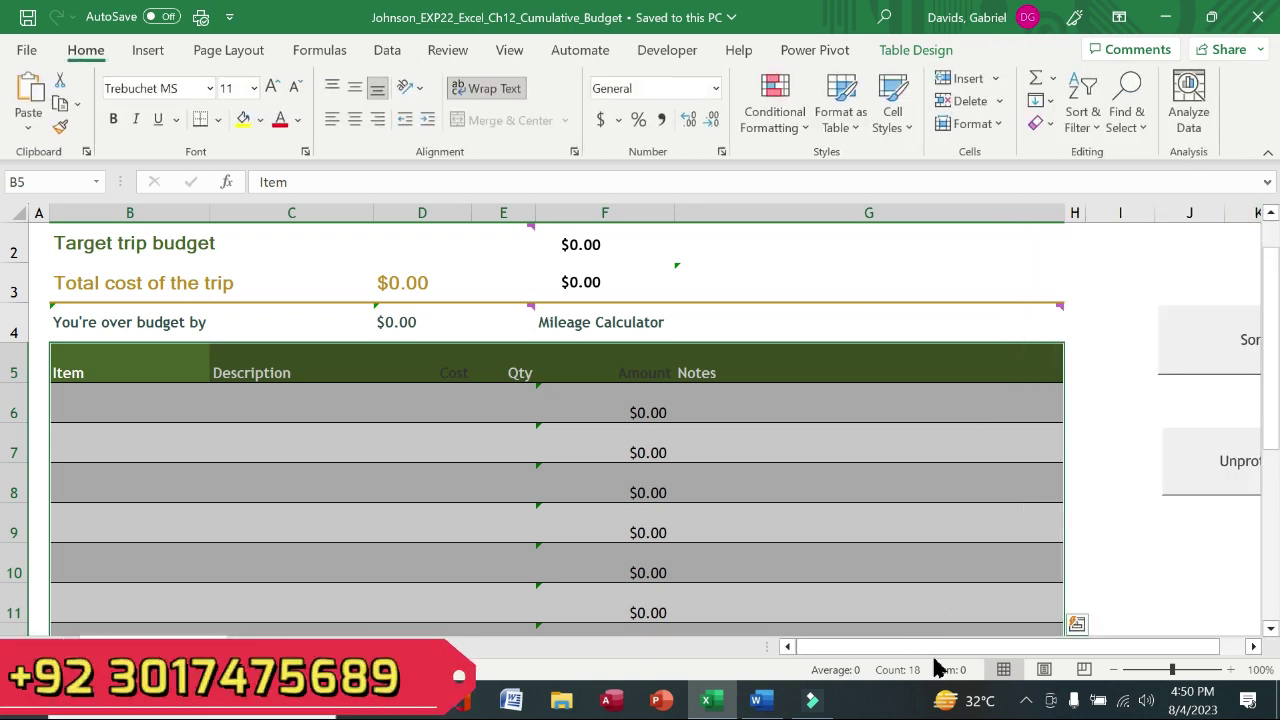
Test the Sort button on the Business Trip Budget sheet.
drag(934, 648, 1003, 665)
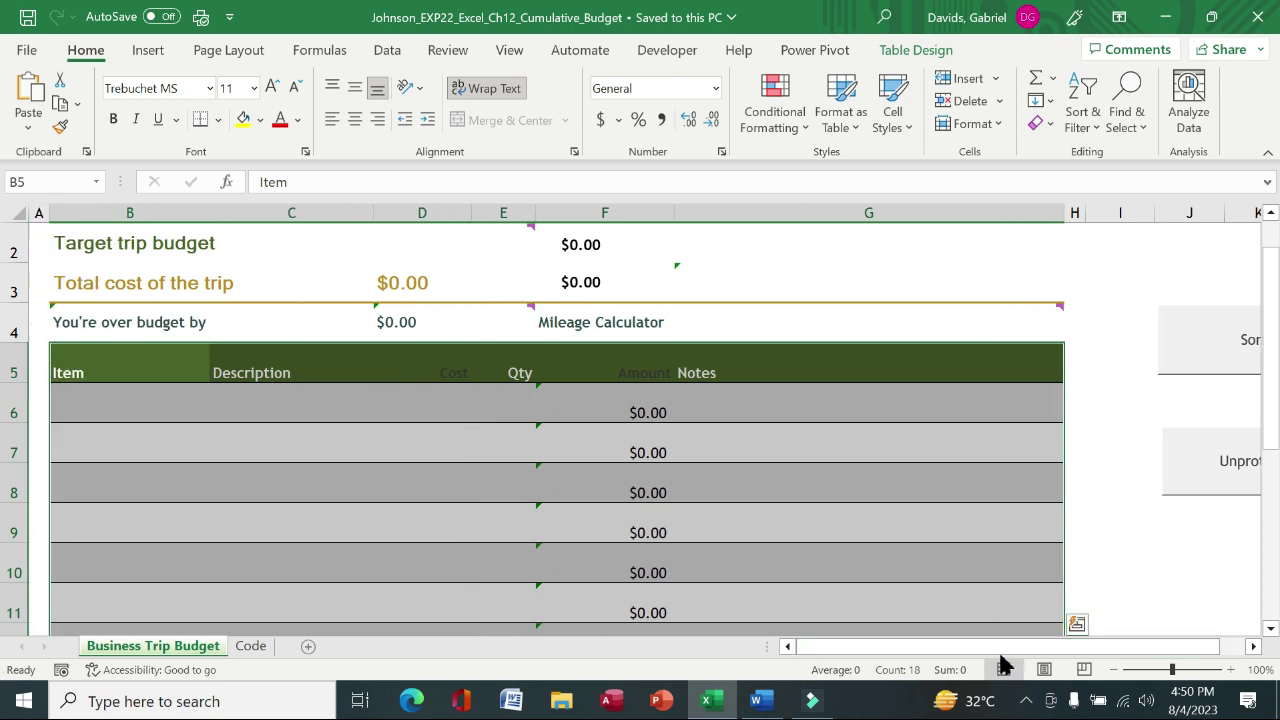
drag(1123, 646, 1148, 651)
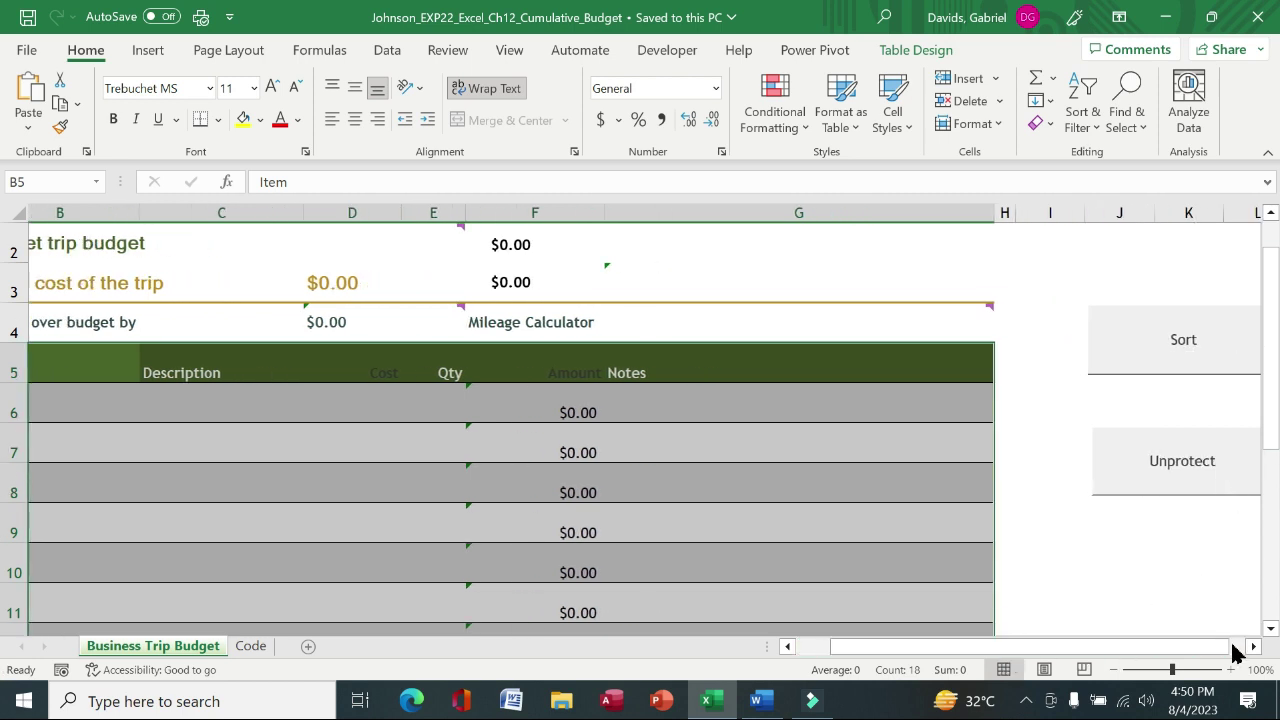
click(1233, 646)
drag(1080, 636, 915, 674)
click(960, 346)
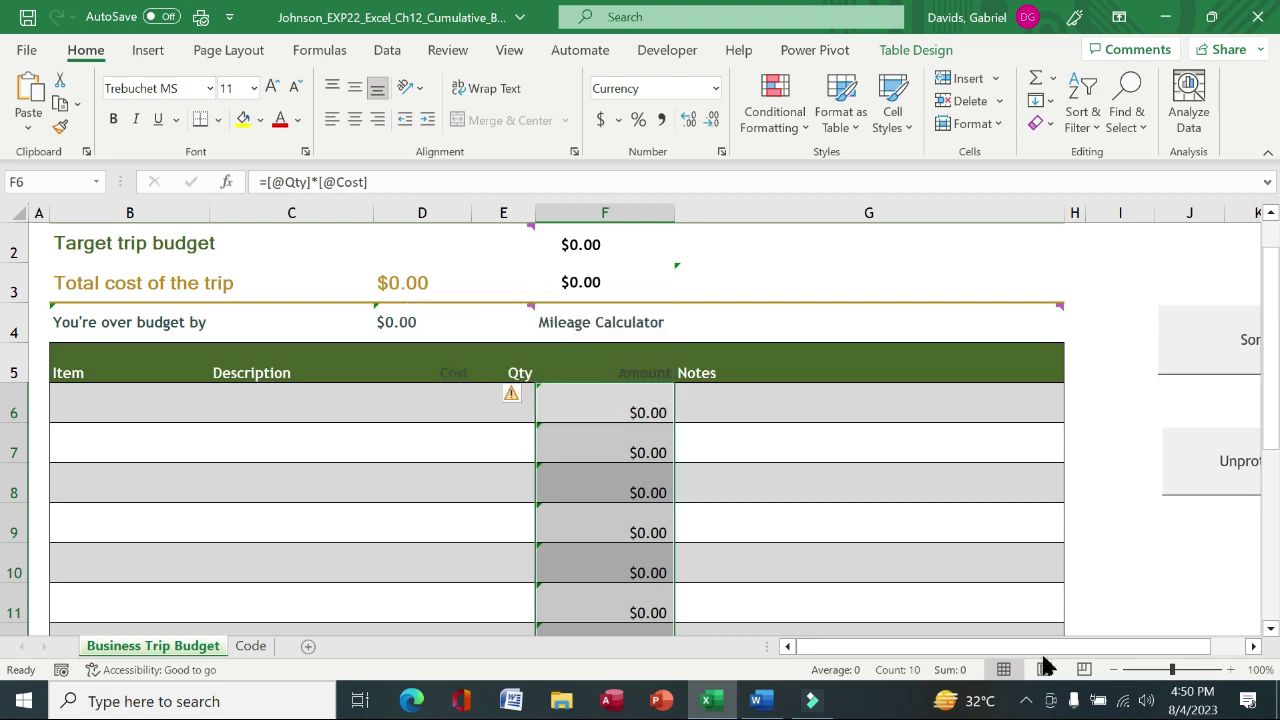
Test the Unprotect button, dismiss the compile error, cancel stopping the debugger, and return to the Business Trip Budget sheet.
drag(1042, 648, 1163, 648)
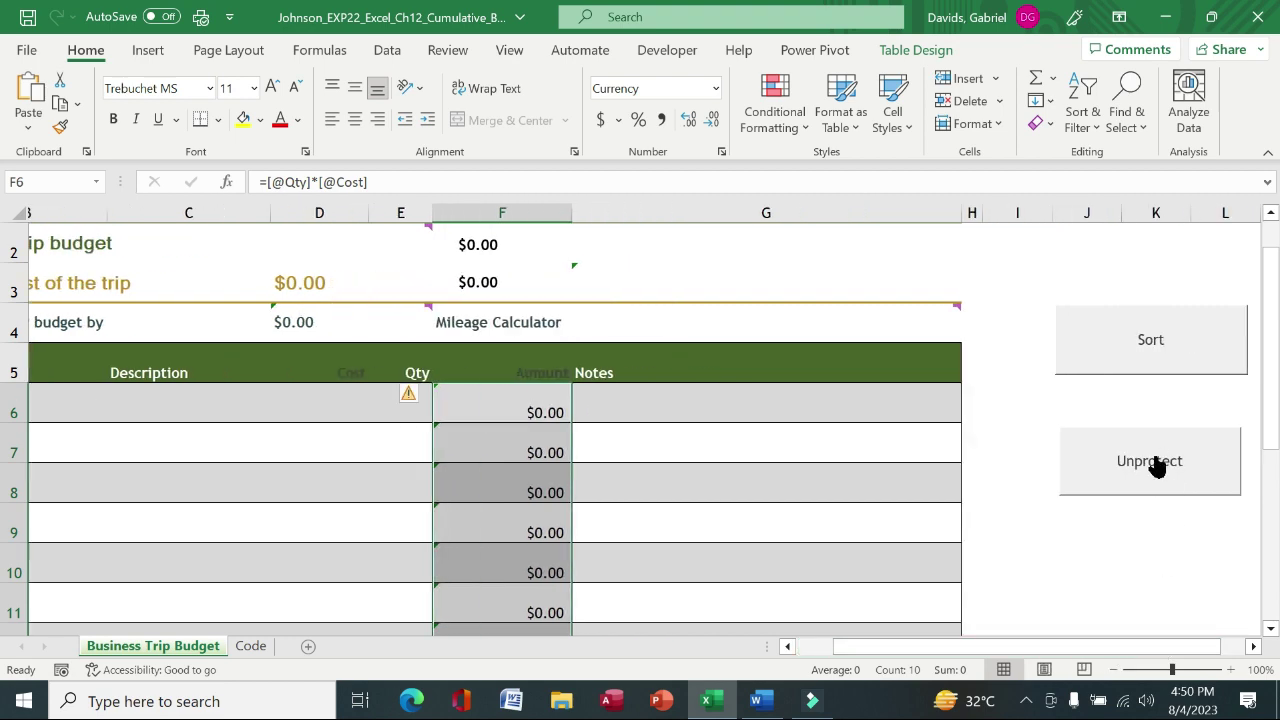
click(1150, 461)
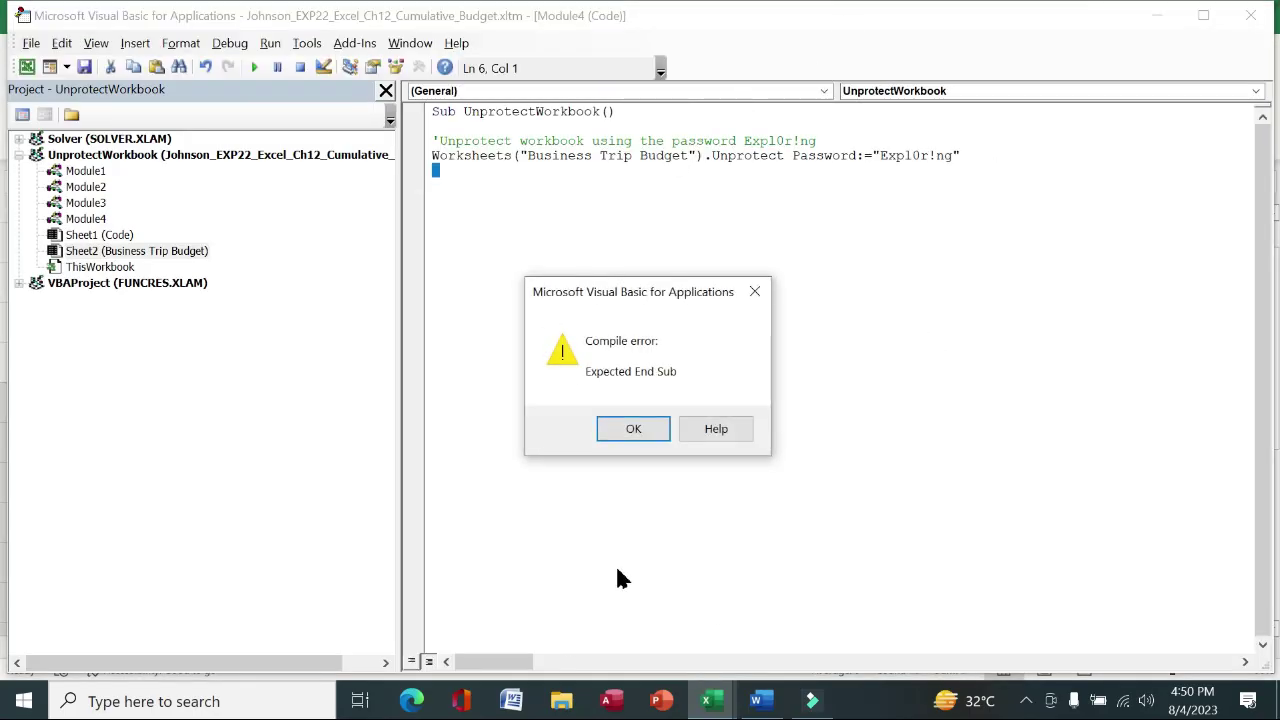
click(646, 436)
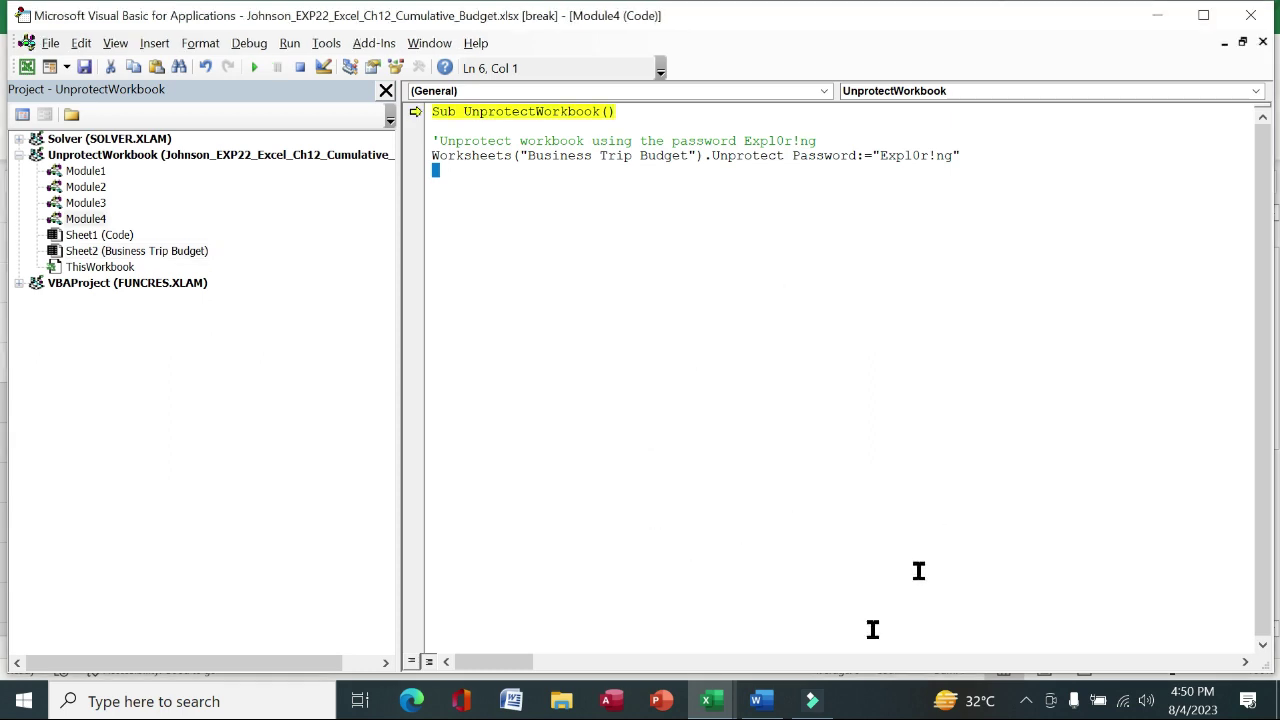
click(1252, 14)
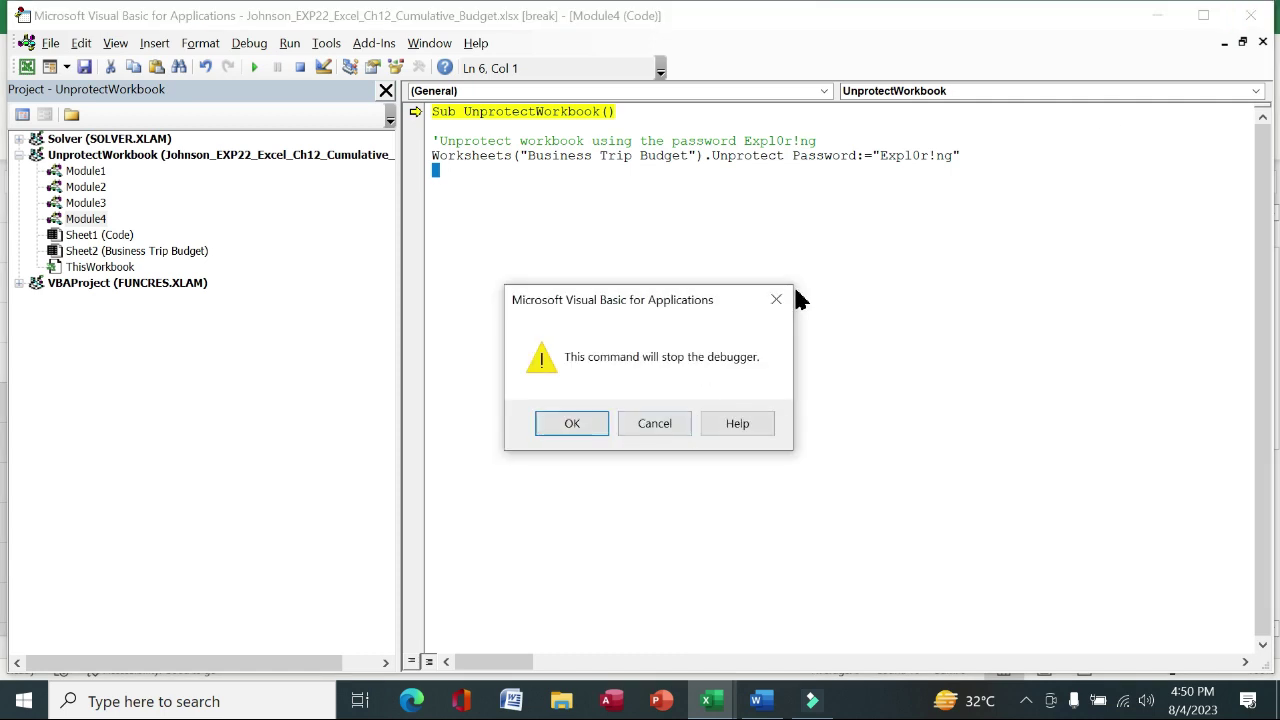
click(776, 299)
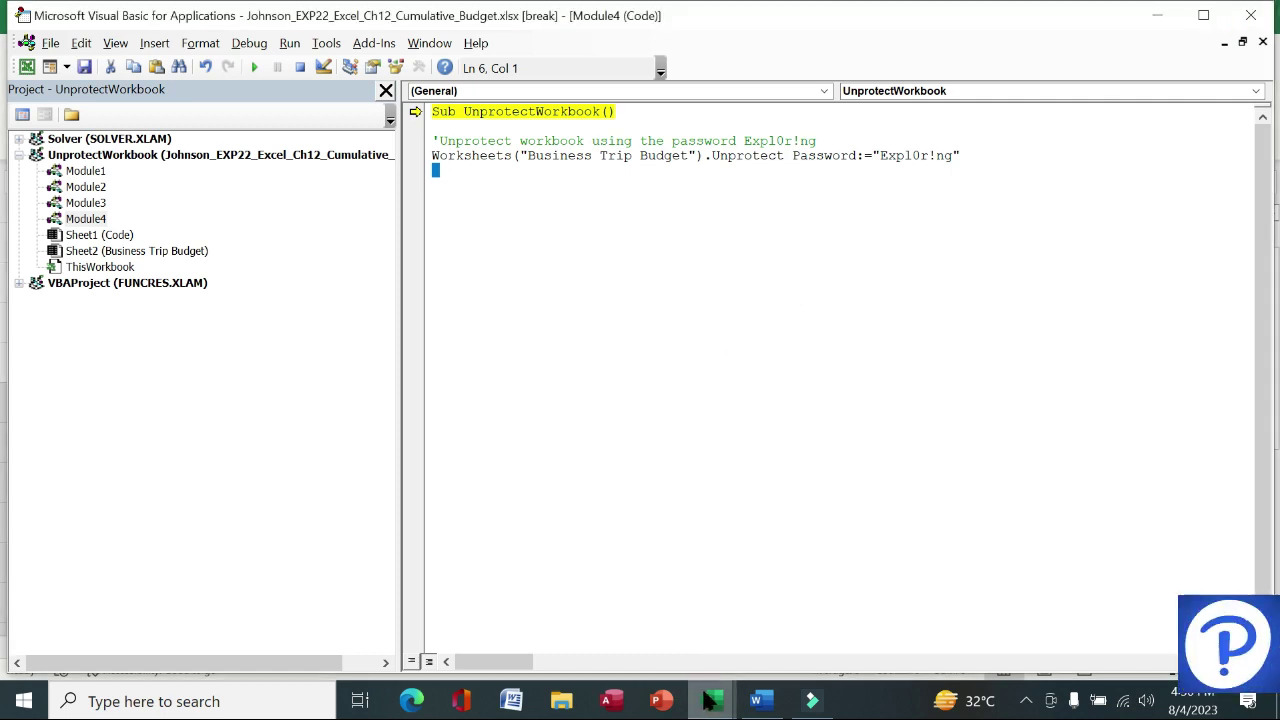
mouse_move(710, 700)
click(606, 626)
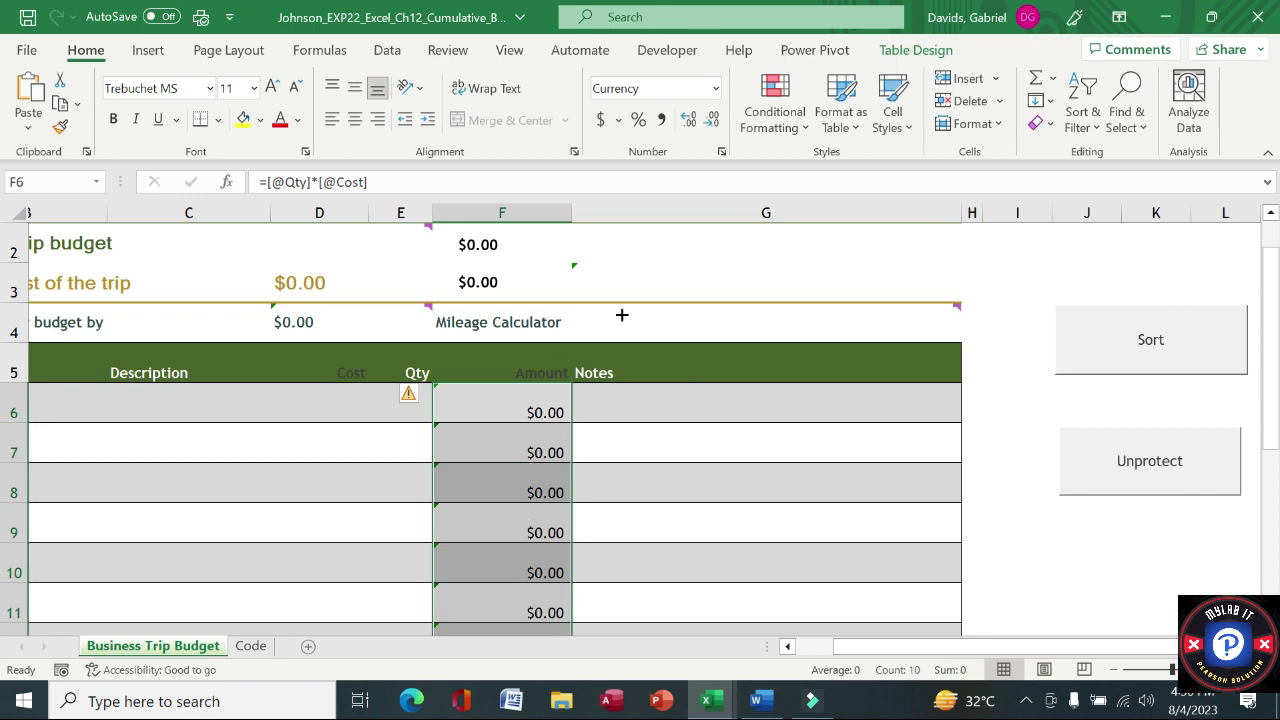
Review the Business Trip Budget sheet and the macro code listed on the Code sheet, ending on the budget sheet.
click(788, 647)
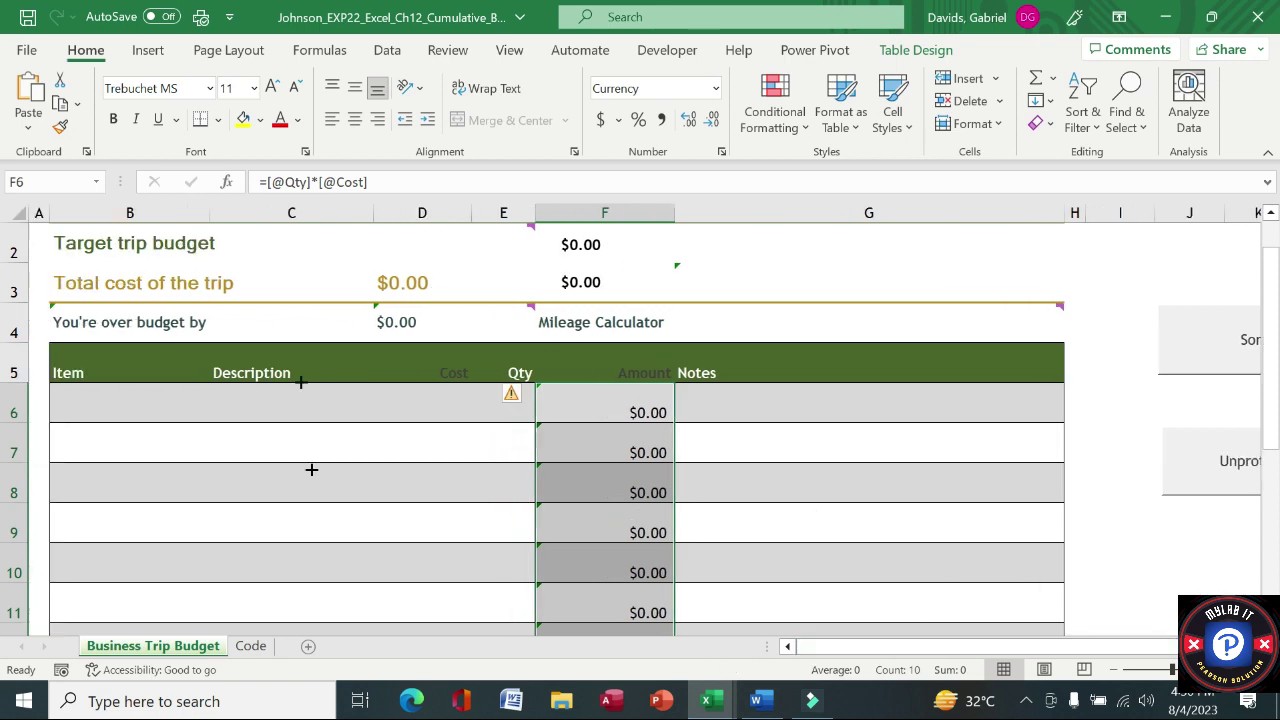
drag(1269, 277, 2, 230)
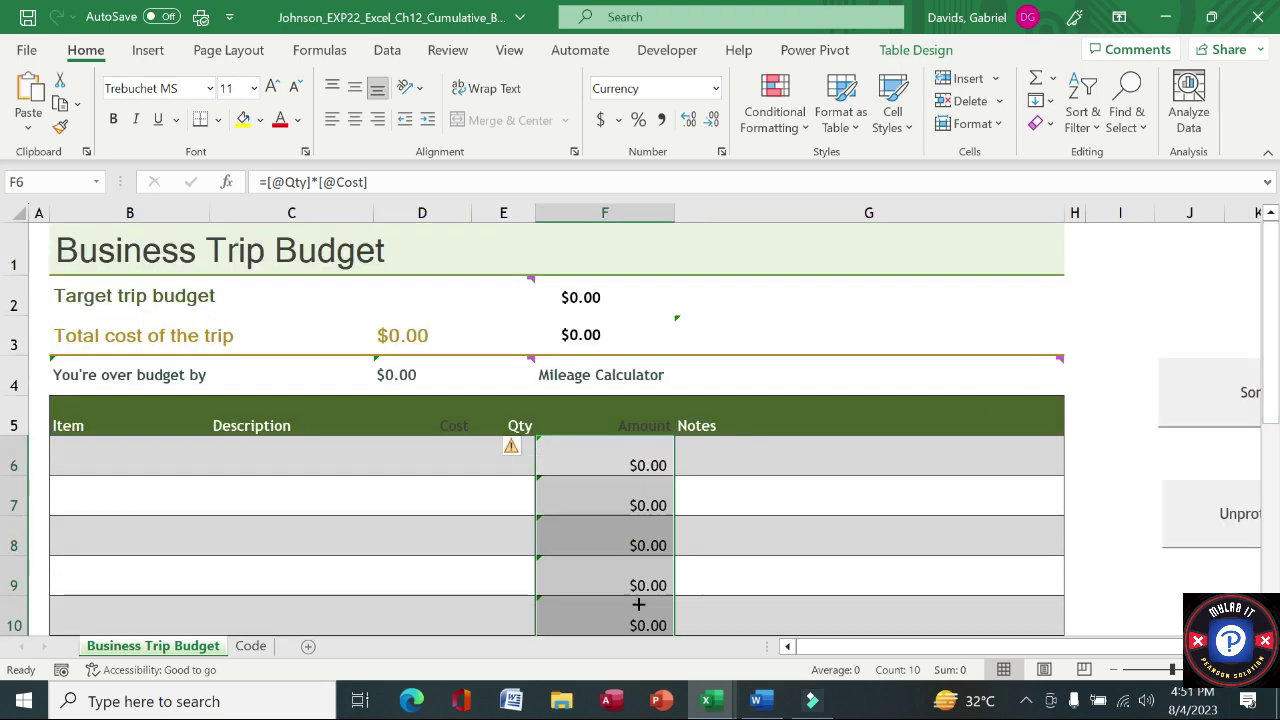
click(250, 646)
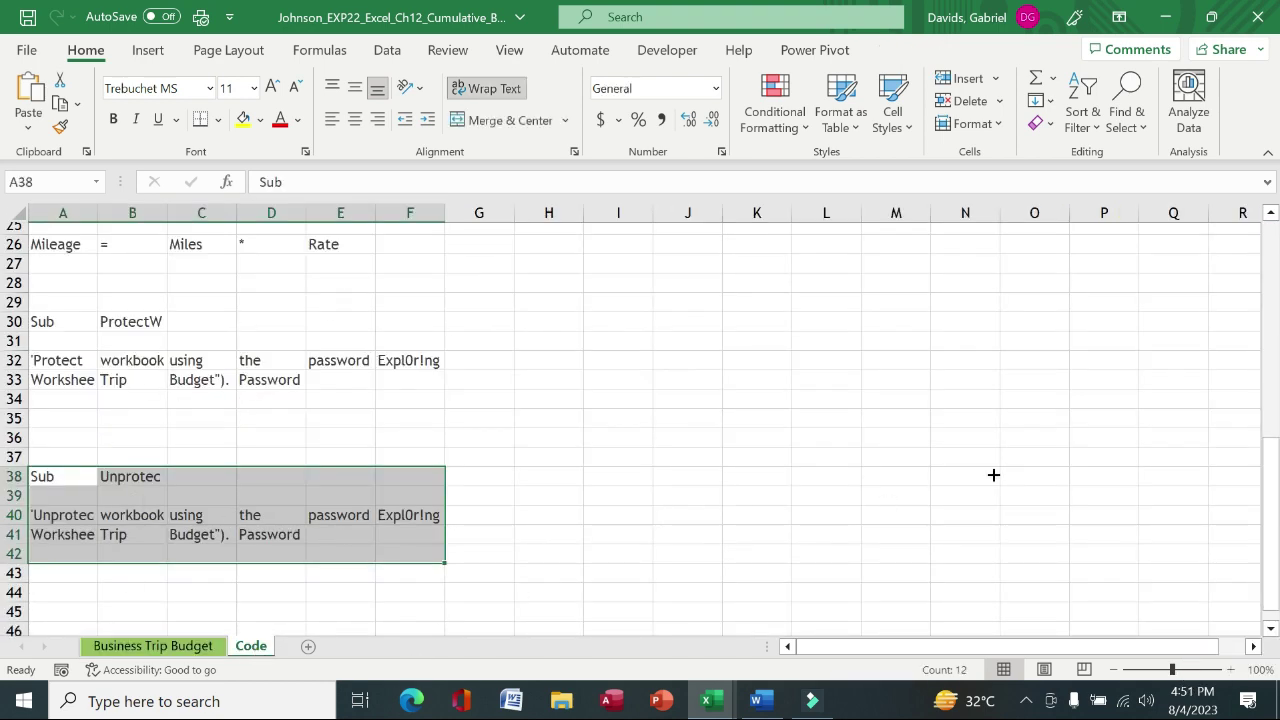
drag(1271, 503, 1276, 244)
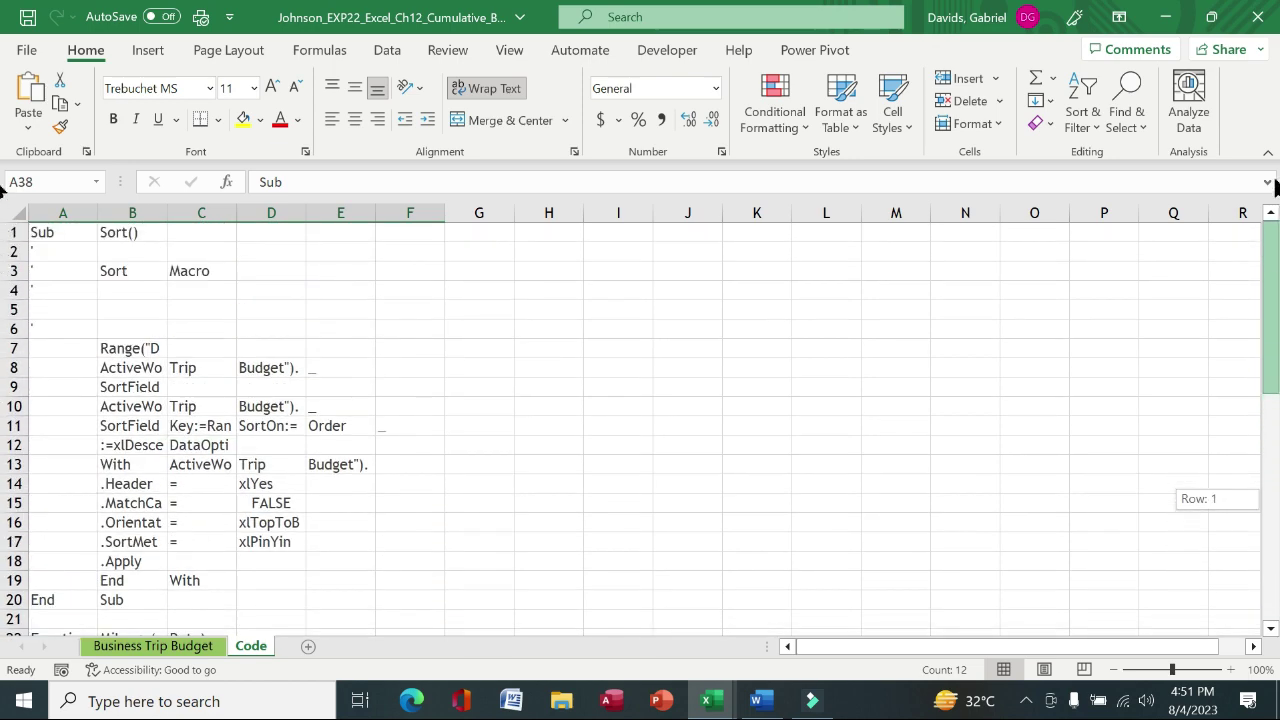
drag(1276, 187, 1276, 187)
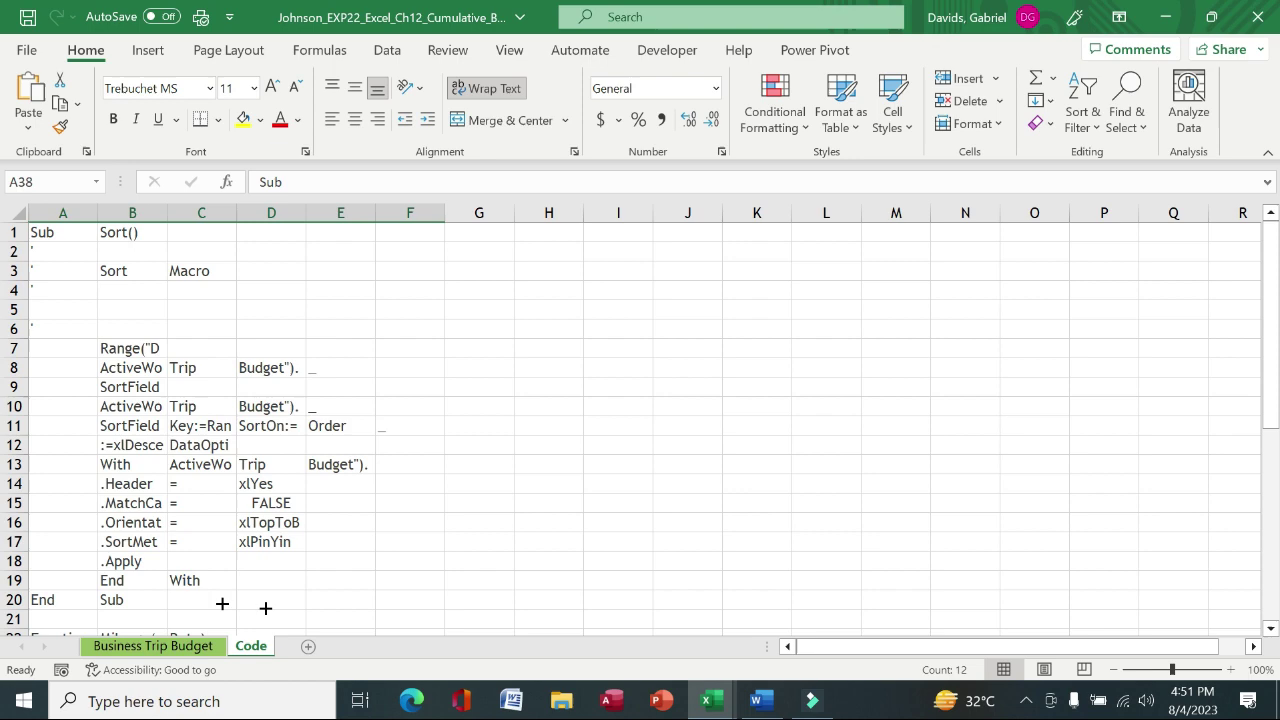
click(164, 650)
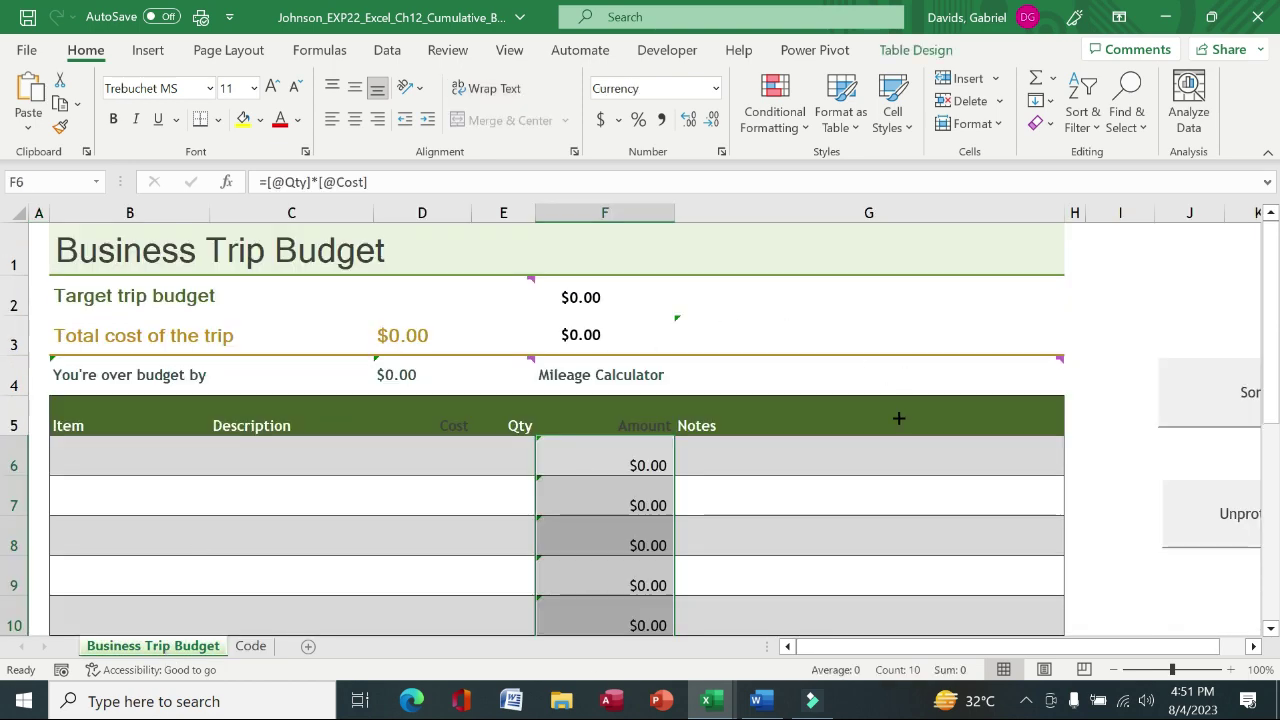